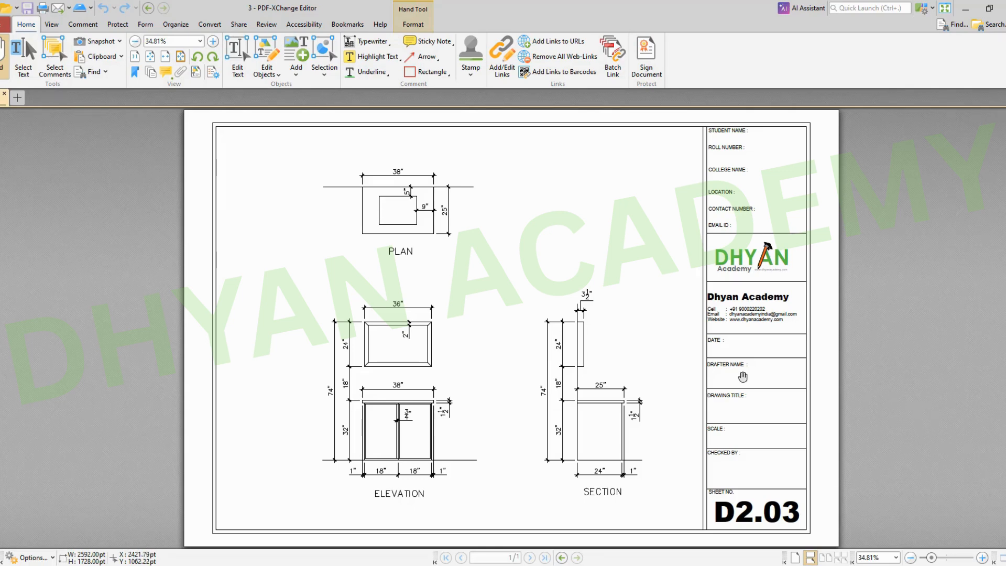
Step: Examine the plan, elevation and section views of the D2.03 sheet and their dimensions
ctrl+scroll(519, 412, up, 2)
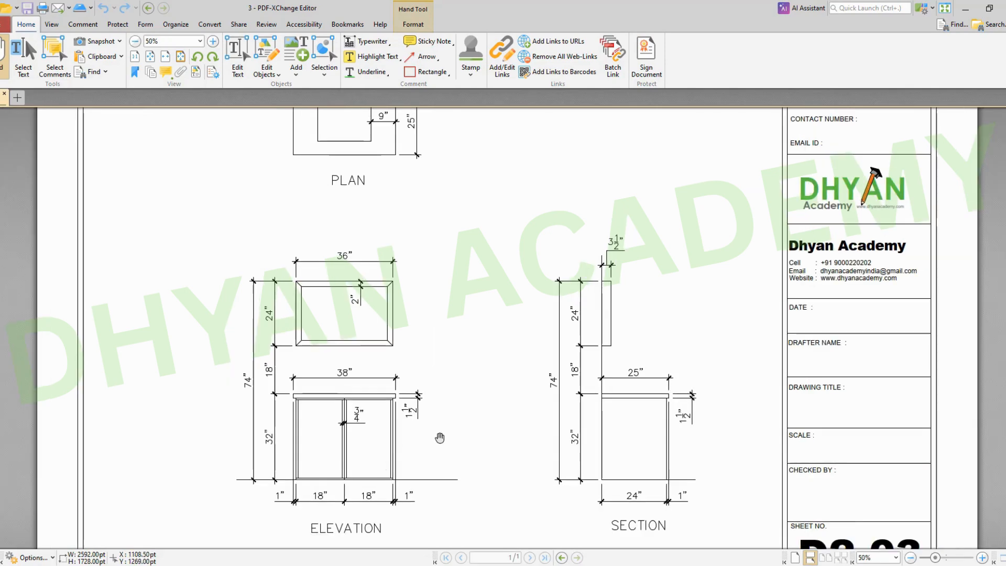
ctrl+scroll(443, 442, down, 2)
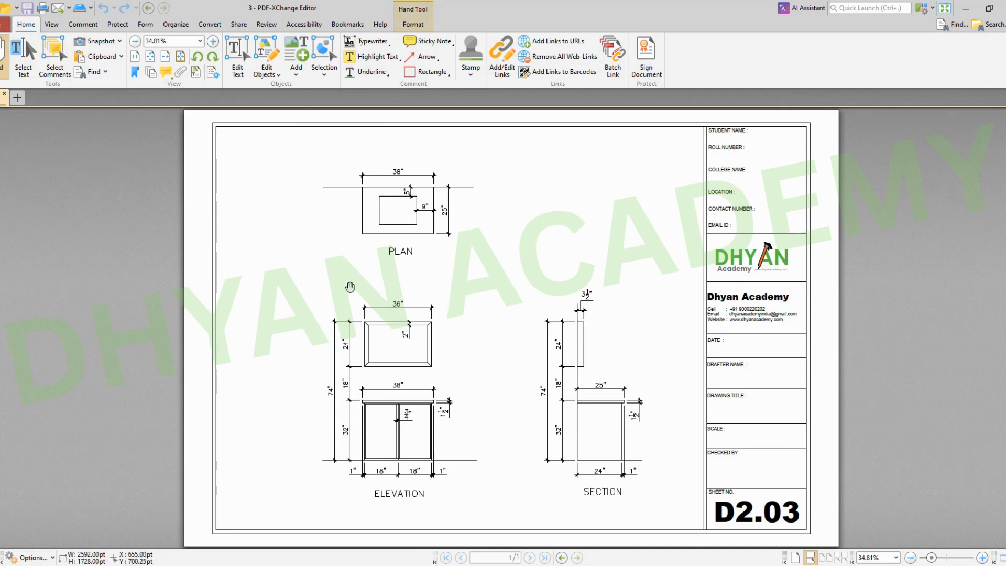
ctrl+scroll(350, 287, up, 1)
ctrl+scroll(350, 282, down, 1)
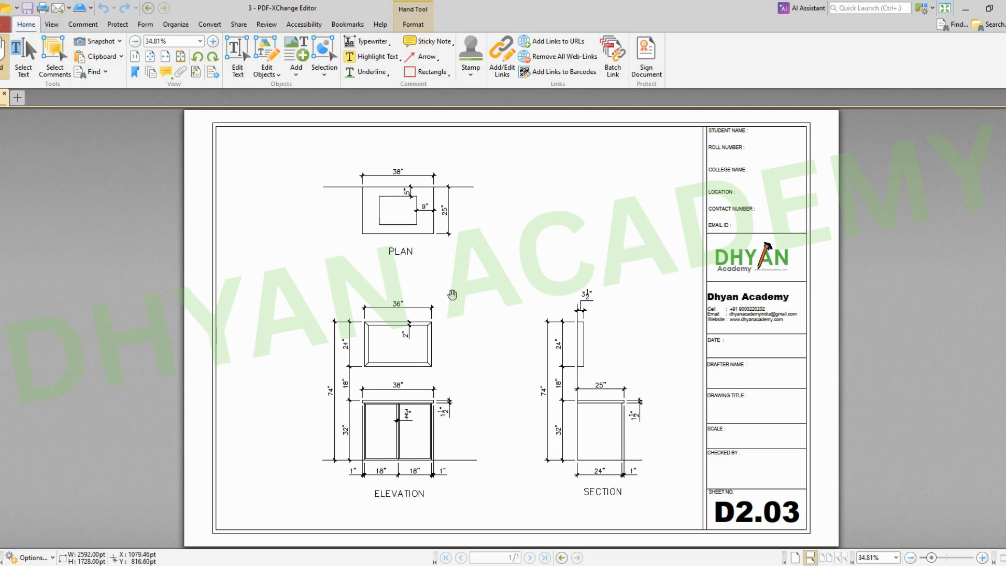
ctrl+scroll(401, 425, up, 3)
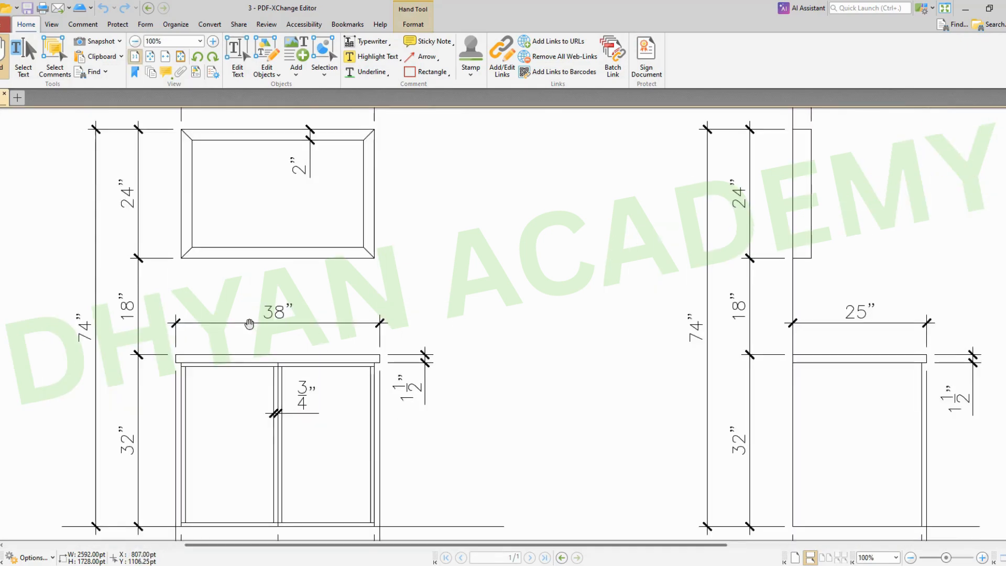
mouse_move(306, 385)
mouse_down()
mouse_move(321, 393)
mouse_move(343, 551)
mouse_up()
drag(313, 197, 325, 541)
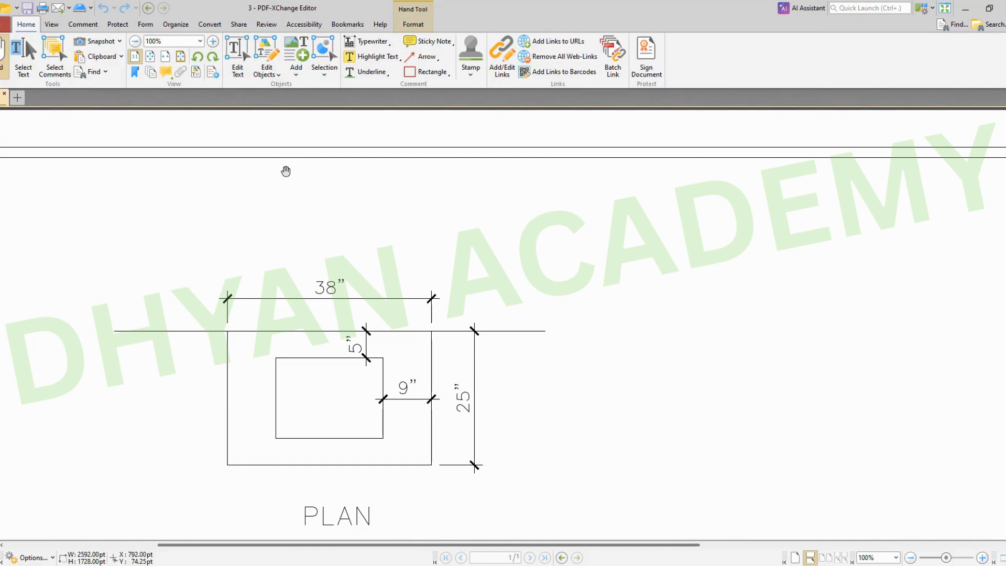
ctrl+scroll(285, 171, down, 2)
scroll(587, 407, down, 3)
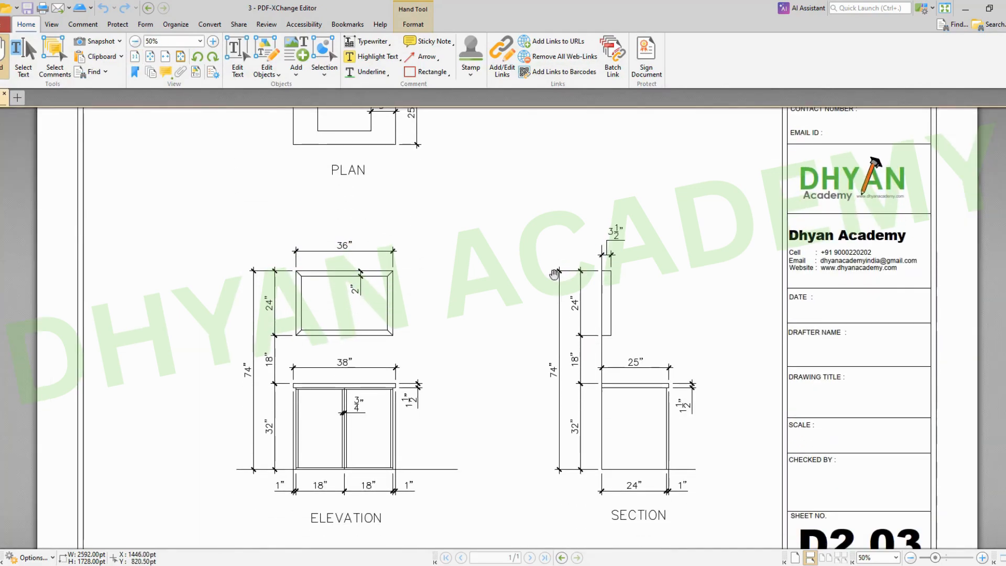
ctrl+scroll(481, 501, up, 1)
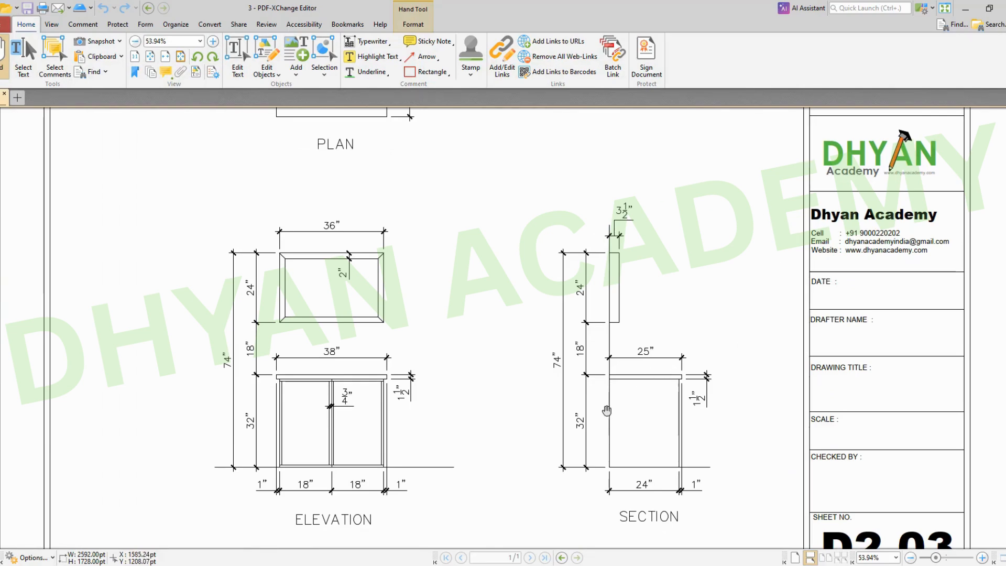
drag(580, 400, 579, 564)
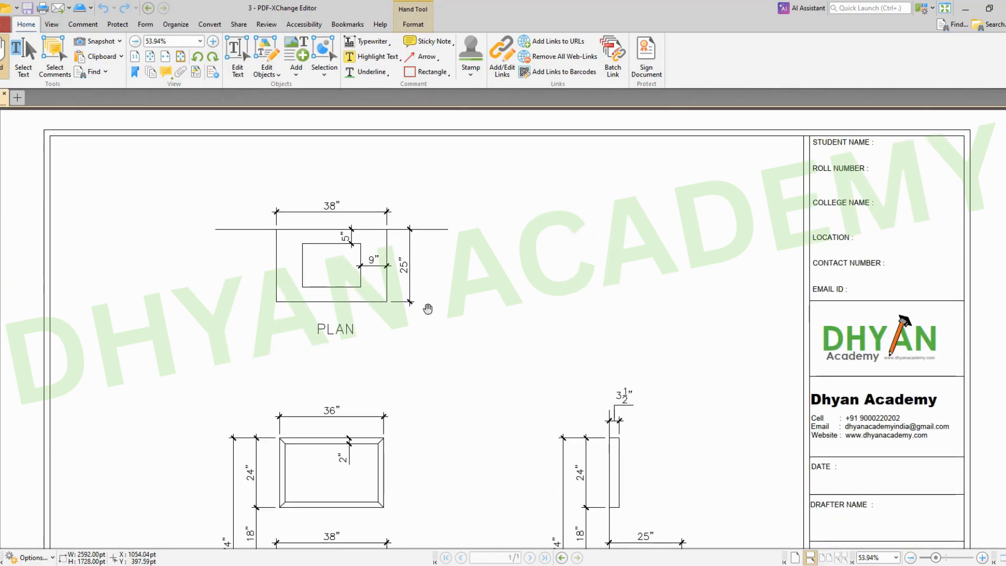
drag(664, 516, 662, 289)
drag(638, 416, 638, 418)
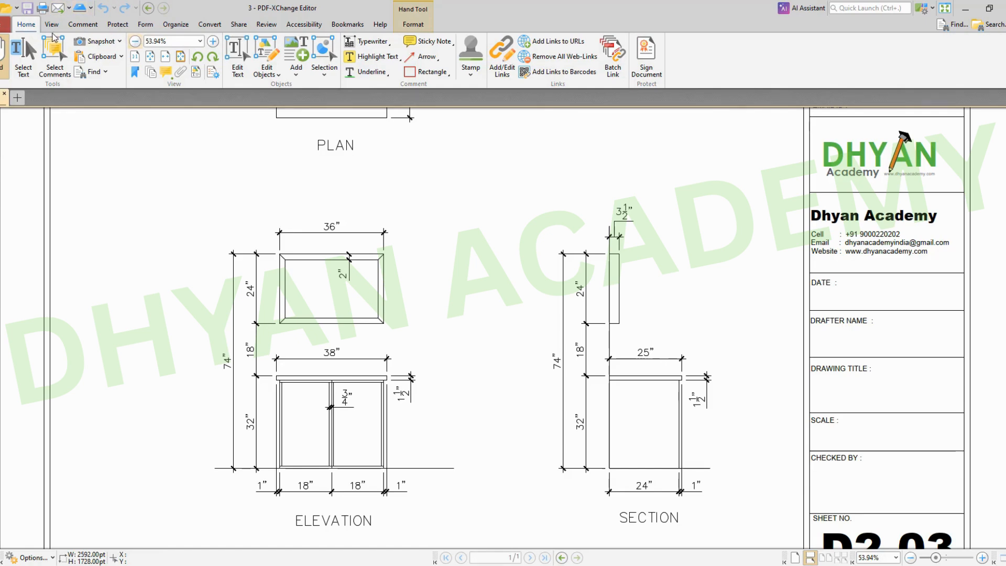
Step: With the Pencil tool, circle the section's 25" depth, the plan's 25" and 38" dimensions, and the elevation's 38" countertop width
click(82, 25)
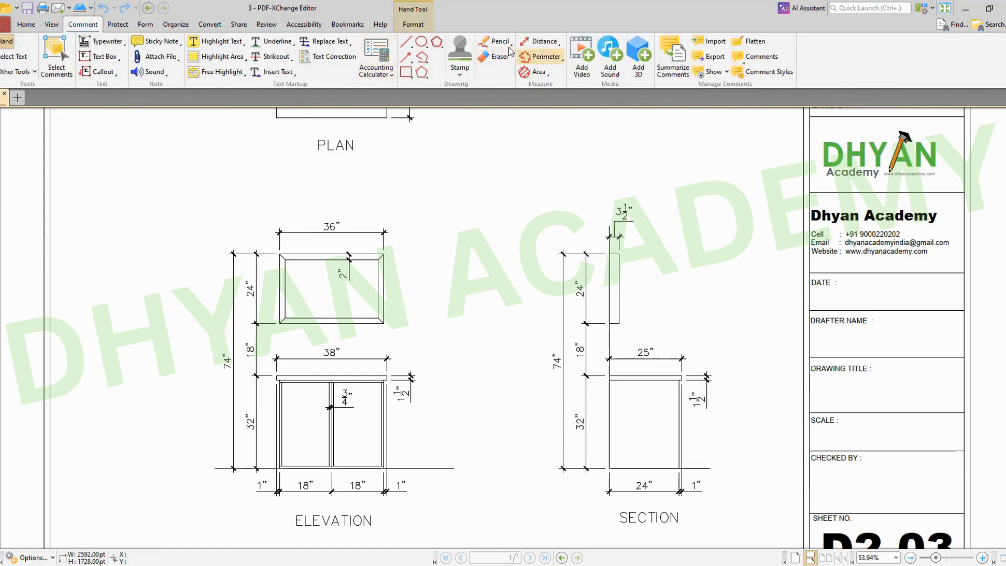
click(492, 42)
mouse_move(647, 340)
mouse_down()
mouse_move(635, 352)
mouse_move(657, 364)
mouse_move(650, 341)
mouse_up()
scroll(526, 309, up, 5)
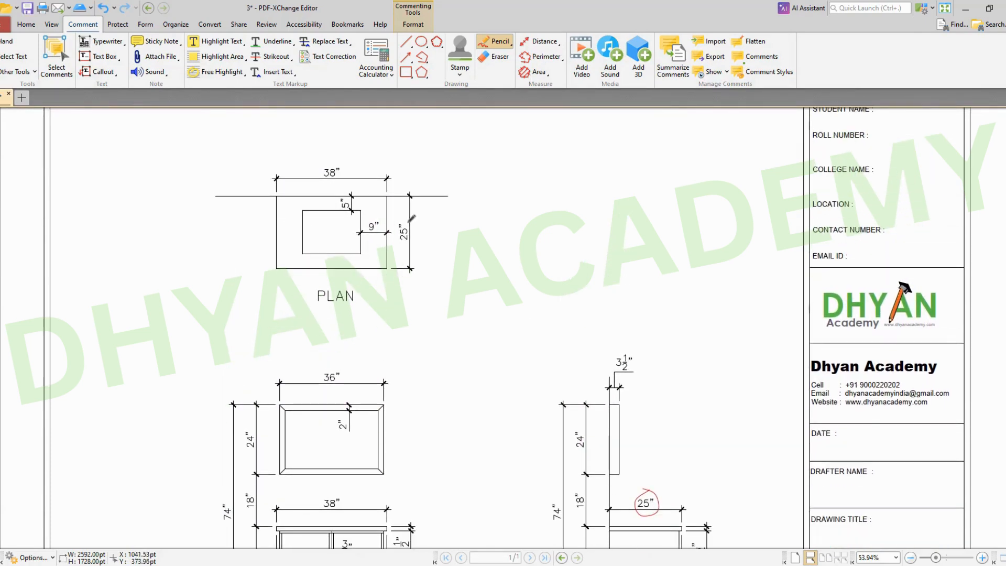
mouse_move(398, 221)
mouse_down()
mouse_move(421, 242)
mouse_move(405, 215)
mouse_up()
mouse_move(329, 163)
mouse_down()
mouse_move(337, 183)
mouse_move(330, 159)
mouse_up()
scroll(350, 365, down, 4)
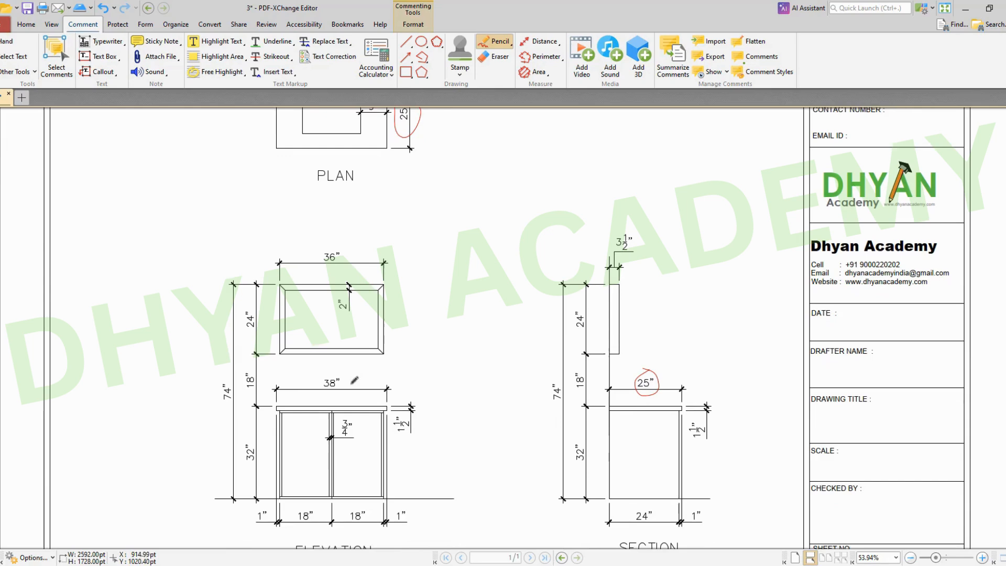
mouse_move(347, 368)
mouse_down()
mouse_move(322, 390)
mouse_move(348, 381)
mouse_move(345, 369)
mouse_up()
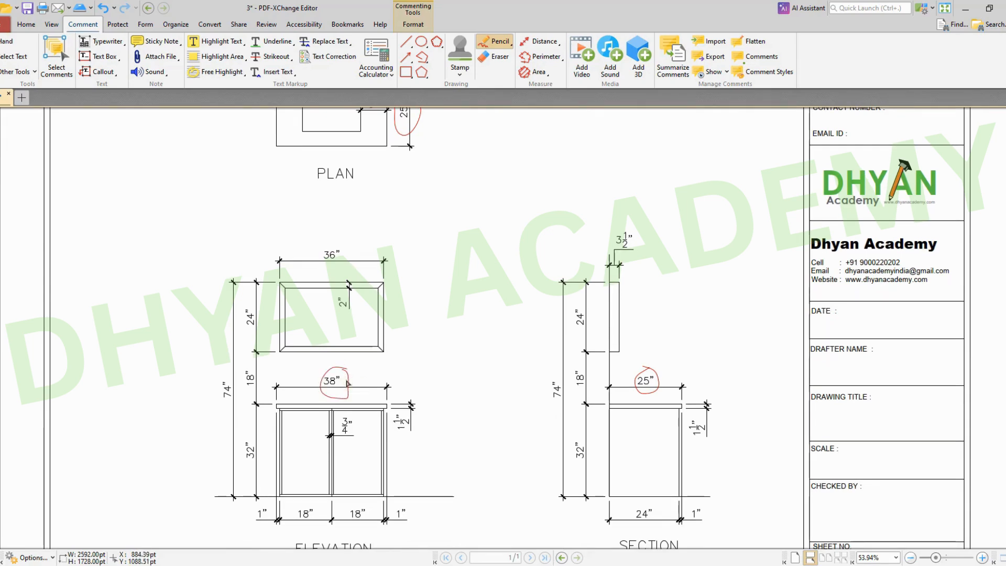
Step: Draw a curved arrow from the elevation to the section and circle the 74" overall height in both views
mouse_move(372, 249)
mouse_down()
mouse_move(420, 177)
mouse_move(584, 250)
mouse_move(591, 224)
mouse_up()
scroll(538, 370, down, 1)
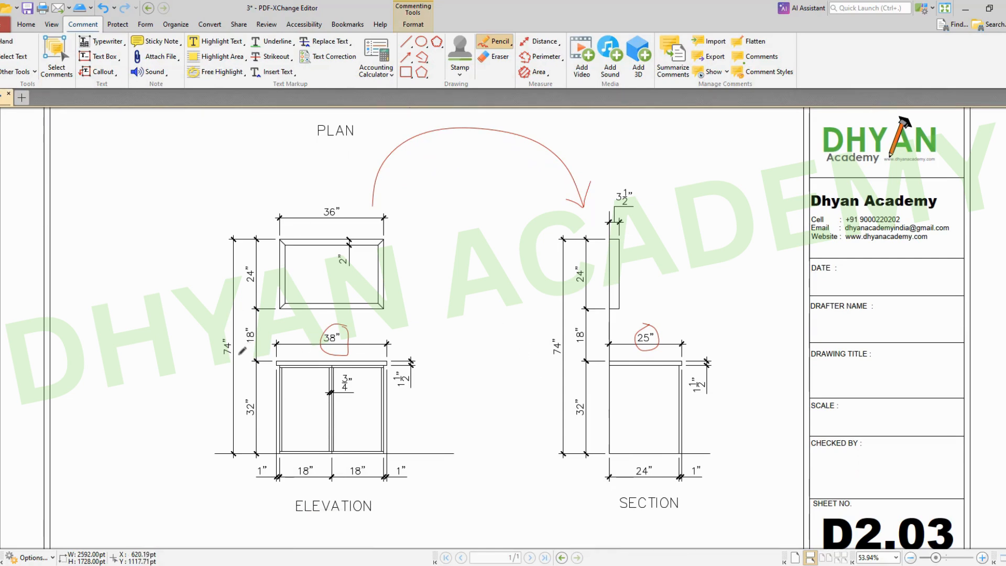
mouse_move(238, 361)
mouse_down()
mouse_move(229, 329)
mouse_move(222, 359)
mouse_move(236, 361)
mouse_up()
mouse_move(559, 334)
mouse_down()
mouse_move(548, 350)
mouse_move(566, 343)
mouse_move(559, 331)
mouse_up()
Step: Circle the matching 32", 18" and 24" height dimensions in both the elevation and the section
mouse_move(248, 419)
mouse_down()
mouse_move(265, 415)
mouse_move(261, 394)
mouse_move(244, 403)
mouse_move(249, 420)
mouse_up()
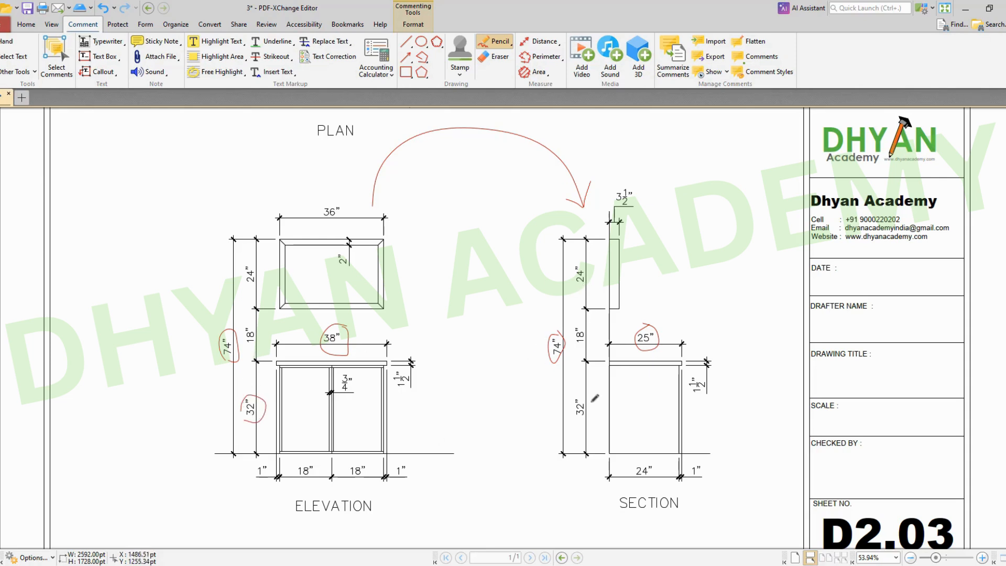
mouse_move(595, 398)
mouse_down()
mouse_move(572, 393)
mouse_move(599, 409)
mouse_move(588, 393)
mouse_up()
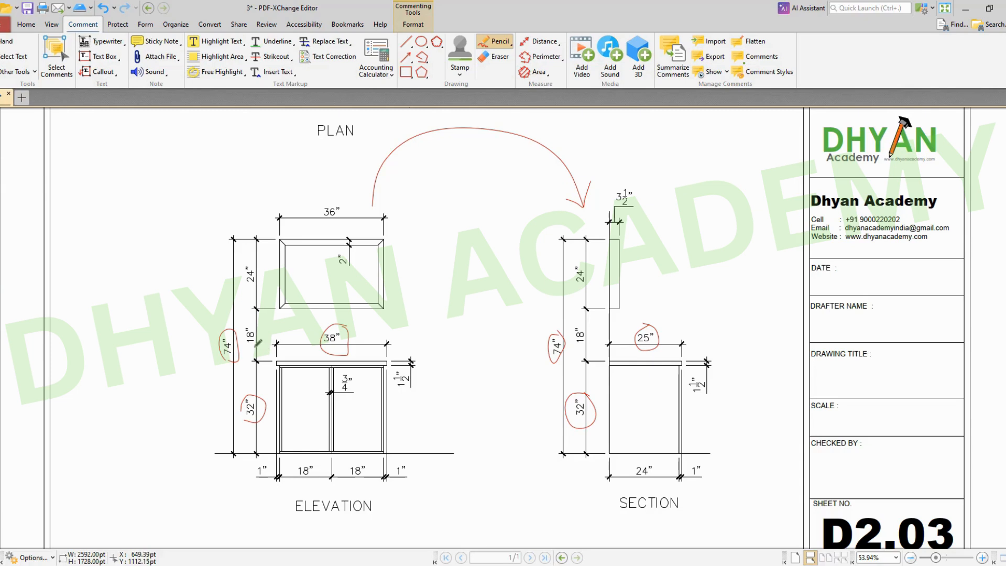
mouse_move(264, 333)
mouse_down()
mouse_move(259, 317)
mouse_move(244, 338)
mouse_move(261, 329)
mouse_up()
mouse_move(589, 321)
mouse_down()
mouse_move(572, 330)
mouse_move(597, 330)
mouse_move(588, 321)
mouse_up()
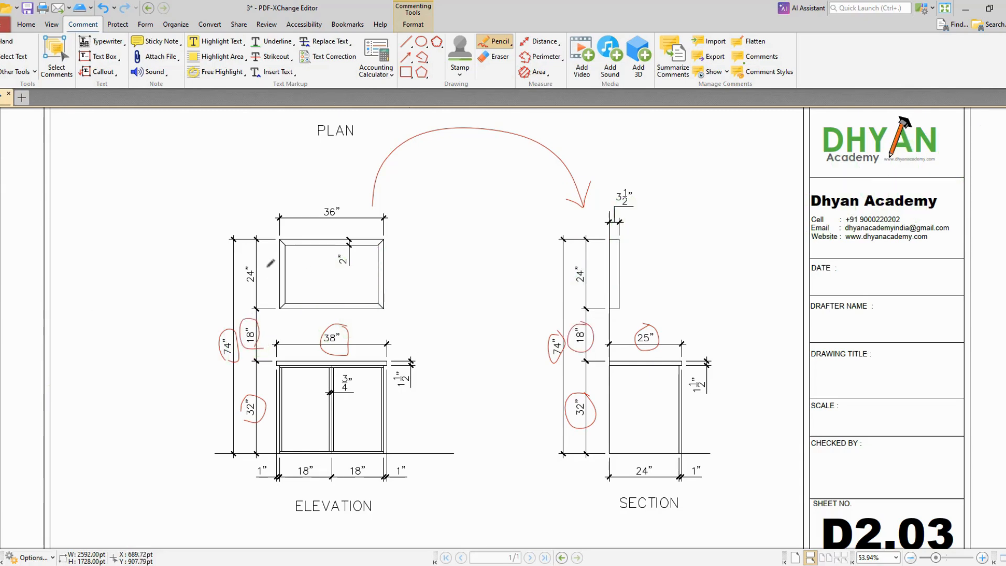
mouse_move(257, 260)
mouse_down()
mouse_move(248, 264)
mouse_move(250, 289)
mouse_move(265, 267)
mouse_move(257, 259)
mouse_up()
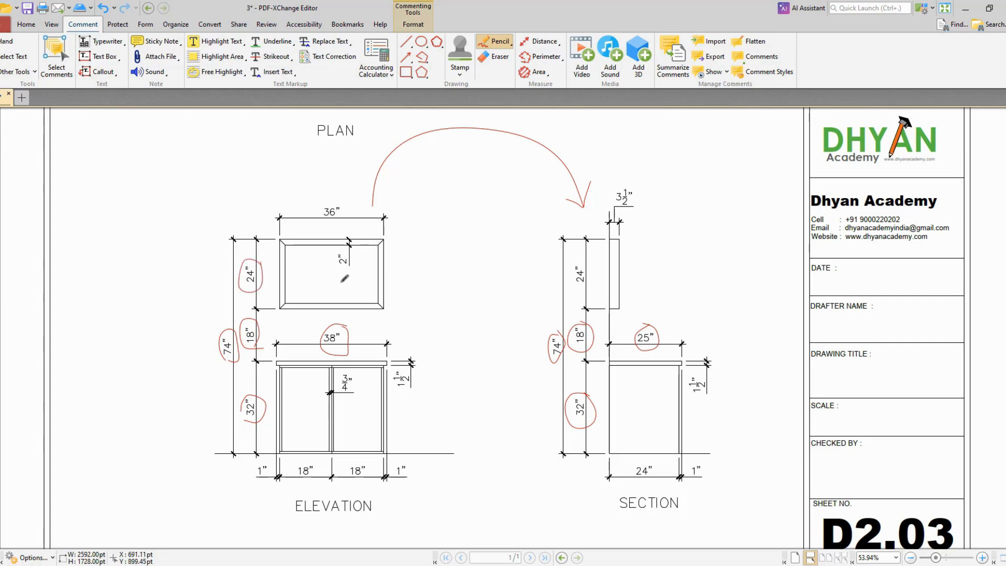
mouse_move(583, 252)
mouse_down()
mouse_move(567, 278)
mouse_move(594, 287)
mouse_move(586, 252)
mouse_up()
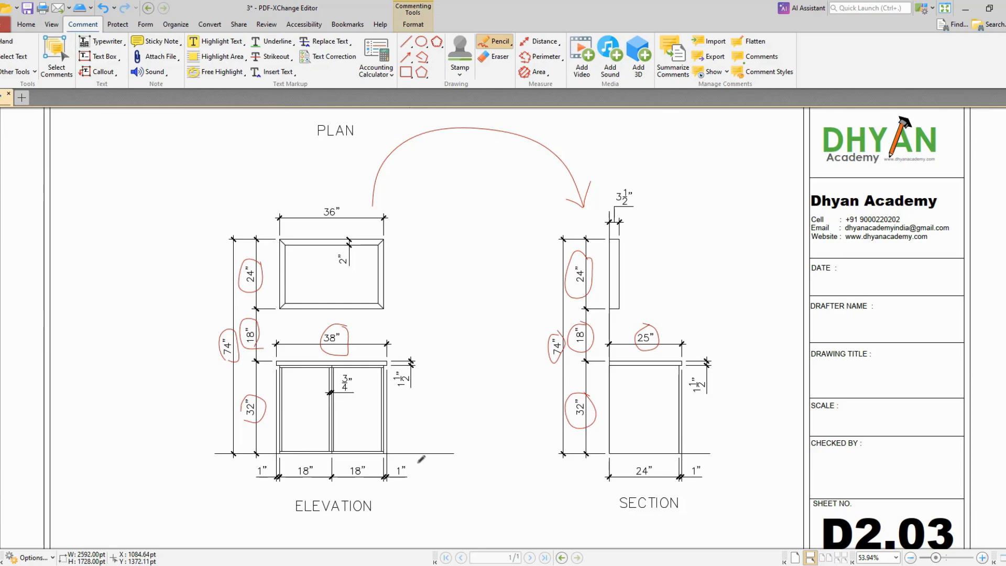
Step: Circle the end of the wall line in the plan and label it W with a curved leader
ctrl+scroll(511, 443, down, 3)
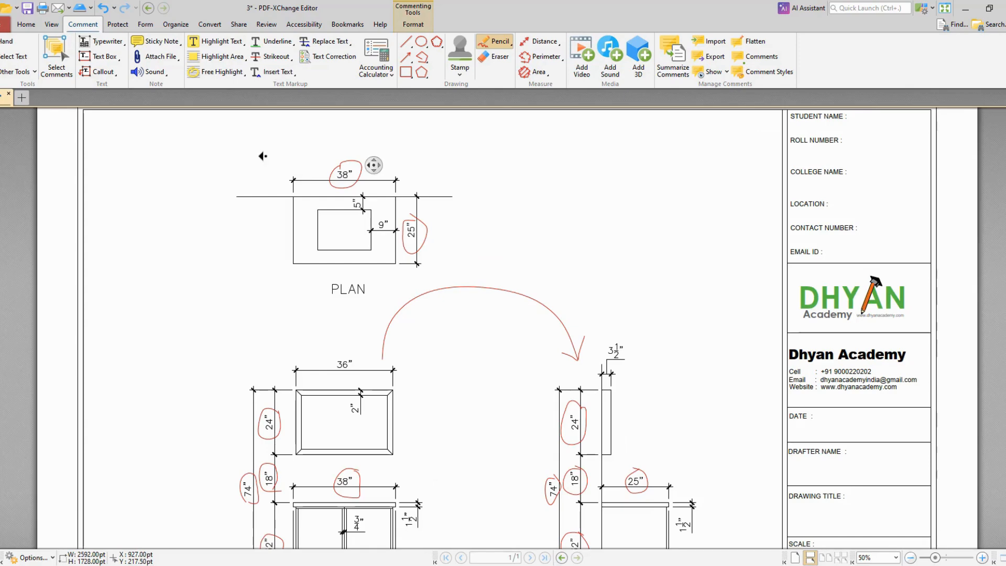
ctrl+scroll(226, 152, up, 2)
ctrl+scroll(216, 134, up, 3)
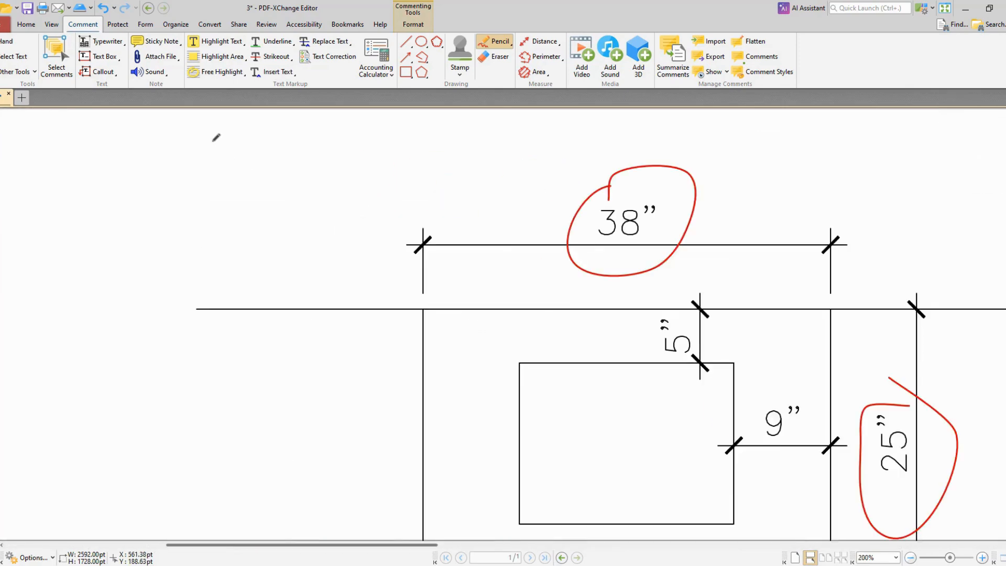
ctrl+scroll(225, 142, down, 3)
ctrl+scroll(232, 140, up, 1)
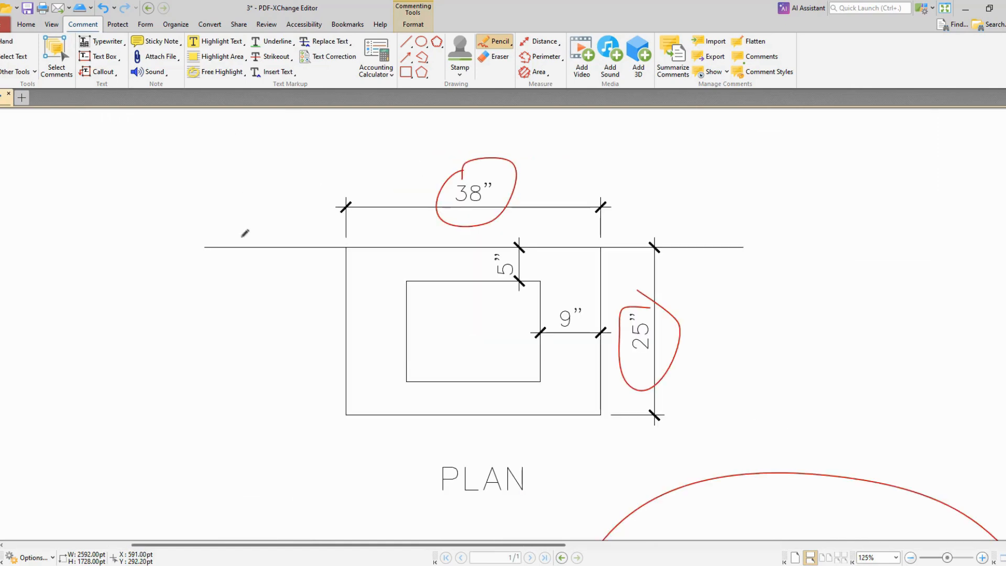
mouse_move(210, 236)
mouse_down()
mouse_move(224, 222)
mouse_move(199, 222)
mouse_move(274, 163)
mouse_up()
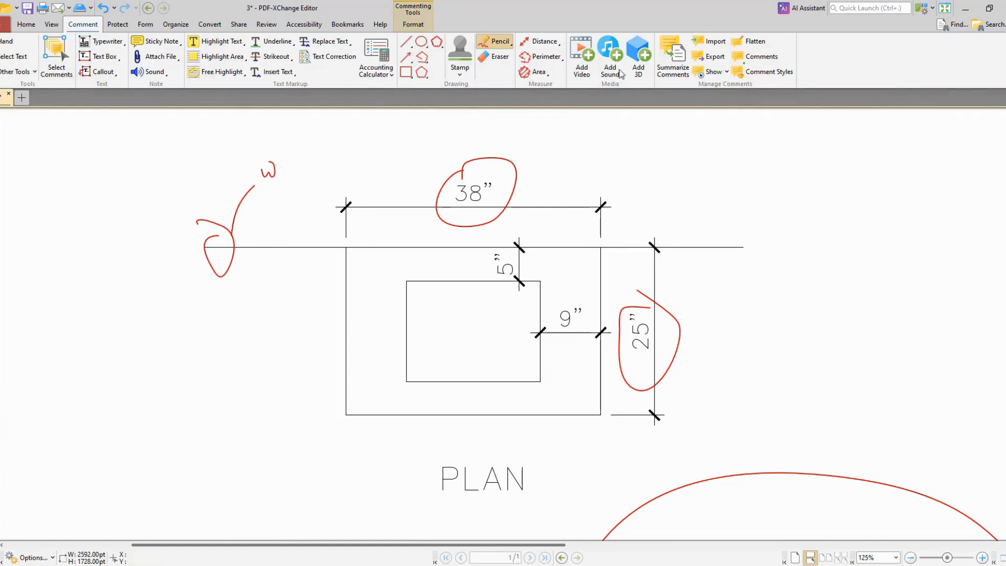
Step: Draw leader arrows from the countertop in the plan and elevation, and handwrite a C label by the countertop in all three views
mouse_move(347, 362)
mouse_down()
mouse_move(305, 459)
mouse_move(315, 427)
mouse_up()
ctrl+scroll(351, 243, down, 5)
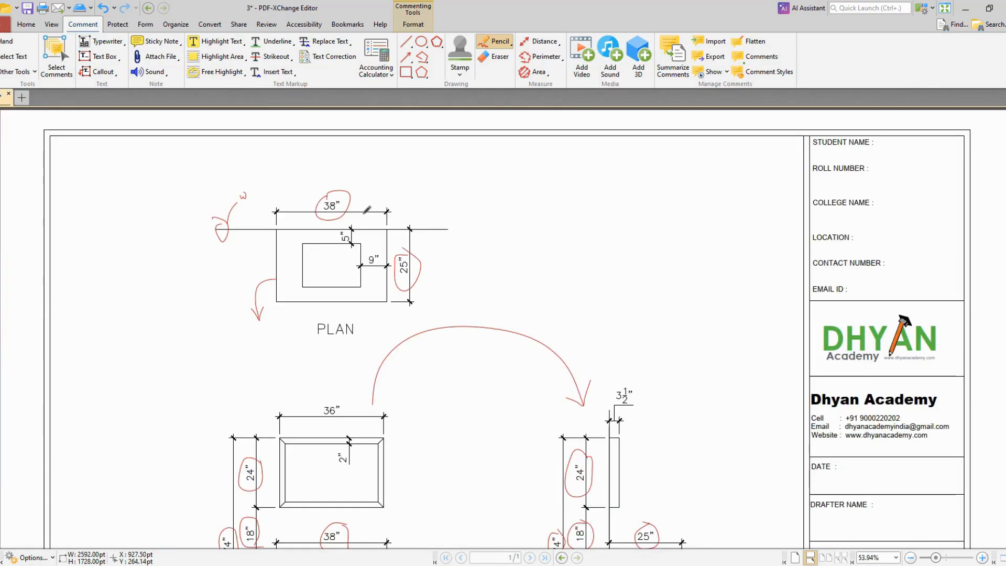
scroll(374, 467, down, 2)
mouse_move(377, 478)
mouse_down()
mouse_move(417, 430)
mouse_move(445, 425)
mouse_up()
drag(259, 245, 267, 266)
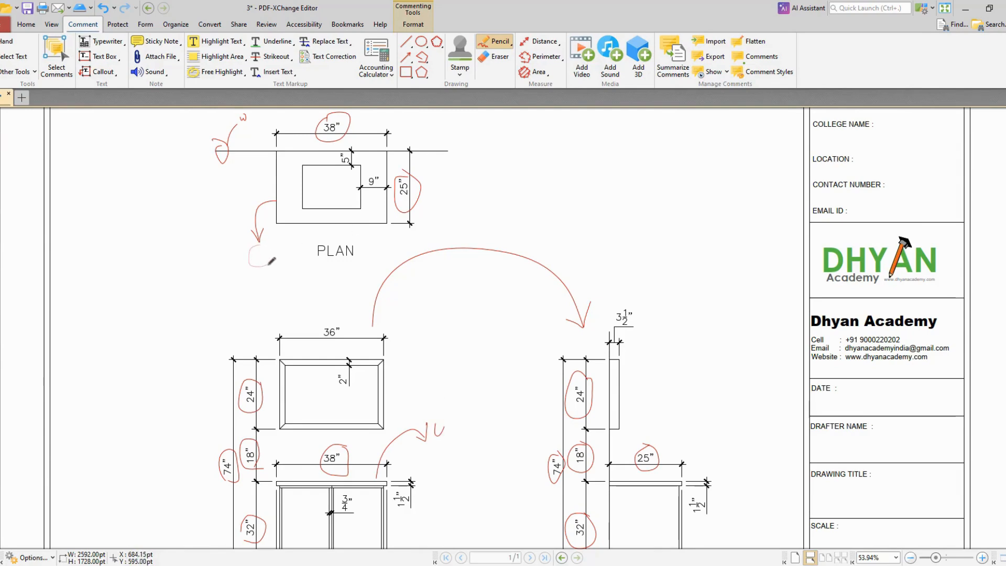
drag(681, 449, 689, 442)
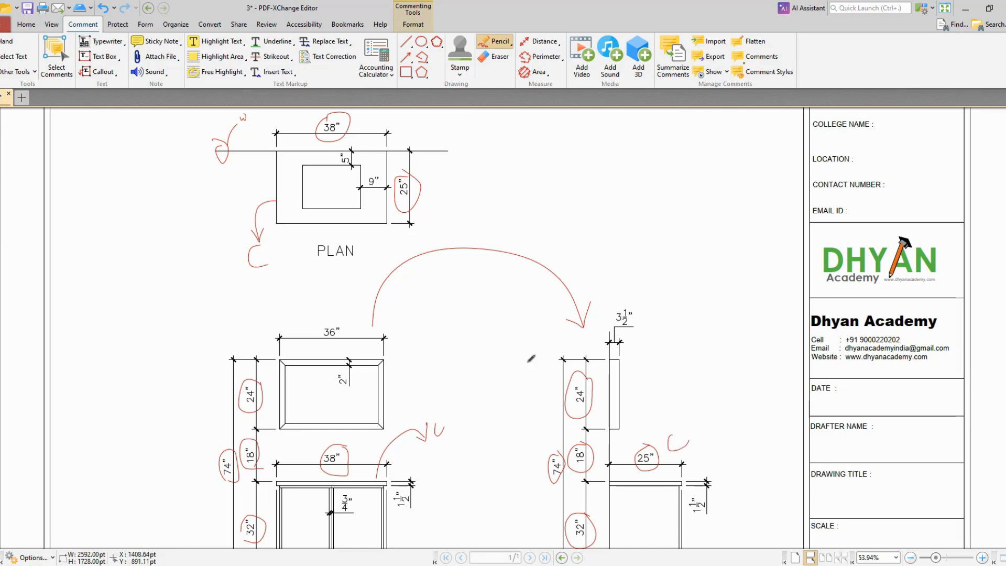
Step: Draw a curved leader arrow up from the countertop in the section view
mouse_move(467, 322)
middle_down()
mouse_move(466, 365)
mouse_move(467, 346)
middle_up()
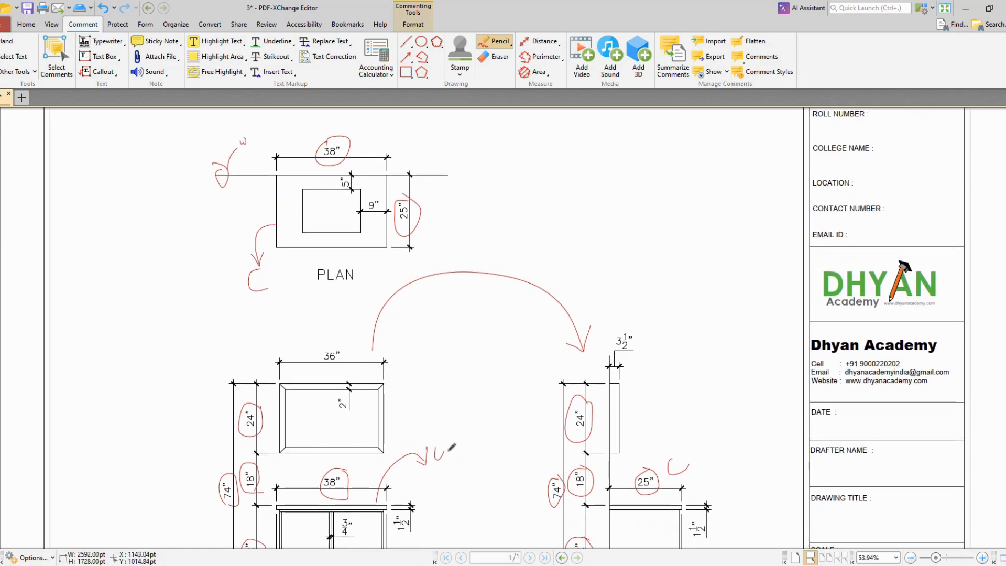
scroll(465, 420, down, 3)
scroll(464, 420, up, 1)
scroll(464, 420, up, 4)
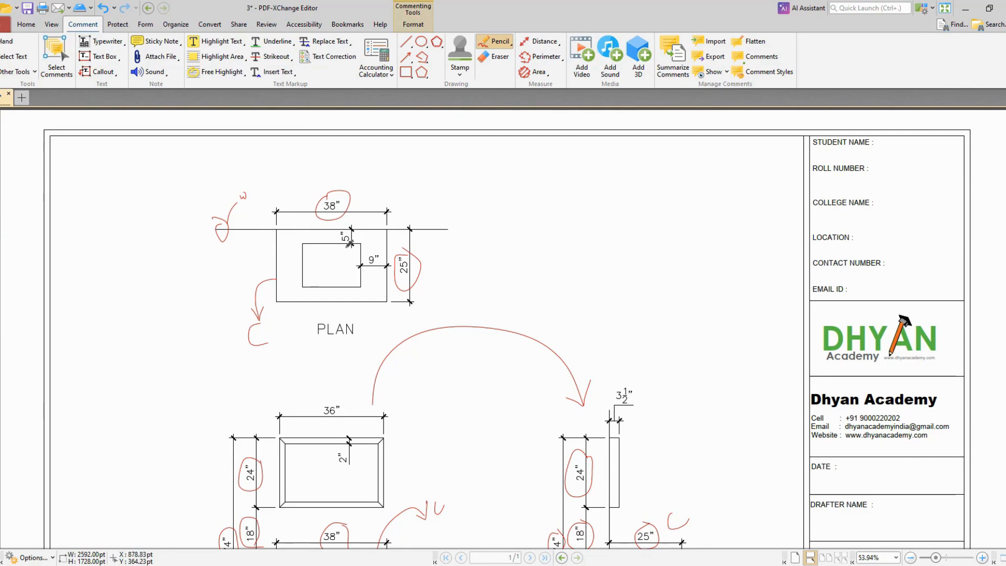
scroll(517, 401, down, 4)
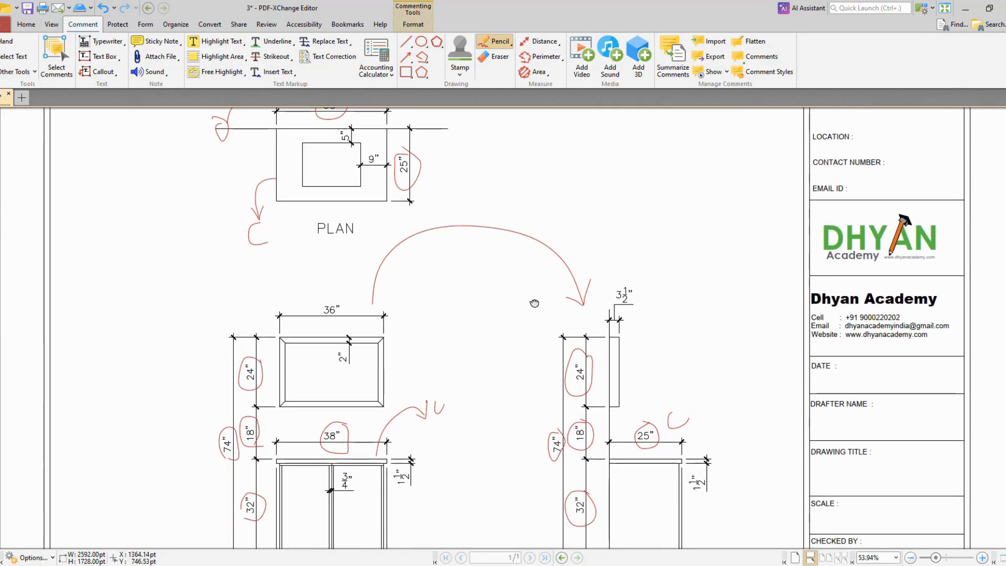
mouse_move(649, 461)
mouse_down()
mouse_move(637, 392)
mouse_move(677, 379)
mouse_up()
Step: Draw a curved leader arrow from the edge of the 36" wide frame in the elevation
scroll(498, 383, up, 3)
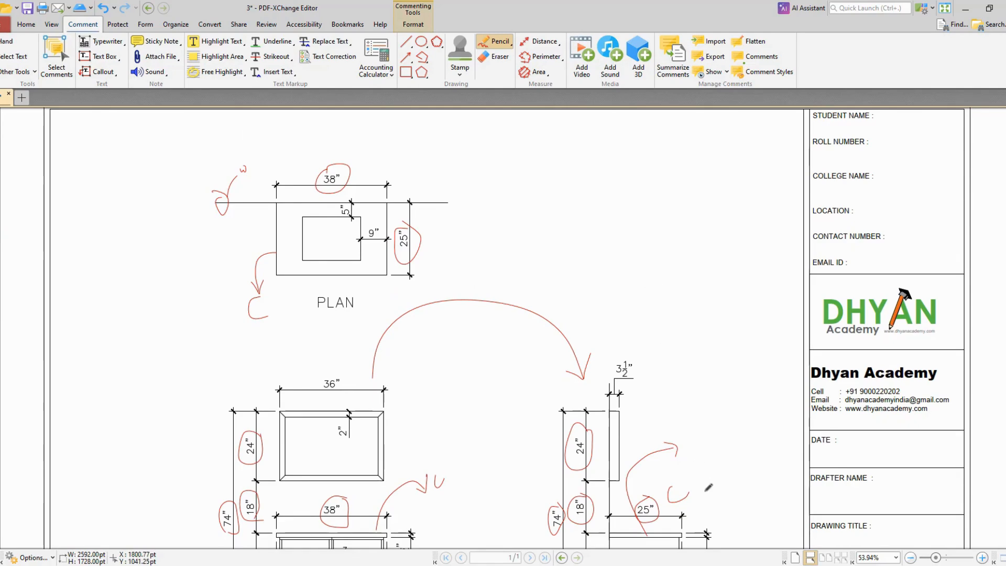
ctrl+scroll(659, 272, down, 1)
scroll(529, 309, down, 3)
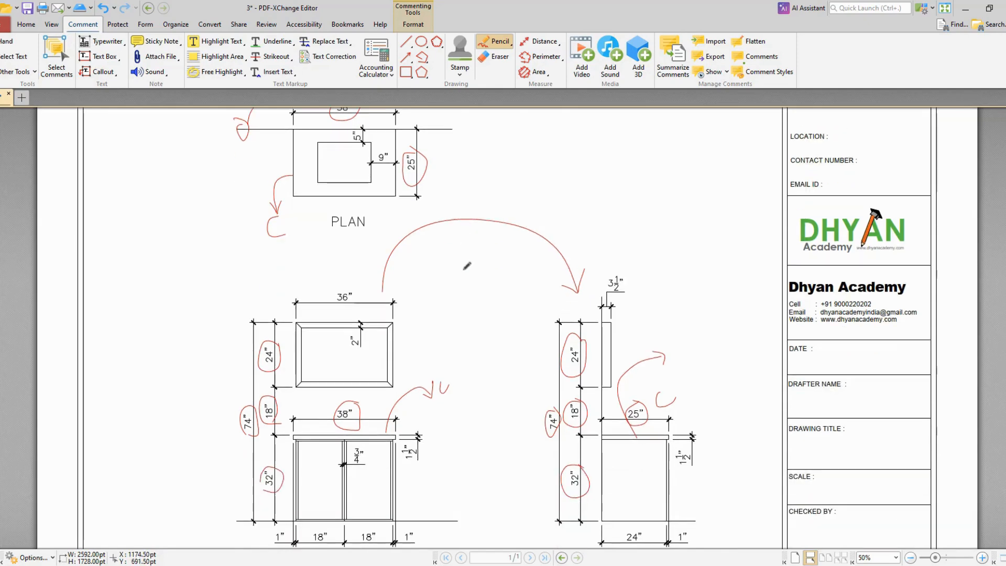
scroll(430, 243, up, 3)
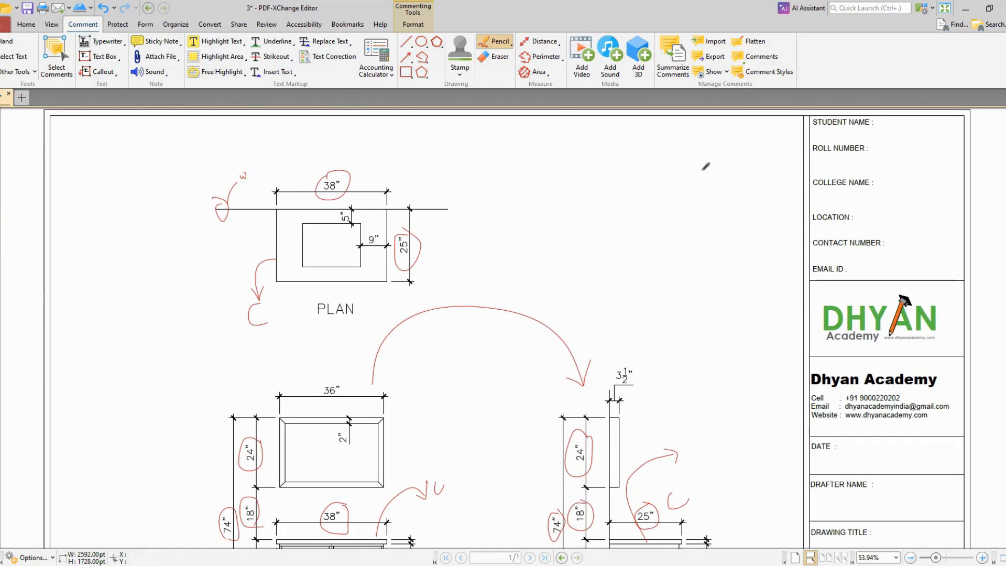
ctrl+scroll(133, 154, up, 2)
ctrl+scroll(133, 154, up, 1)
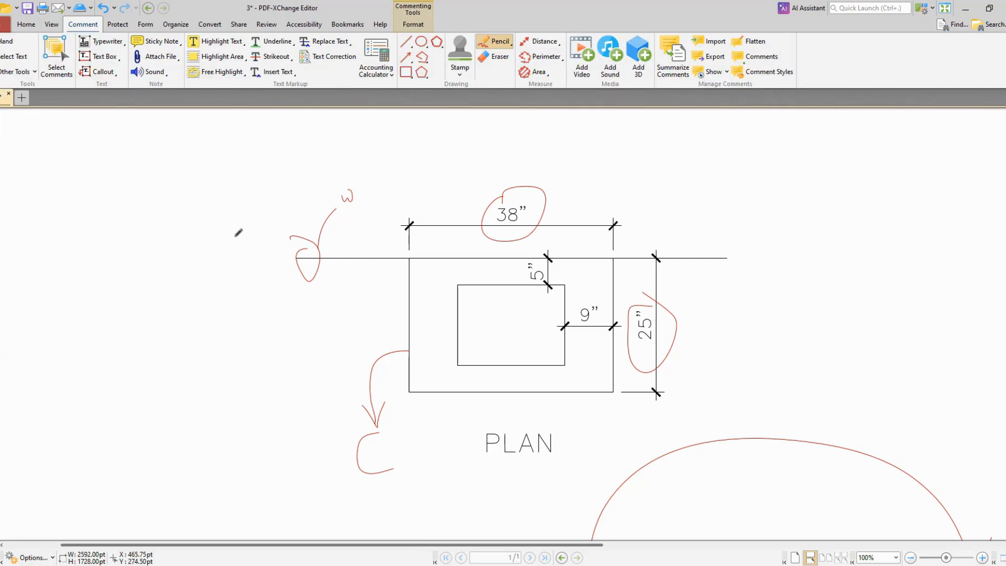
key(ctrl+0)
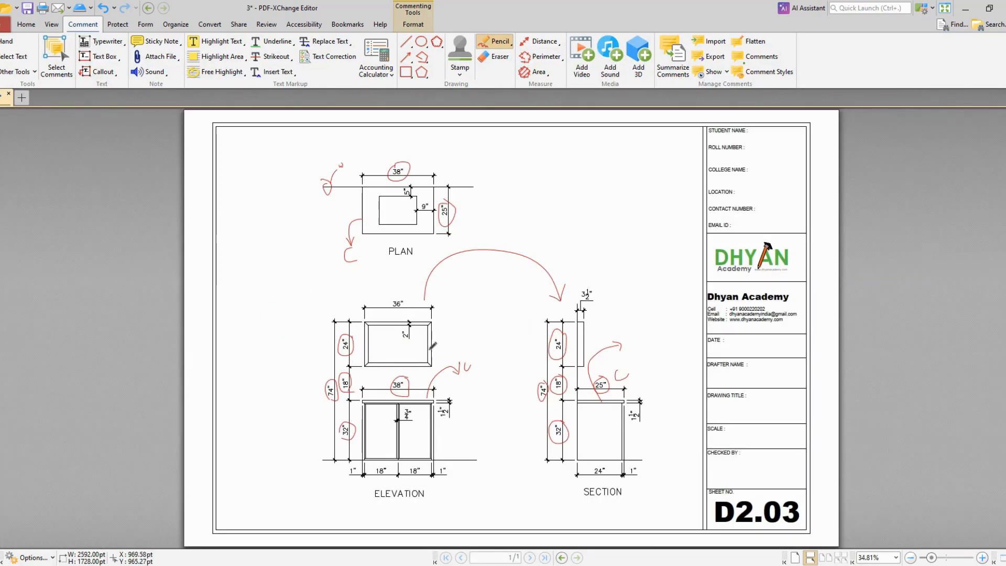
drag(429, 357, 460, 333)
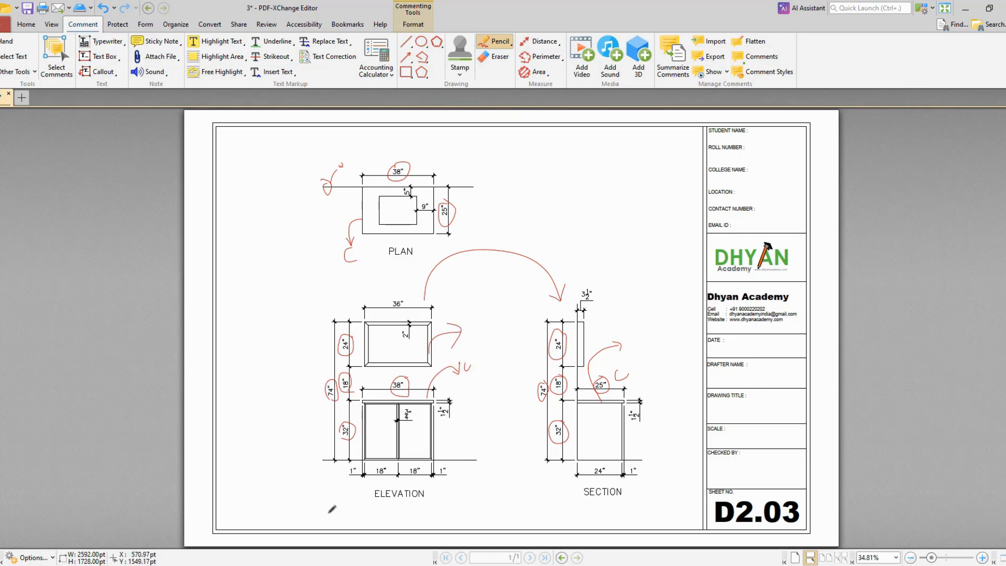
Step: Draw a cut line with a downward arrow between the elevation's frame and countertop, plus a second line along the countertop
ctrl+scroll(519, 512, up, 2)
mouse_move(202, 297)
mouse_down()
mouse_move(469, 291)
mouse_move(476, 326)
mouse_move(477, 314)
mouse_up()
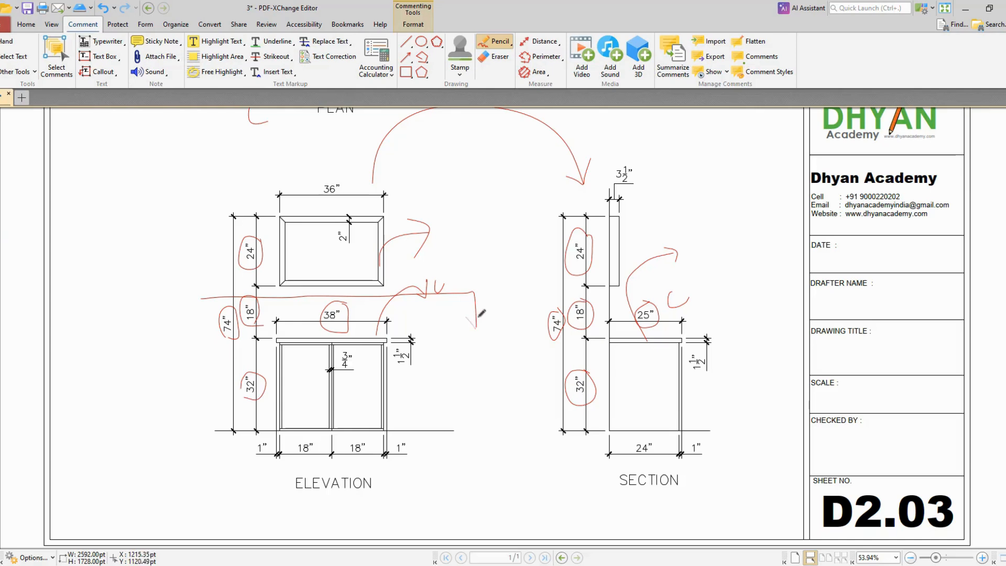
click(201, 299)
click(451, 380)
ctrl+scroll(274, 383, up, 1)
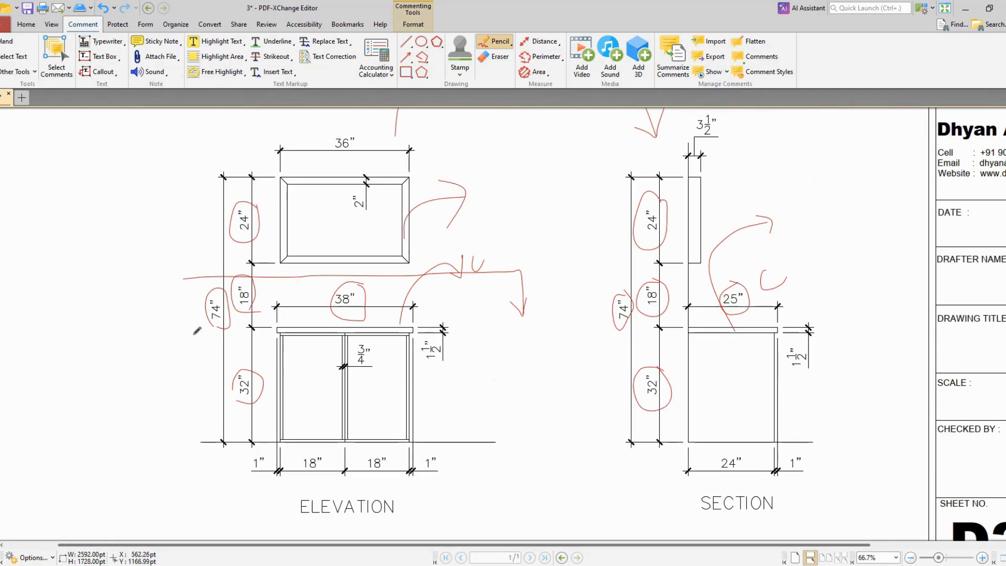
drag(192, 329, 501, 322)
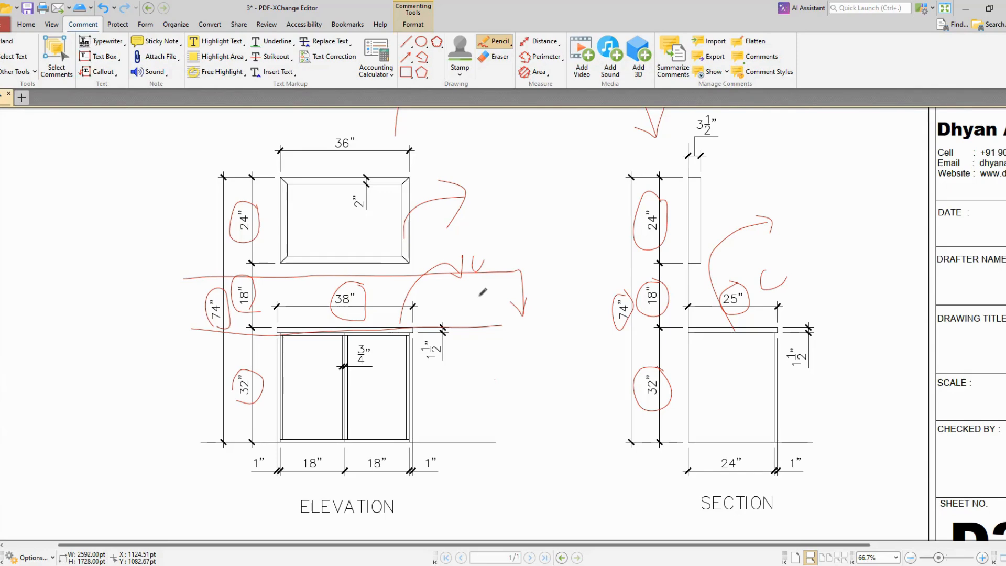
Step: Switch to the AutoCAD drawing and place a vertical construction line inside the magenta frame, near its left side
key(ctrl+0)
ctrl+scroll(369, 157, up, 5)
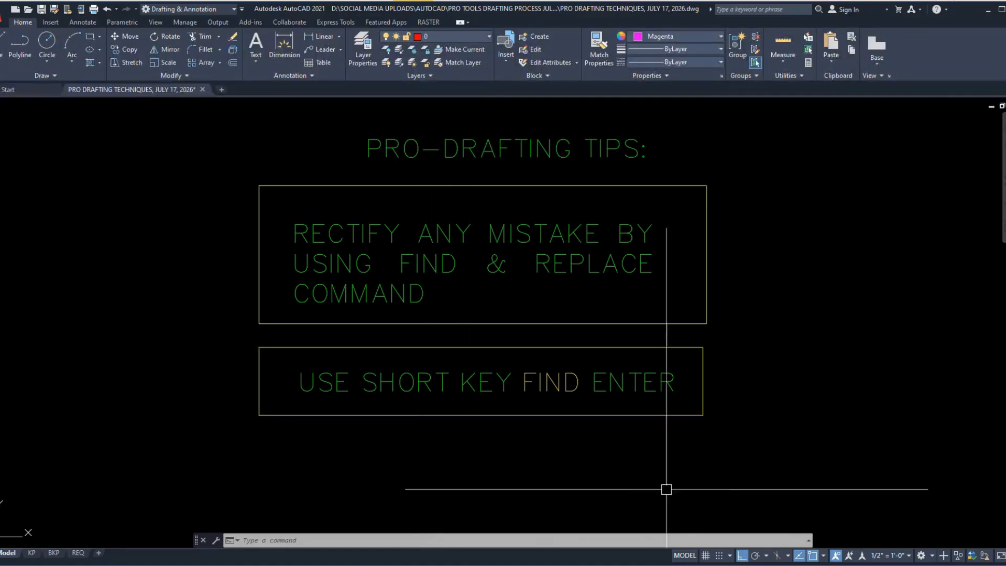
scroll(660, 399, down, 5)
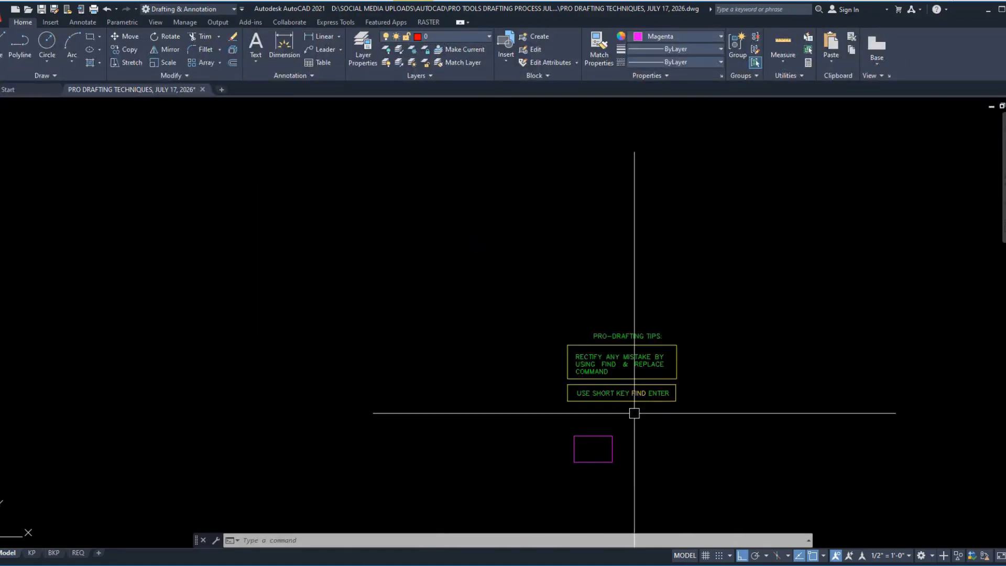
scroll(577, 472, up, 8)
scroll(710, 339, up, 4)
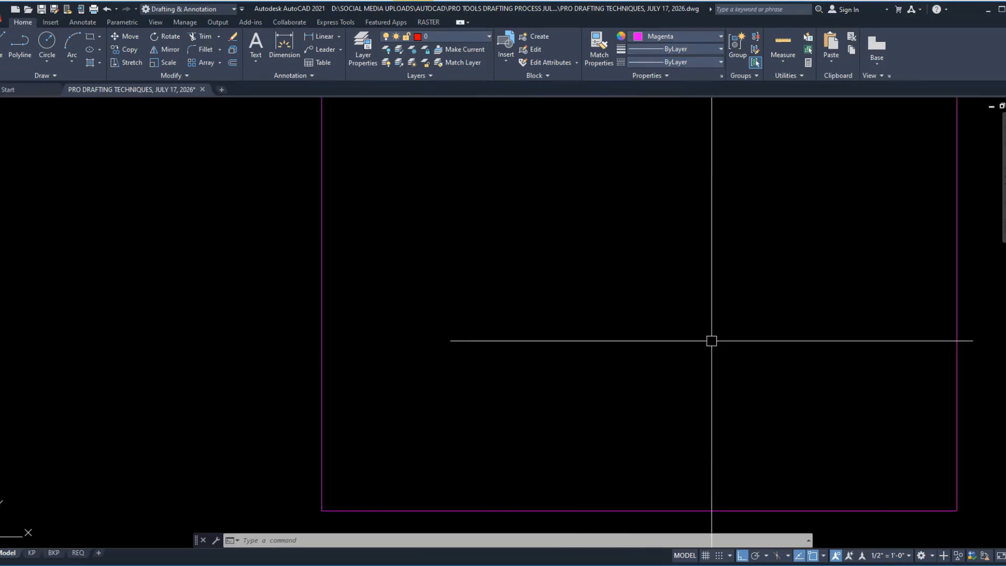
scroll(438, 400, down, 2)
scroll(514, 369, up, 2)
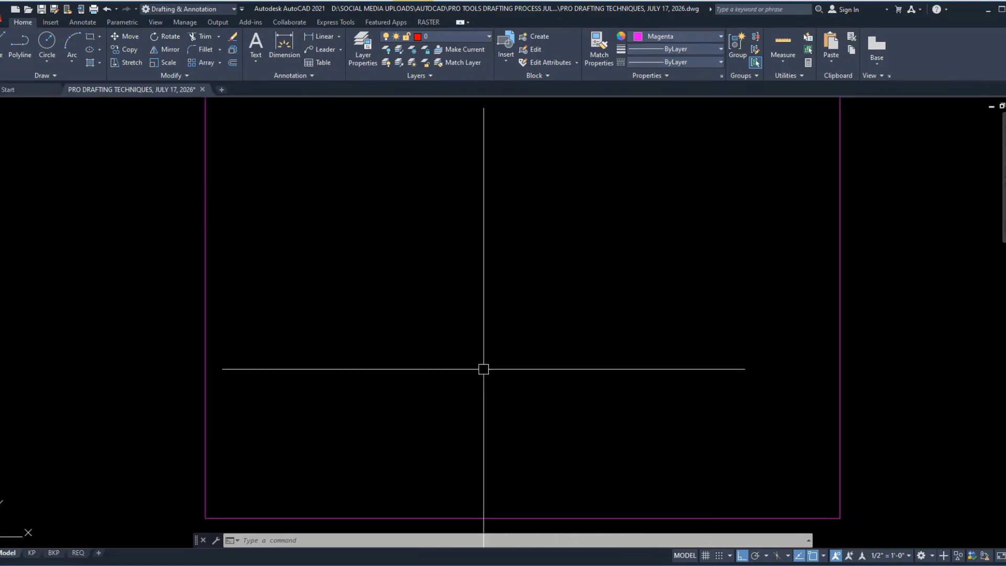
middle_drag(482, 366, 469, 395)
text(xl)
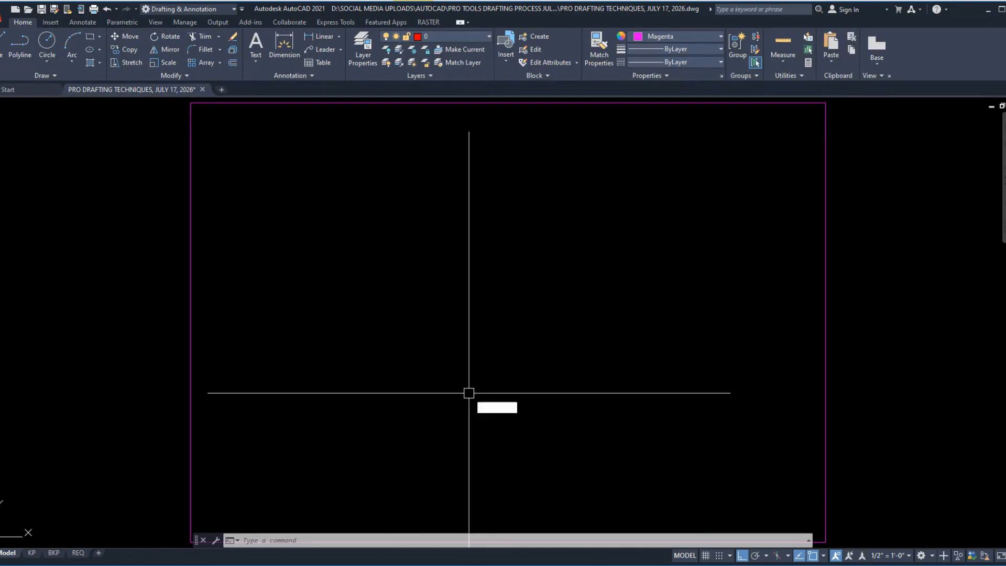
key(Return)
text(v)
key(Return)
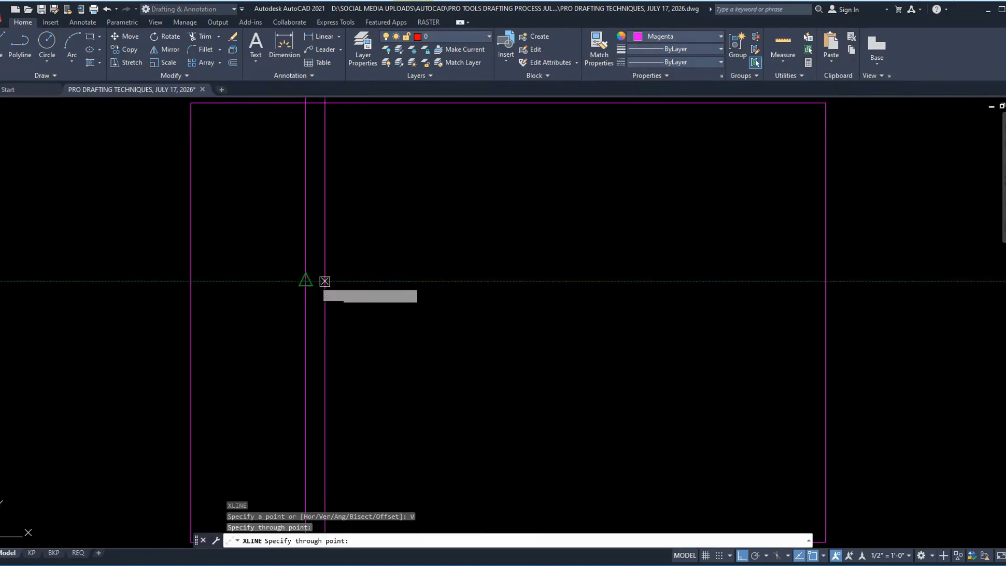
key(Escape)
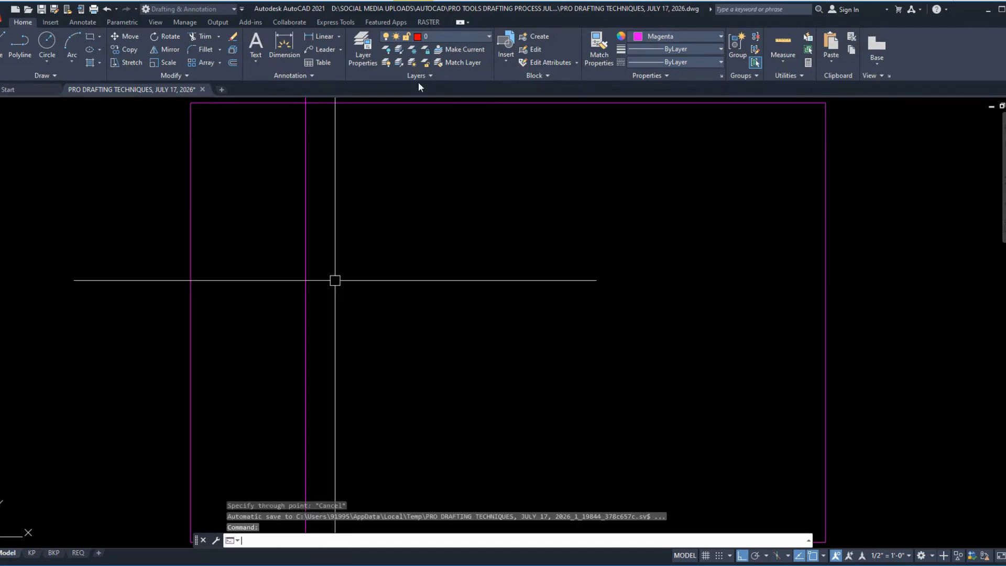
Step: Place a horizontal construction line across the upper part of the magenta frame
key(Return)
text(h)
key(Return)
click(360, 212)
key(Escape)
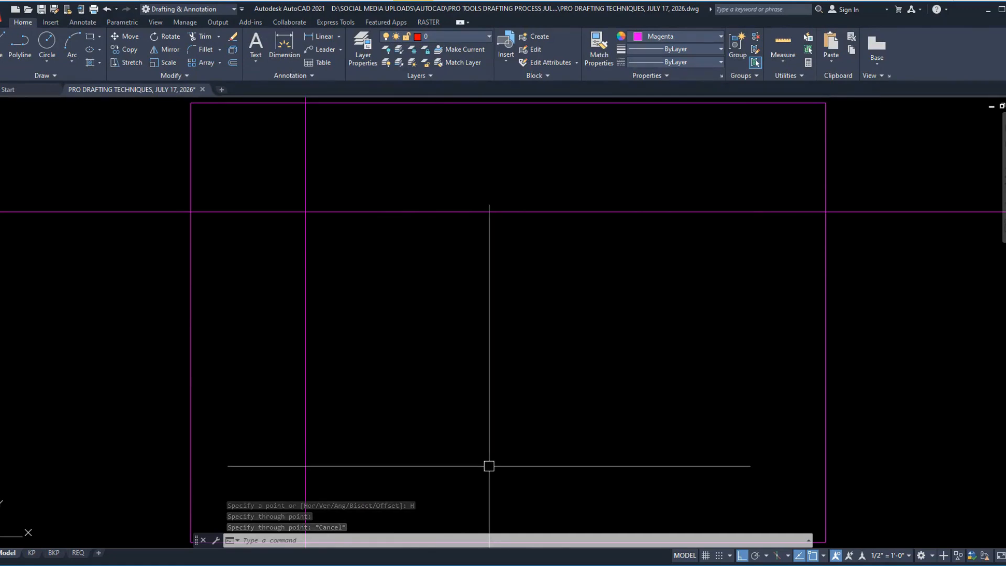
Step: Offset the vertical construction line 38" to the right for the countertop's width
text(o)
key(Return)
text(38)
key(Return)
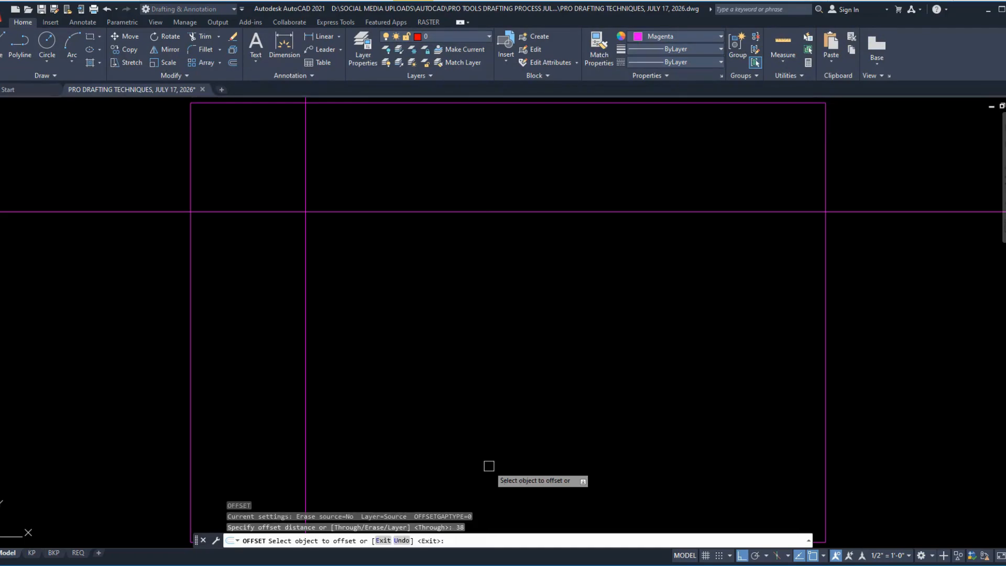
click(307, 238)
click(326, 236)
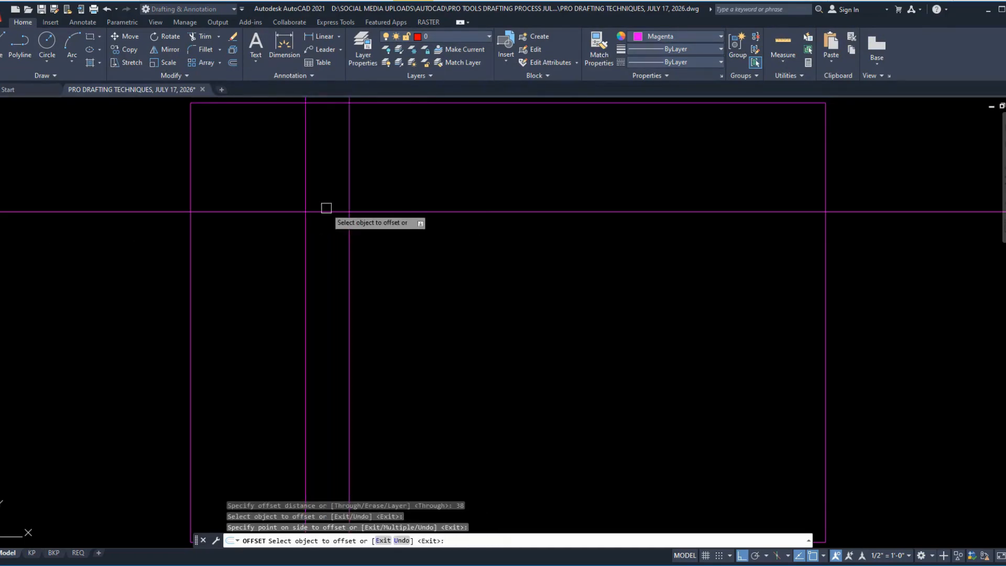
scroll(314, 204, up, 6)
middle_drag(391, 309, 373, 281)
key(Return)
key(Return)
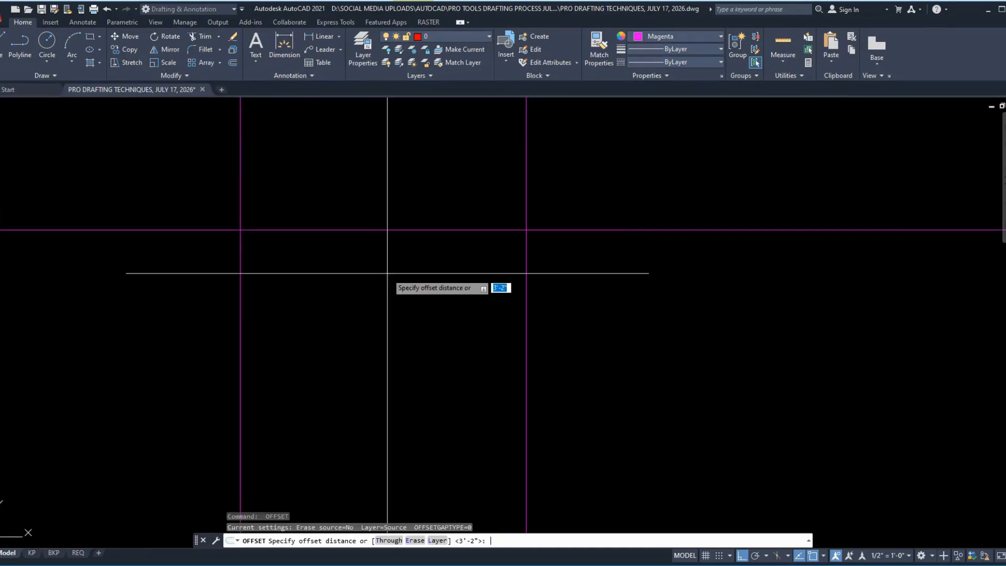
Step: Offset the horizontal construction line 25" downward for the countertop's depth
text(25)
key(Return)
click(613, 230)
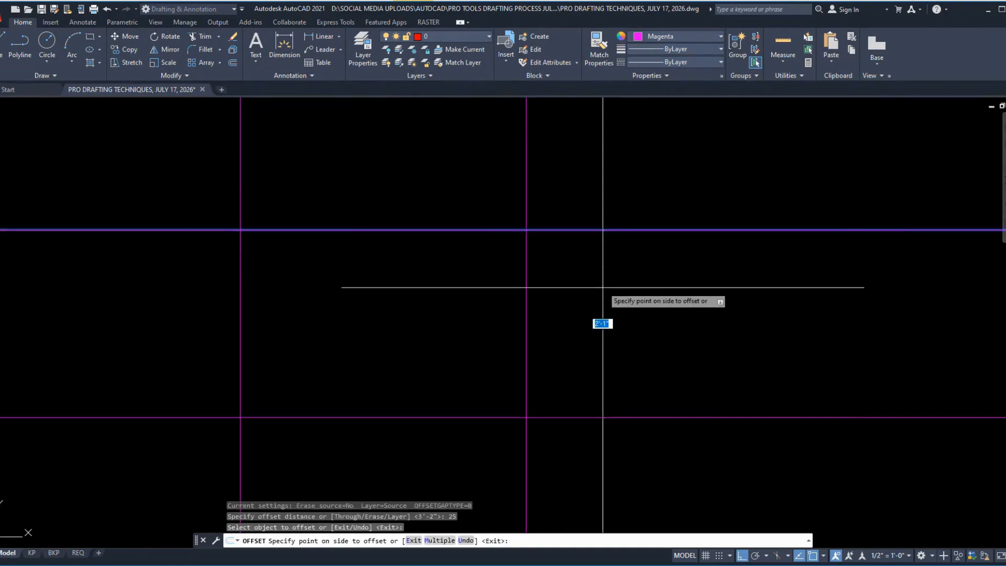
click(603, 291)
key(Return)
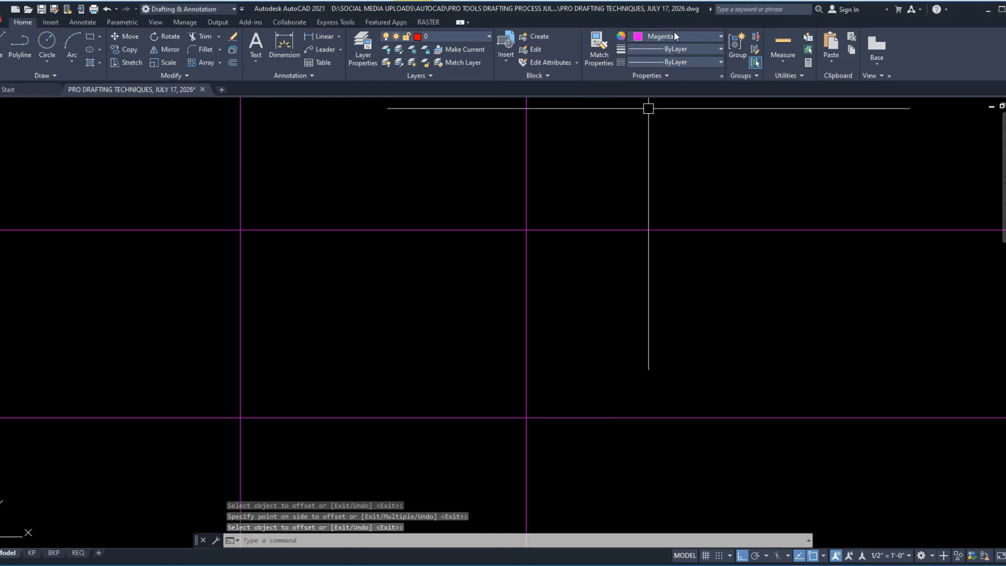
Step: Set the current colour to 255,255,255 and create a boundary polyline inside the 38" by 25" area enclosed by the construction lines
click(674, 34)
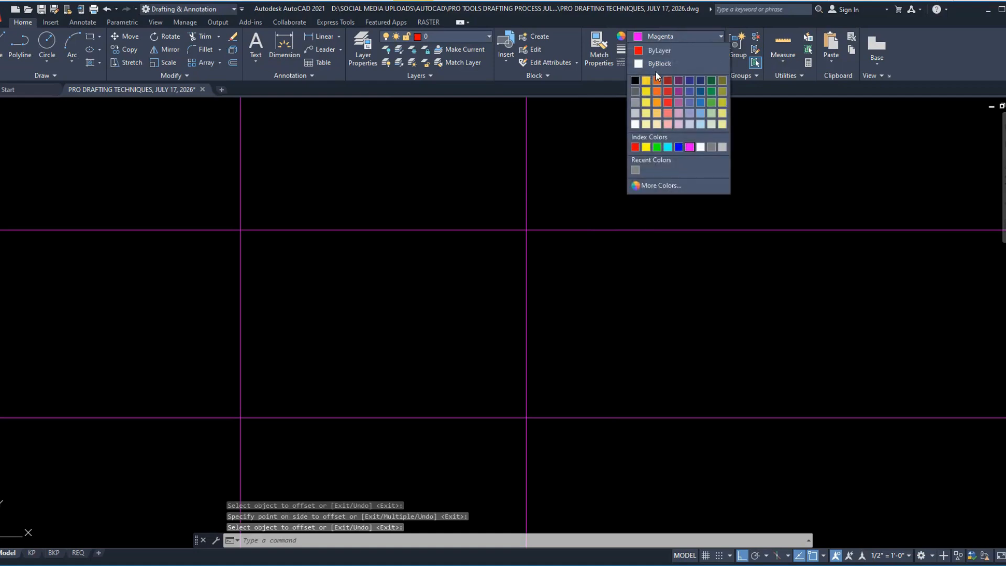
click(635, 124)
scroll(312, 382, up, 2)
scroll(397, 379, down, 2)
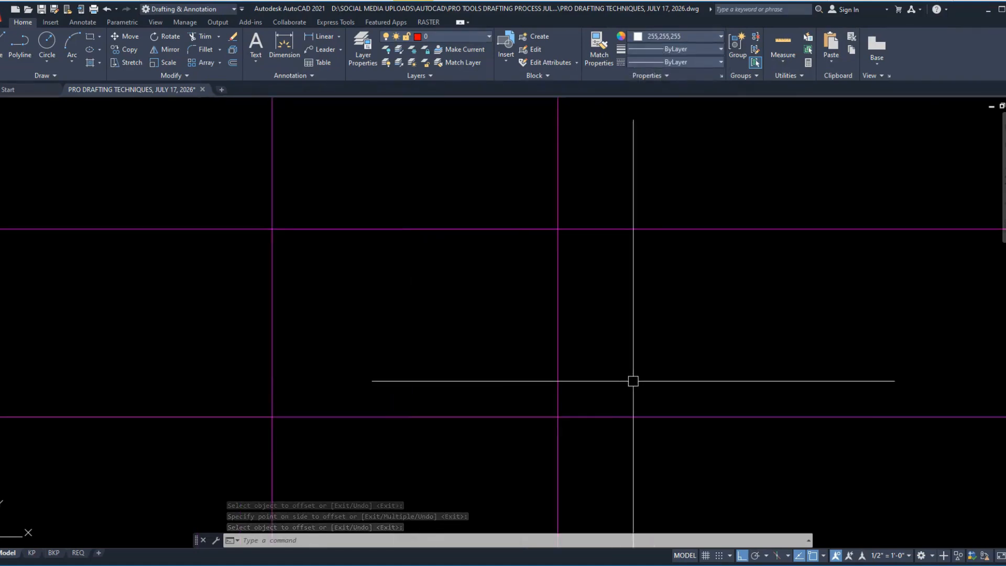
text(BO)
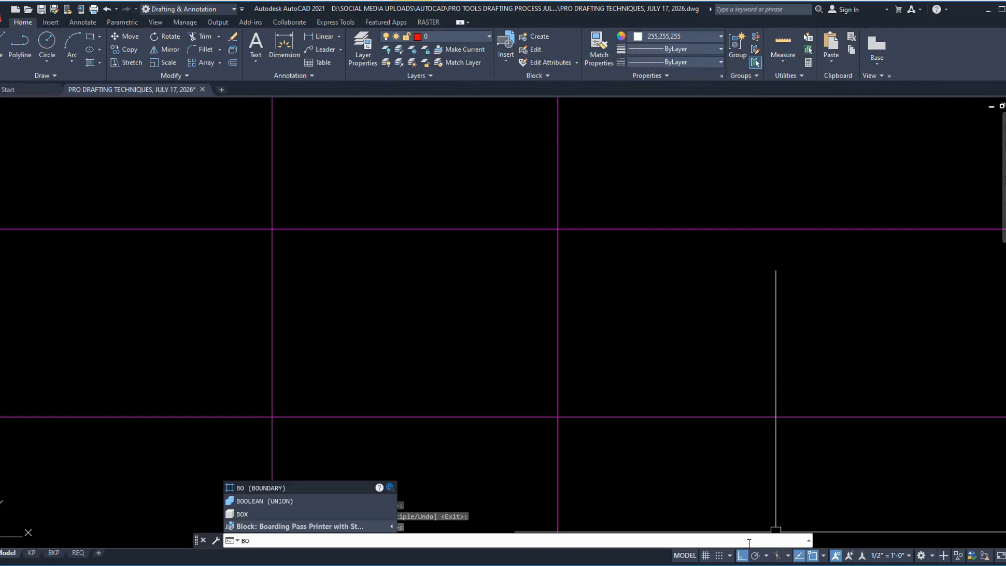
key(Return)
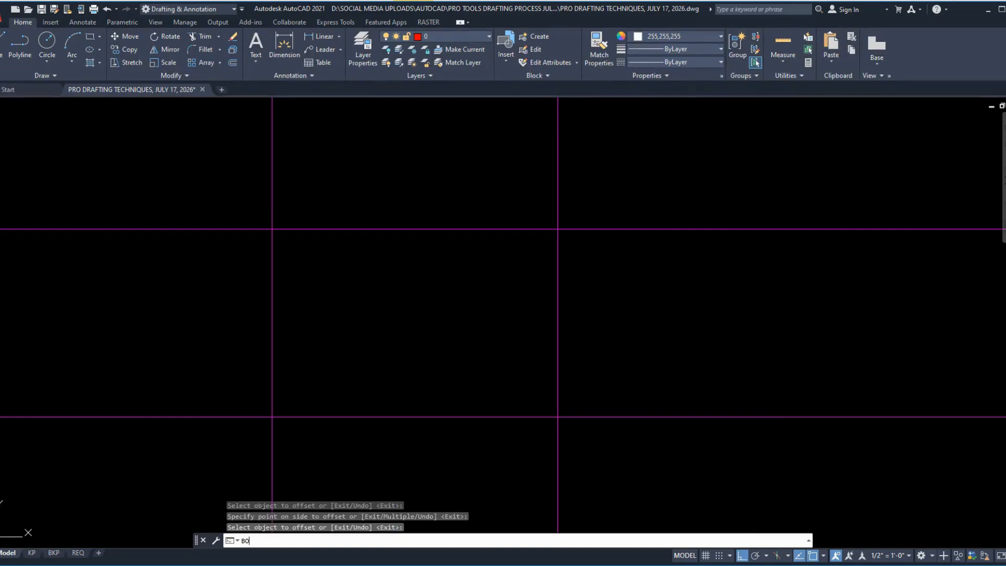
click(439, 230)
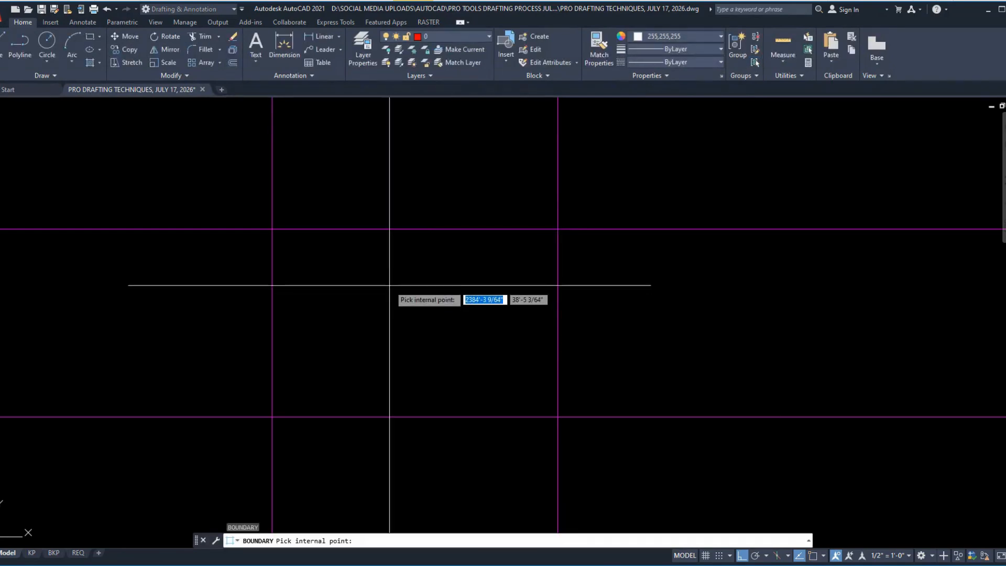
click(388, 304)
key(Return)
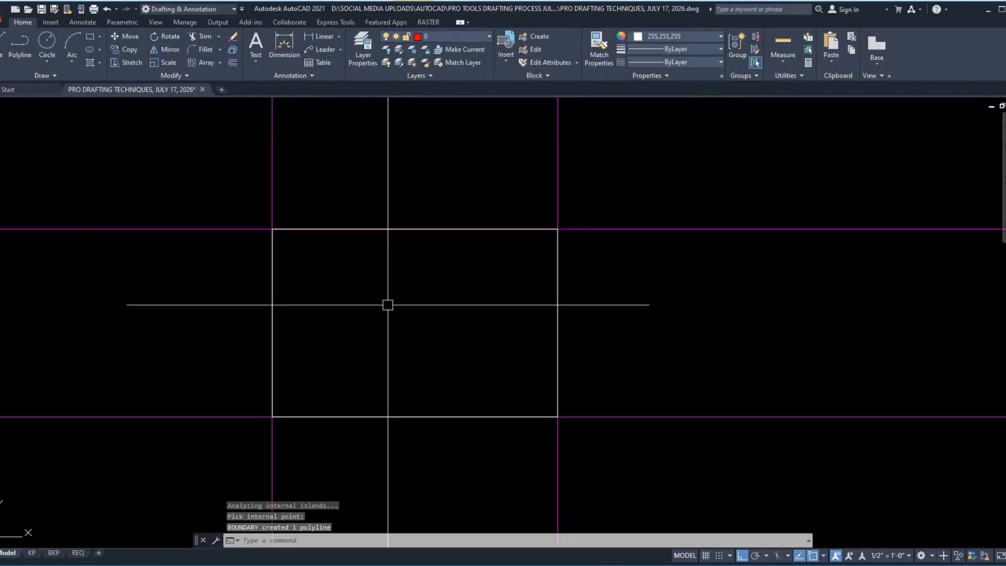
click(558, 300)
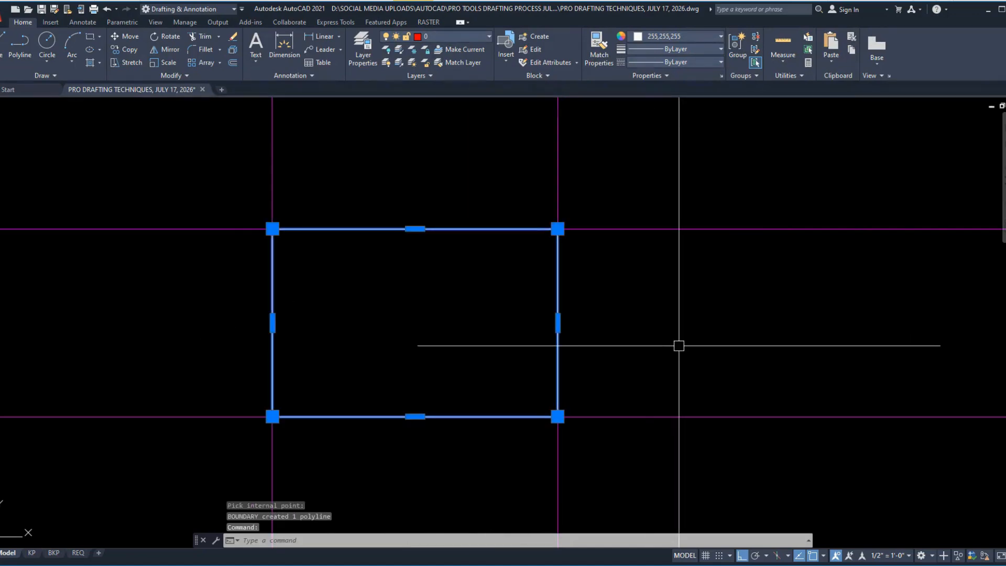
key(Escape)
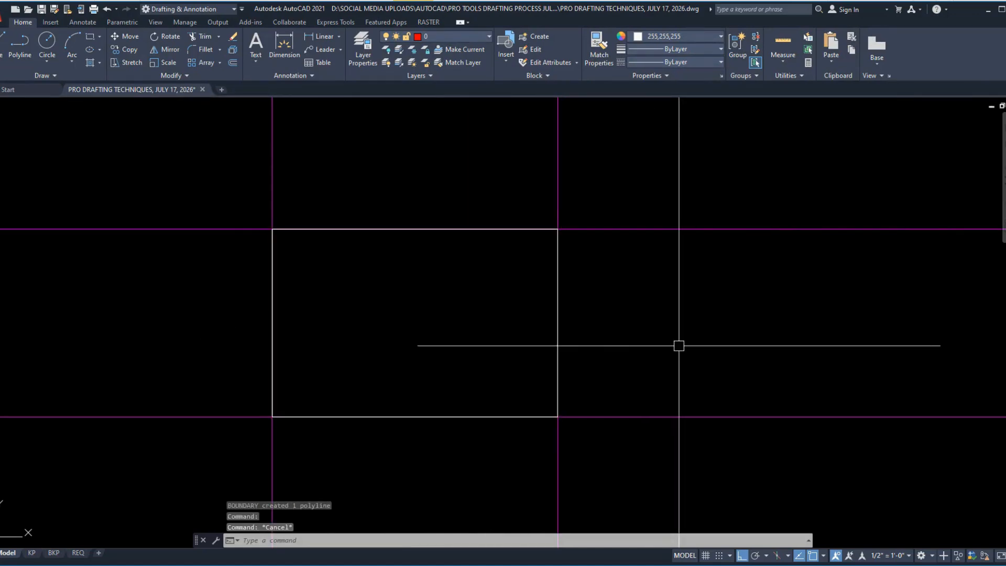
Step: Place a vertical construction line a short distance left of the countertop rectangle
text(xl)
key(Return)
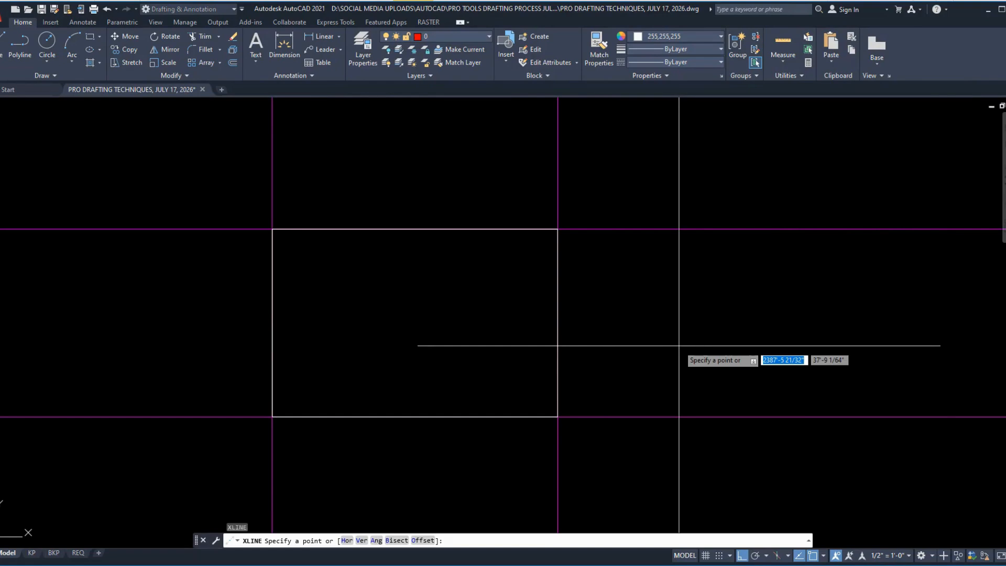
text(v)
key(Return)
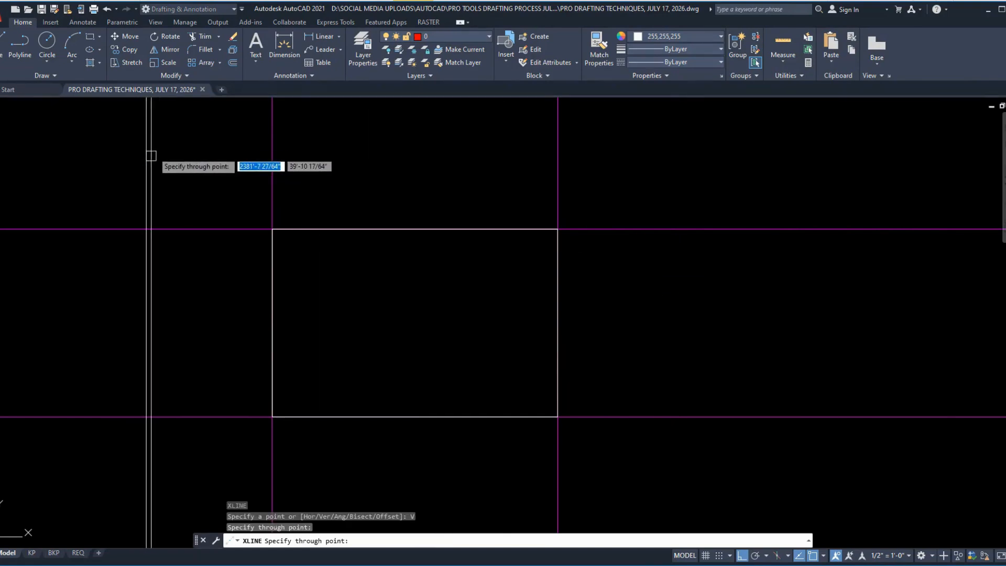
click(151, 156)
key(Return)
Step: Mirror the new vertical line about the countertop rectangle's vertical centreline, keeping the source line
click(180, 136)
click(130, 167)
text(mi)
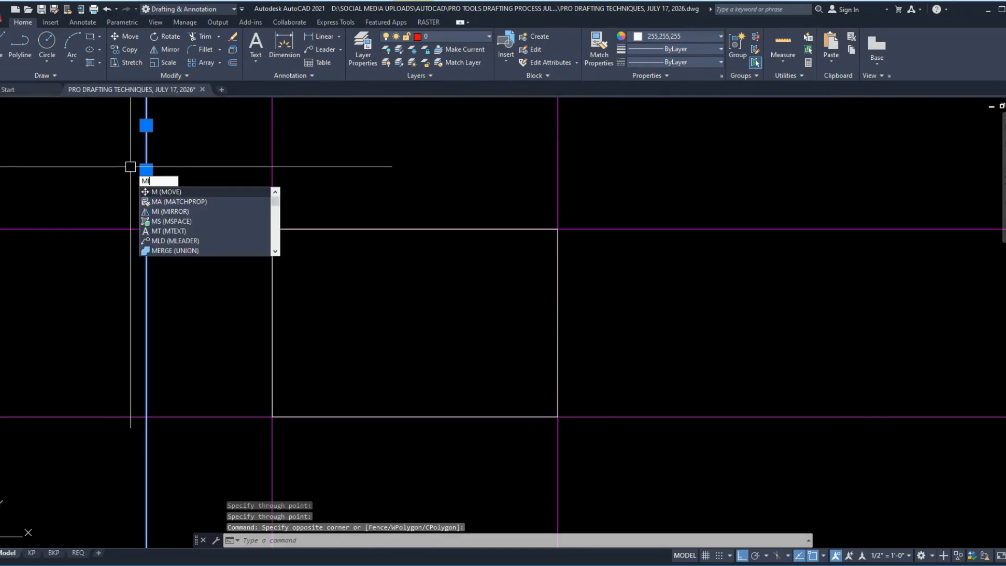
key(Return)
click(415, 229)
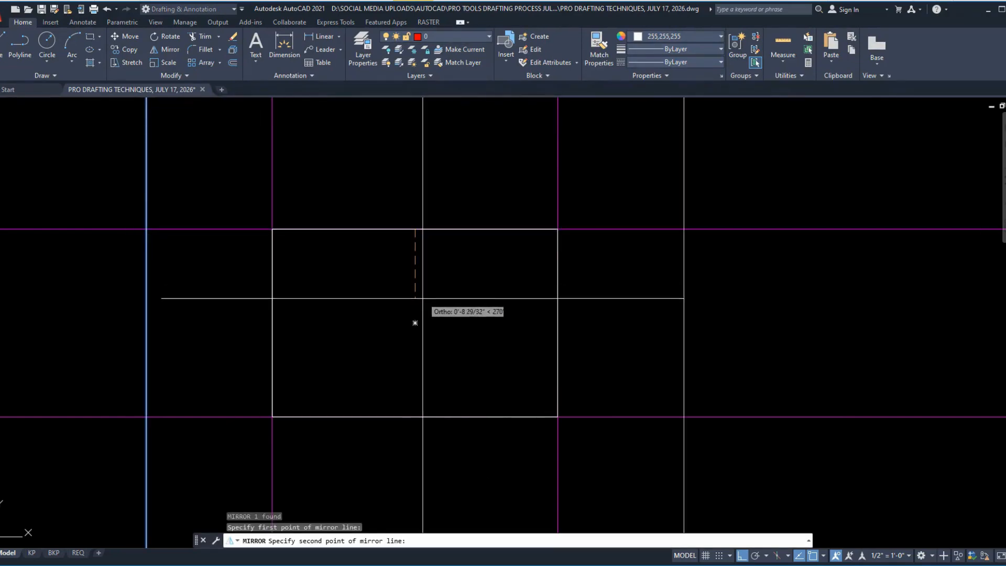
click(422, 358)
key(Return)
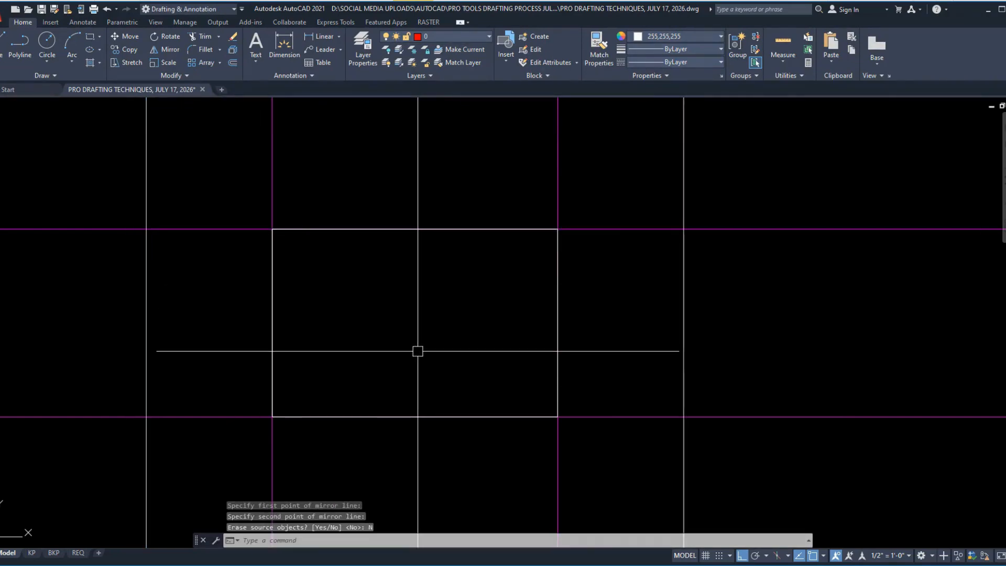
Step: Trim the upper horizontal construction line where it extends past the two outer vertical lines
text(tr)
key(Return)
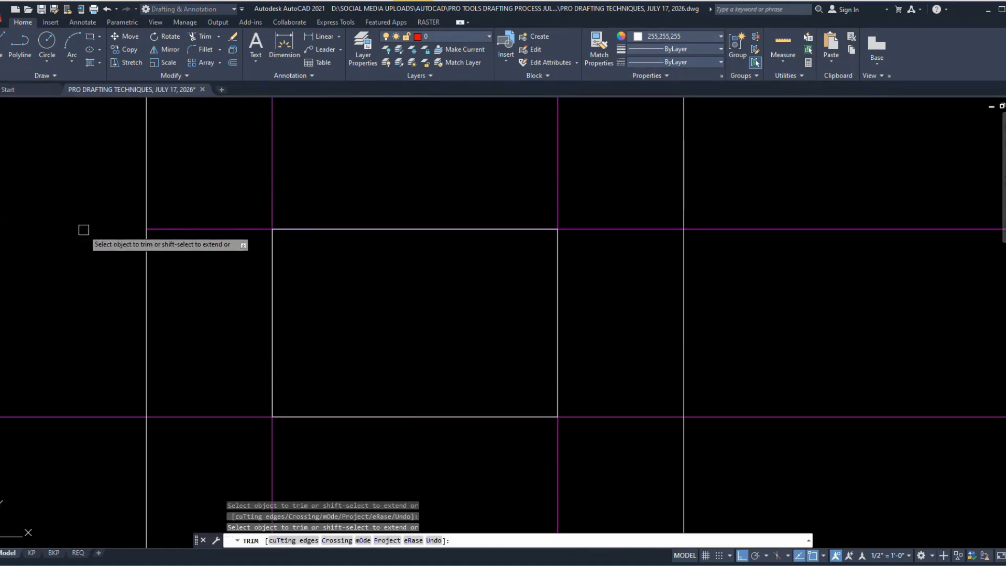
click(709, 229)
key(Return)
Step: Erase the two outer vertical lines on either side of the countertop rectangle
click(709, 266)
click(647, 283)
text(e)
key(Return)
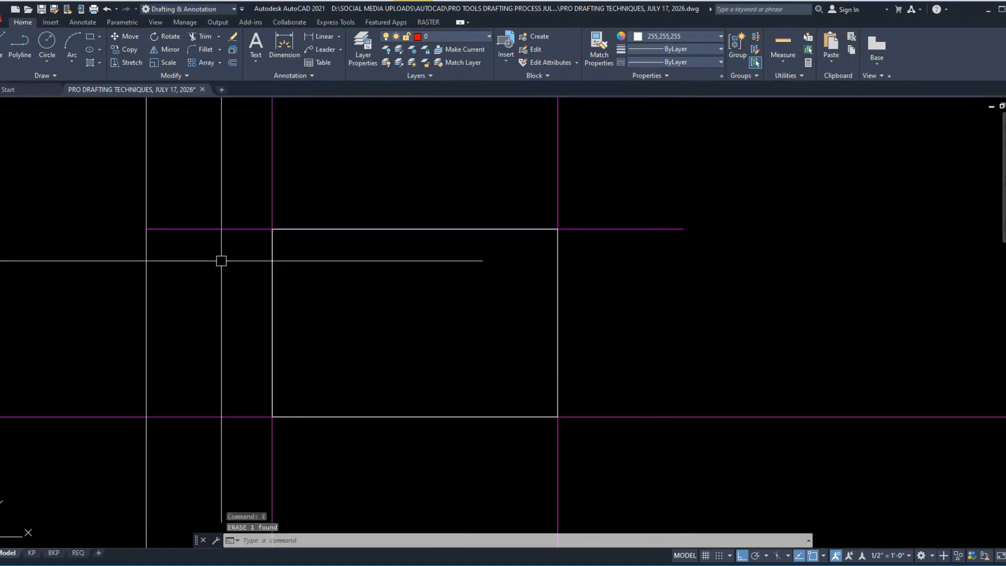
key(Return)
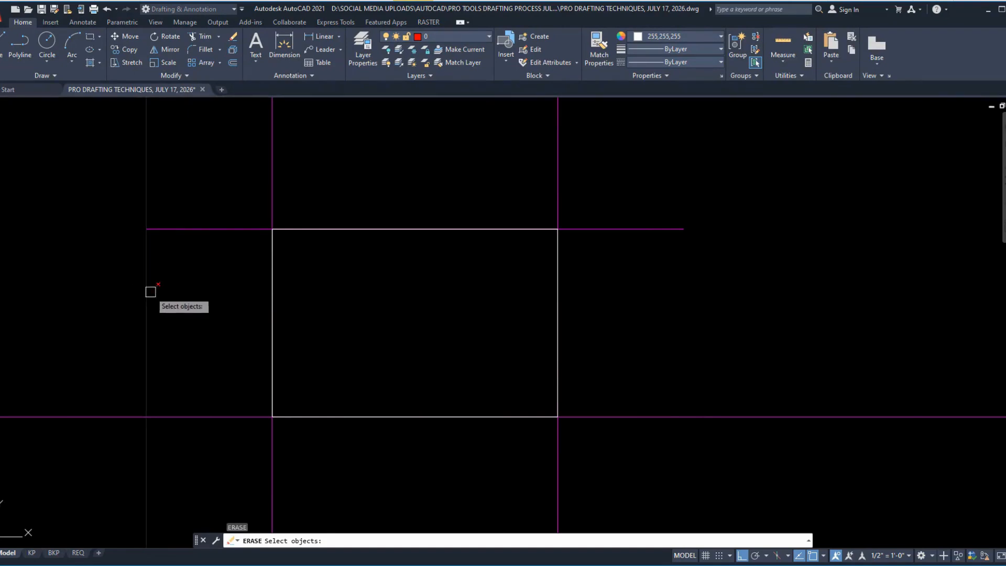
click(148, 293)
key(Return)
Step: Erase the horizontal construction line along the countertop rectangle's lower edge
click(847, 480)
click(780, 325)
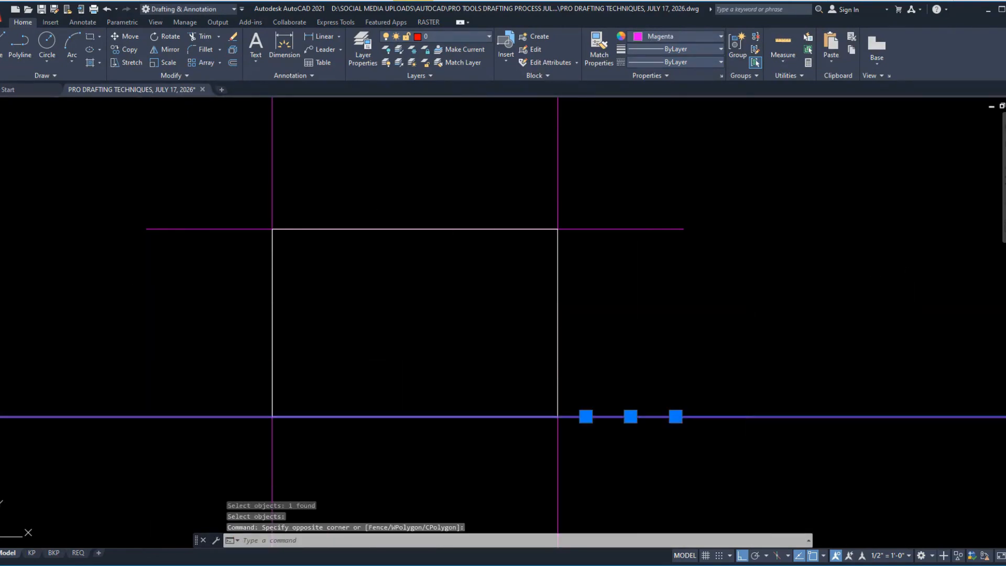
text(e)
key(Return)
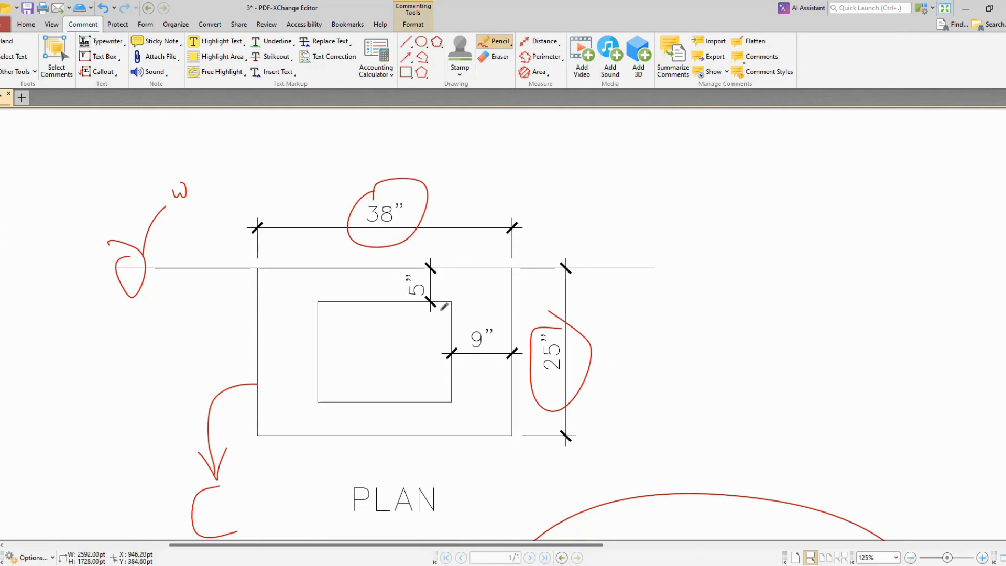
Step: Switch to the PDF, tick the plan's 5" dimension, and draw a curved arrow from the 9" dimension to the sink's opposite side
mouse_move(434, 295)
mouse_down()
mouse_move(446, 297)
mouse_move(464, 268)
mouse_up()
mouse_move(497, 341)
mouse_down()
mouse_move(498, 313)
mouse_move(292, 331)
mouse_move(294, 354)
mouse_move(317, 317)
mouse_up()
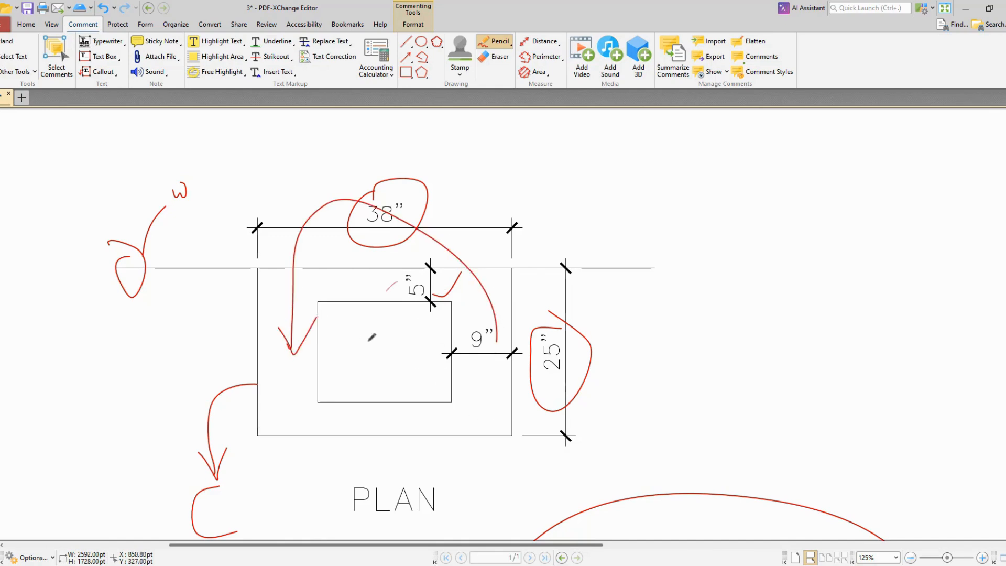
Step: Draw a curved pencil arrow in the plan from the 5" dimension to the countertop's lower edge
drag(398, 282, 391, 431)
mouse_move(365, 418)
mouse_down()
mouse_move(390, 430)
mouse_move(405, 406)
mouse_up()
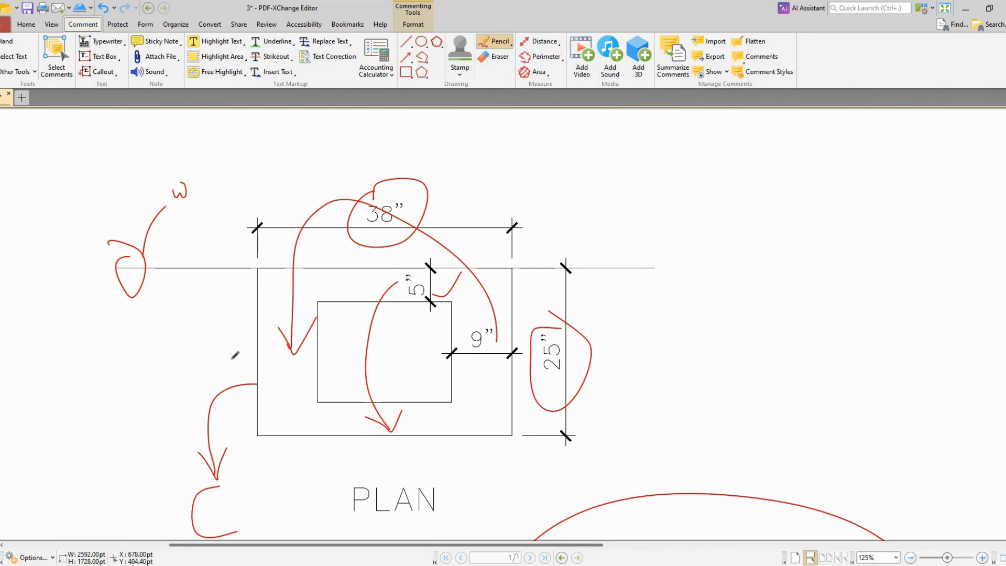
Step: Switch to AutoCAD and offset the horizontal wall line 5" down into the countertop rectangle
key(alt+Tab)
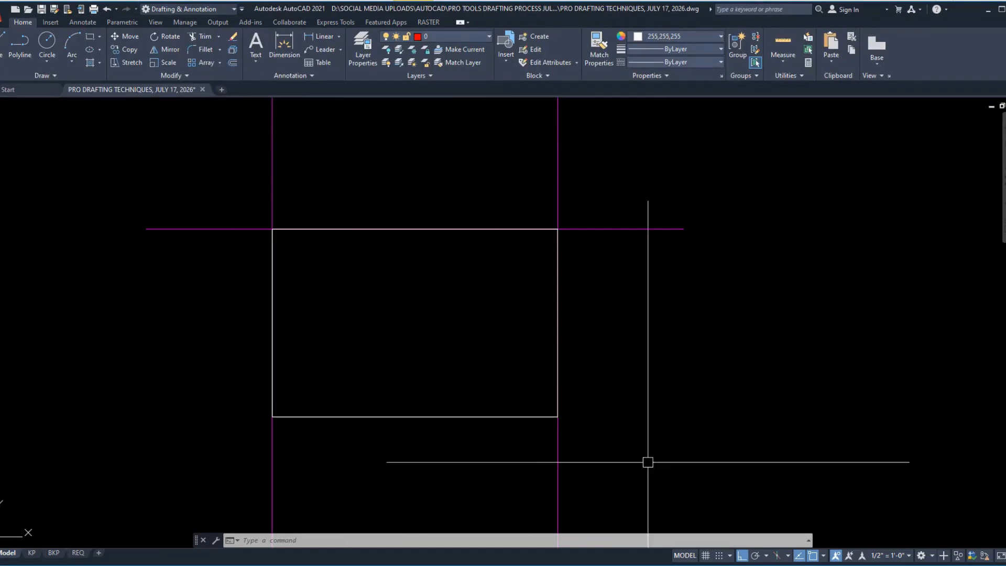
text(o)
key(Return)
text(5)
key(Return)
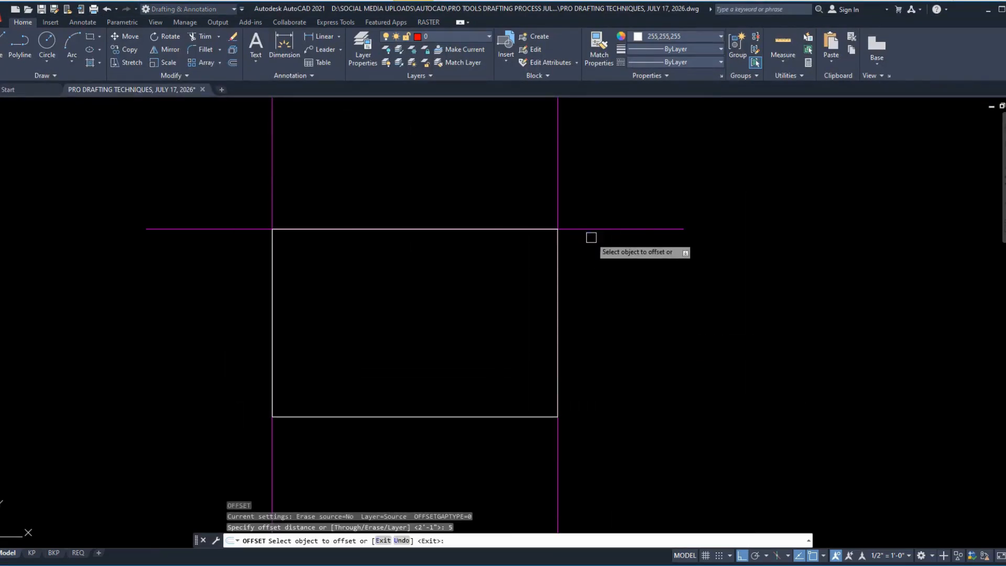
click(590, 229)
click(602, 288)
key(Return)
key(Return)
Step: Offset the vertical construction lines at the countertop's left and right edges 9" inward
text(9)
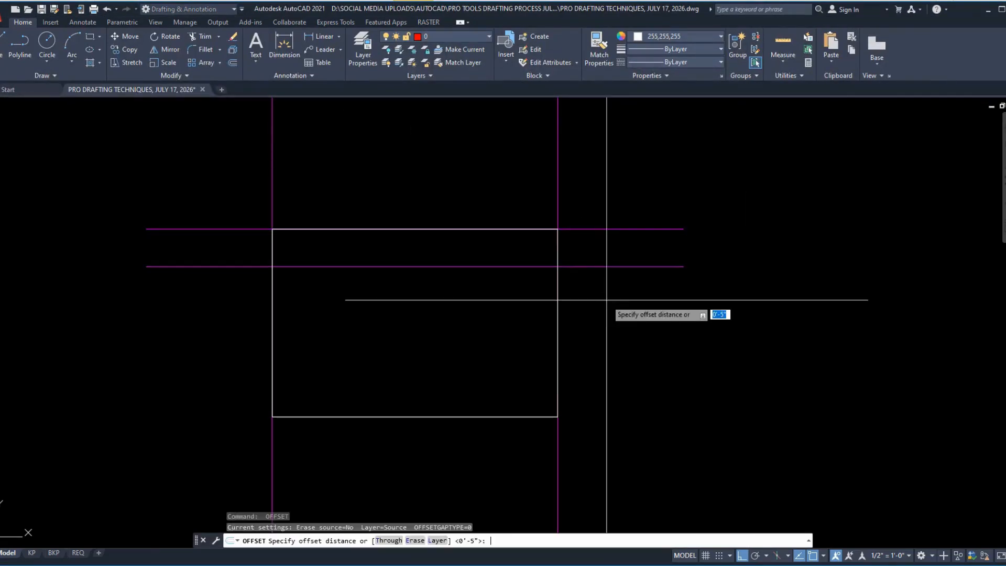
key(Return)
click(558, 176)
click(524, 167)
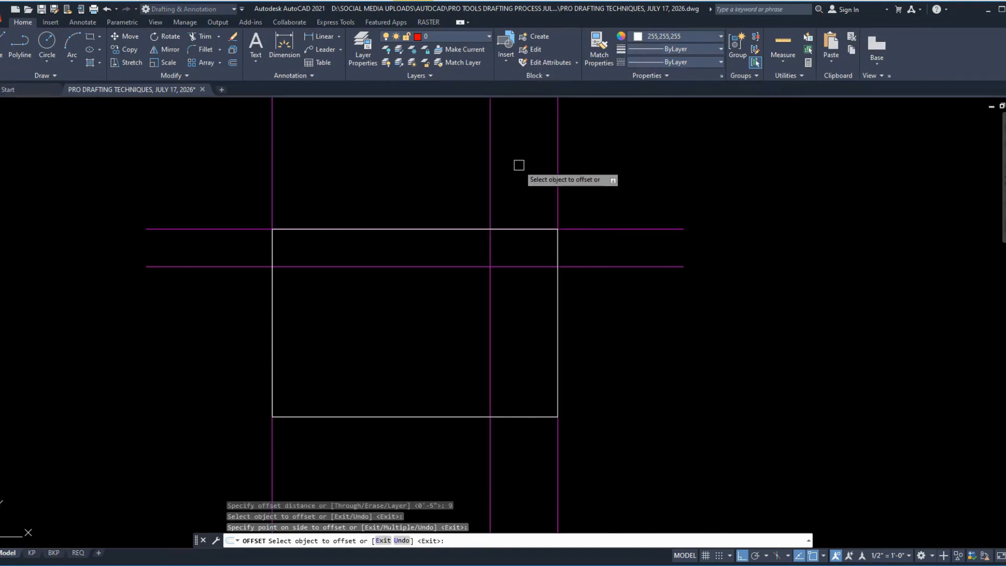
click(272, 157)
click(322, 148)
key(Return)
key(Return)
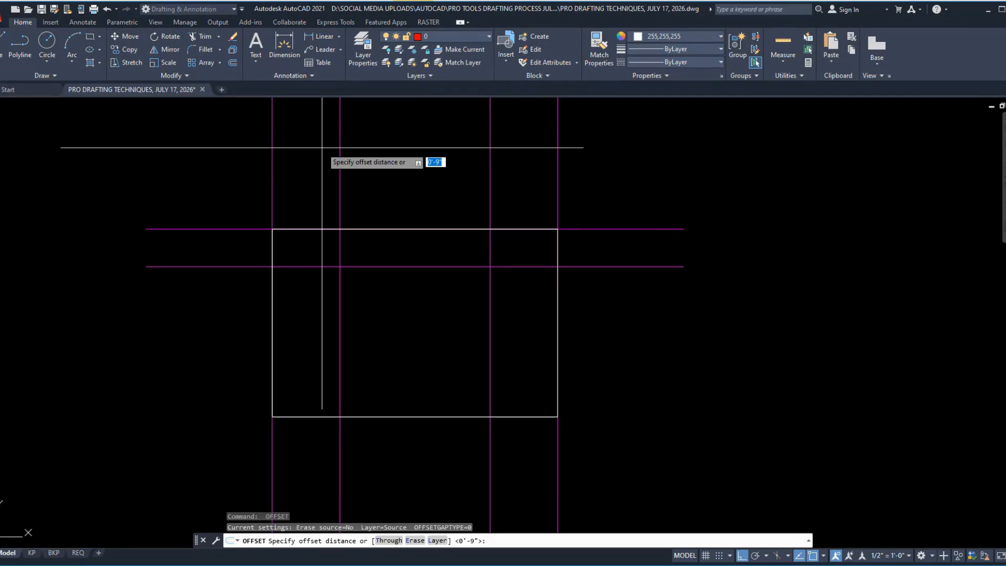
key(Escape)
Step: Mirror the horizontal line 5" below the wall about the countertop's horizontal centreline, keeping the source line
key(alt+Tab)
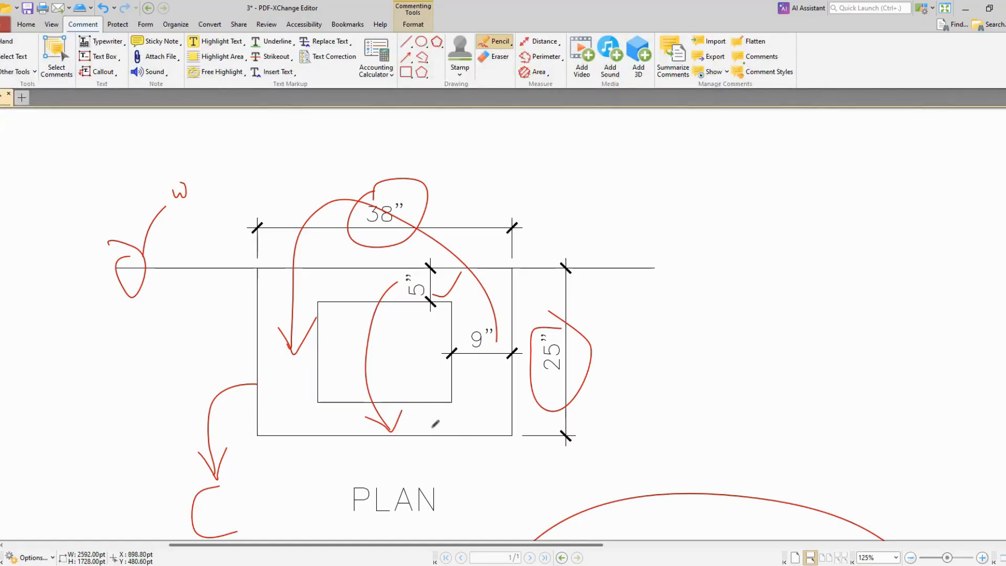
key(alt+Tab)
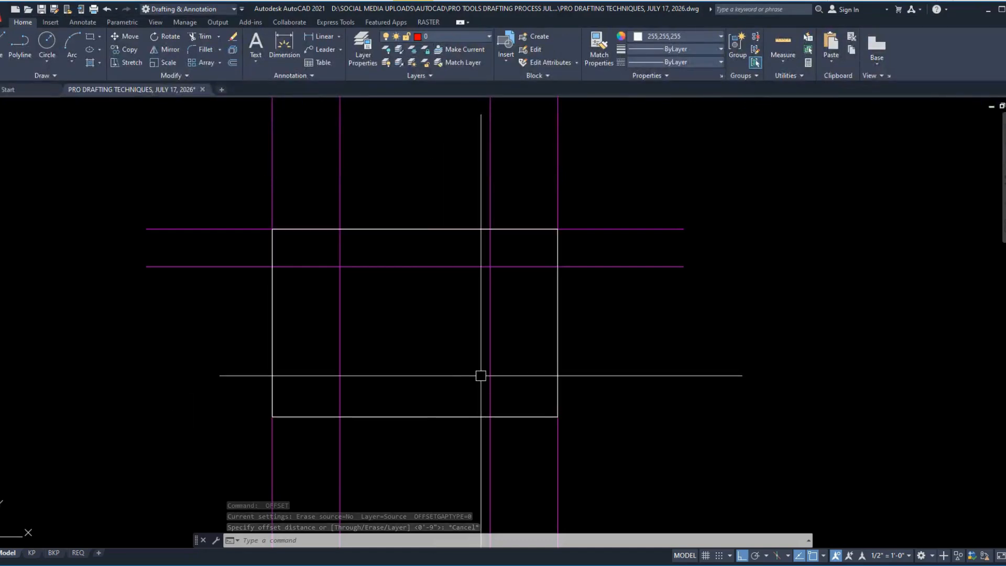
click(440, 267)
text(mi)
key(Return)
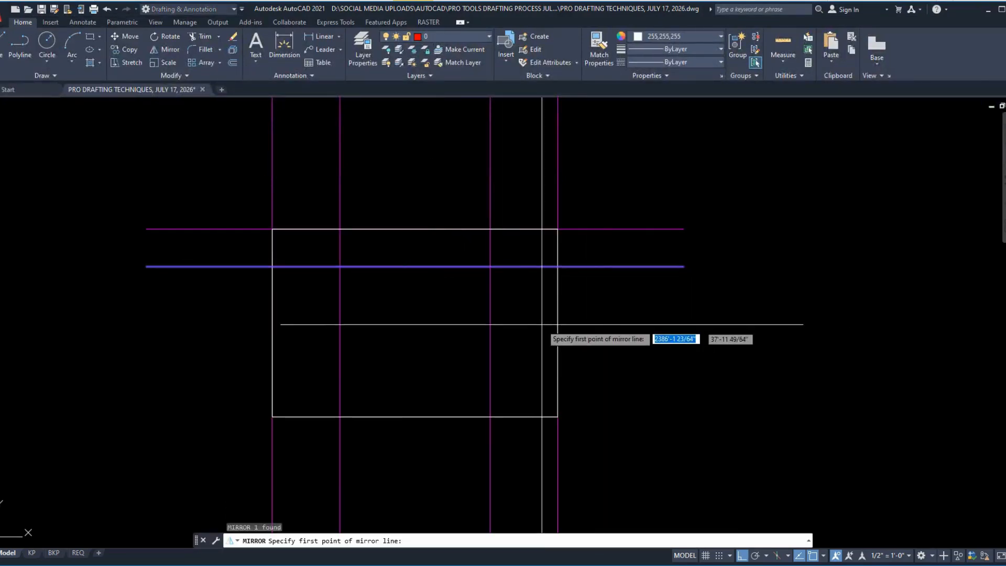
click(558, 323)
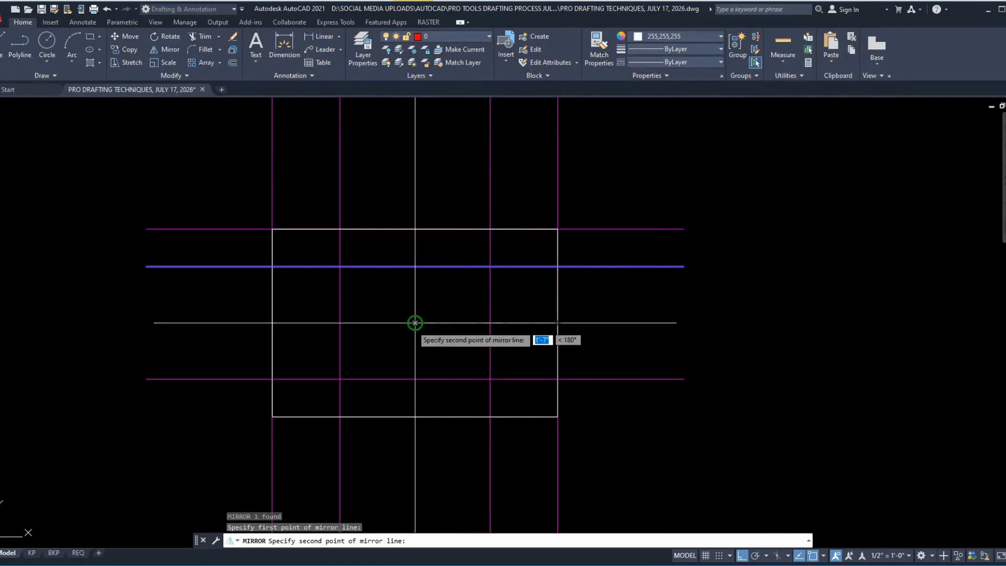
click(415, 323)
text(n)
key(Return)
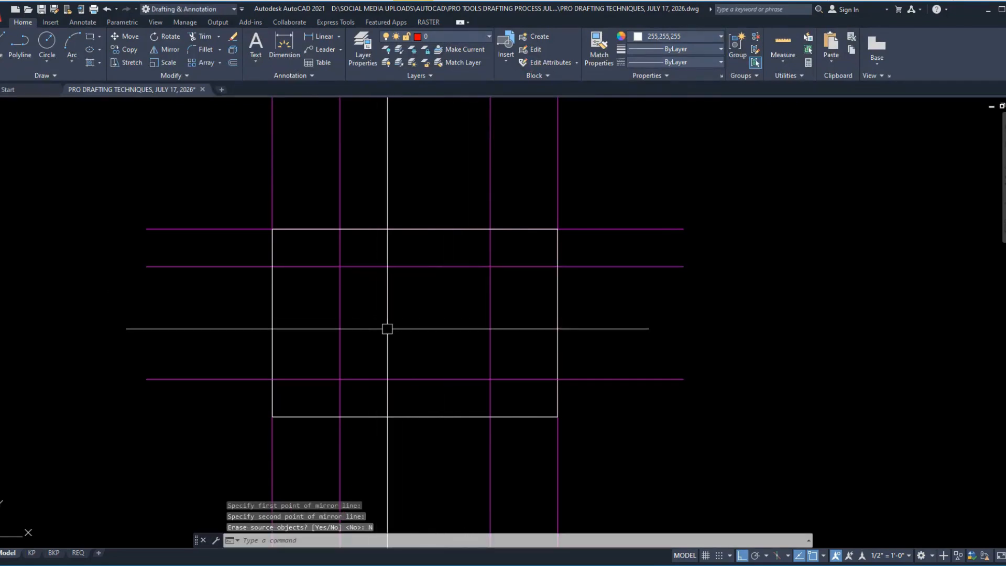
Step: Create a polyline boundary for the sink rectangle enclosed by the inner construction lines
text(bo)
key(Return)
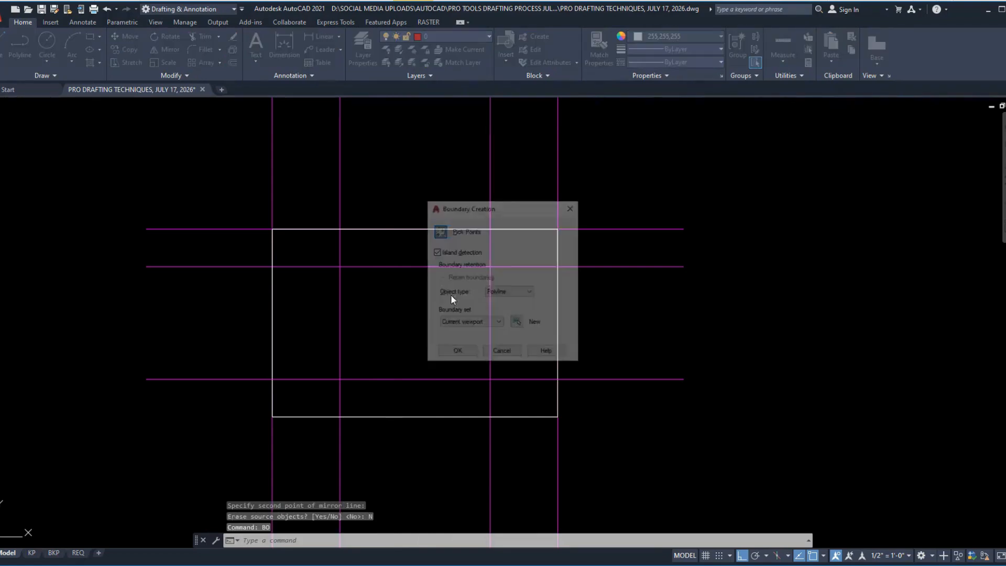
click(441, 232)
click(403, 299)
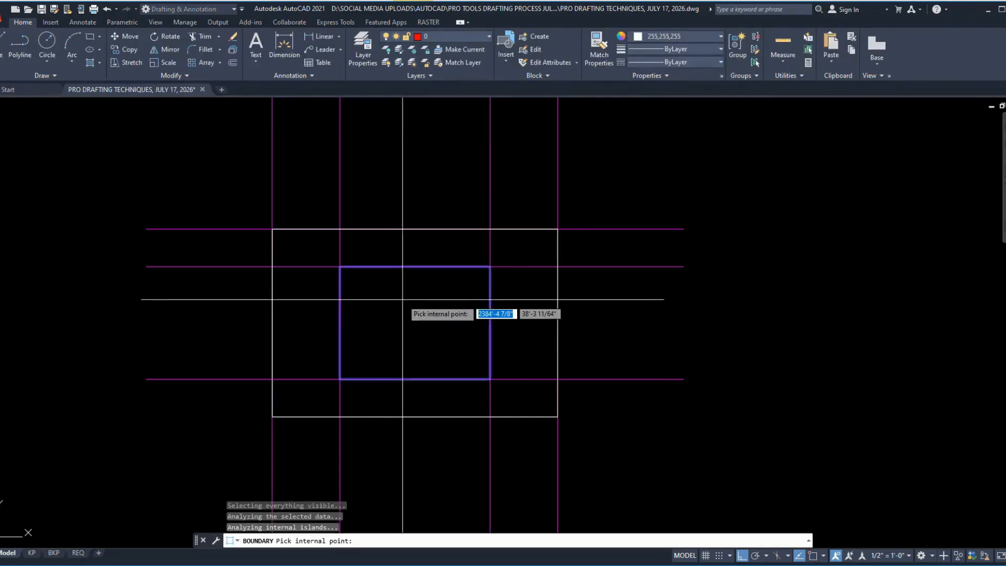
key(Return)
Step: Erase the two horizontal construction lines running along the sink rectangle's upper and lower edges
scroll(441, 294, down, 2)
click(573, 362)
click(548, 272)
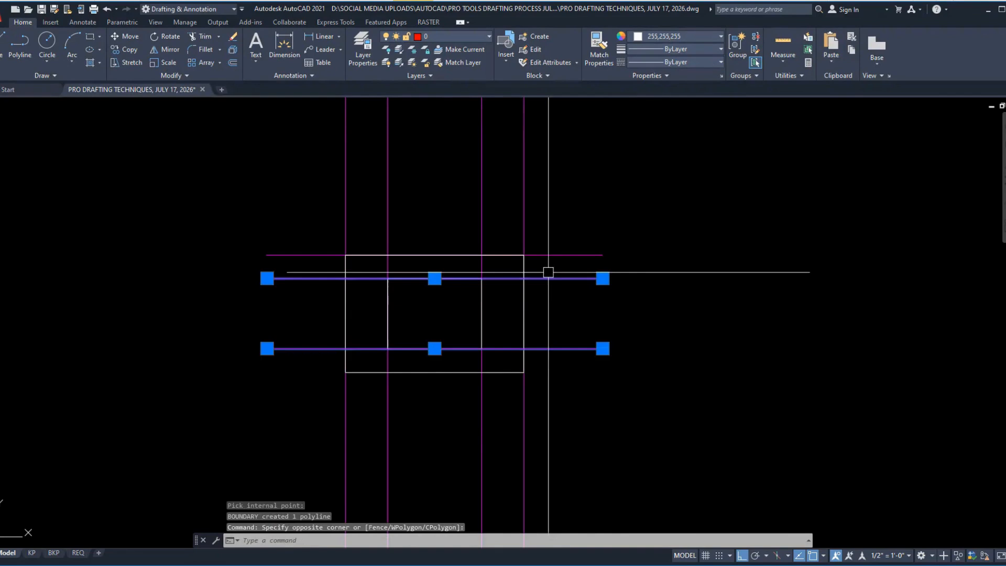
text(e)
key(Return)
Step: Erase the two vertical construction lines running along the sink rectangle's sides
click(501, 421)
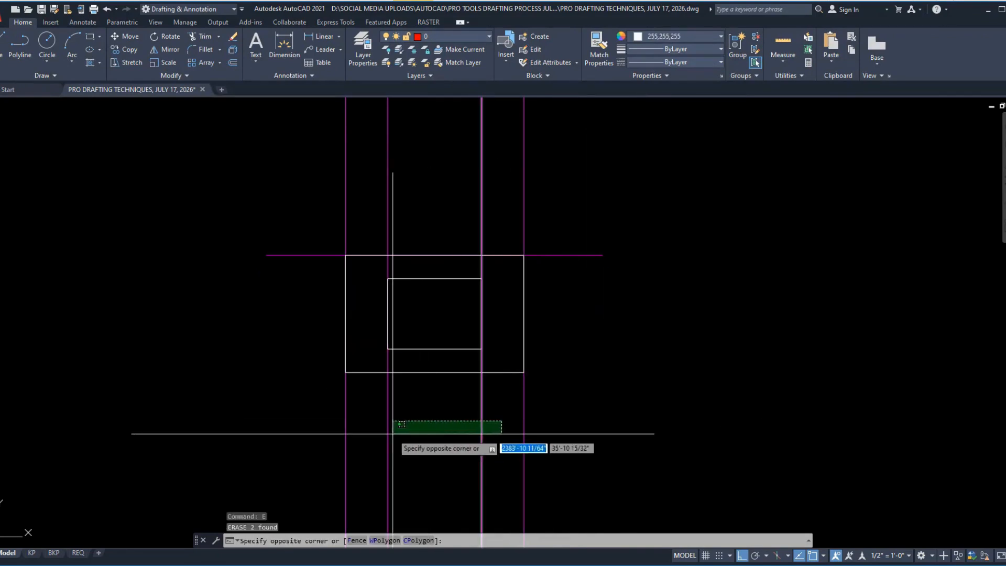
click(385, 425)
text(e)
key(Return)
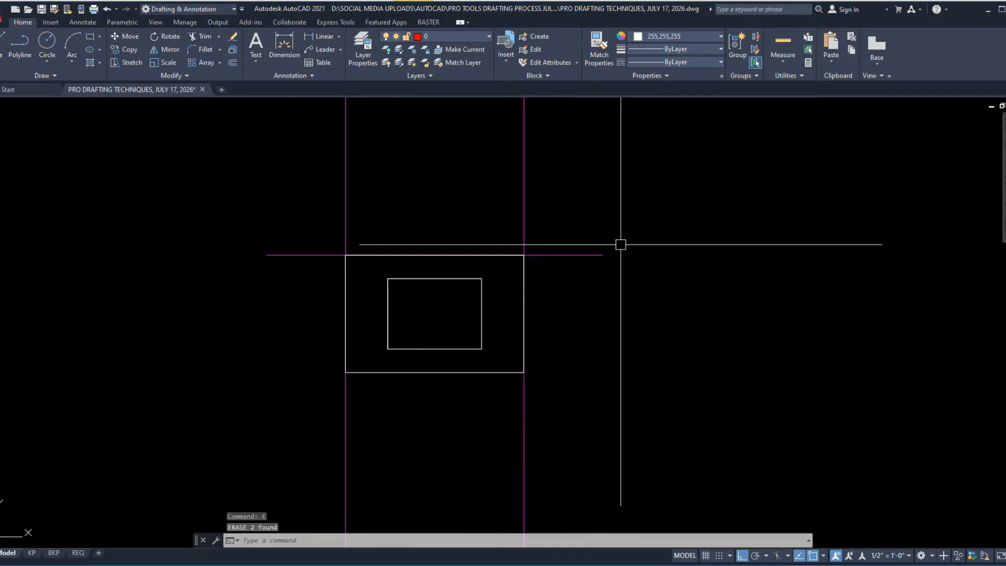
click(611, 332)
click(519, 162)
key(Escape)
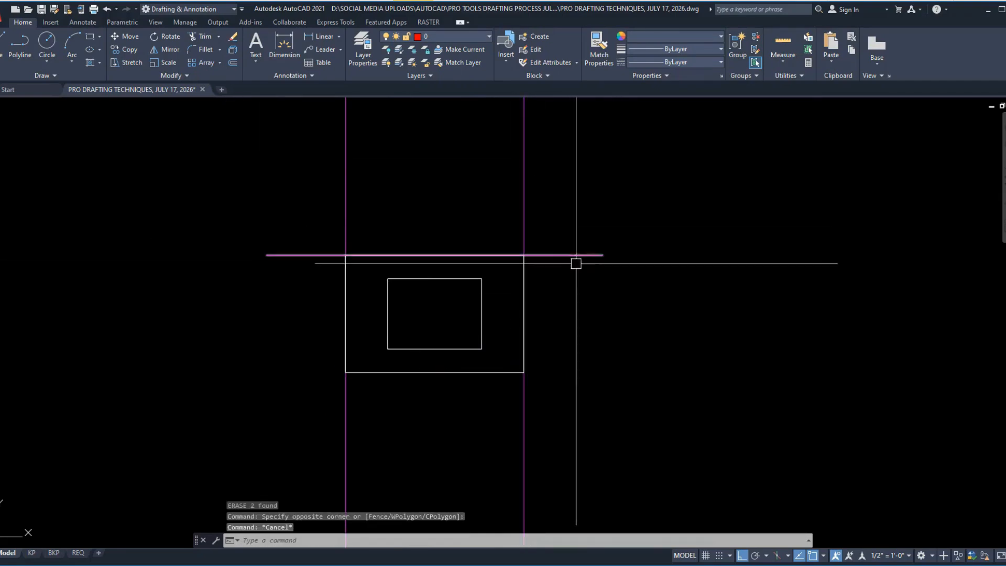
Step: Copy the horizontal wall line straight down about 6'-10 1/2" below the plan, across the vertical projection lines
click(575, 258)
text(co)
key(Return)
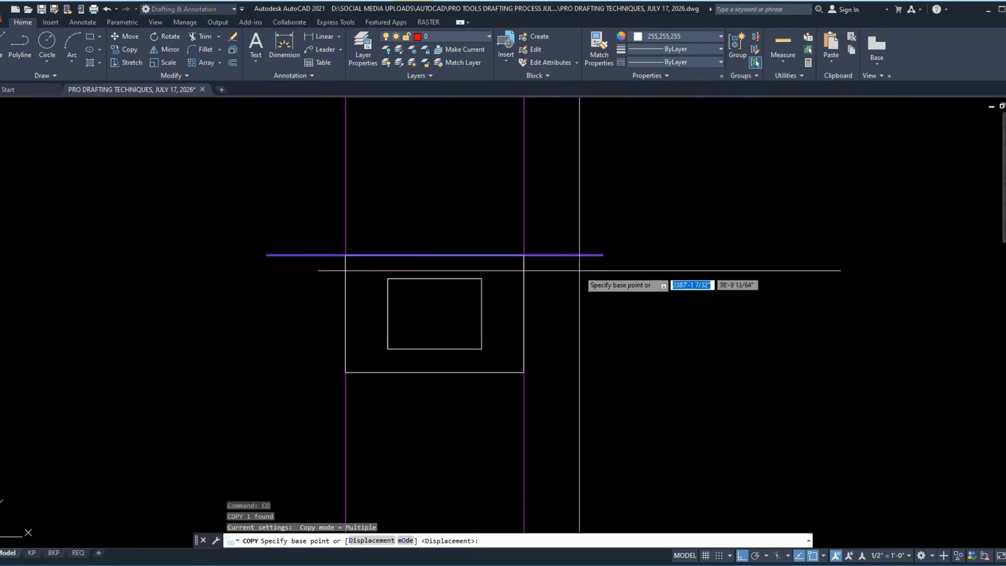
click(579, 256)
scroll(579, 184, down, 5)
scroll(582, 208, up, 1)
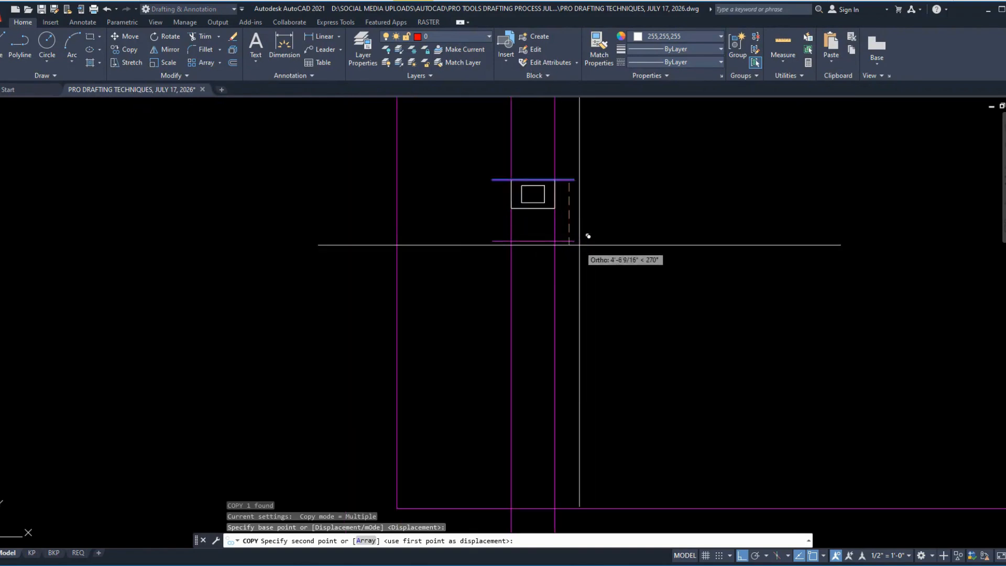
click(579, 277)
key(Escape)
scroll(573, 190, up, 6)
middle_drag(564, 267, 555, 88)
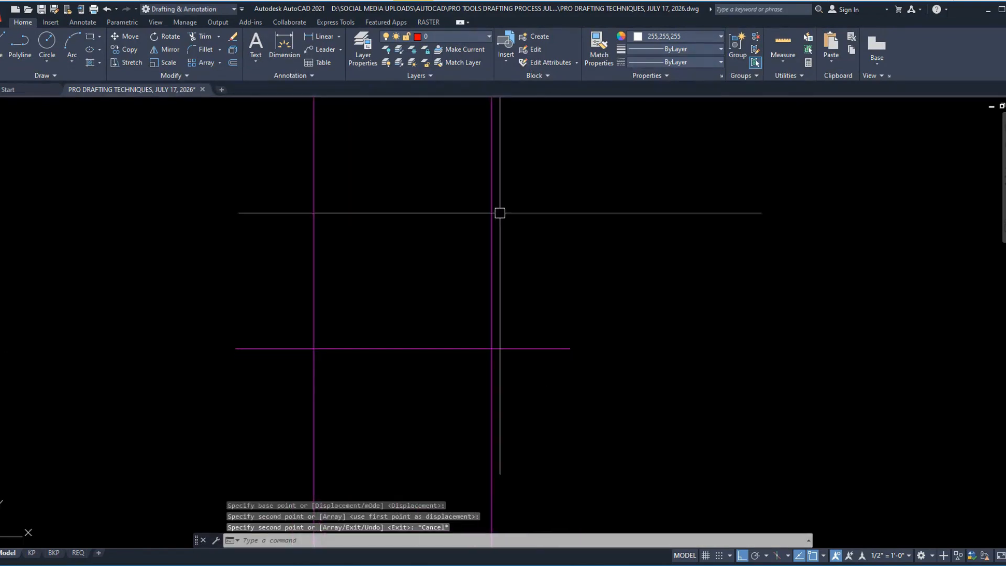
Step: Move the copied horizontal line about 3'-1 3/4" further down, away from the plan
scroll(669, 314, down, 4)
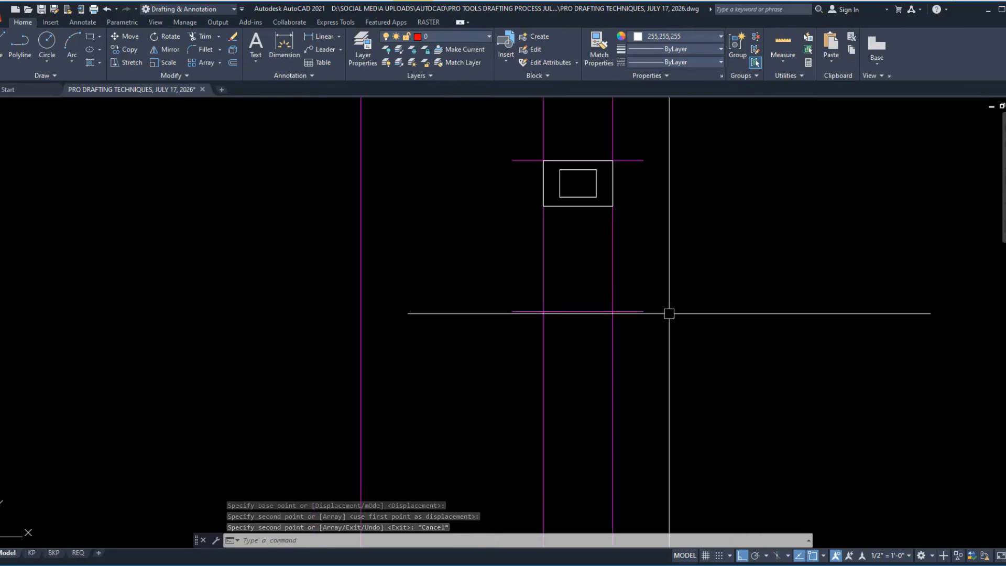
click(643, 311)
text(m)
key(Return)
click(738, 232)
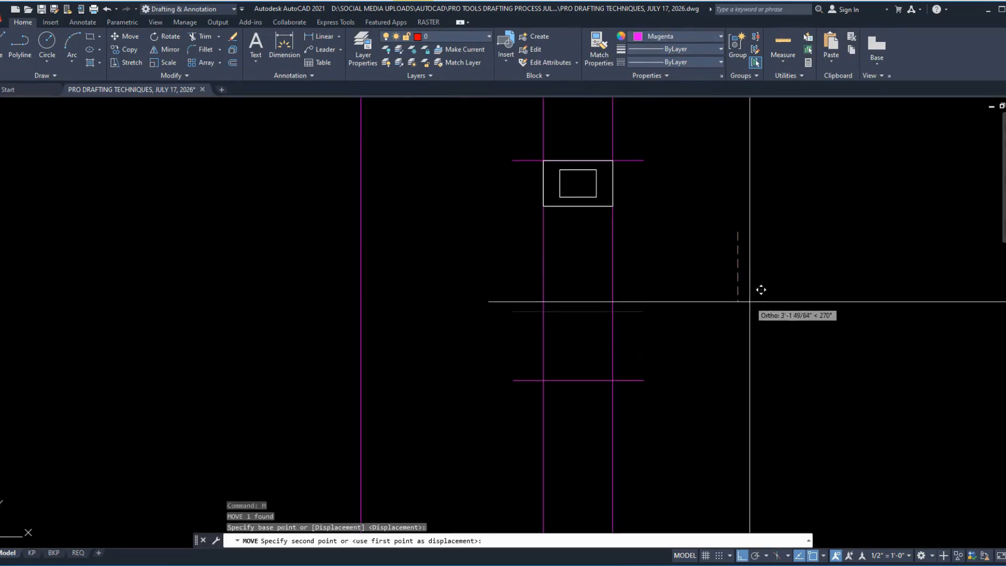
click(749, 302)
scroll(577, 405, up, 5)
click(719, 375)
click(702, 330)
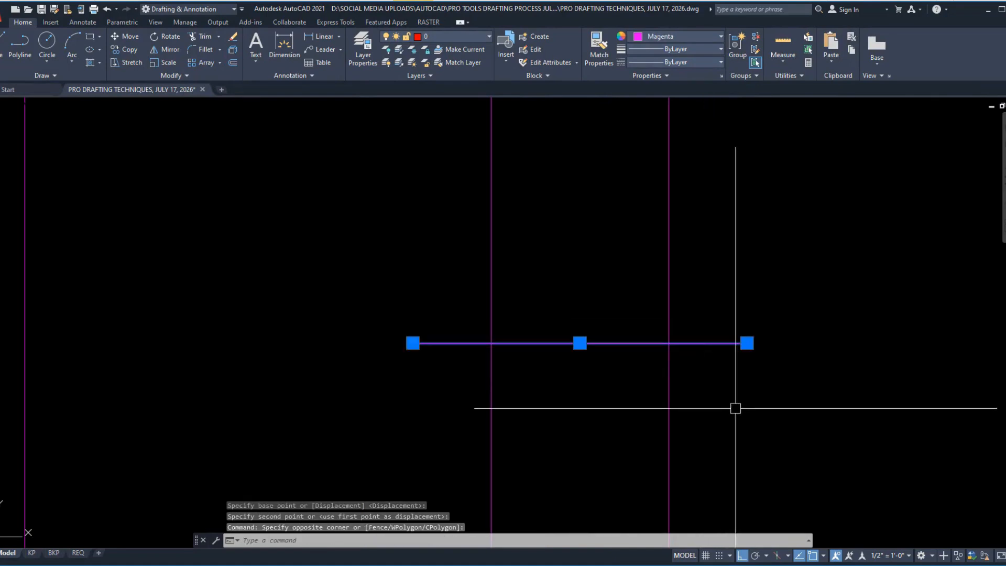
middle_drag(802, 425, 683, 431)
Step: Switch to the PDF, tick both cabinet door panels in the elevation, and draw an arrow from the cabinet's right side to the floor line
key(alt+Tab)
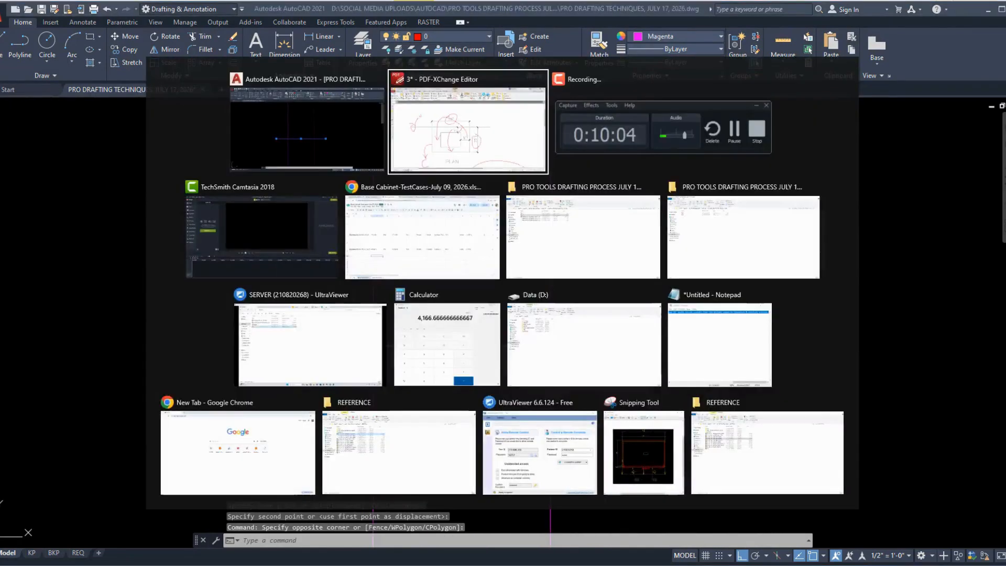
ctrl+scroll(539, 146, down, 4)
ctrl+scroll(359, 454, up, 2)
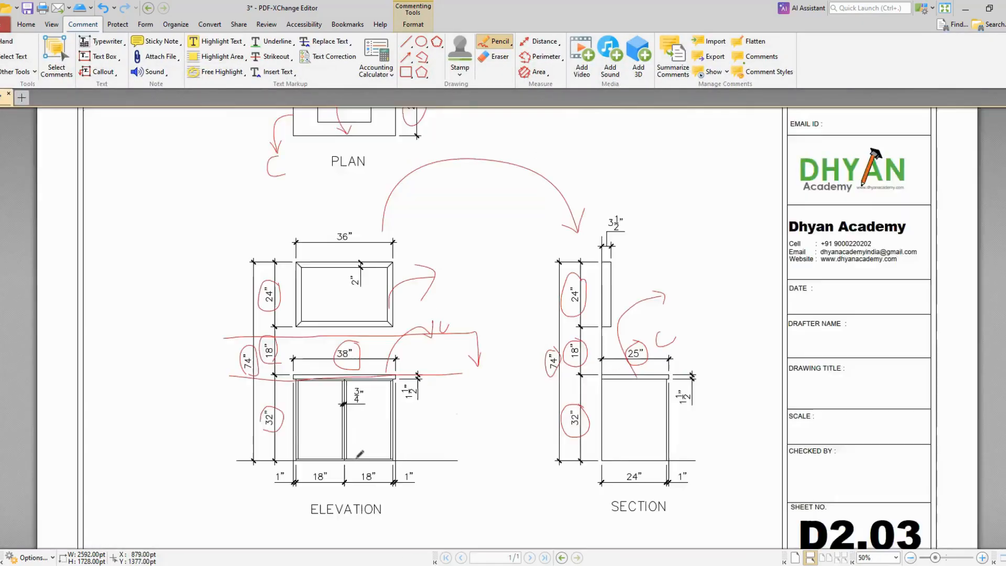
ctrl+scroll(359, 454, up, 1)
scroll(492, 360, down, 1)
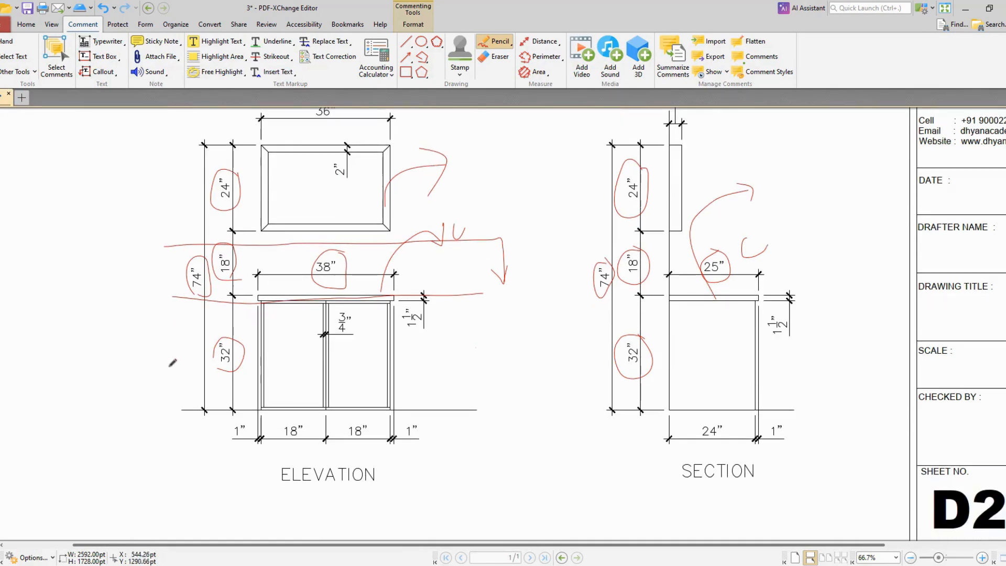
ctrl+scroll(220, 423, up, 1)
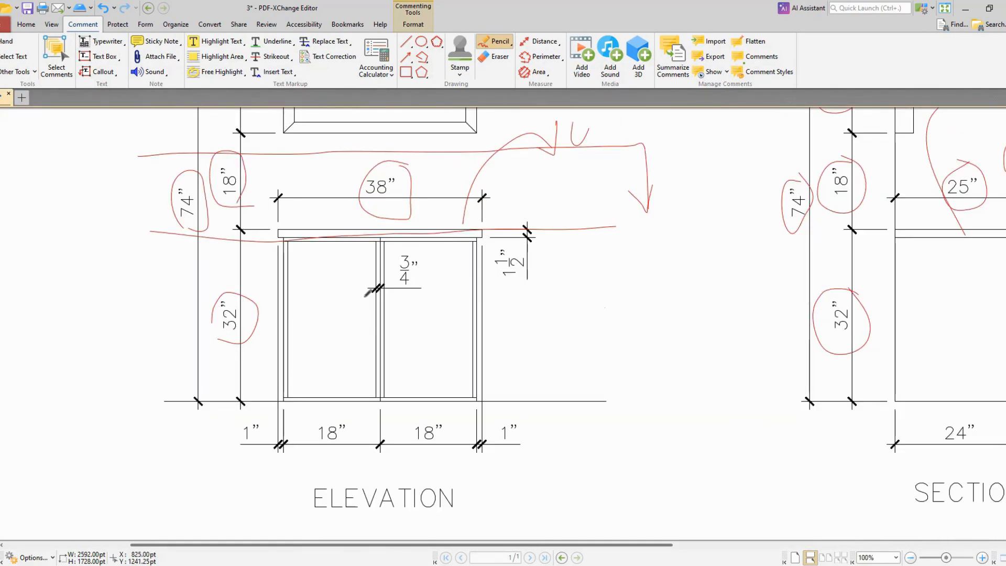
mouse_move(310, 332)
mouse_down()
mouse_move(318, 346)
mouse_move(335, 304)
mouse_up()
mouse_move(417, 317)
mouse_down()
mouse_move(430, 335)
mouse_move(449, 283)
mouse_up()
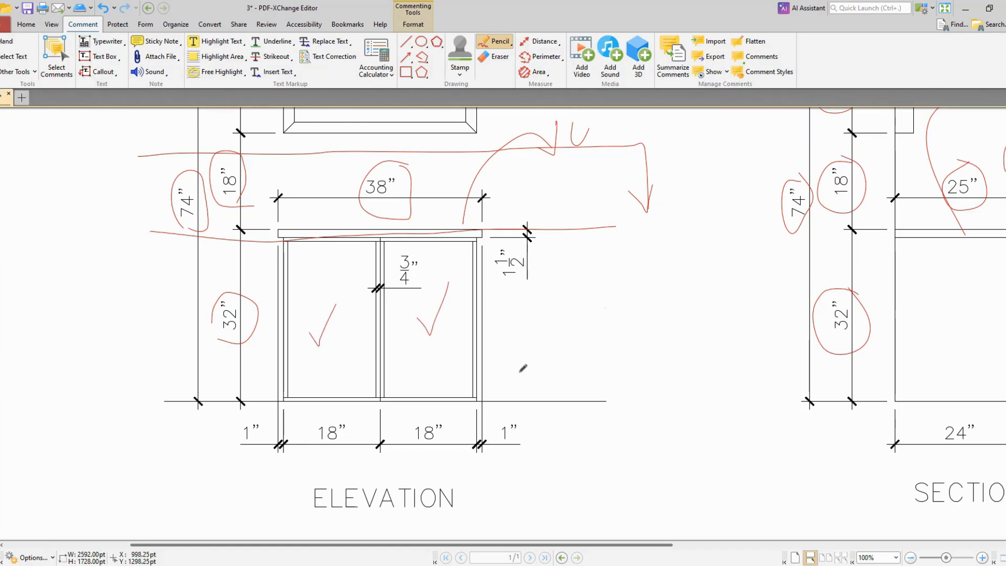
mouse_move(483, 372)
mouse_down()
mouse_move(511, 352)
mouse_move(515, 402)
mouse_move(527, 370)
mouse_up()
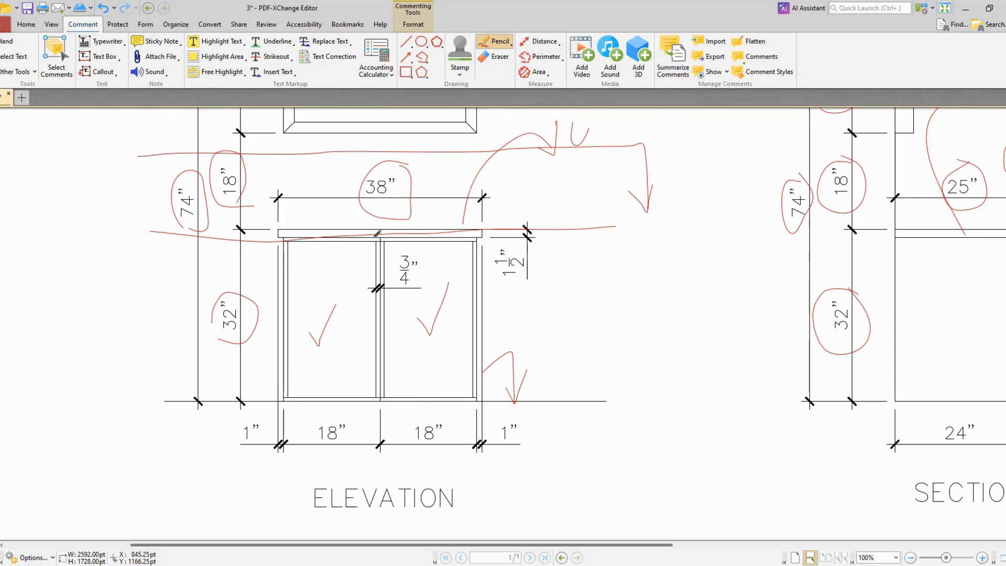
Step: Mark the cabinet's upper right corner and centre divider with short pencil strokes and circle the 3/4" dimension
ctrl+scroll(287, 243, up, 4)
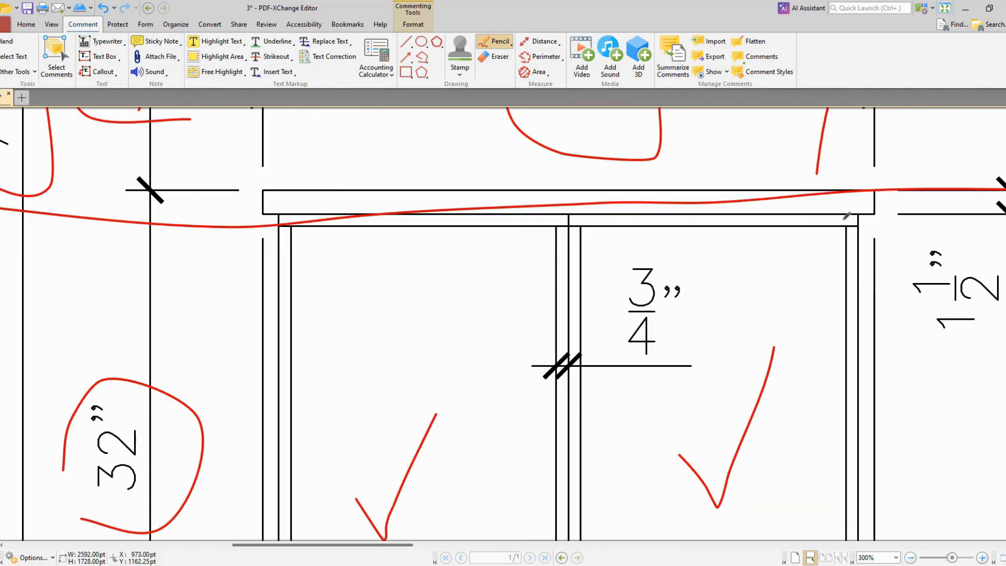
mouse_move(829, 222)
mouse_down()
mouse_move(818, 252)
mouse_move(832, 279)
mouse_up()
drag(572, 302, 593, 330)
mouse_move(662, 352)
mouse_down()
mouse_move(641, 251)
mouse_move(666, 347)
mouse_move(675, 343)
mouse_up()
ctrl+scroll(575, 234, down, 2)
ctrl+scroll(574, 232, down, 1)
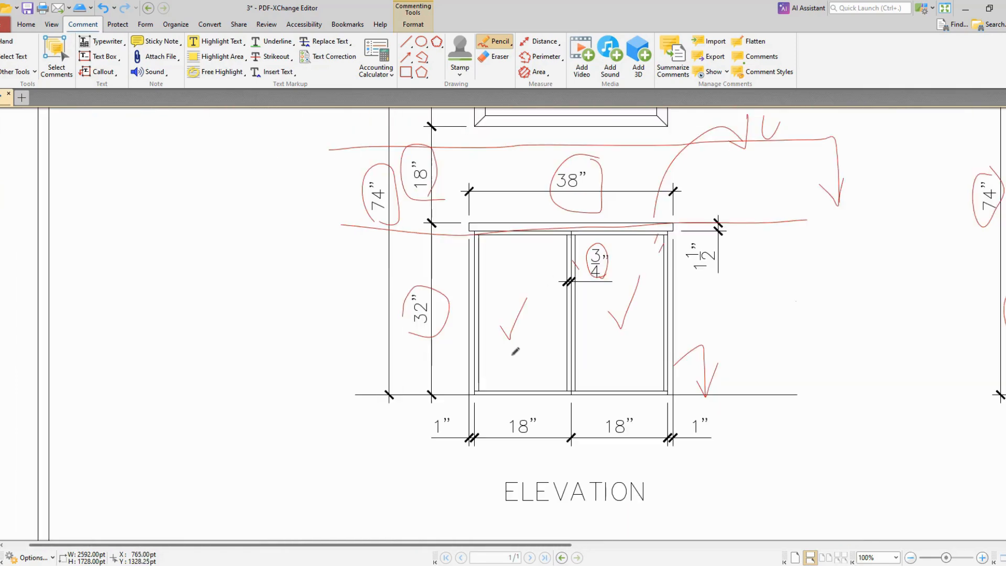
Step: Tick the cabinet's left side panel in the elevation and pencil a small mark at the countertop's right end
ctrl+scroll(516, 351, up, 1)
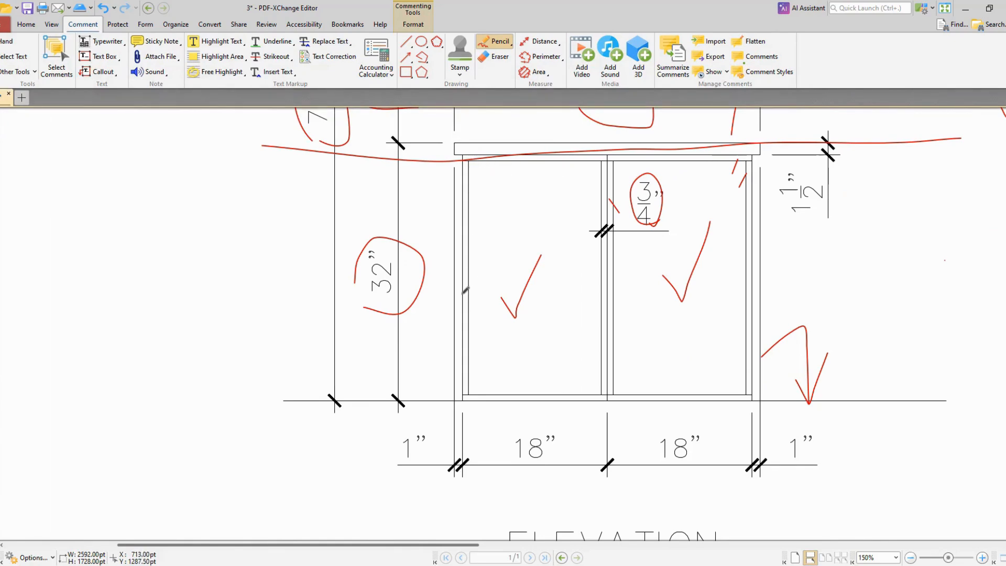
drag(475, 276, 484, 253)
scroll(714, 343, up, 3)
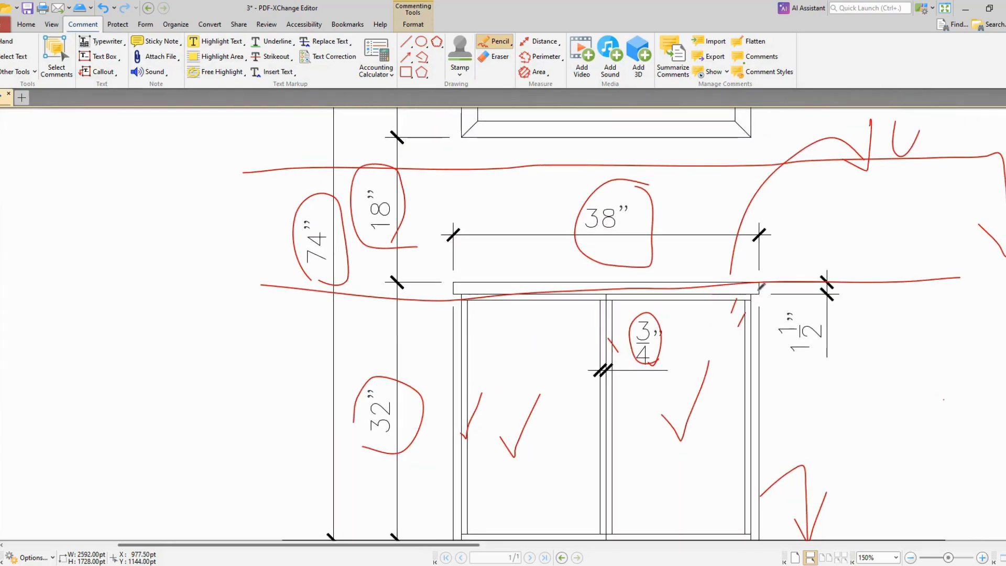
mouse_move(756, 286)
mouse_down()
mouse_move(771, 287)
mouse_move(753, 286)
mouse_up()
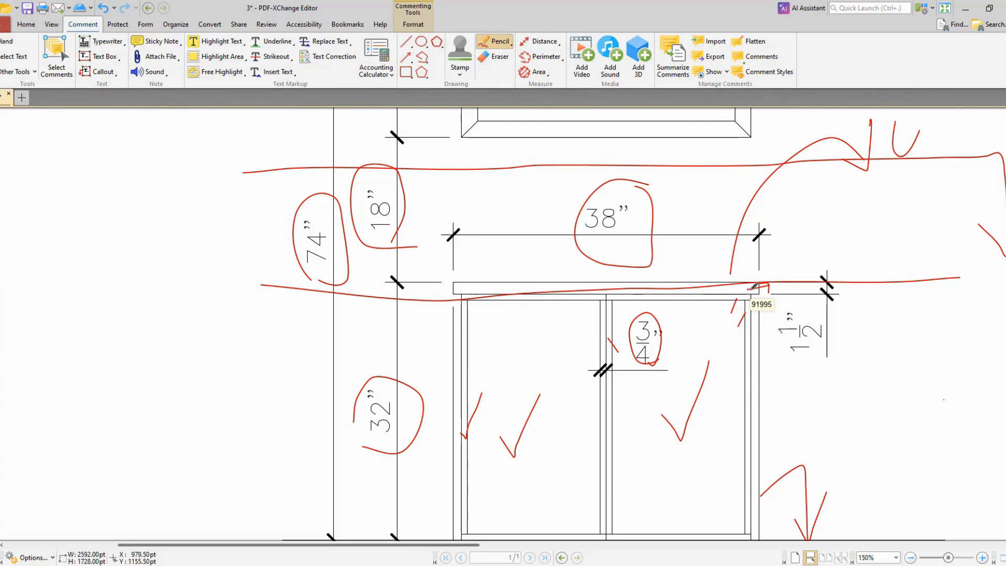
scroll(723, 302, up, 6)
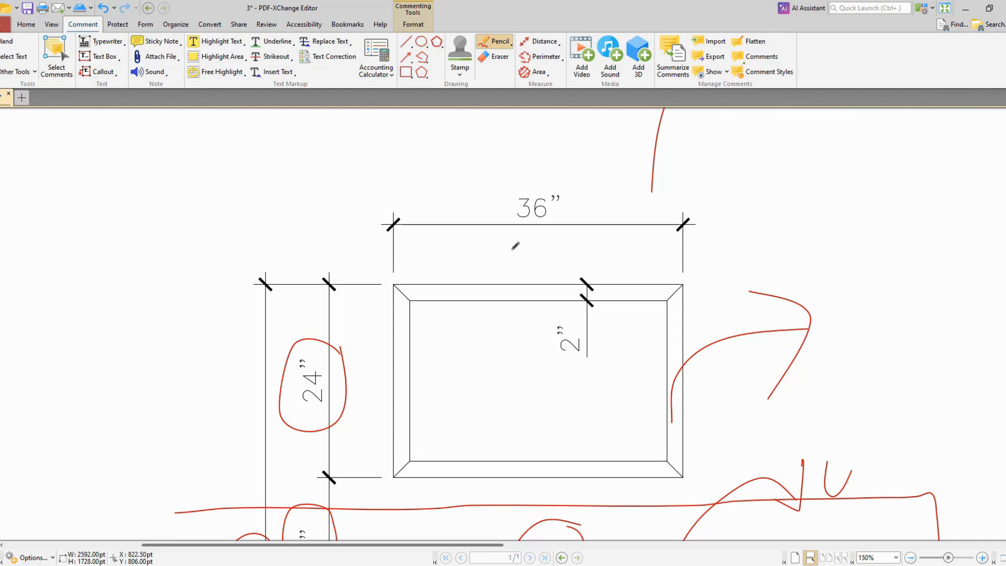
Step: Tick the 32" height, both 18" widths and both 1" overhang dimensions of the cabinet elevation in pencil
scroll(516, 246, down, 8)
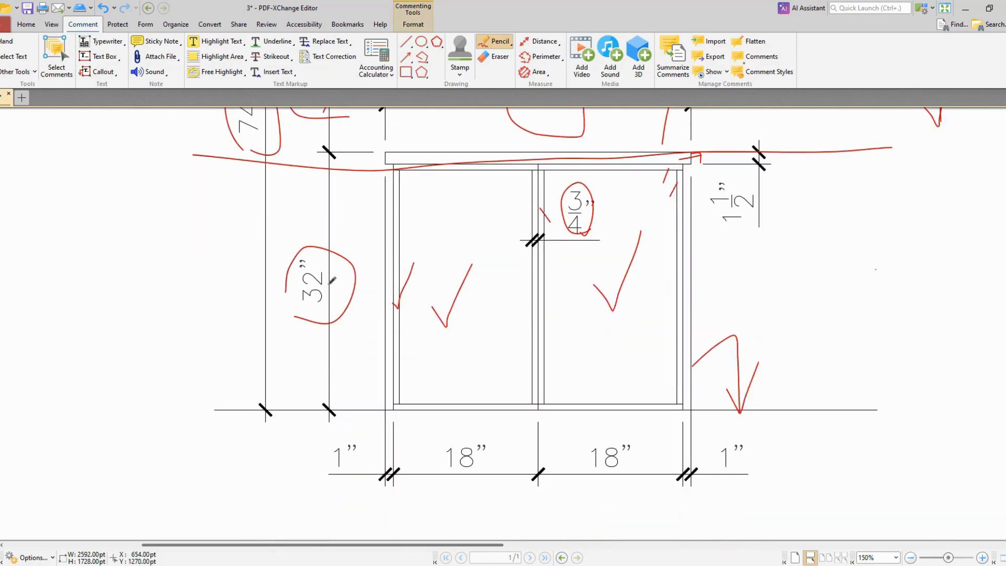
drag(330, 279, 335, 276)
drag(486, 453, 509, 433)
drag(640, 446, 662, 430)
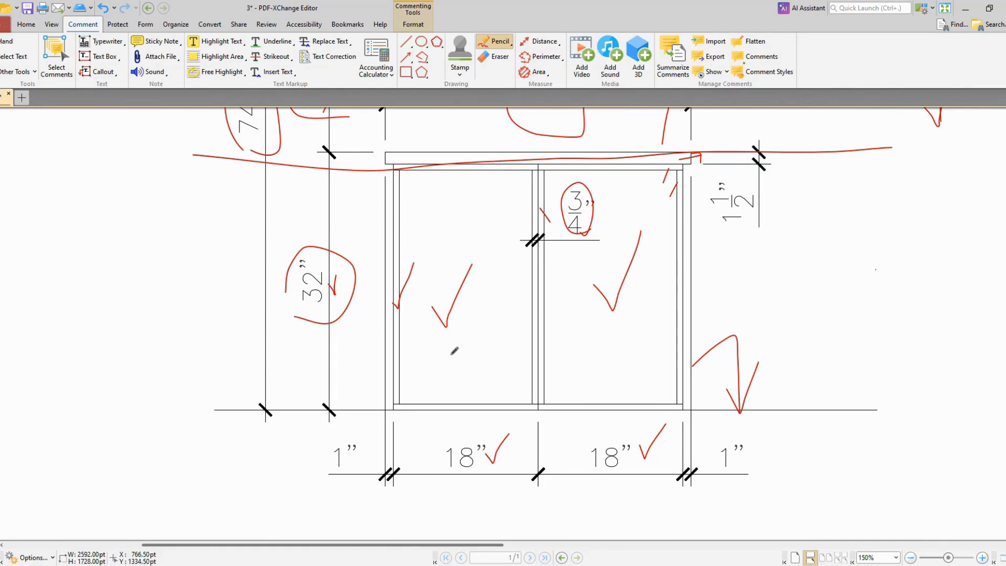
mouse_move(336, 457)
mouse_down()
mouse_move(344, 471)
mouse_move(371, 428)
mouse_up()
drag(756, 438, 774, 408)
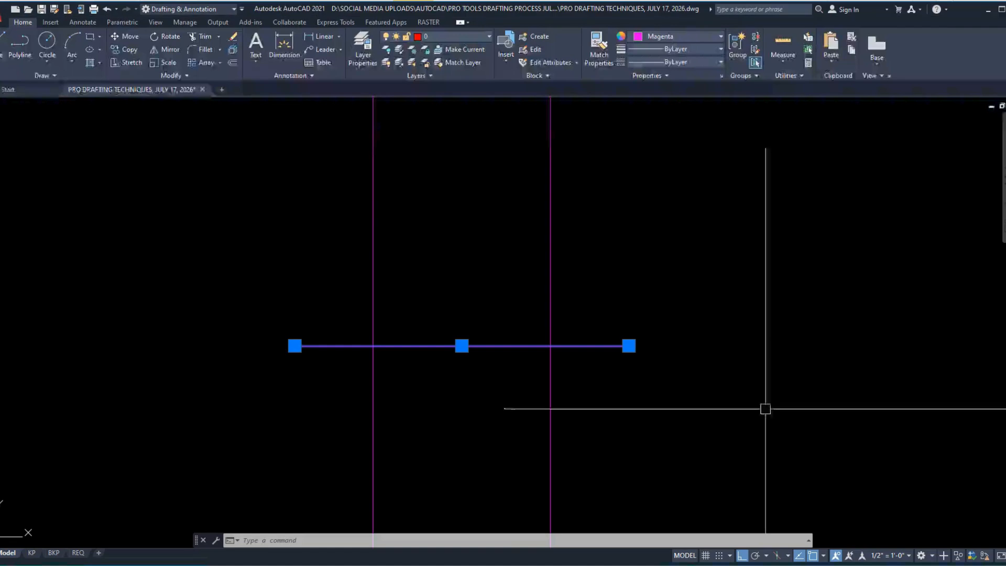
Step: Switch to AutoCAD, clear the selection, and offset both outer vertical construction lines 1" inward
key(Escape)
text(o)
key(Return)
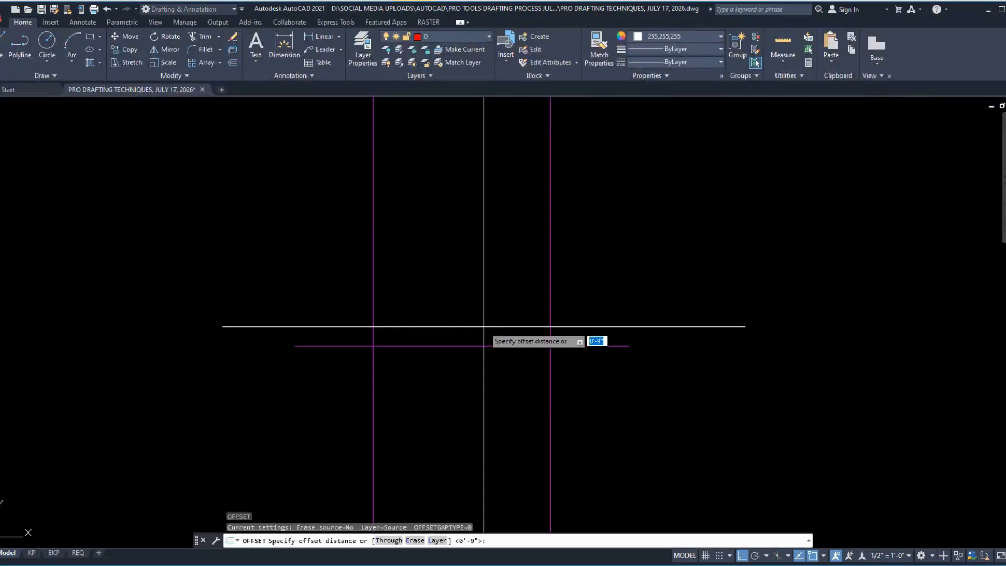
text(1)
key(Return)
click(374, 302)
click(409, 301)
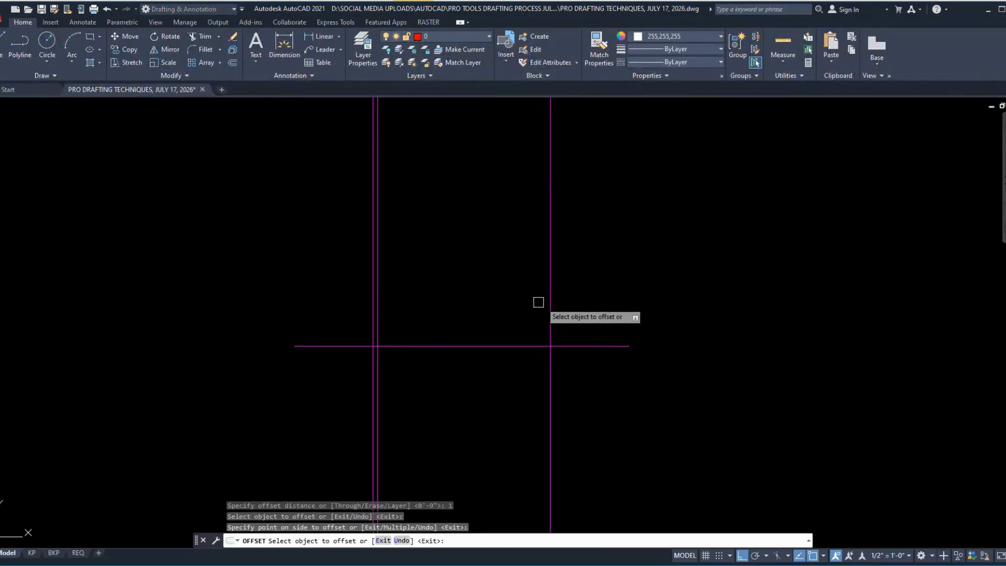
click(547, 293)
click(503, 298)
middle_drag(504, 299, 518, 357)
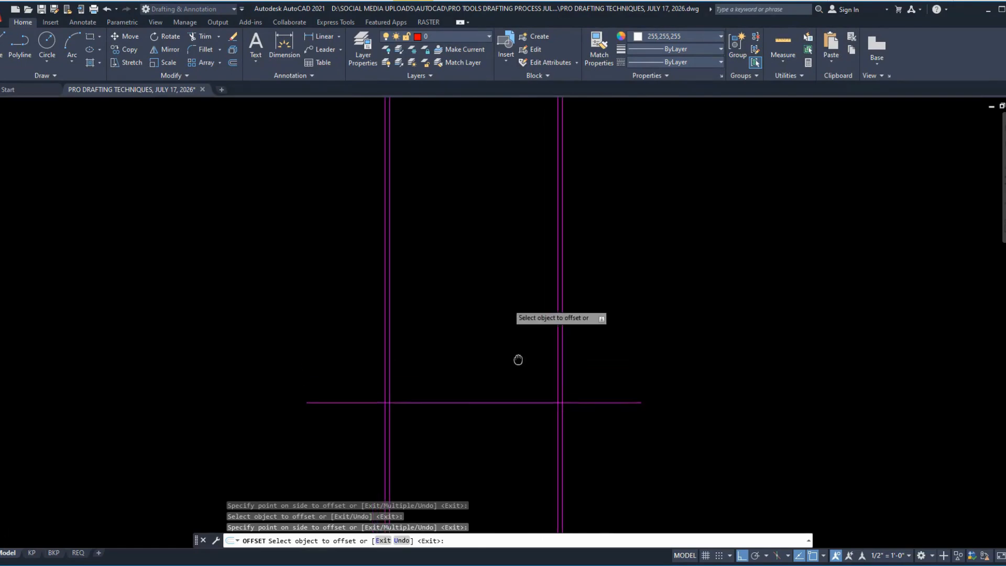
Step: Consult the elevation's height dimension in the PDF, return to AutoCAD, and offset the horizontal floor line 32" upward
key(alt+Tab)
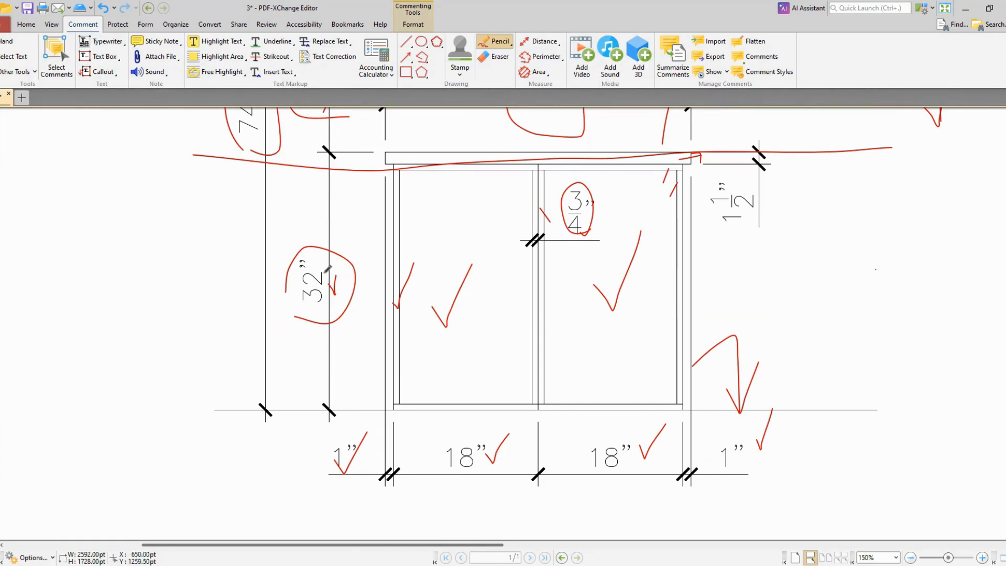
key(alt+Tab)
key(space)
key(space)
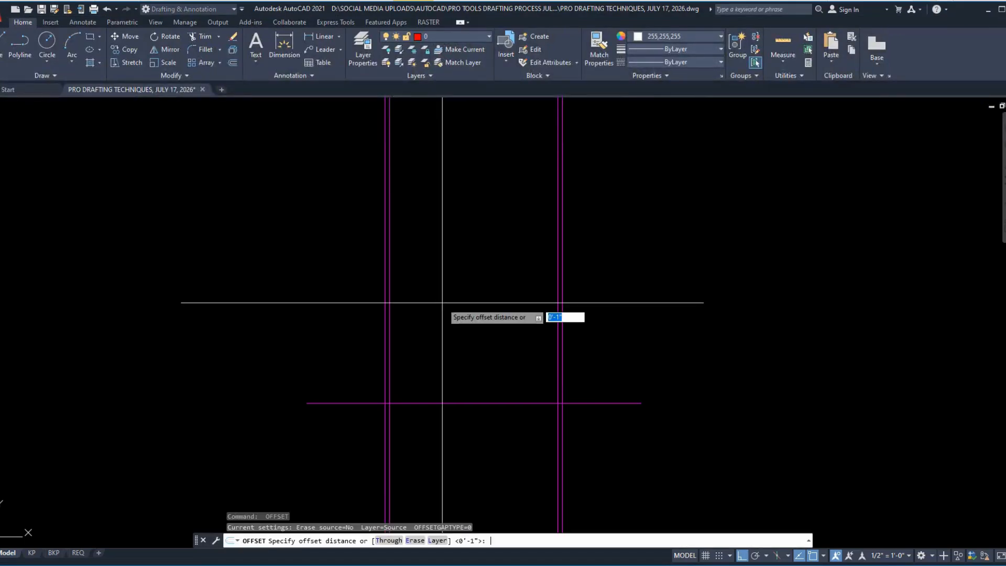
text(32)
key(Return)
click(493, 403)
click(505, 261)
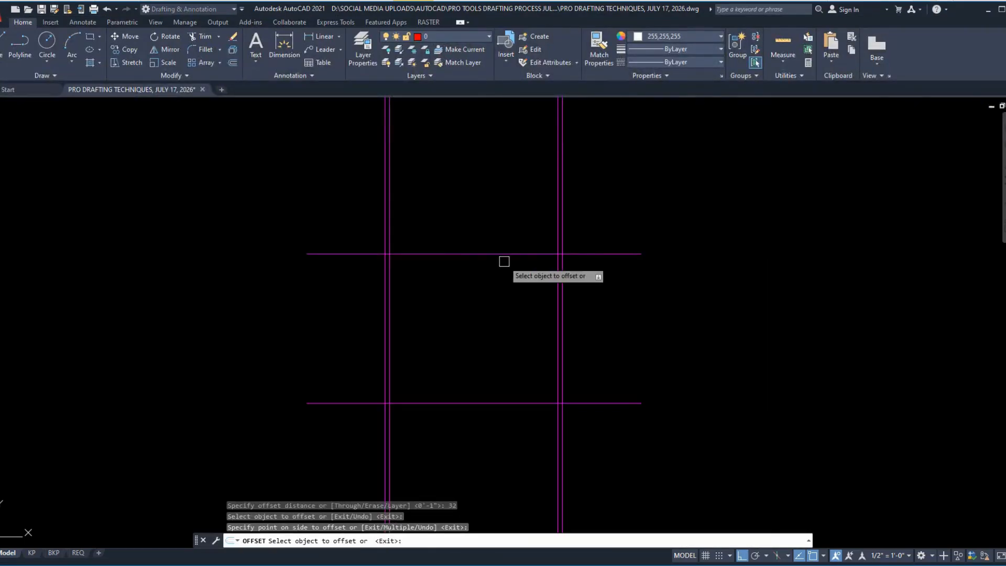
Step: Offset the upper horizontal line 1.5" downward, circle the 1 1/2" countertop dimension in the PDF, and return to AutoCAD
scroll(505, 254, up, 2)
key(Return)
key(Return)
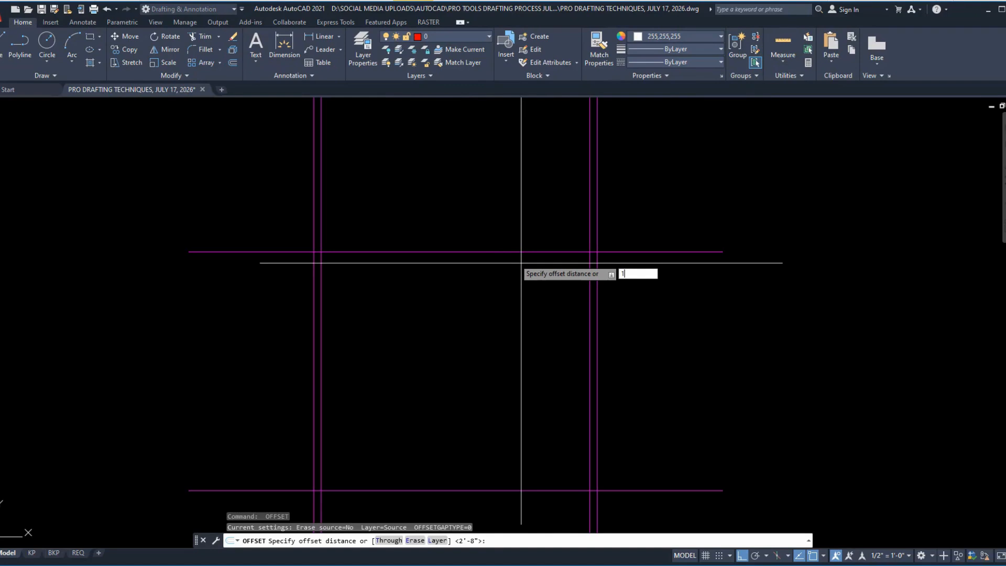
key(Return)
click(621, 251)
click(634, 285)
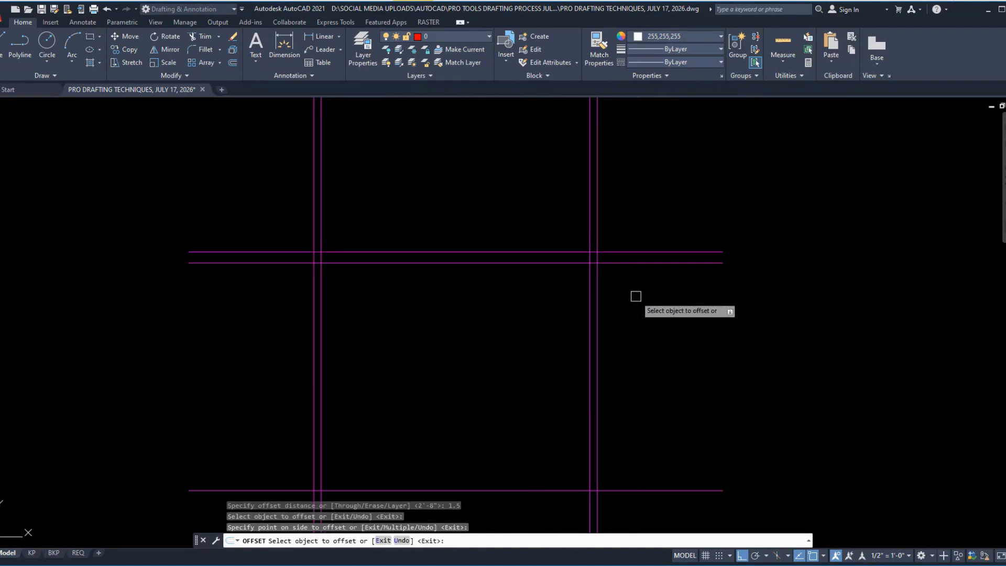
key(alt+Tab)
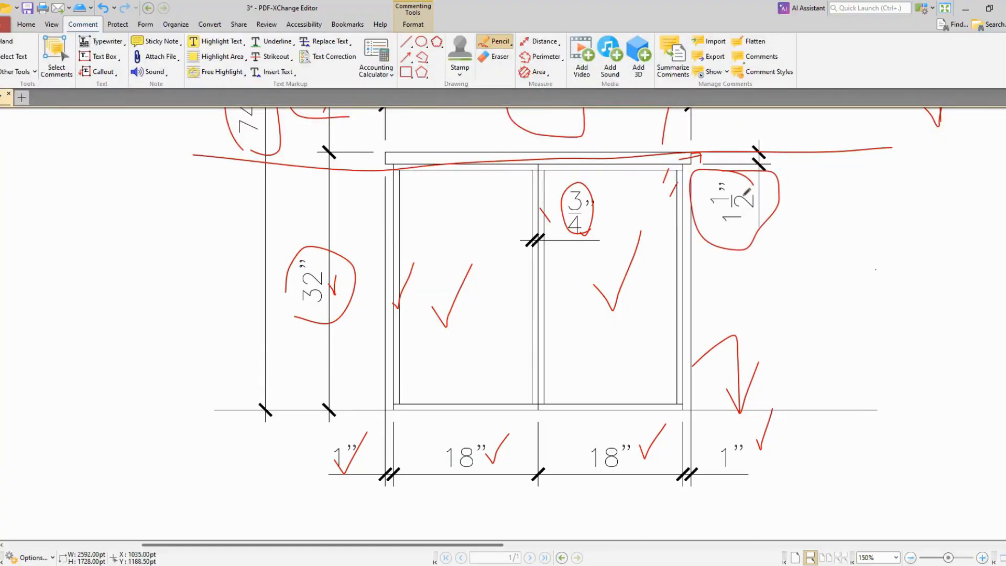
key(alt+Tab)
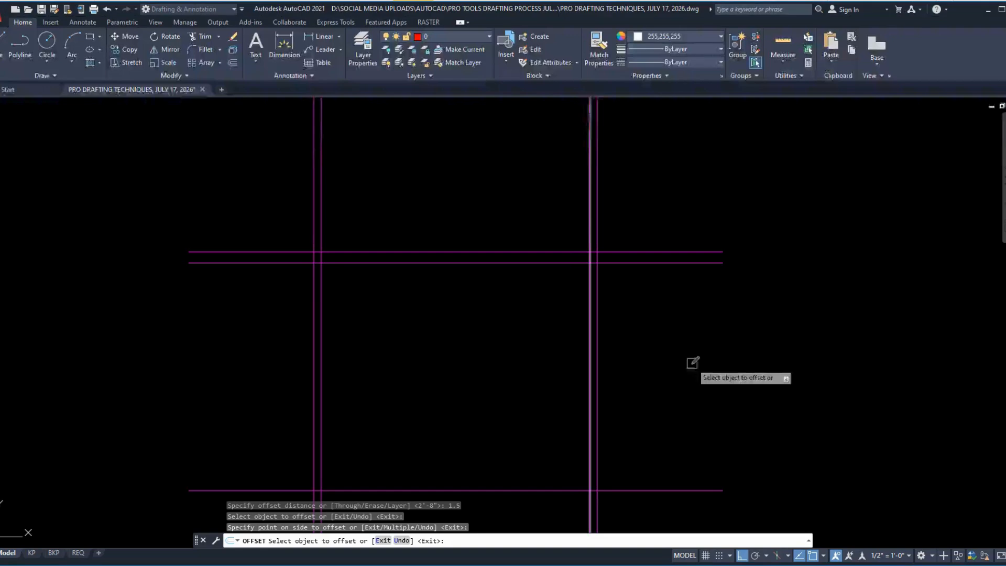
Step: Offset the left inner vertical line 18" to the right to mark the cabinet's centre
middle_drag(486, 385, 480, 351)
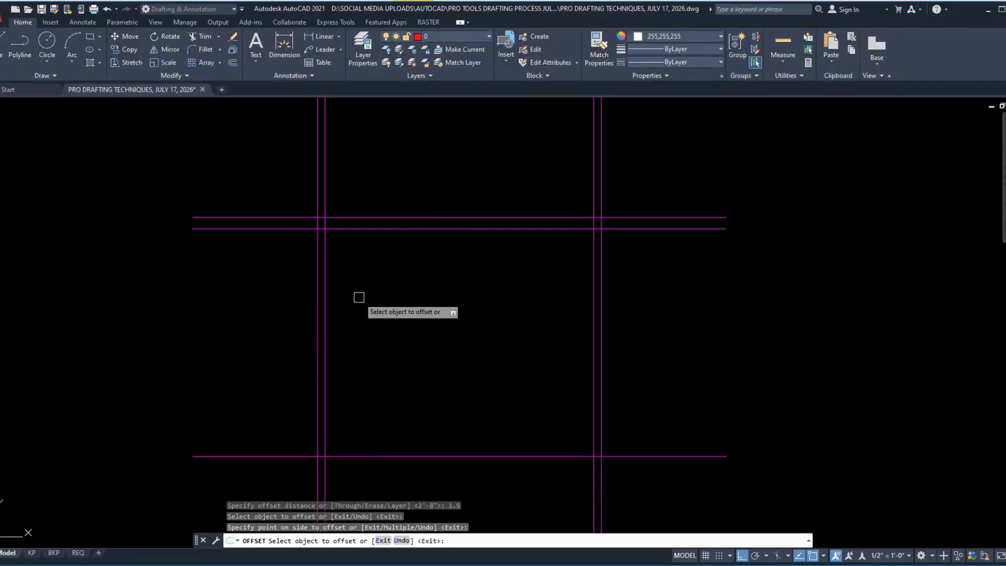
key(Return)
text(o)
key(Return)
text(18)
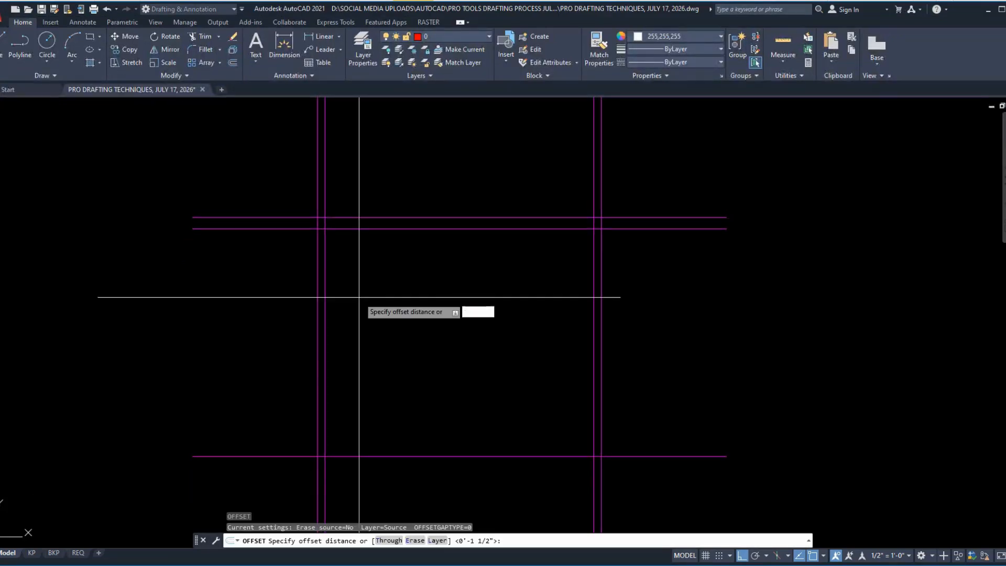
key(Return)
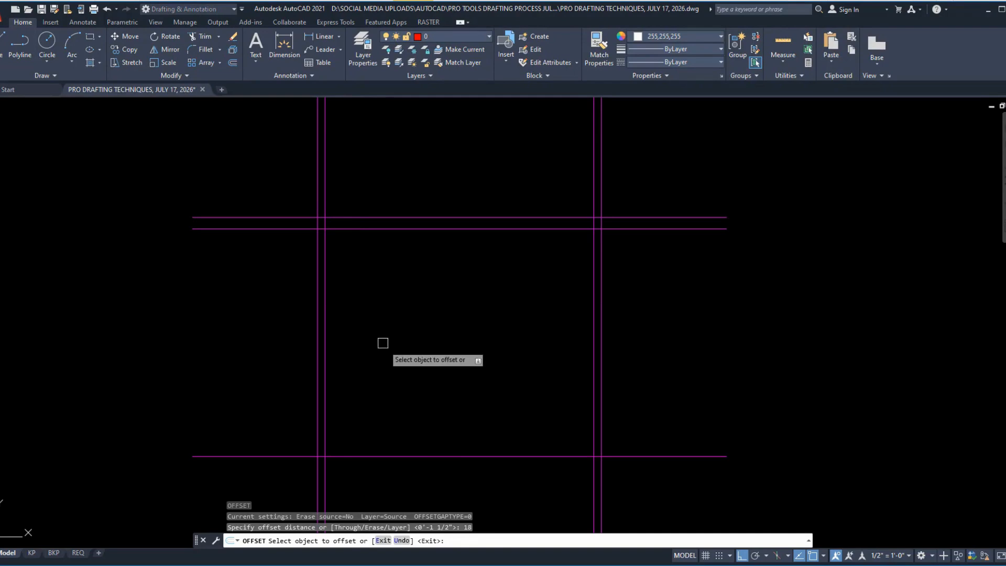
click(325, 198)
click(417, 184)
key(Return)
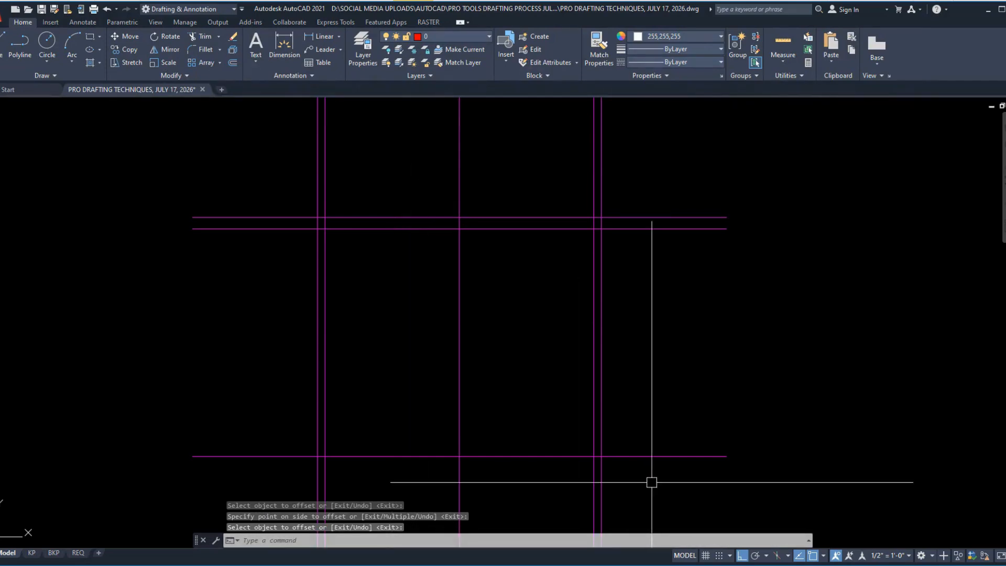
Step: Offset the countertop's lower horizontal line 3/4" downward
key(Return)
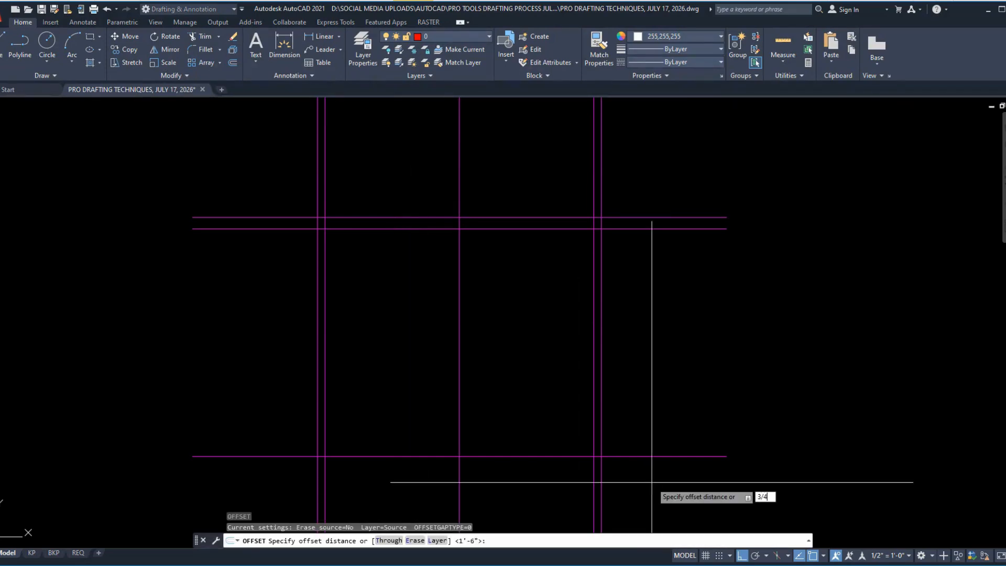
key(Return)
click(668, 228)
click(665, 251)
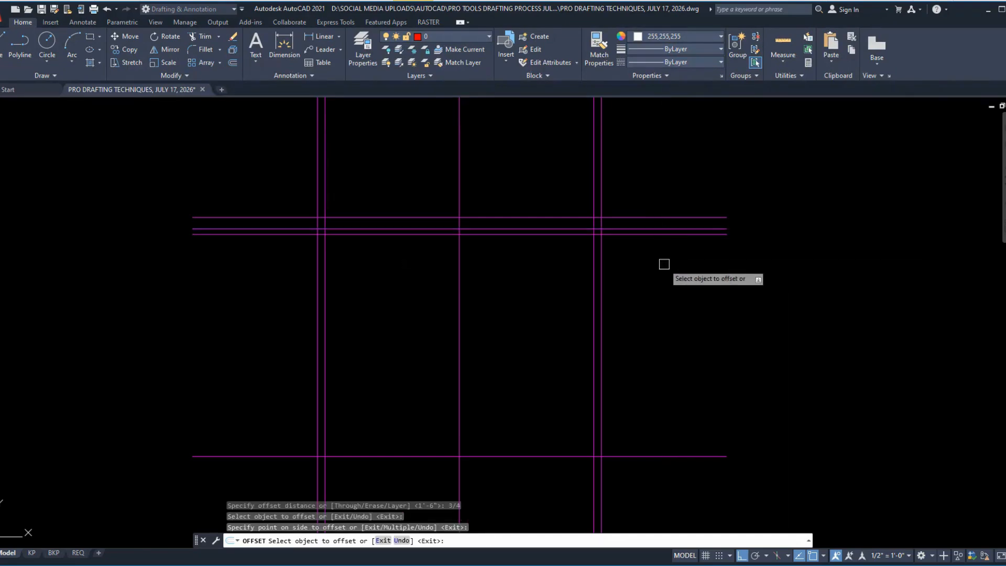
key(Return)
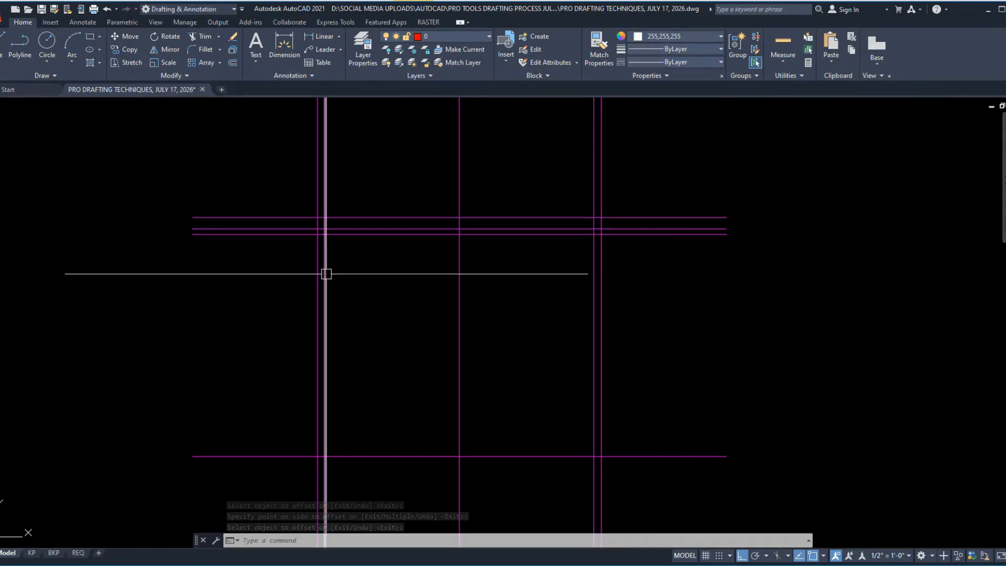
Step: Switch to the PDF, trace the bottom panel of the cabinet's left half in pencil, and return to AutoCAD
key(alt+Tab)
ctrl+scroll(439, 390, up, 5)
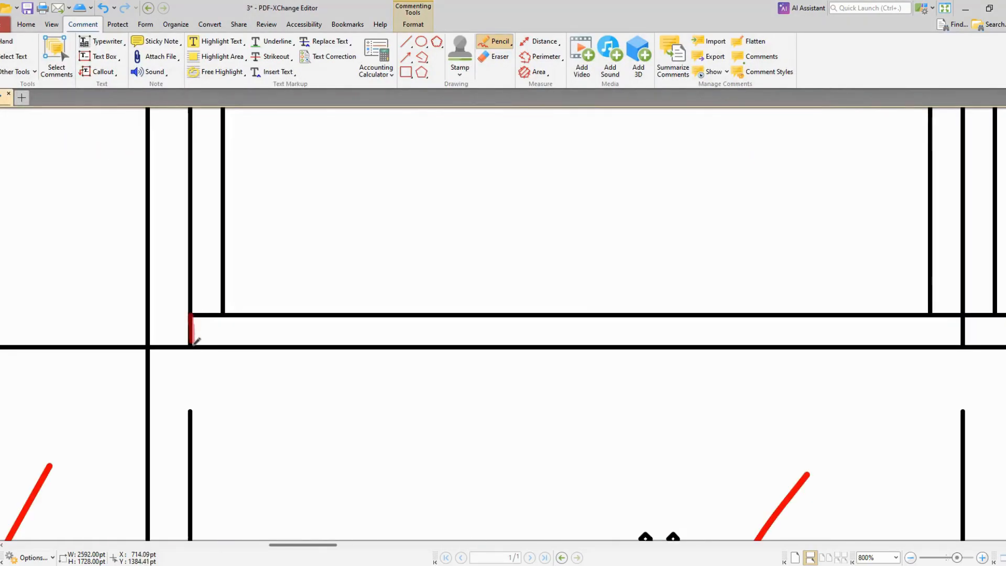
ctrl+scroll(194, 314, down, 2)
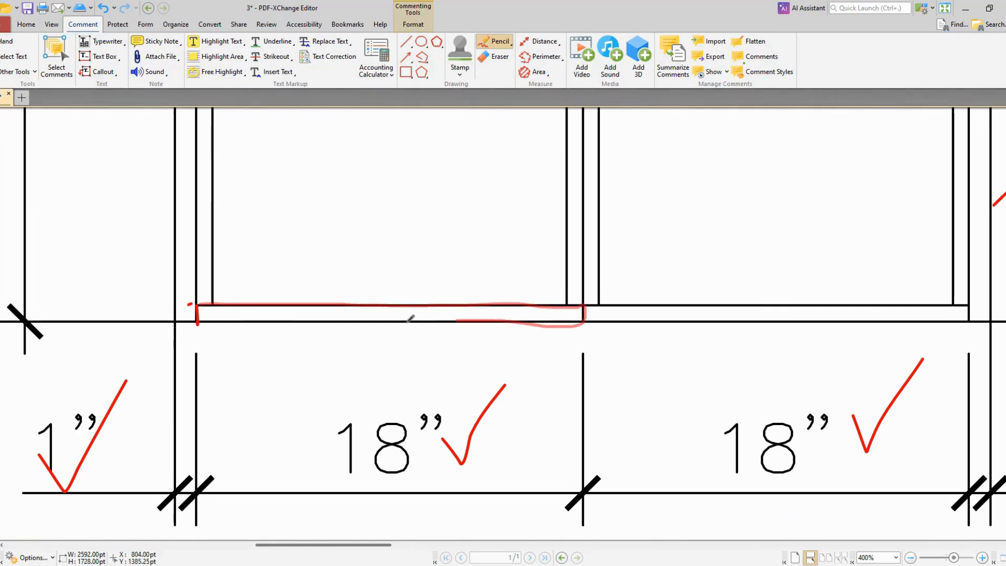
drag(216, 317, 177, 317)
key(alt+Tab)
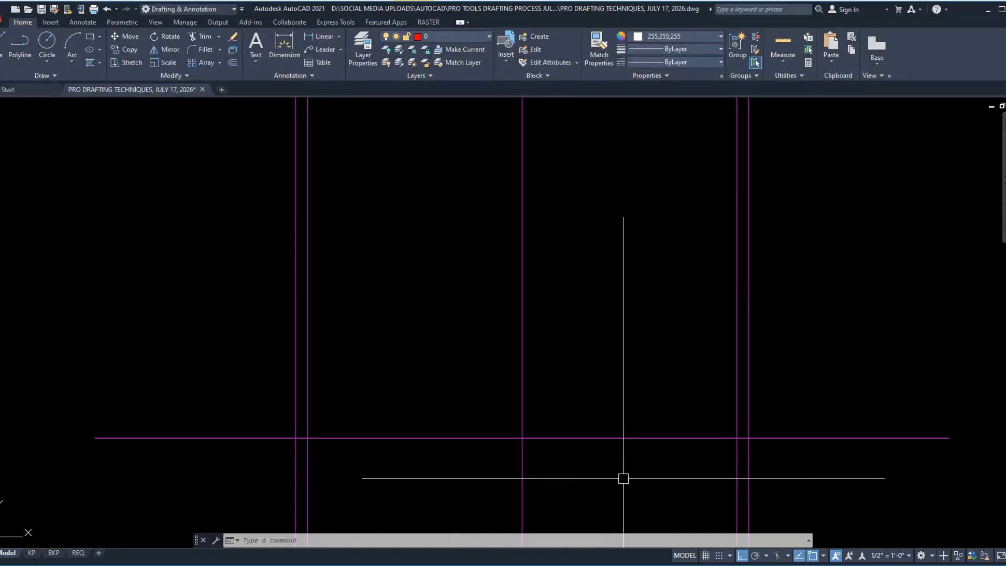
text(o)
key(Return)
key(Return)
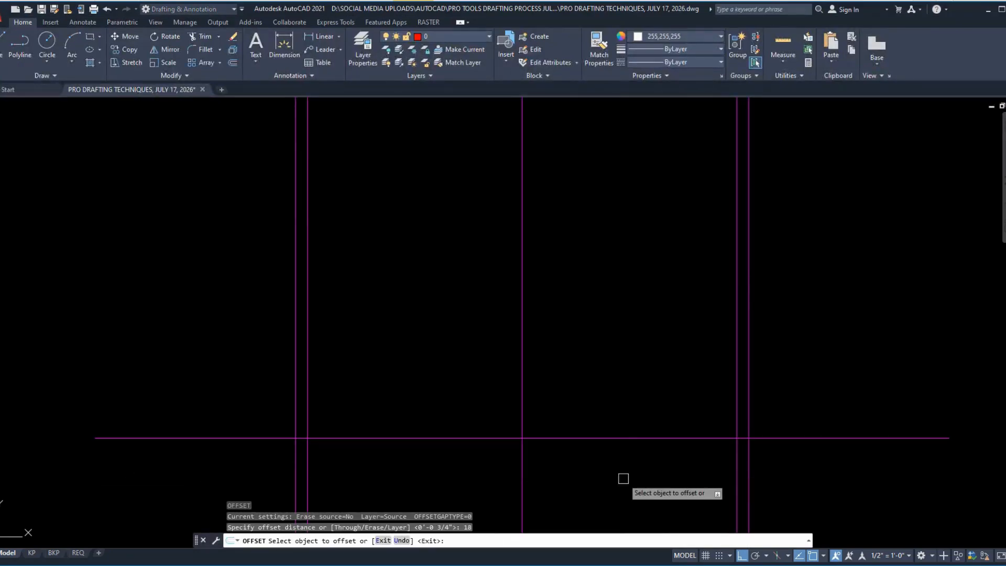
click(405, 439)
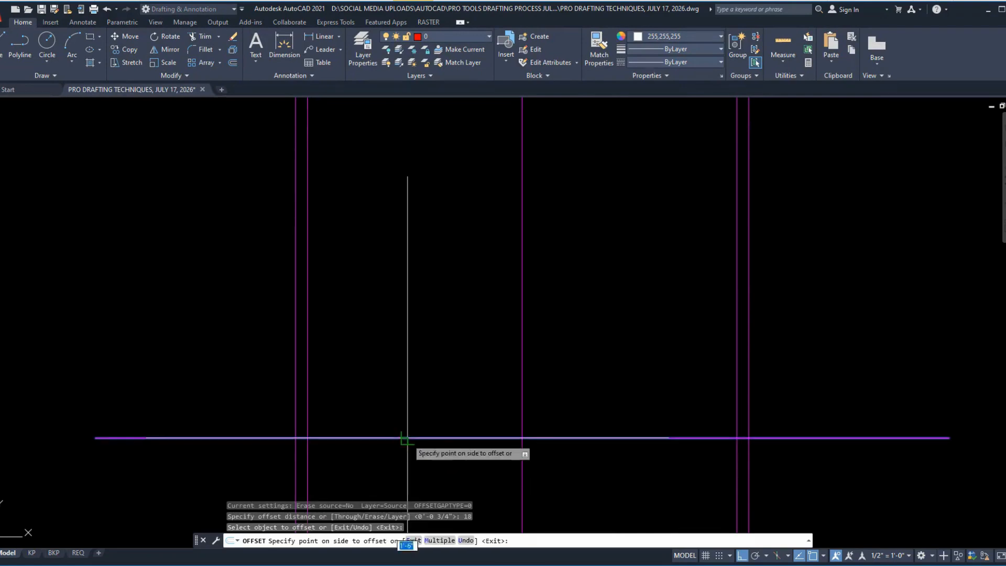
key(Escape)
Step: Offset the horizontal floor line 3/4" upward
key(Return)
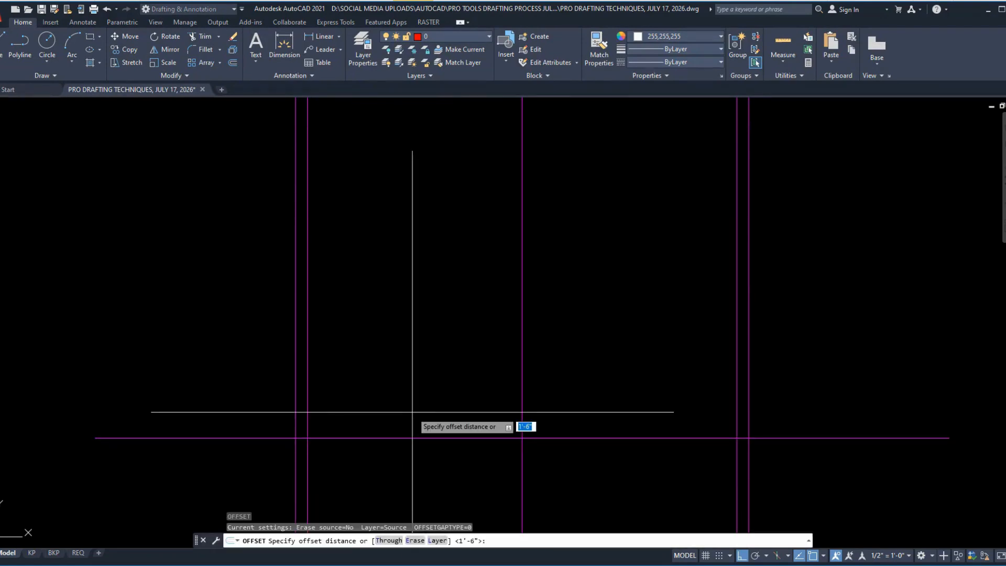
text(3/4)
key(Return)
click(418, 437)
click(422, 401)
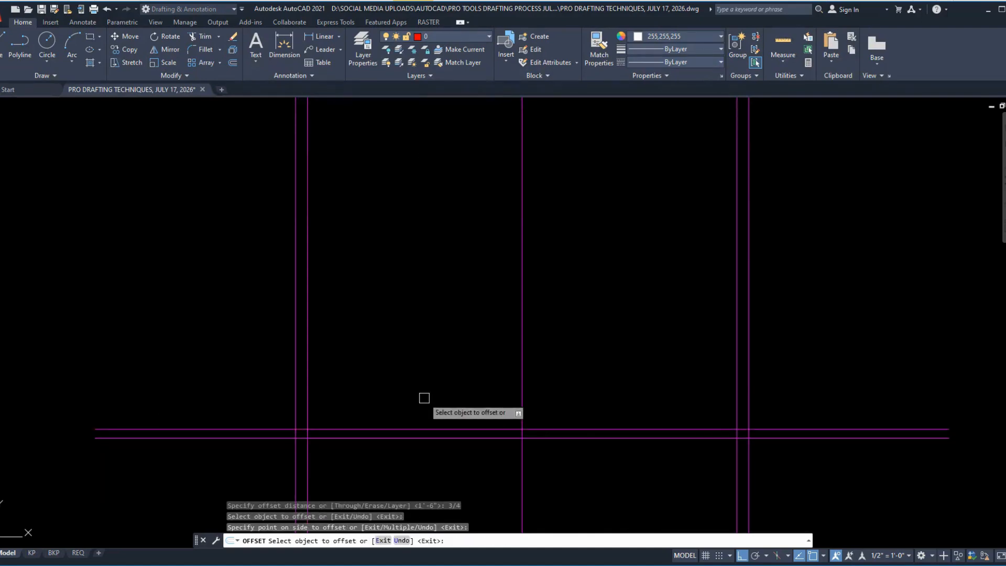
Step: Create a boundary polyline from the 3/4" strip between the left inner and centre lines, and try the strip at the opposite end of the cabinet
scroll(426, 397, down, 2)
scroll(397, 205, up, 2)
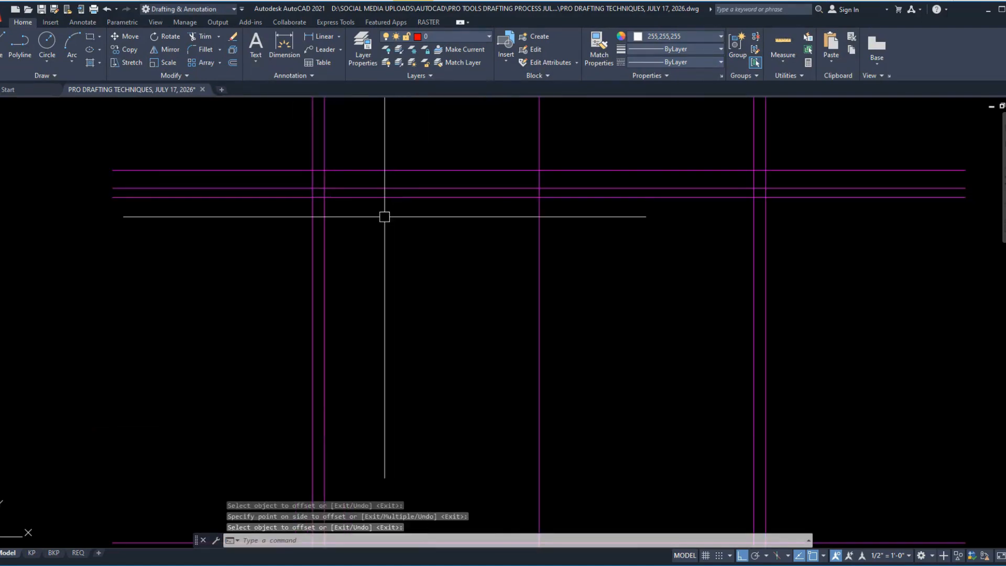
middle_drag(424, 349, 368, 507)
scroll(412, 470, up, 2)
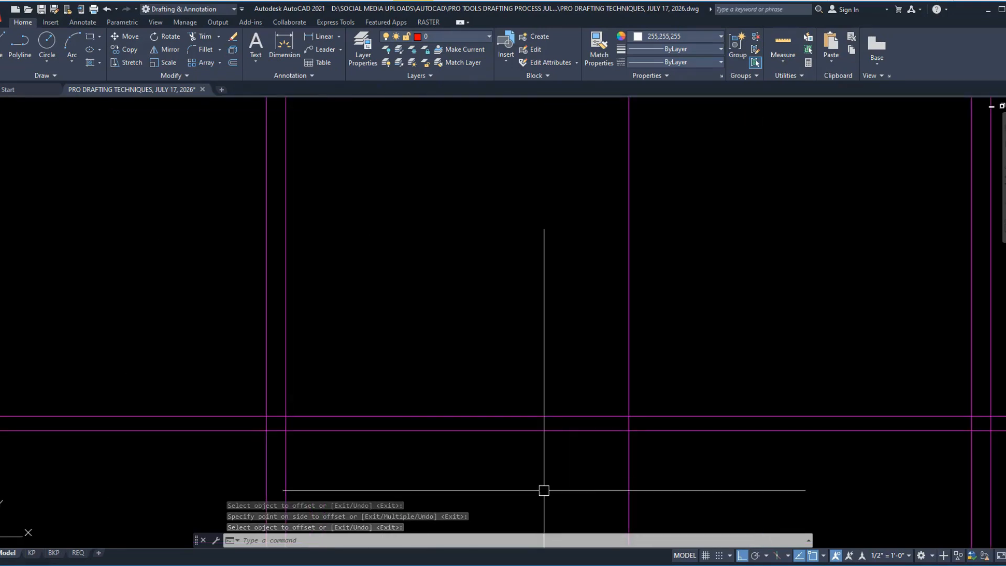
key(Return)
text(bo)
key(Return)
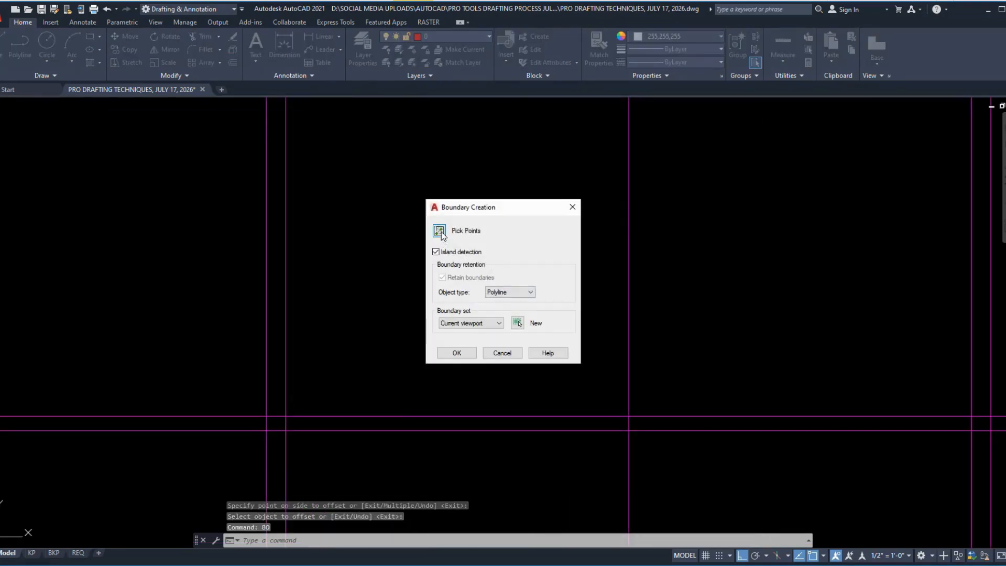
click(441, 234)
click(395, 422)
middle_drag(449, 310, 406, 103)
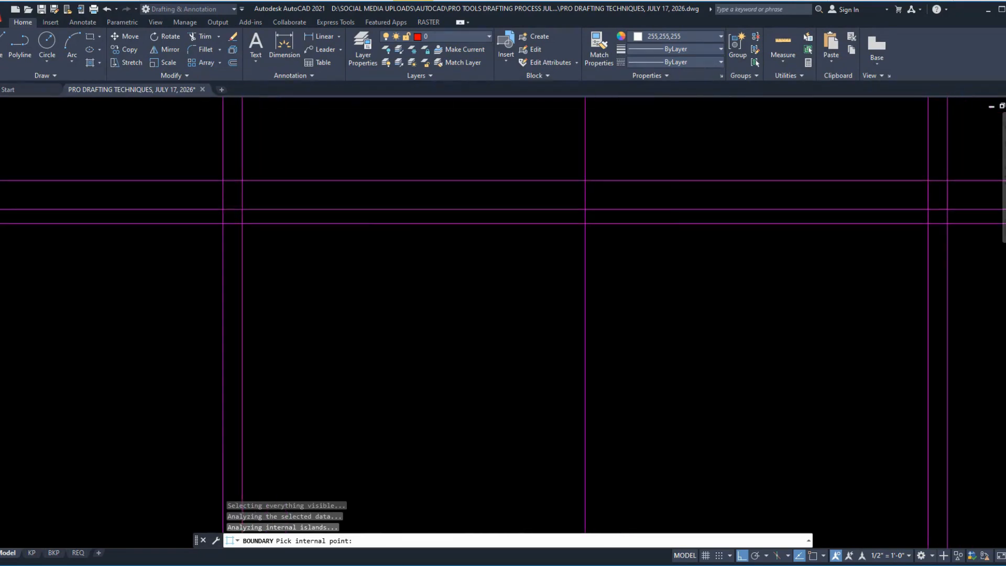
click(404, 217)
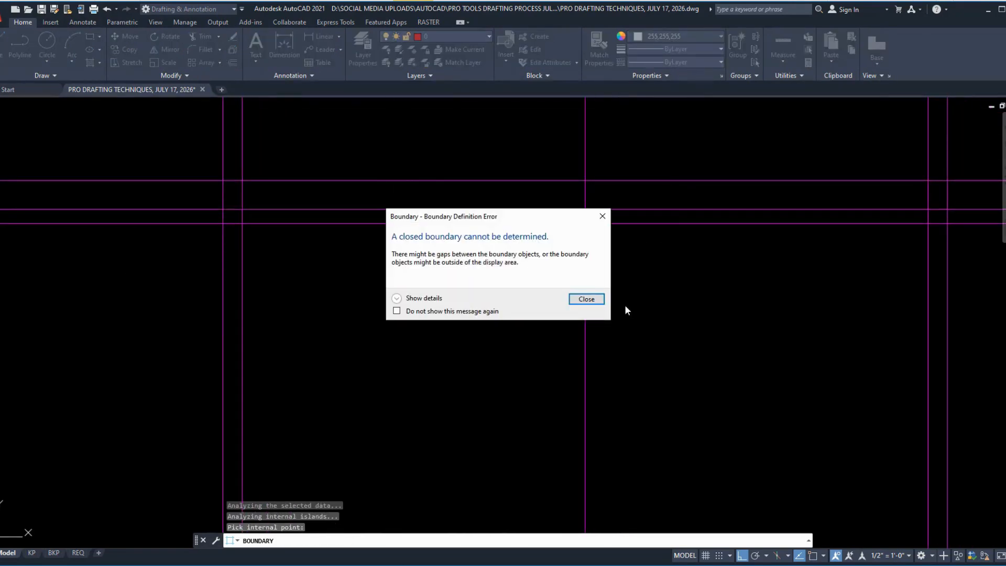
click(590, 300)
key(Return)
Step: Copy the bottom panel of the cabinet's left half up beneath the countertop, and place a second copy in the opening below it
scroll(537, 175, down, 3)
scroll(490, 317, up, 2)
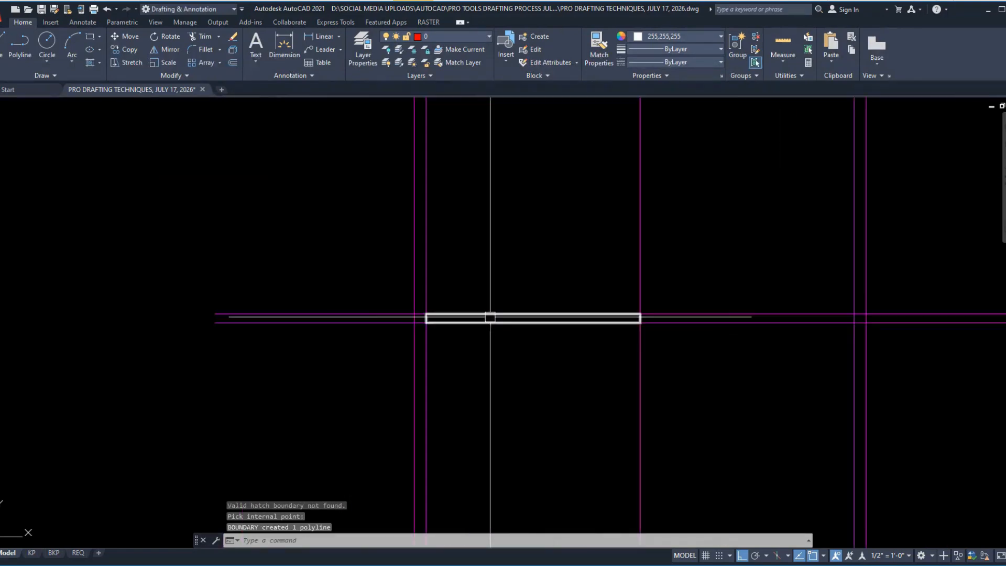
scroll(490, 317, up, 2)
click(491, 315)
key(Return)
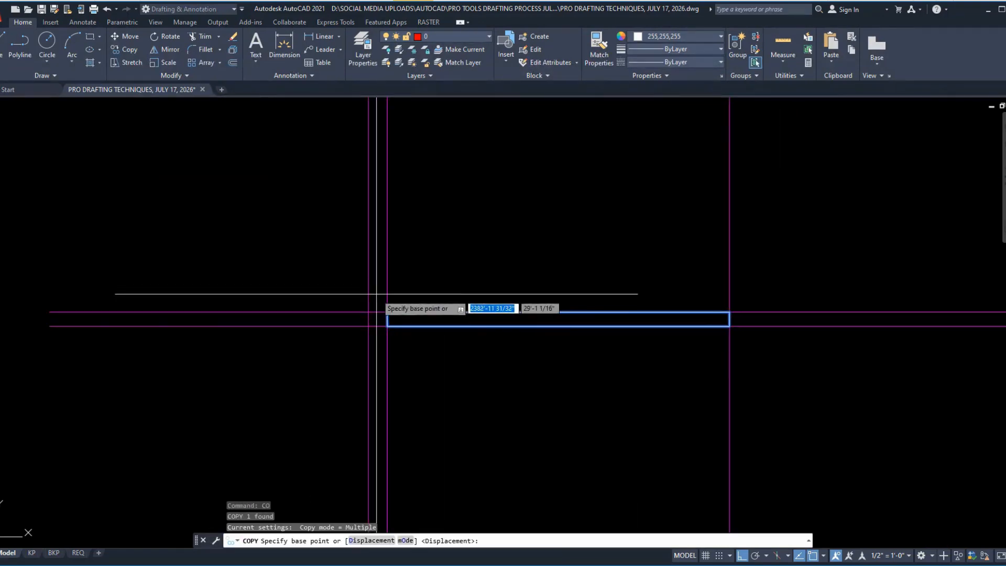
click(388, 312)
middle_drag(415, 188, 411, 445)
middle_drag(394, 220, 388, 510)
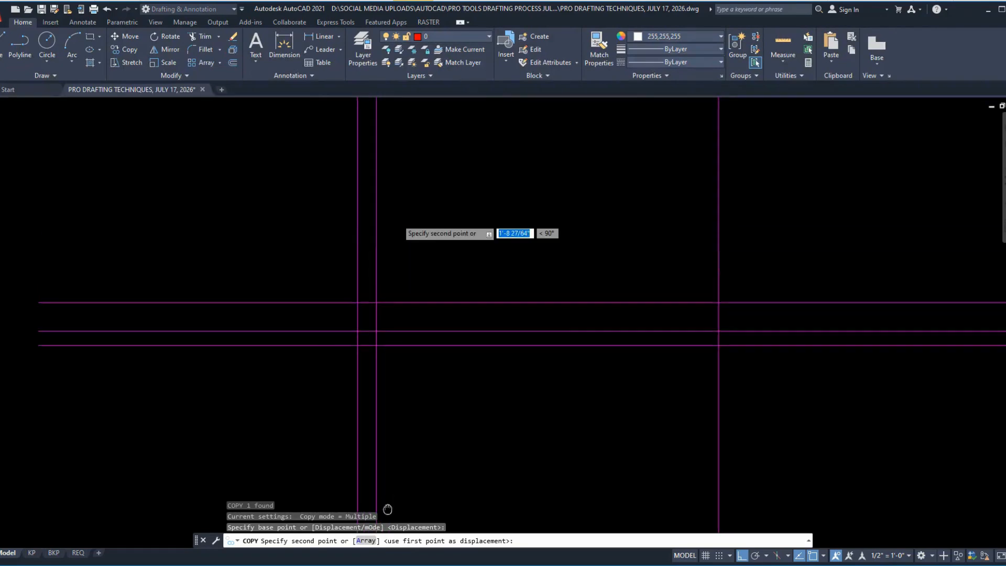
scroll(376, 367, up, 4)
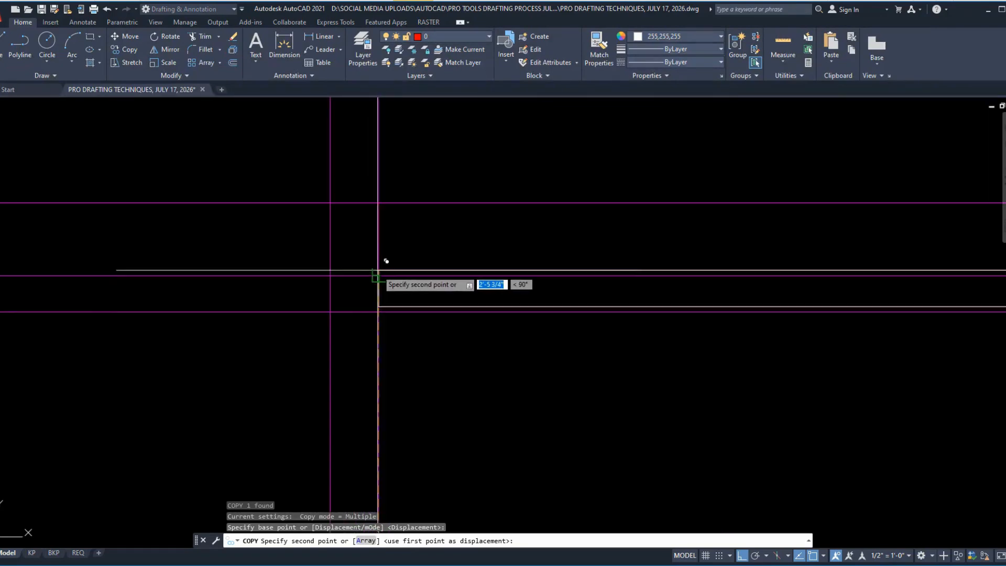
click(386, 268)
scroll(385, 269, down, 4)
key(Escape)
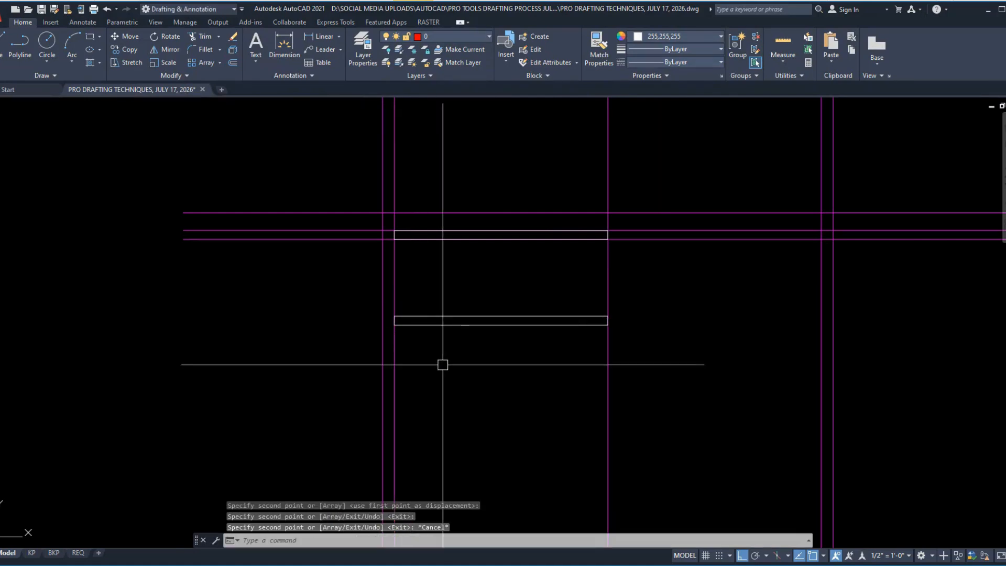
Step: Rotate the panel copy in the middle of the left half to a vertical position
scroll(454, 362, down, 1)
scroll(487, 401, down, 1)
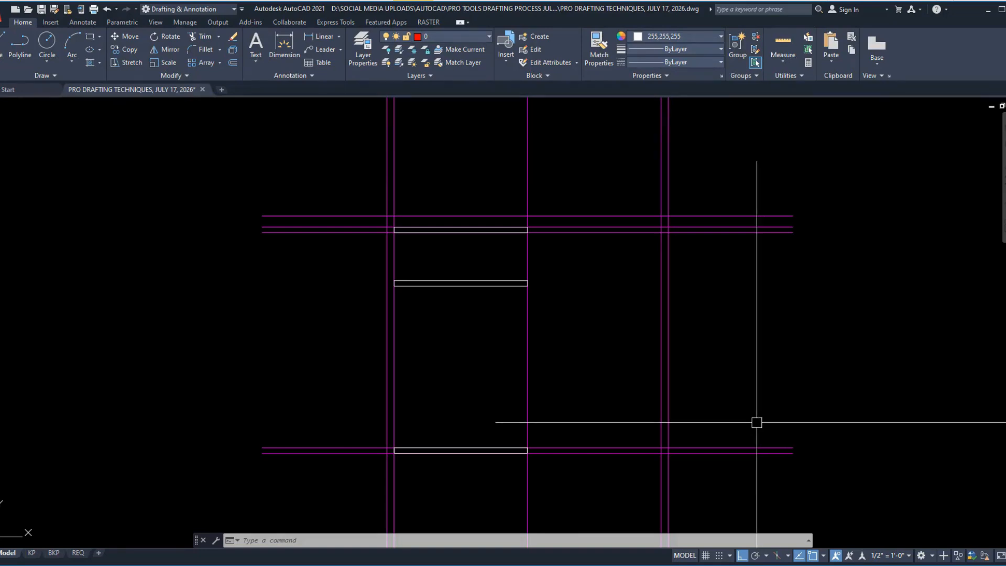
click(493, 320)
click(469, 258)
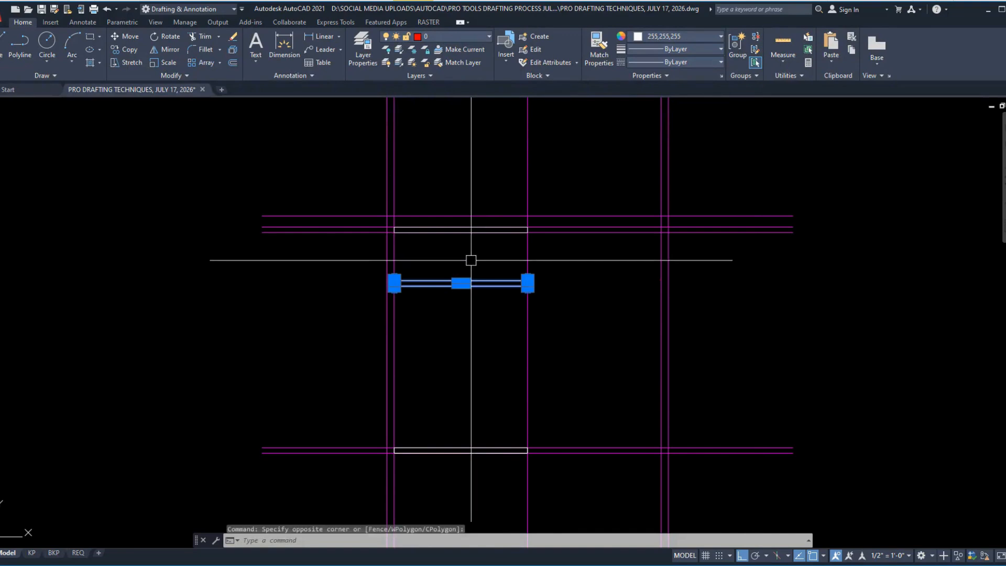
text(ro)
key(Return)
click(483, 320)
click(486, 342)
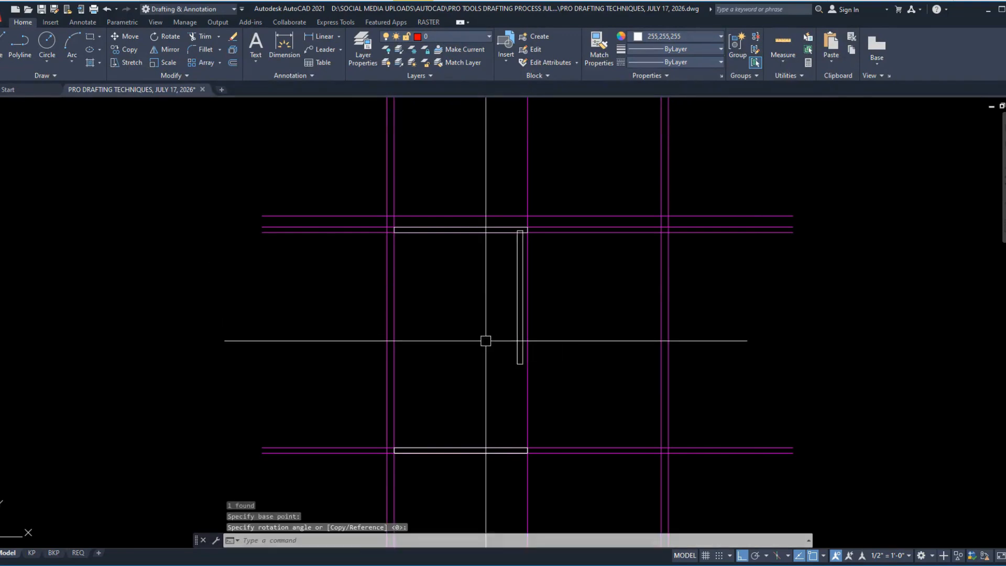
Step: Move the vertical panel so its upper-left corner meets the lower-left corner of the left half's top panel
click(520, 303)
text(m)
key(Return)
scroll(507, 217, up, 6)
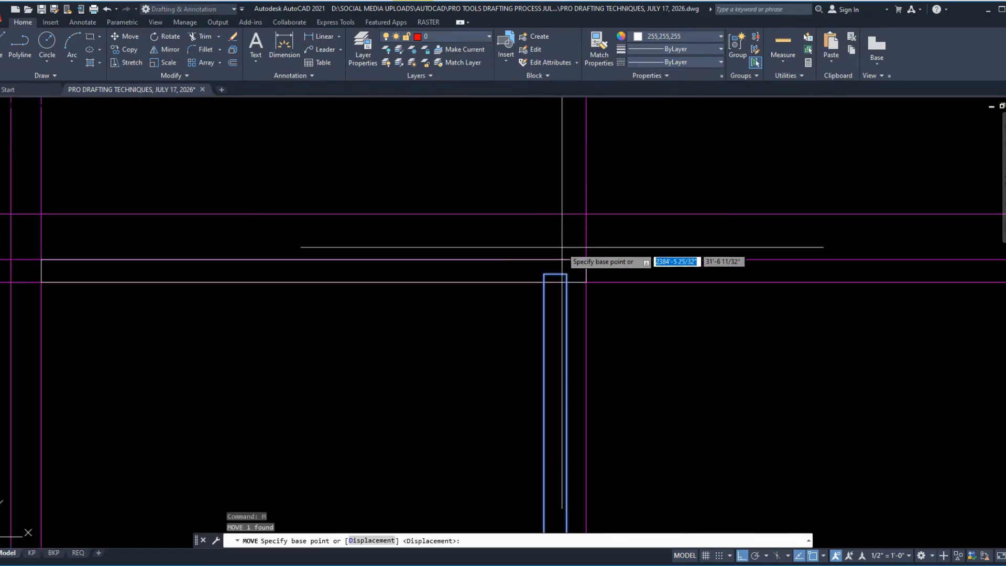
click(544, 273)
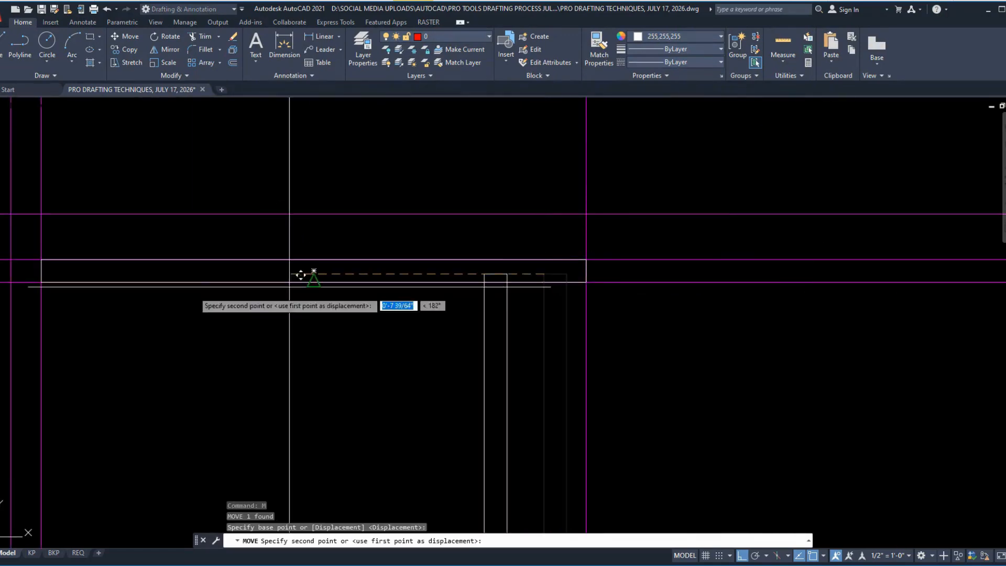
click(42, 282)
Step: Stretch the vertical side panel's lower end down to the top edge of the bottom panel
scroll(305, 232, down, 6)
middle_drag(238, 346, 287, 285)
scroll(278, 326, up, 4)
scroll(278, 326, up, 2)
click(394, 339)
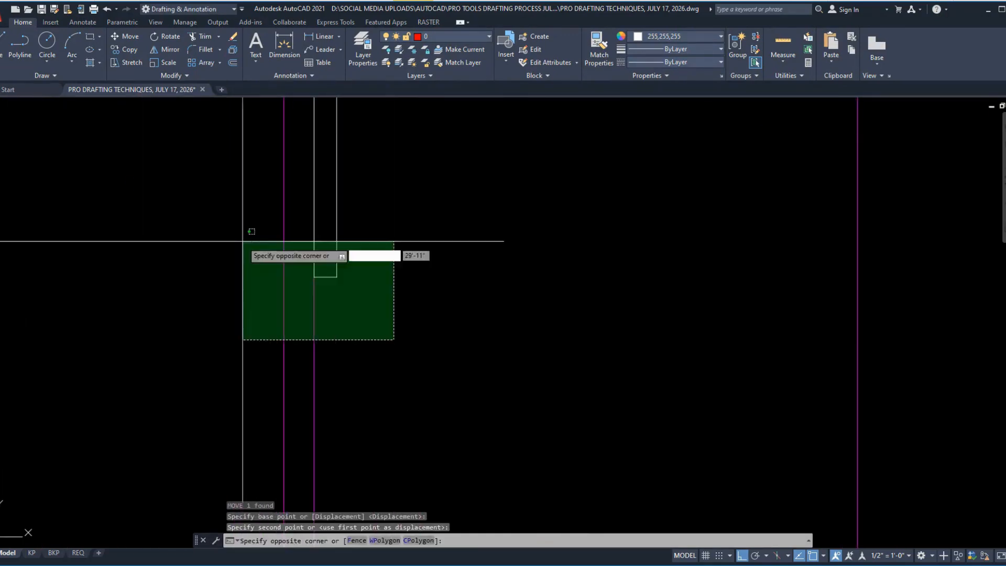
click(243, 240)
shift+click(429, 341)
shift+click(228, 360)
text(s)
key(Return)
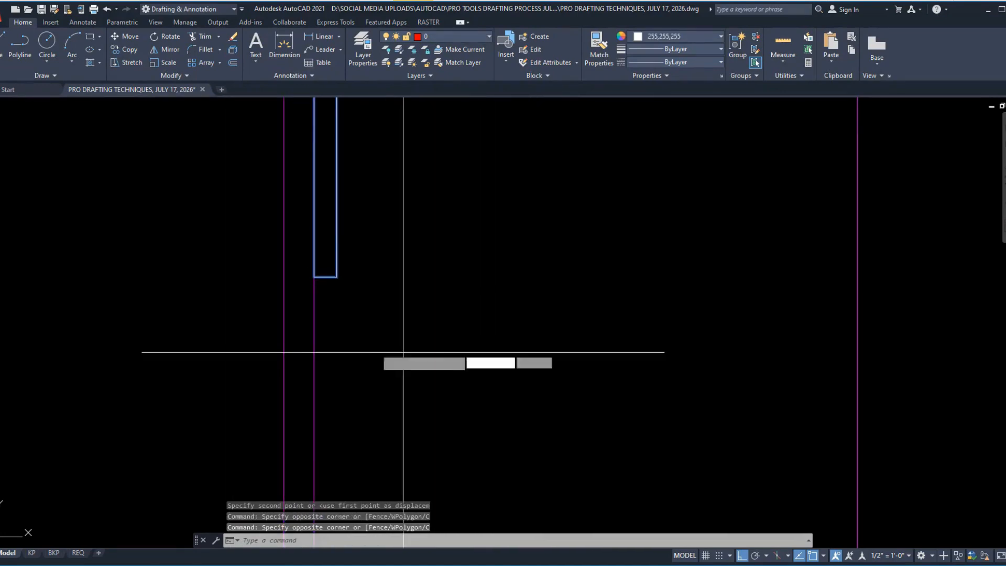
click(337, 276)
scroll(338, 278, down, 5)
scroll(357, 279, up, 5)
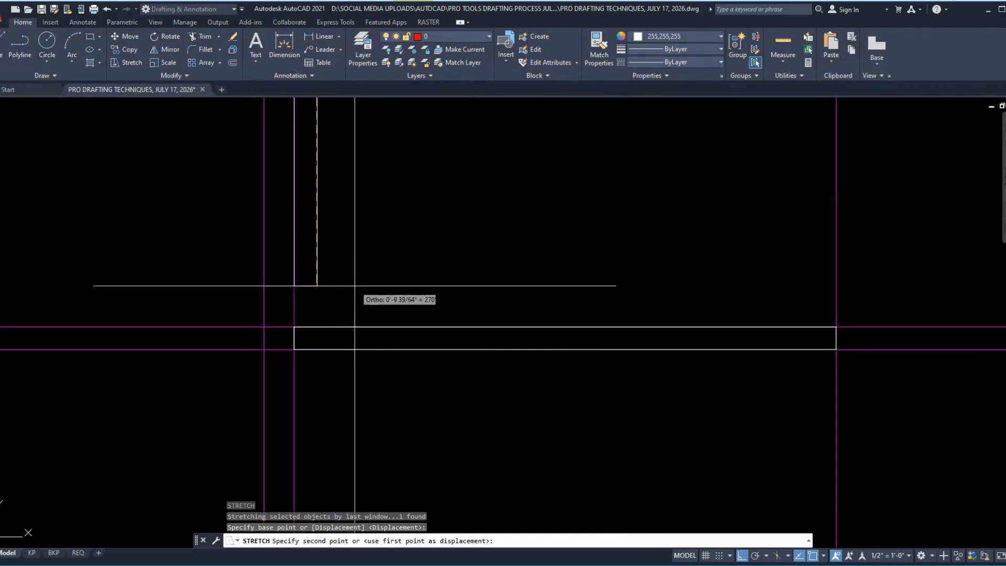
click(346, 298)
scroll(327, 358, down, 5)
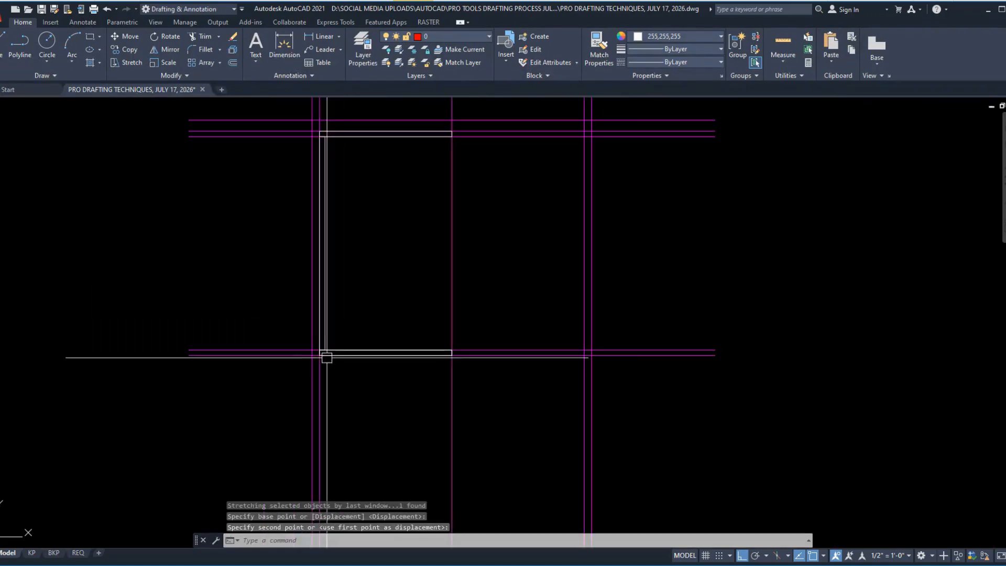
Step: Copy the side panel to the opposite end of the left half, aligning its outer edge with the cabinet's centre line
click(326, 297)
middle_drag(359, 240, 348, 362)
text(co)
key(Return)
scroll(314, 262, up, 5)
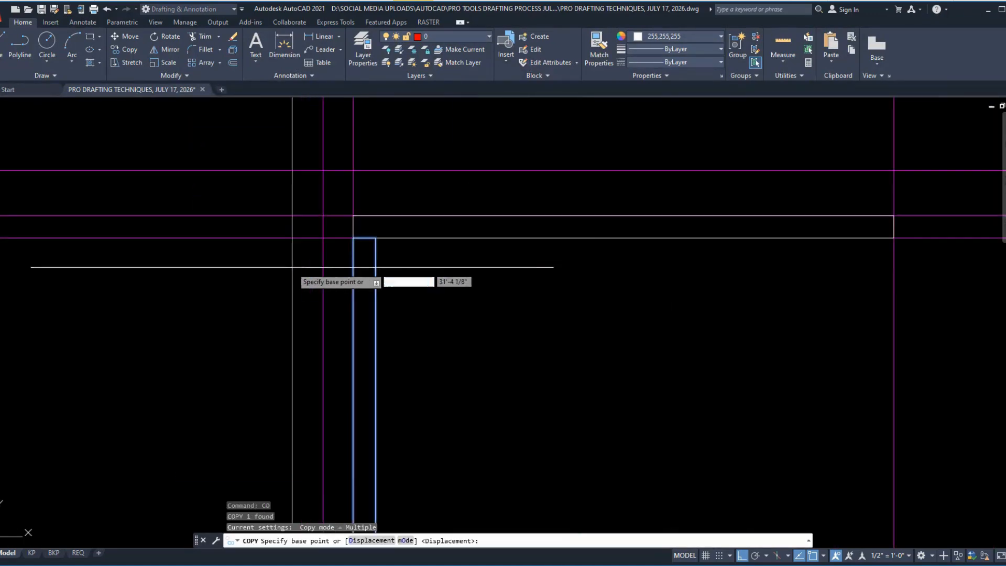
click(375, 238)
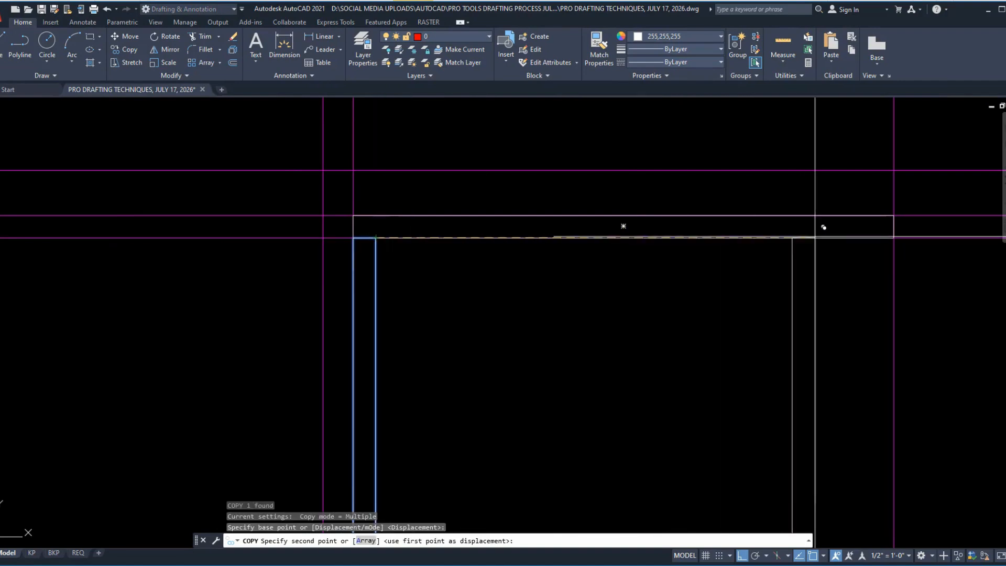
click(894, 238)
scroll(626, 196, down, 5)
key(Return)
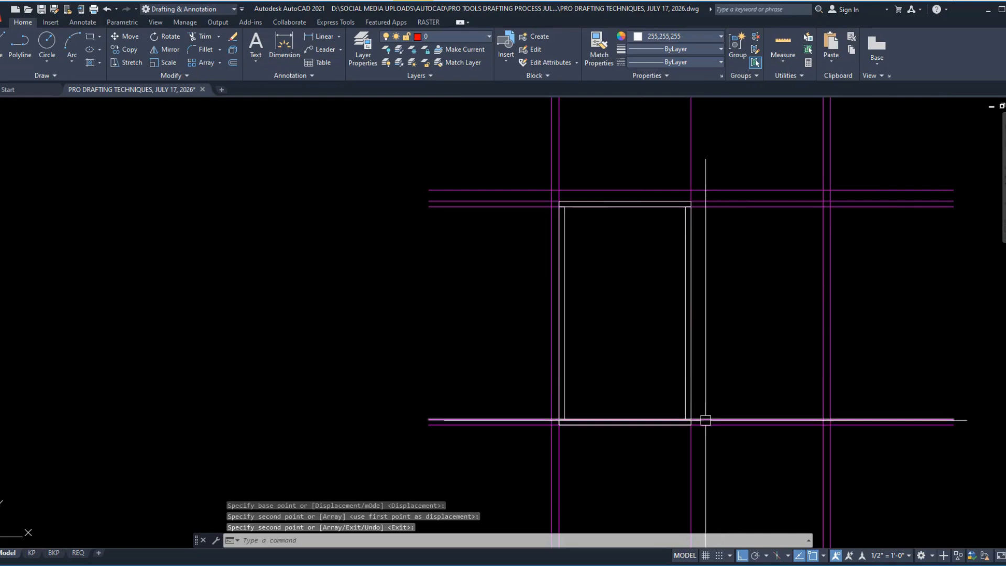
Step: Copy the left half's four panels with their upper-left corner as base point and paste them as a block from the centre line
scroll(611, 408, up, 3)
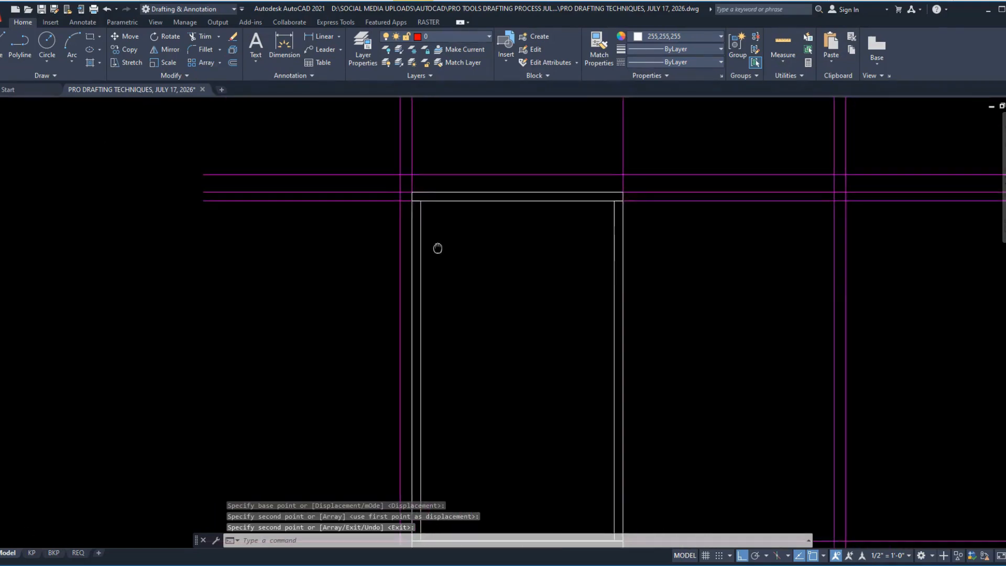
click(364, 154)
scroll(364, 153, down, 5)
click(452, 274)
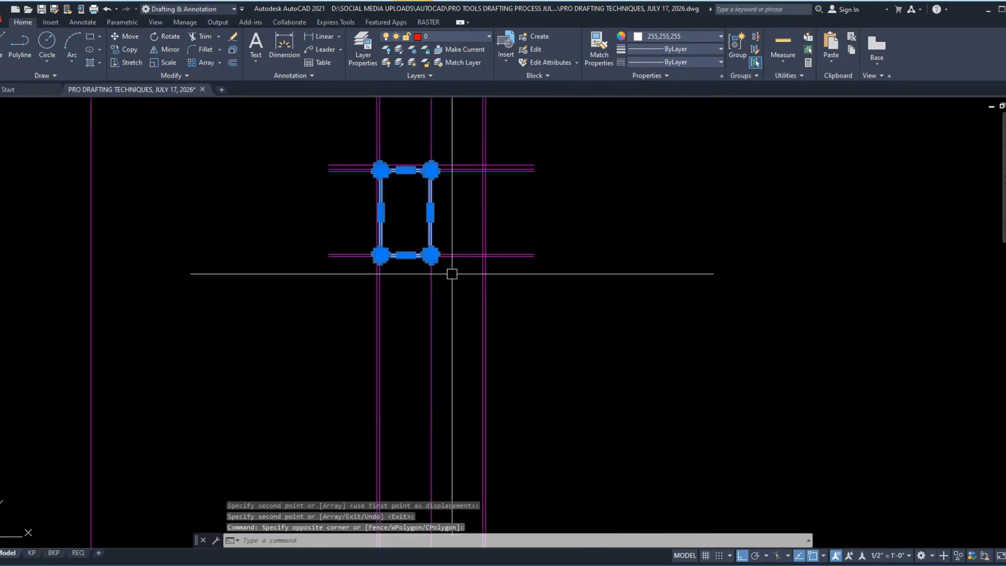
key(ctrl+shift+c)
scroll(377, 173, up, 5)
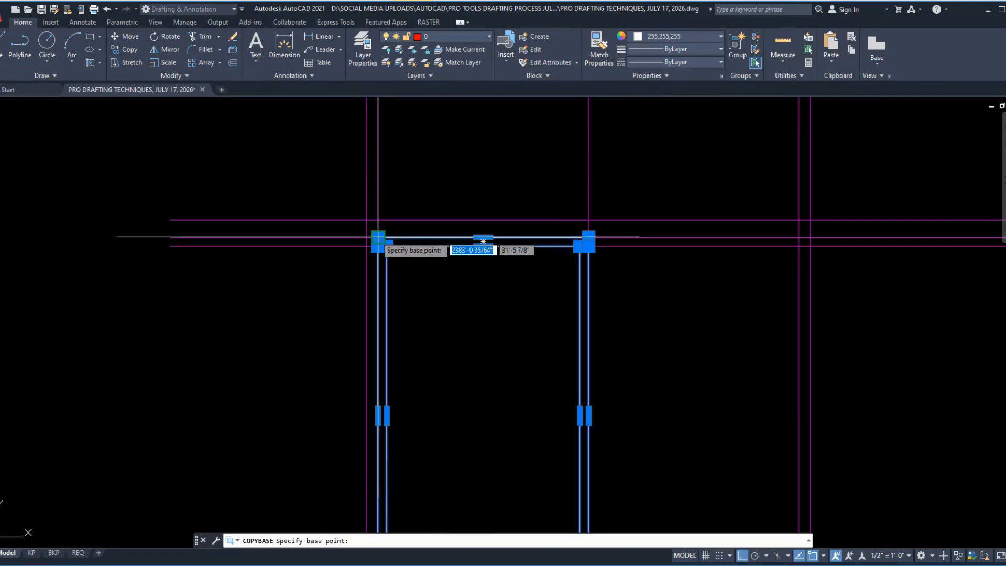
key(Escape)
scroll(366, 199, down, 3)
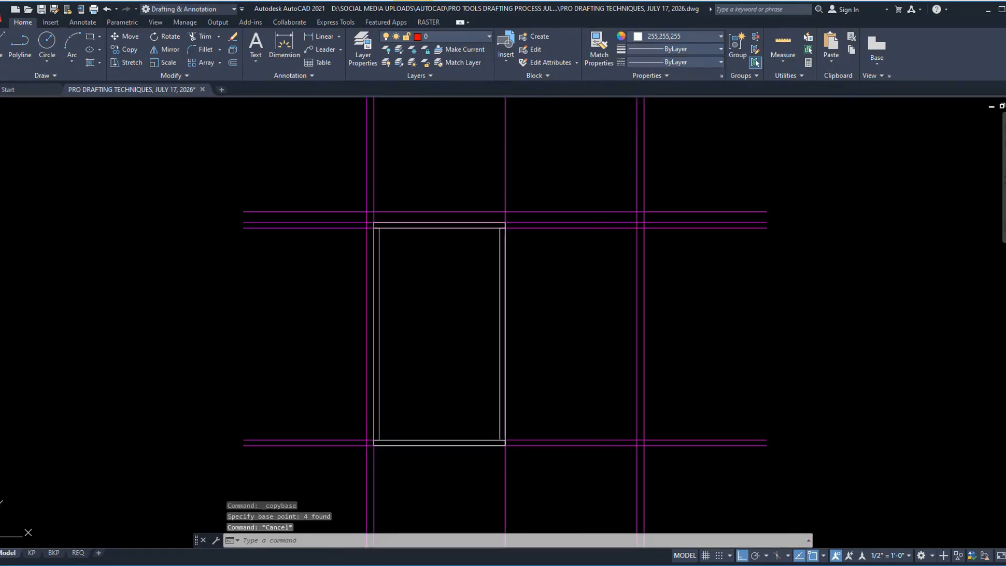
key(ctrl+shift+v)
scroll(471, 226, up, 5)
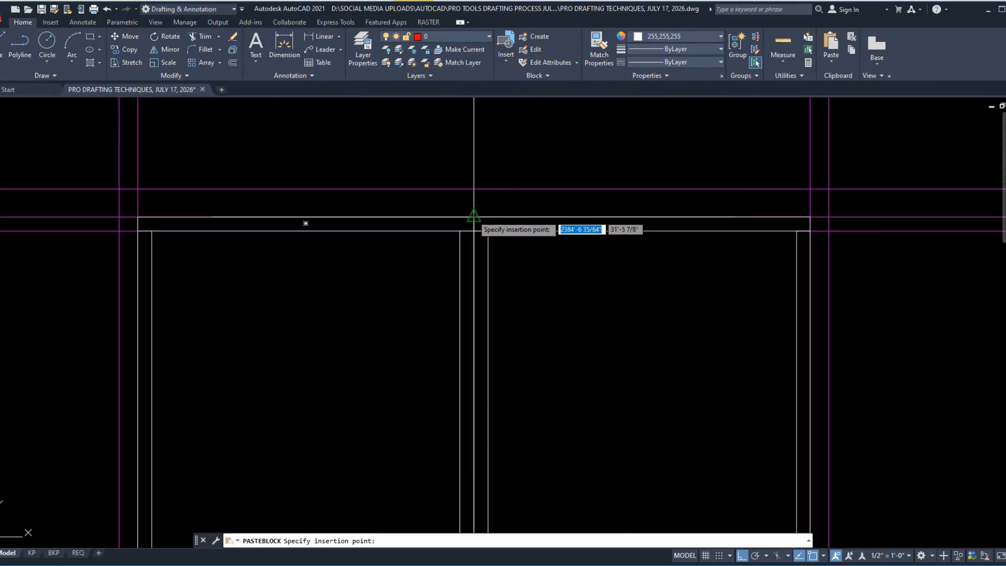
scroll(473, 215, down, 5)
click(497, 197)
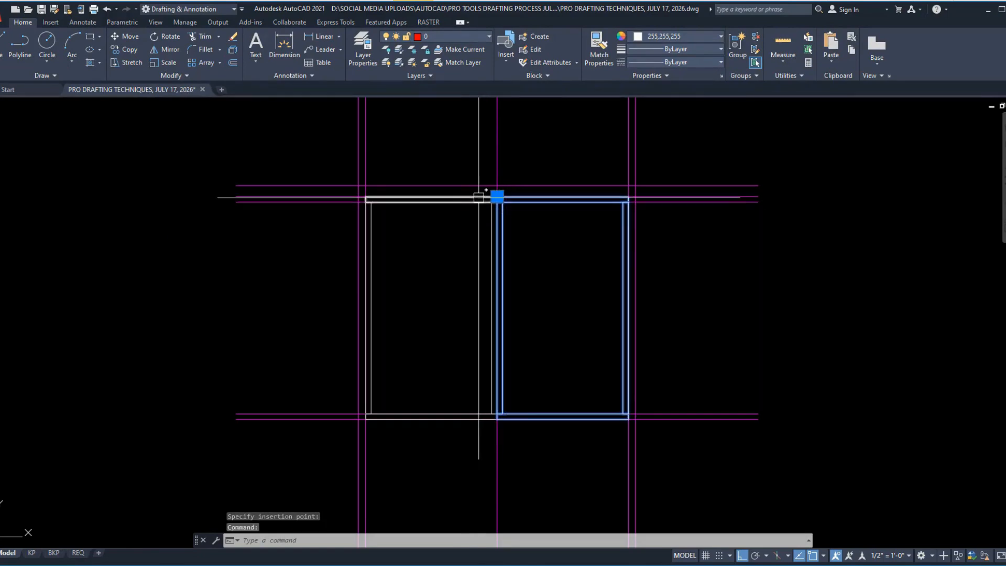
key(Escape)
Step: Erase the four separate panels that form the cabinet's left half
click(303, 144)
click(479, 420)
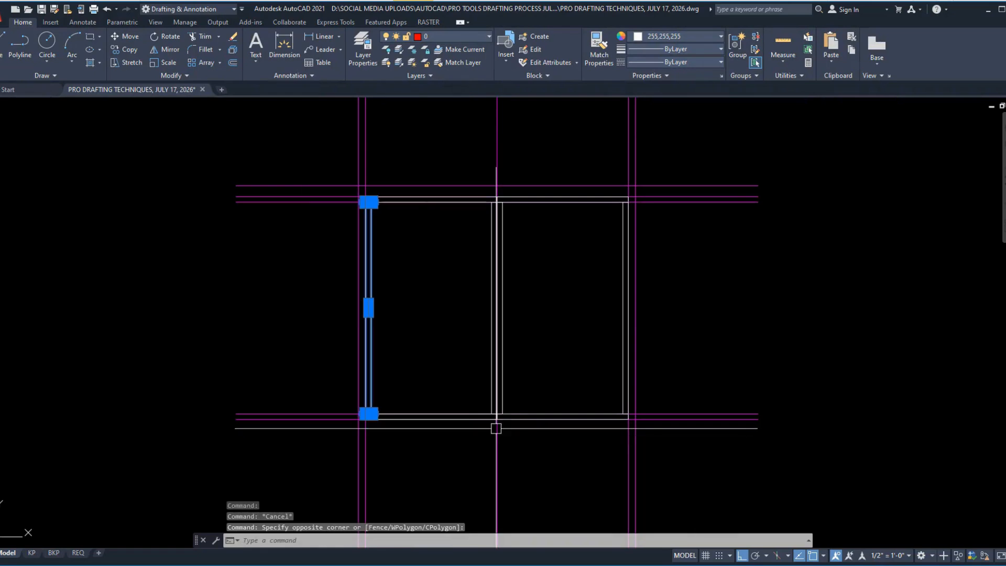
click(318, 153)
click(514, 441)
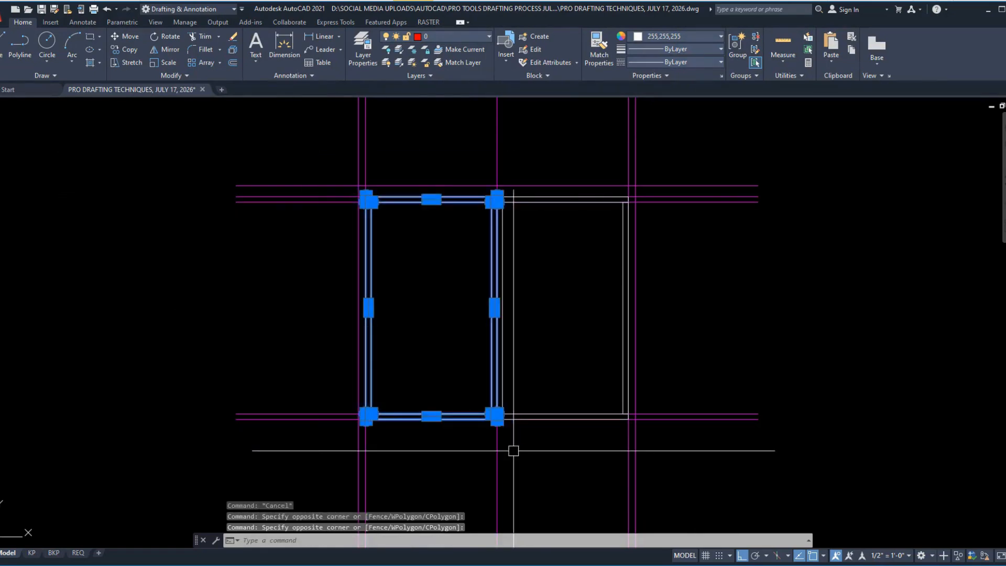
text(e)
key(Return)
Step: Copy the right-half cabinet block into the left half, from its upper-left corner to the left inner line
click(497, 199)
text(co)
key(Return)
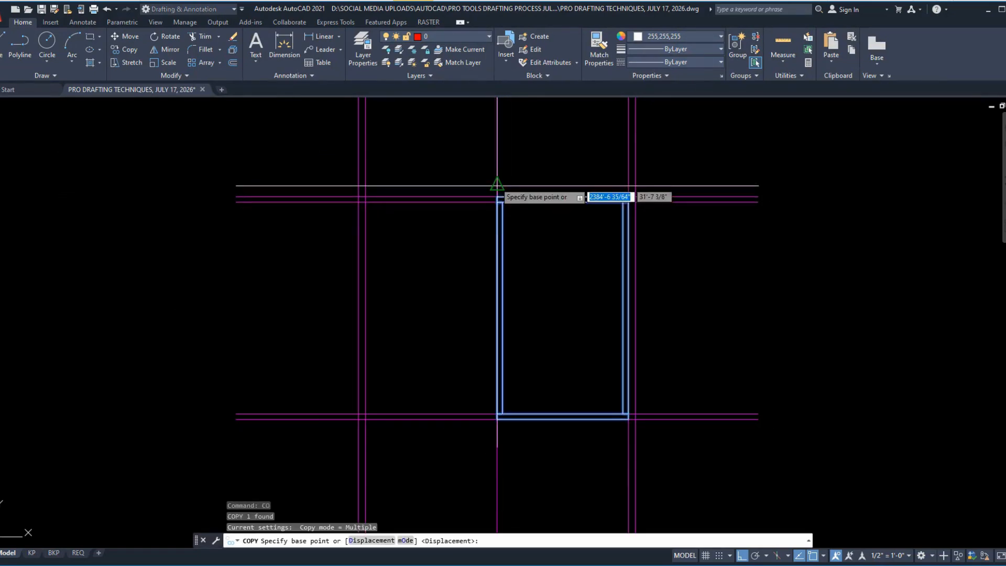
scroll(496, 180, up, 5)
click(496, 216)
scroll(503, 227, down, 4)
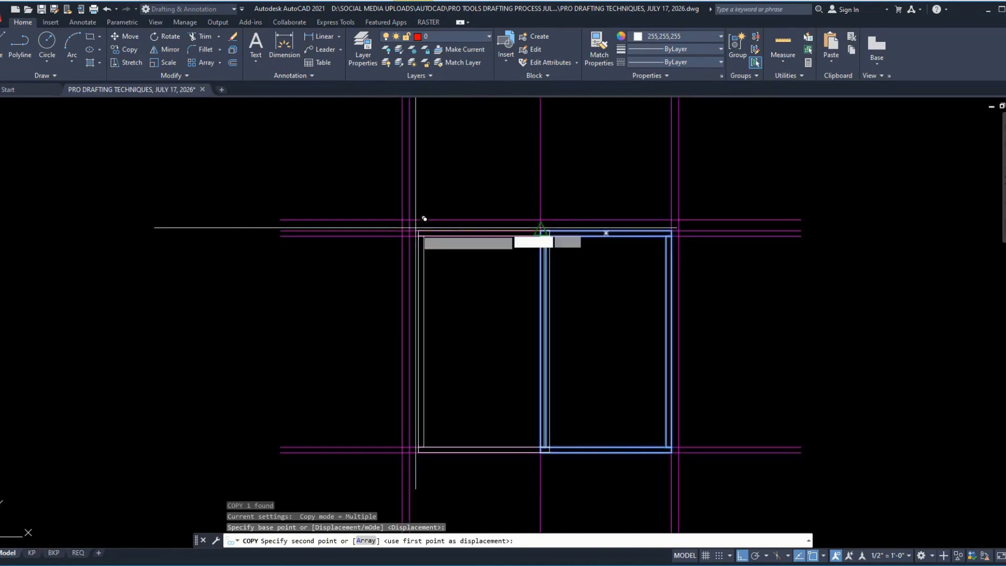
scroll(403, 220, up, 4)
click(368, 236)
scroll(367, 372, down, 6)
key(Escape)
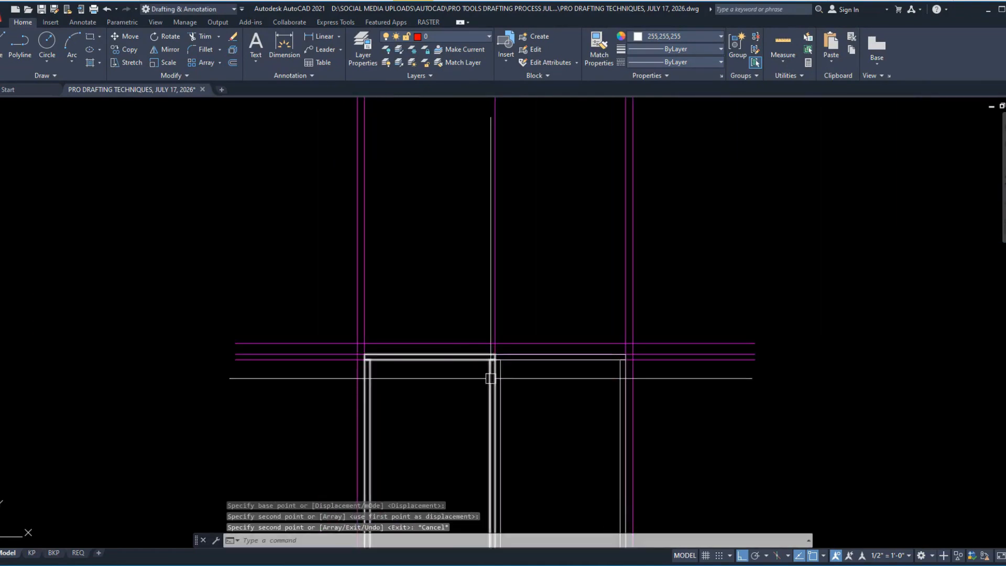
Step: Erase the magenta vertical construction line at the cabinet's centre
scroll(490, 378, up, 3)
scroll(524, 309, down, 4)
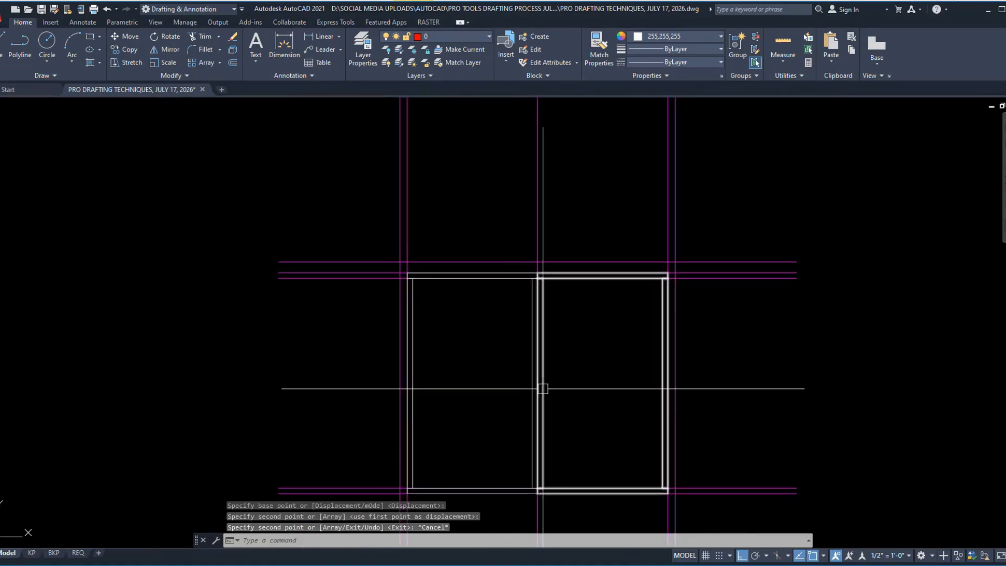
scroll(494, 265, up, 3)
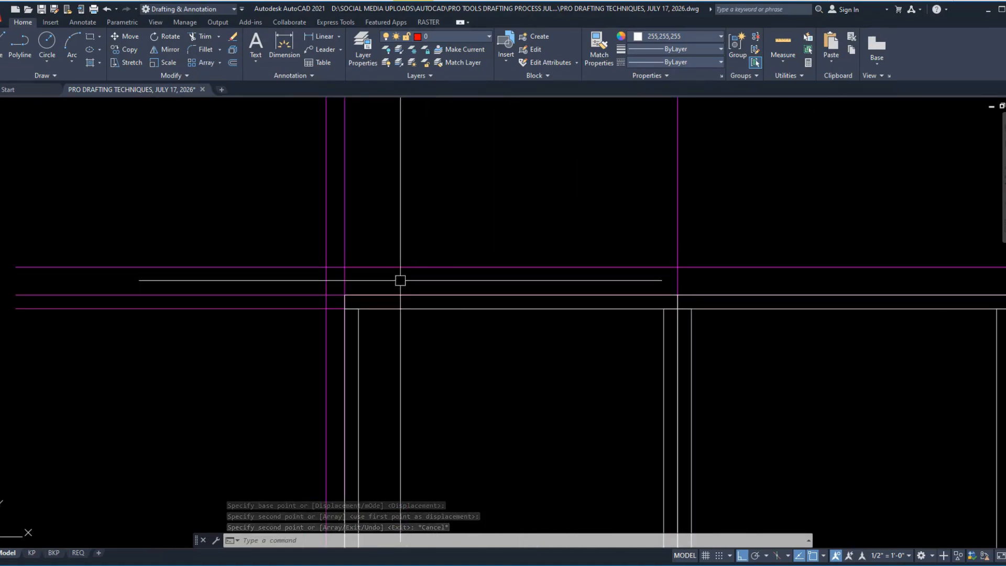
click(730, 267)
text(e)
key(Return)
scroll(633, 298, down, 4)
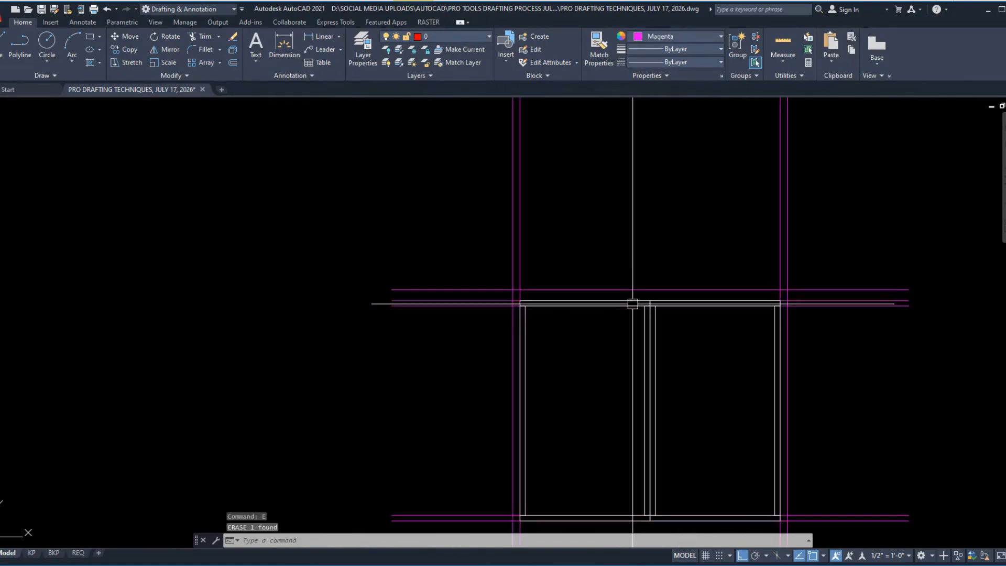
Step: Create a closed boundary polyline for the countertop strip above the cabinet, between the two outer vertical construction lines
scroll(795, 300, up, 4)
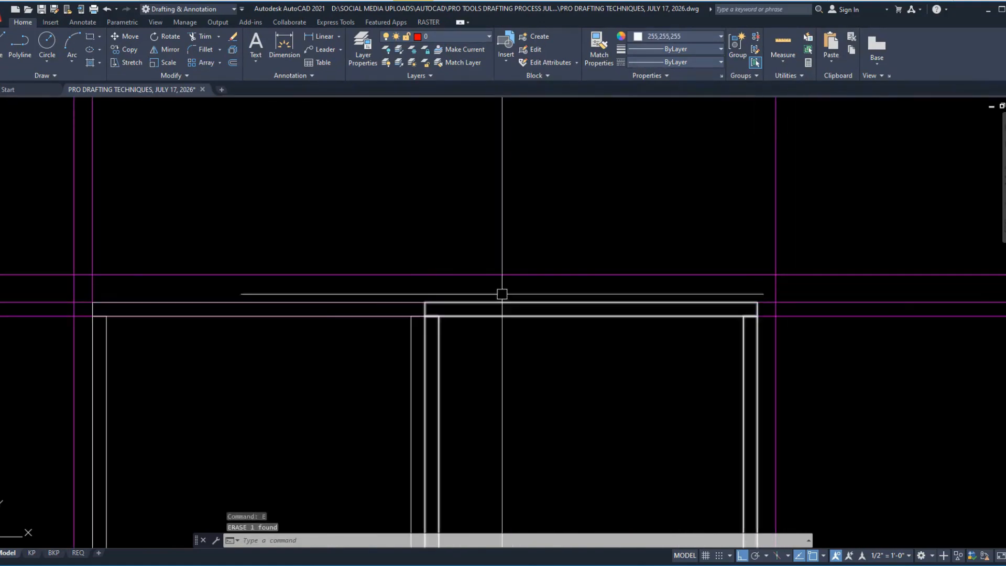
scroll(278, 389, down, 2)
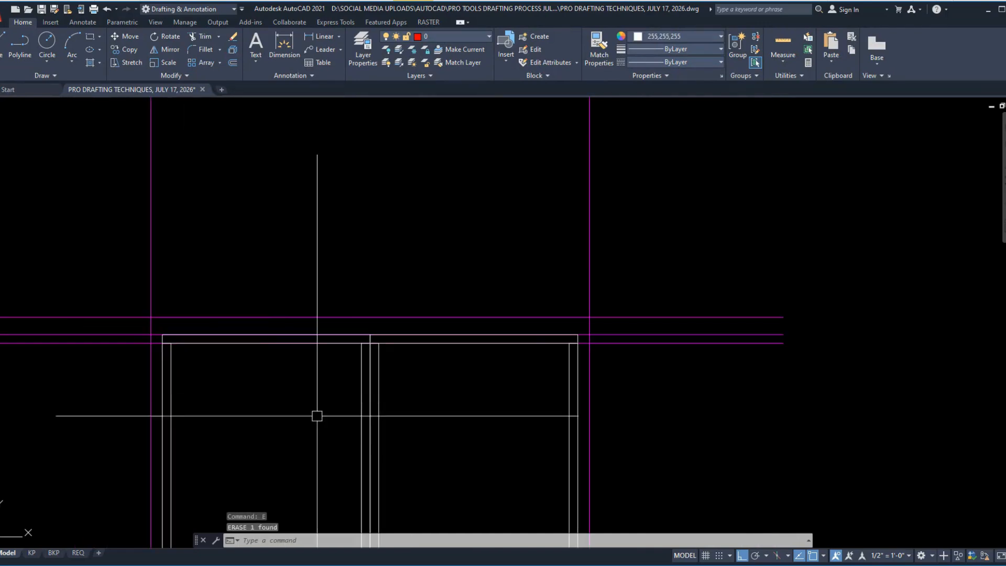
text(bo)
key(Return)
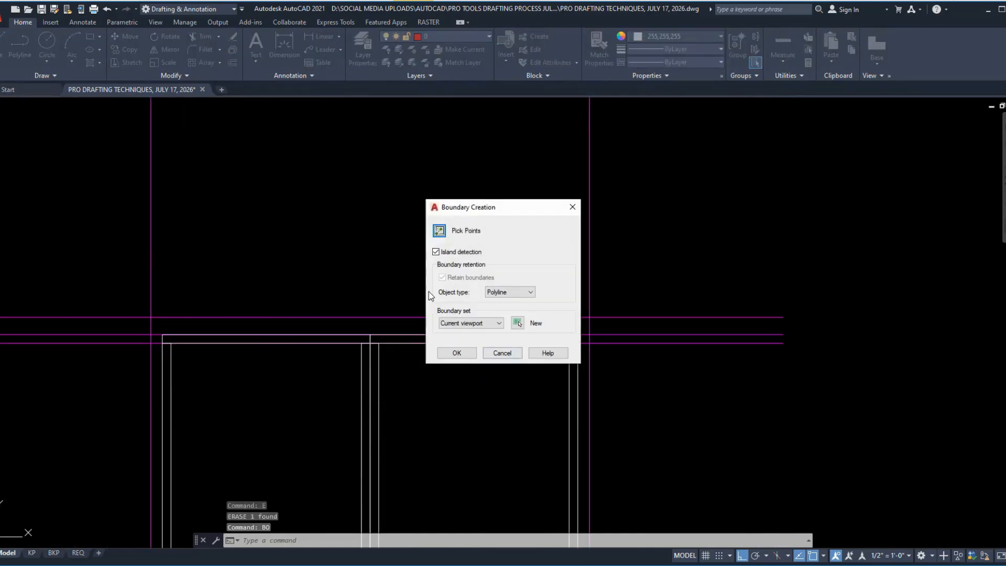
click(439, 231)
click(391, 321)
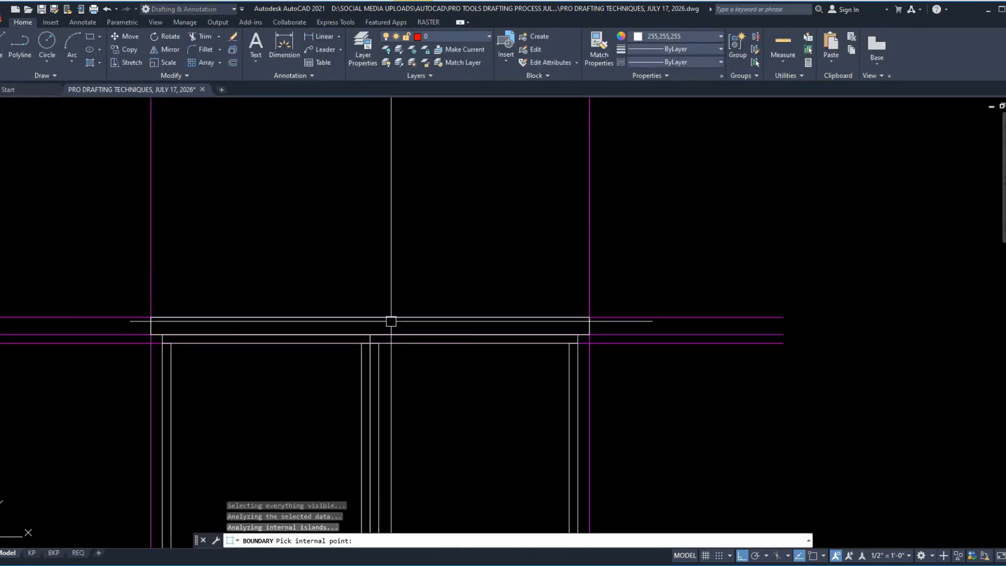
key(Return)
scroll(586, 278, down, 2)
scroll(646, 359, down, 2)
scroll(602, 299, up, 4)
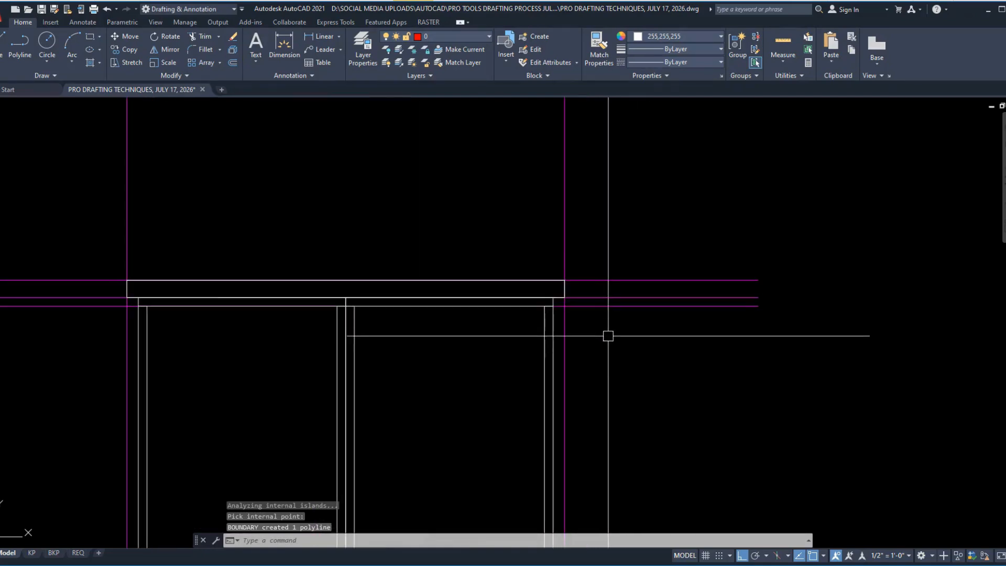
scroll(489, 274, down, 4)
middle_drag(573, 281, 599, 317)
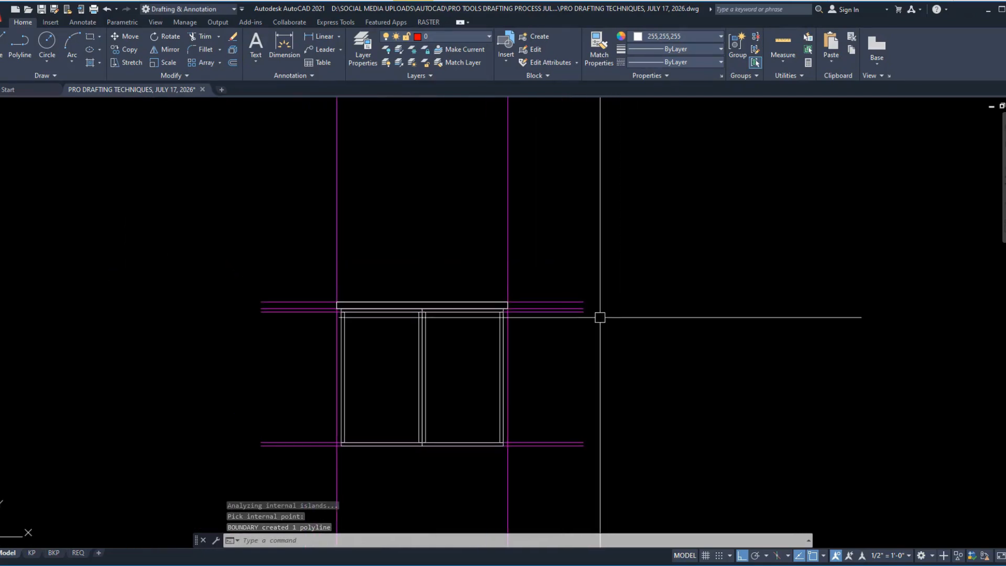
click(568, 266)
click(545, 455)
key(Escape)
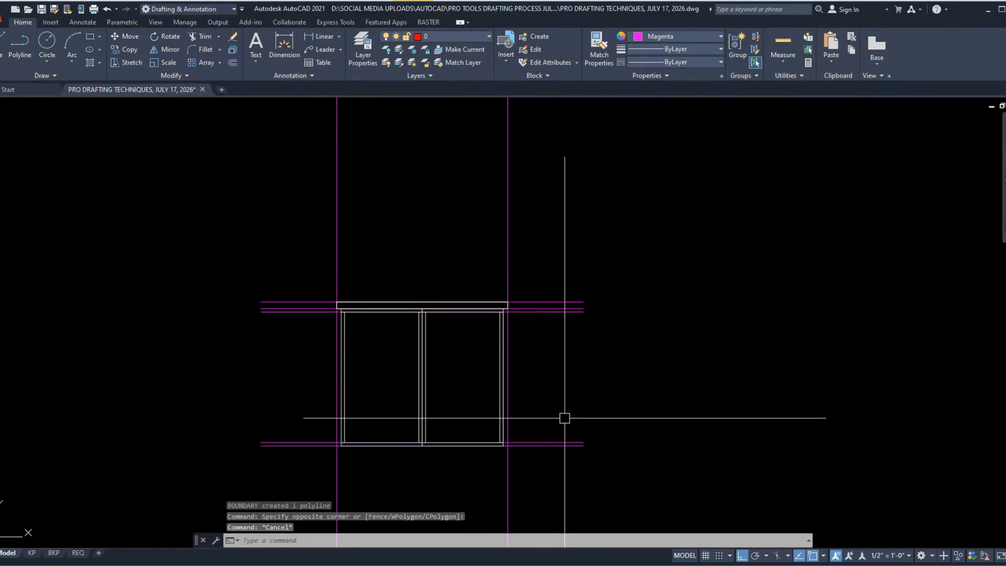
middle_drag(612, 456, 653, 425)
click(607, 229)
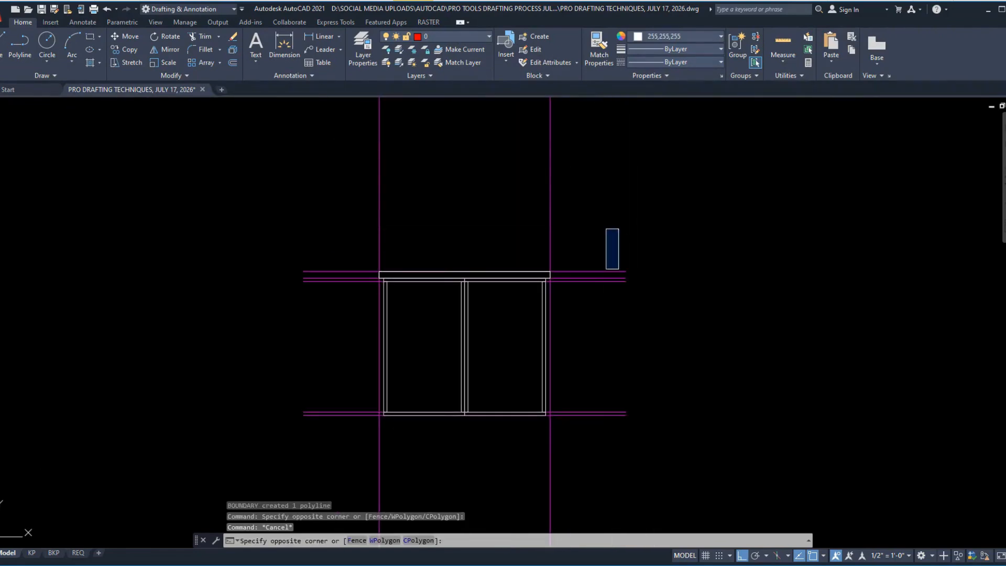
click(620, 484)
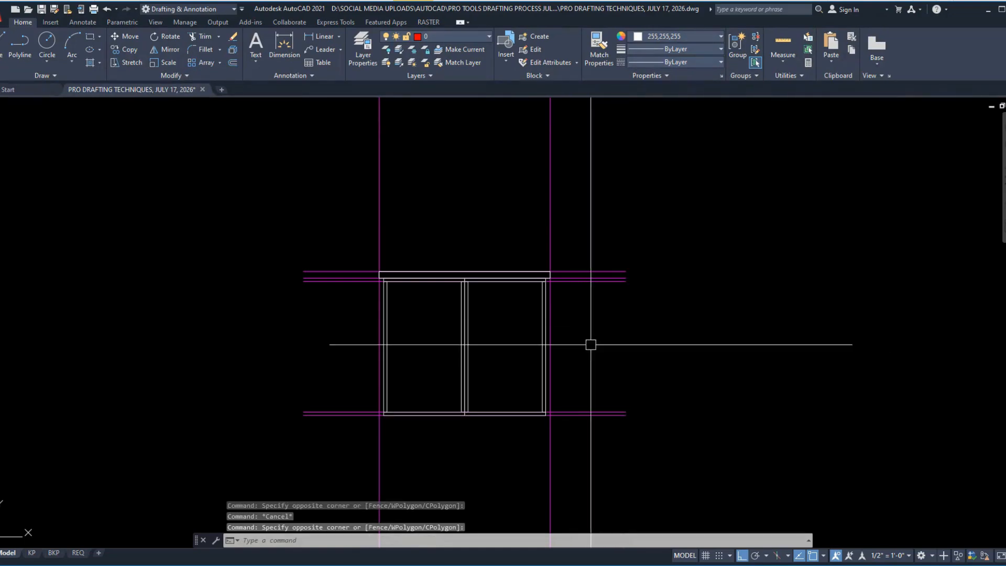
middle_drag(603, 256, 608, 280)
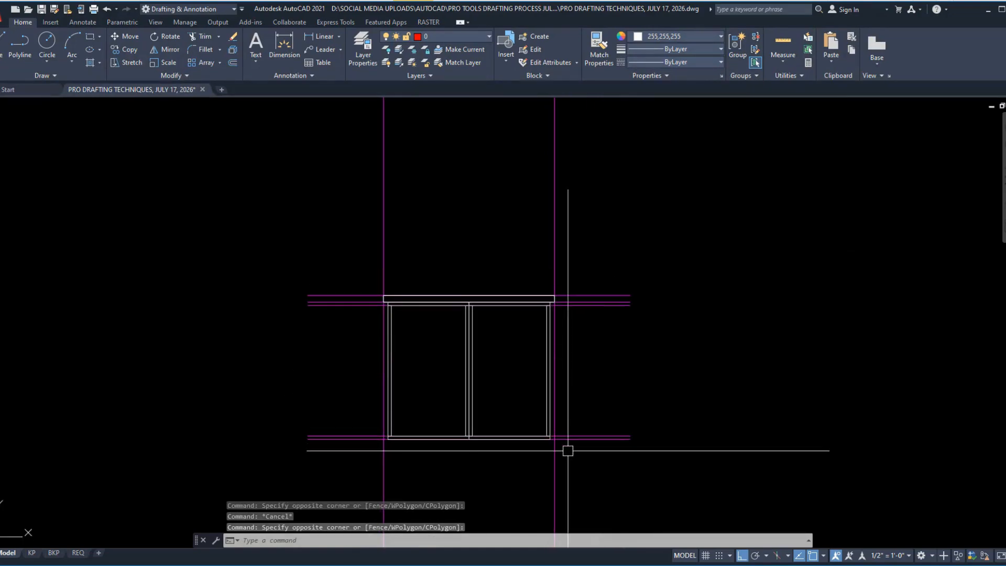
Step: Switch to the reference PDF, tick the upper frame's 36" width and pencil vertical lines from its lower corners down to the cabinet sides
key(alt+Tab)
ctrl+scroll(389, 214, down, 2)
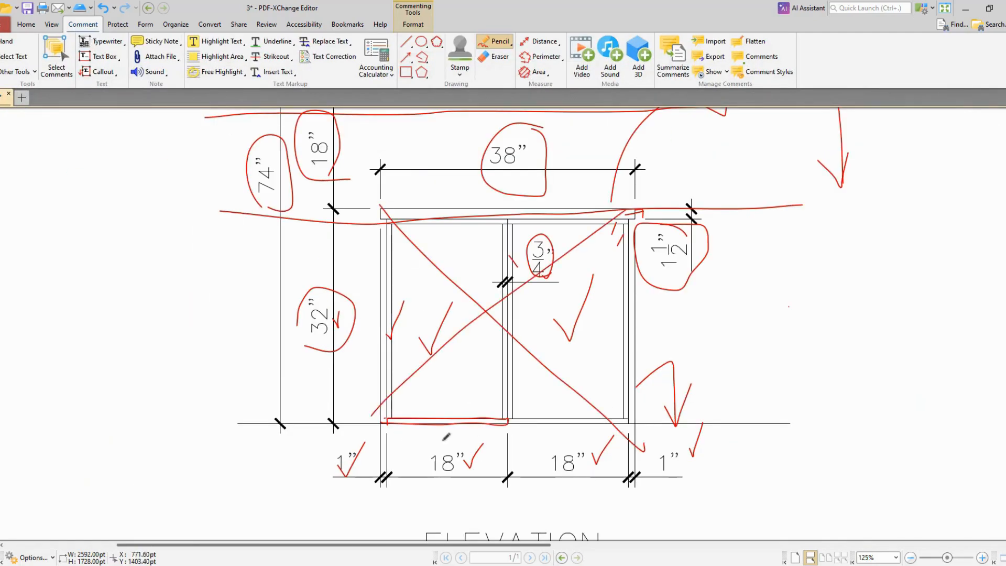
scroll(446, 436, down, 2)
scroll(367, 419, up, 8)
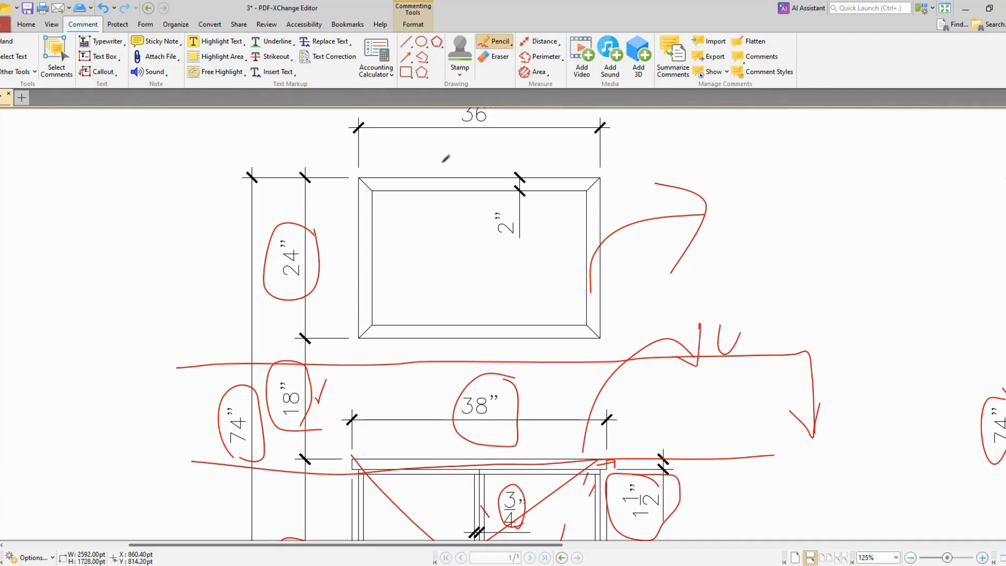
scroll(503, 314, up, 1)
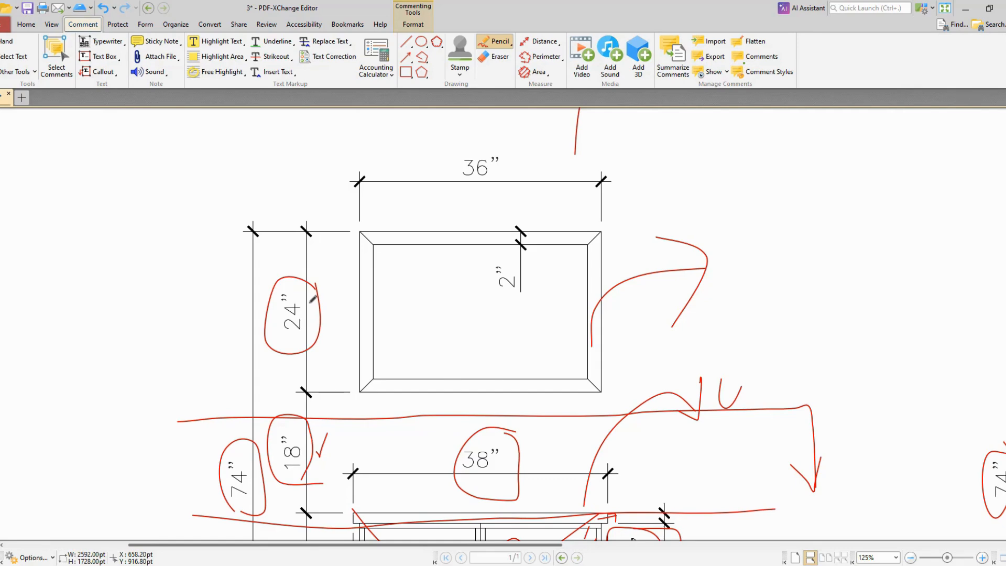
key(alt+Tab)
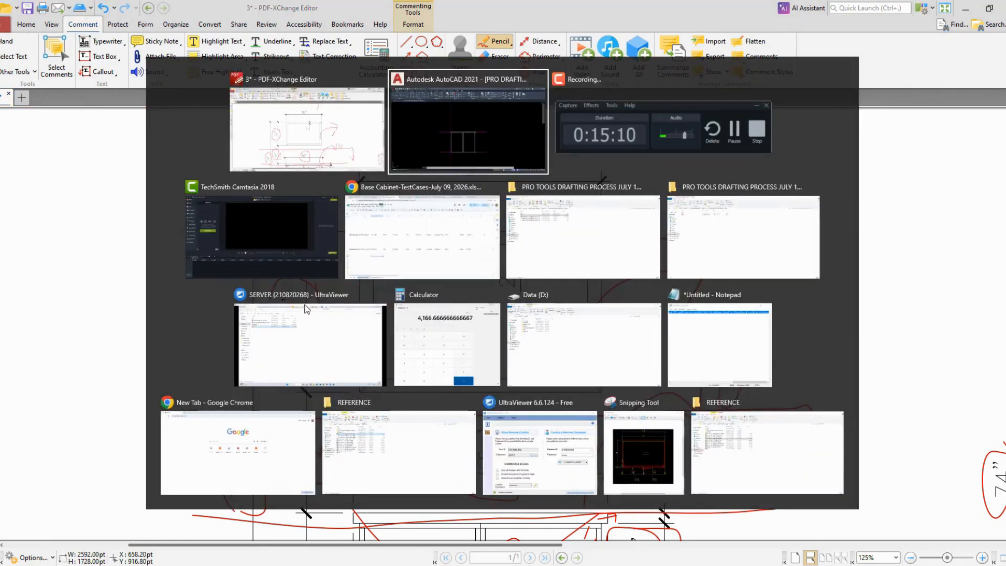
click(305, 113)
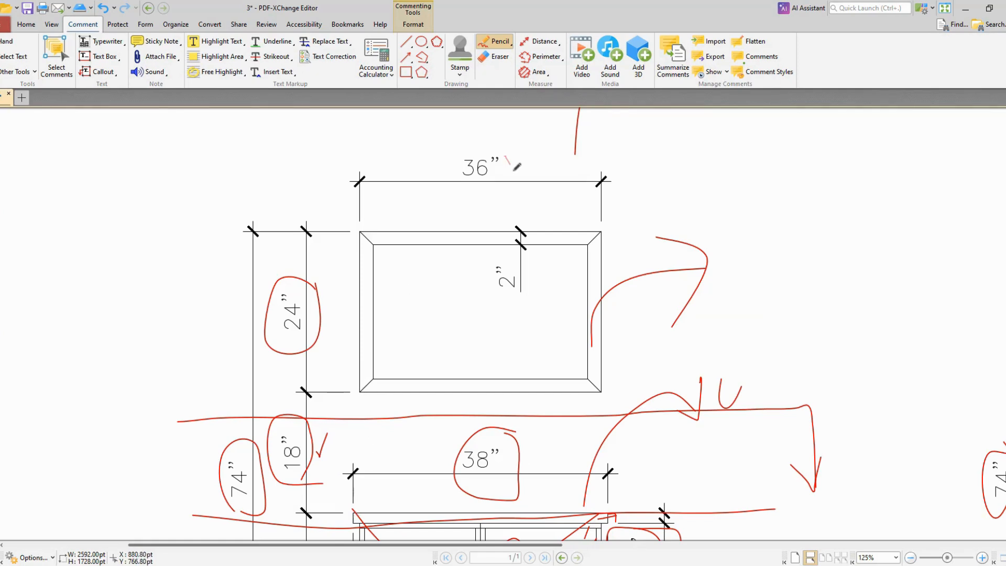
ctrl+scroll(528, 149, down, 1)
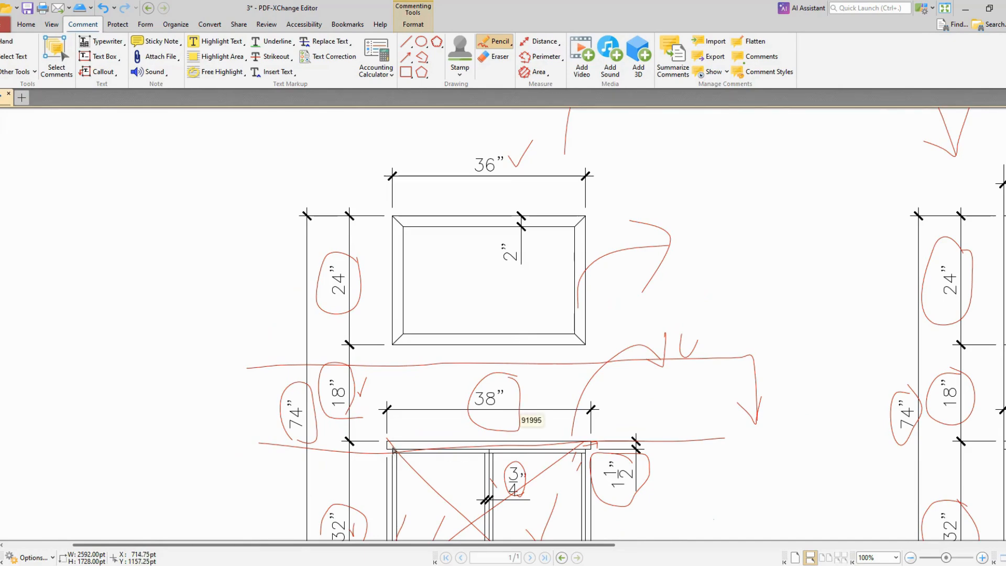
mouse_move(394, 445)
mouse_down()
mouse_move(395, 429)
mouse_move(397, 494)
mouse_up()
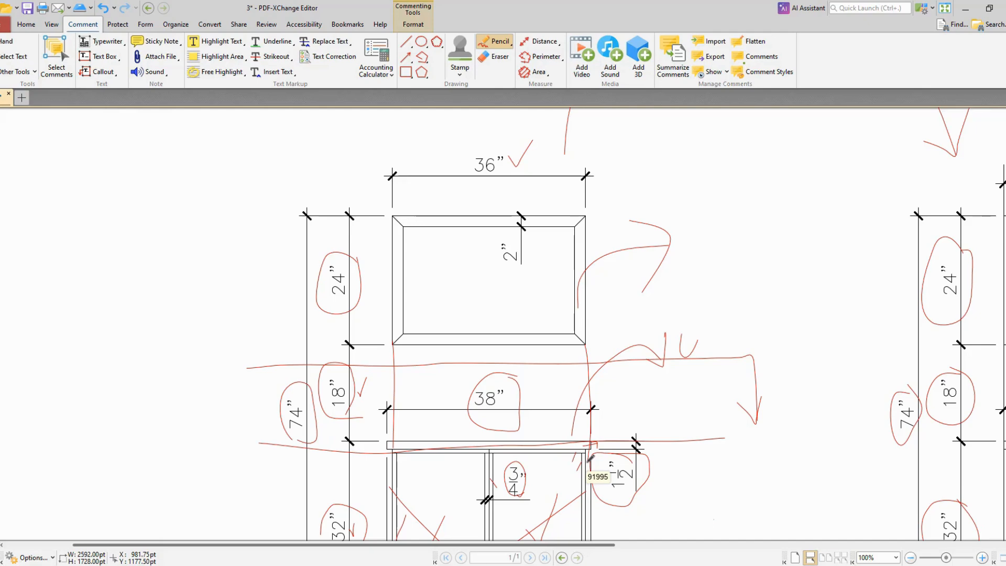
ctrl+scroll(508, 153, up, 2)
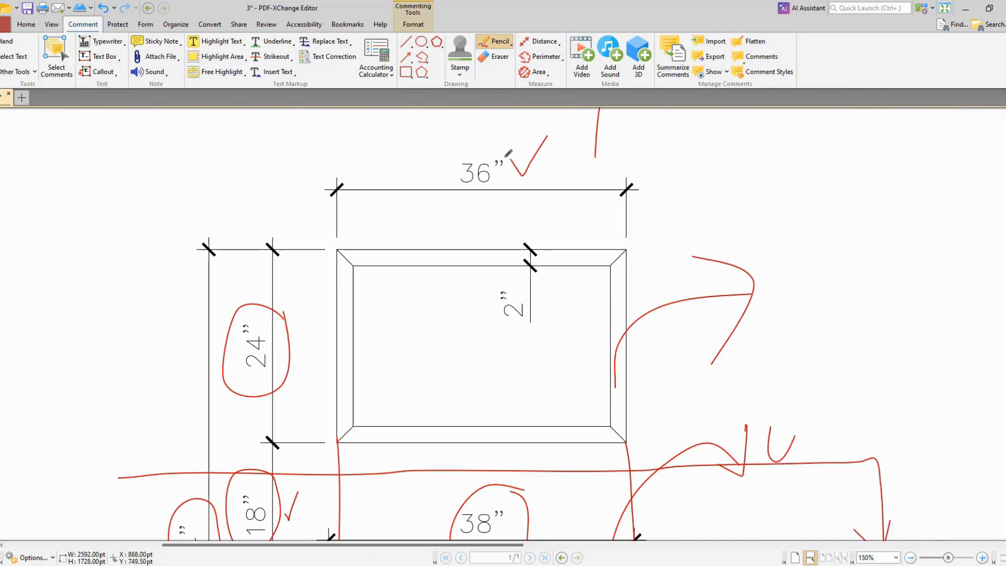
ctrl+scroll(277, 531, down, 2)
Step: Switch back to AutoCAD and offset the construction line along the countertop's top edge 18 inches upward
key(alt+Tab)
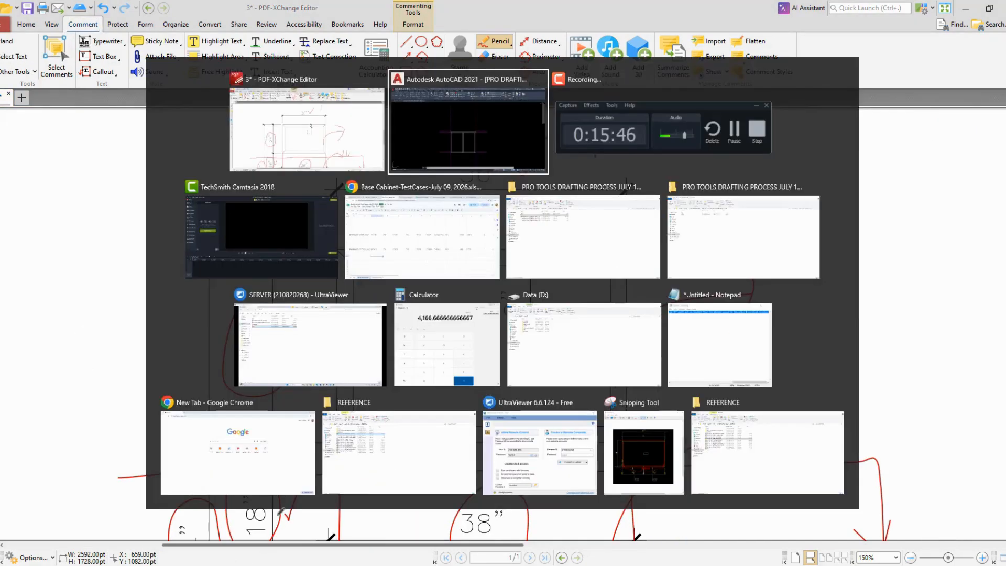
text(o)
key(Return)
text(18)
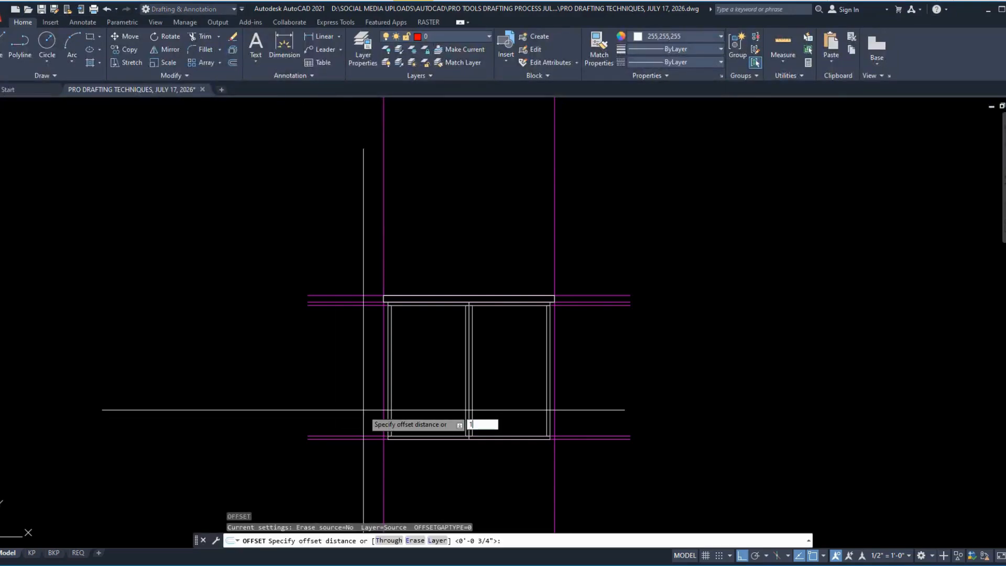
key(Return)
click(358, 295)
click(348, 212)
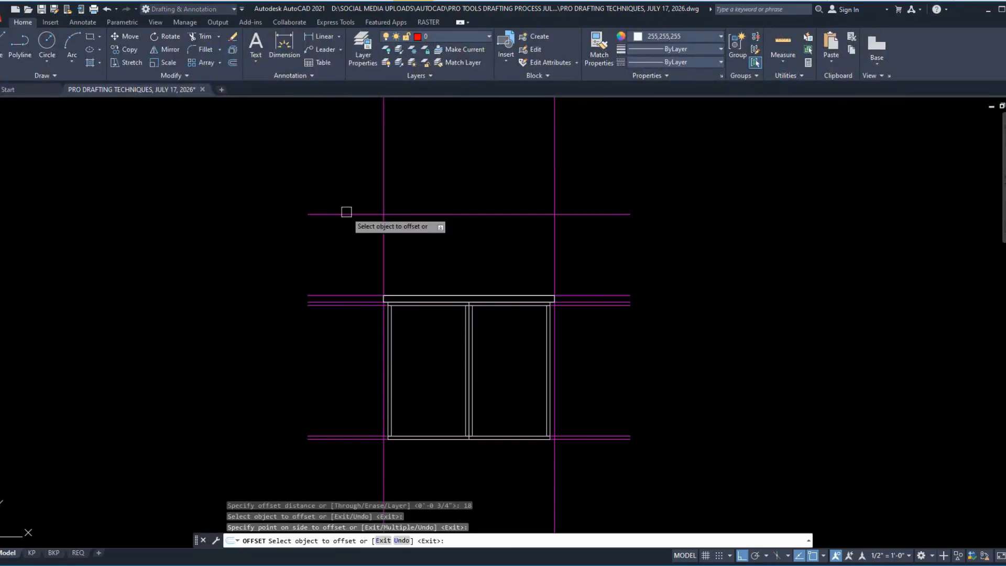
Step: Offset the horizontal line that sits 18 inches above the countertop another 24 inches upward for the frame's top edge
key(Return)
key(Return)
text(24)
key(Return)
click(346, 213)
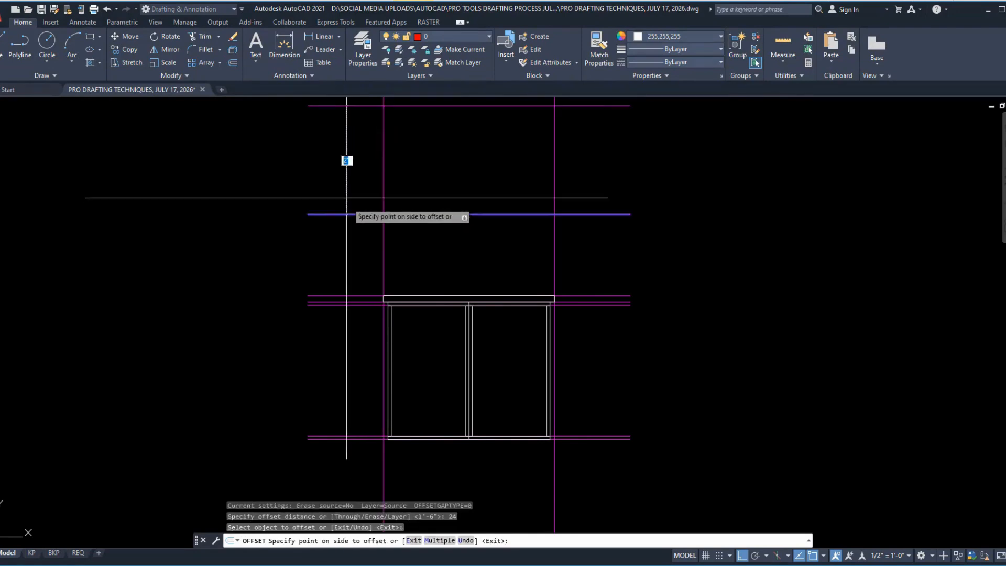
click(336, 130)
key(Return)
Step: Move the left vertical construction line from the countertop's lower-left corner to the cabinet's upper-left corner
scroll(427, 351, up, 6)
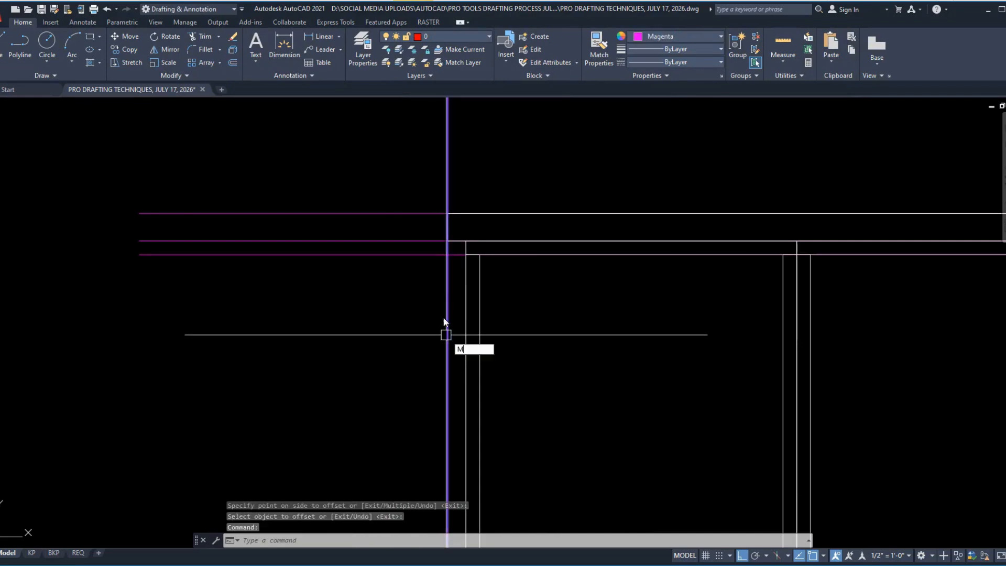
key(Return)
click(448, 240)
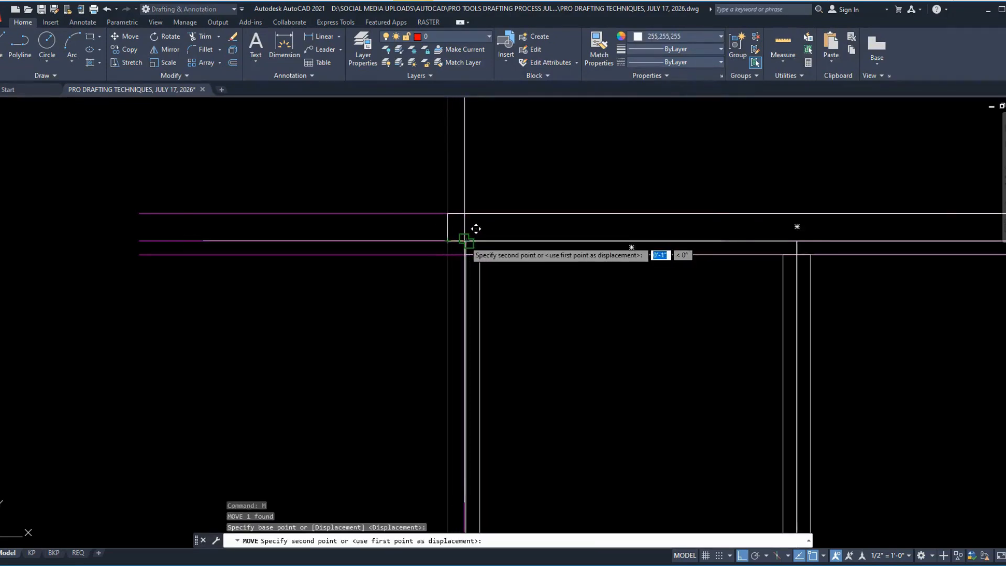
click(465, 240)
Step: Move the right vertical construction line from the countertop's upper-right corner to the cabinet's upper-right corner
scroll(283, 335, down, 4)
scroll(594, 294, up, 4)
click(694, 231)
click(570, 234)
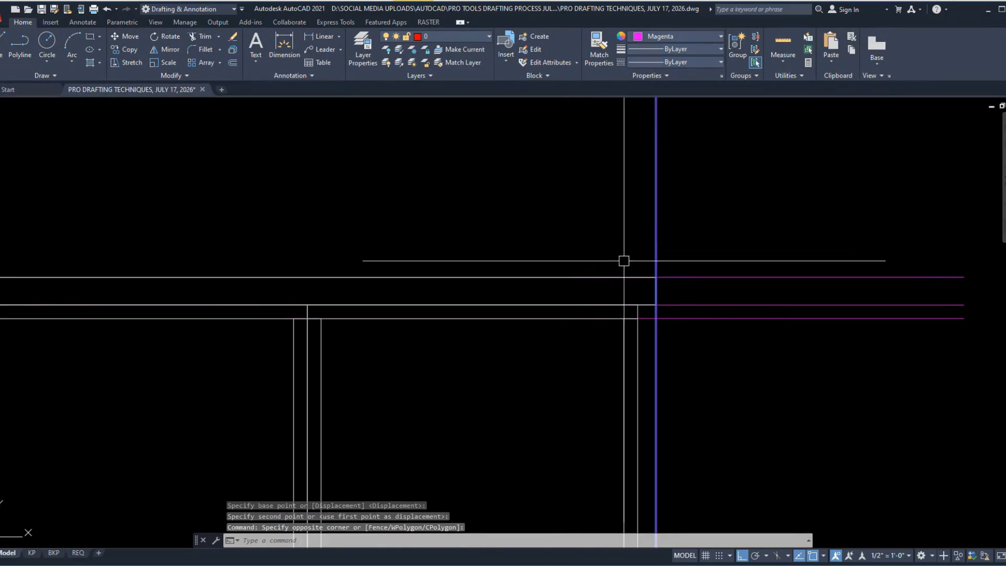
text(M)
key(Return)
click(656, 278)
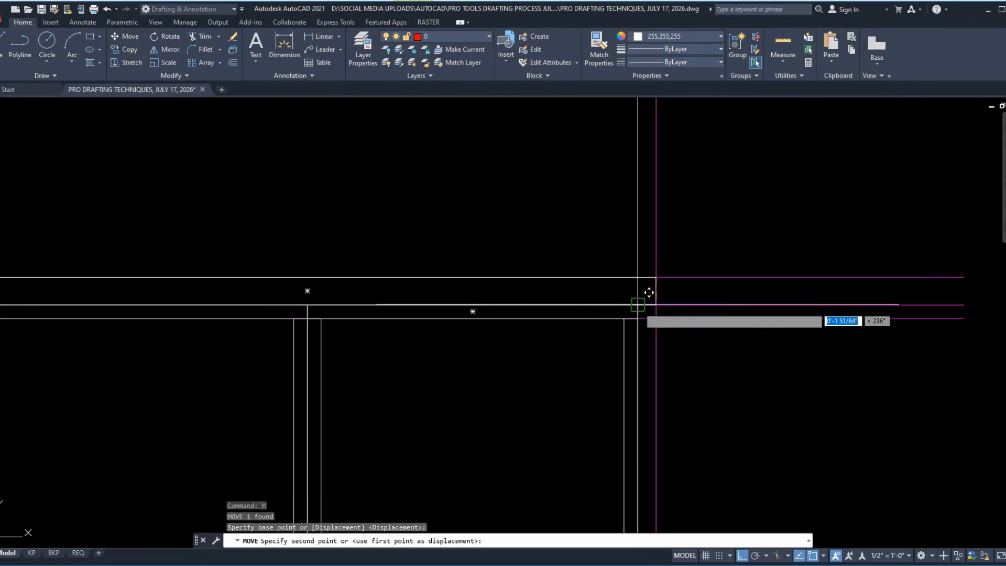
click(637, 304)
Step: Circle the upper frame's 2" border width in the reference PDF and return to the AutoCAD drawing
scroll(608, 351, down, 4)
scroll(597, 398, up, 3)
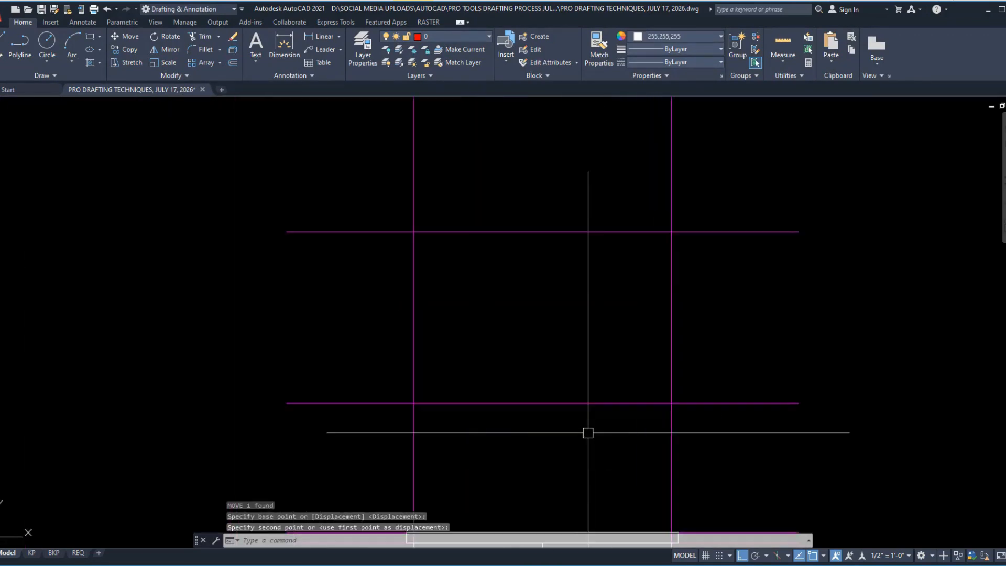
scroll(549, 369, up, 2)
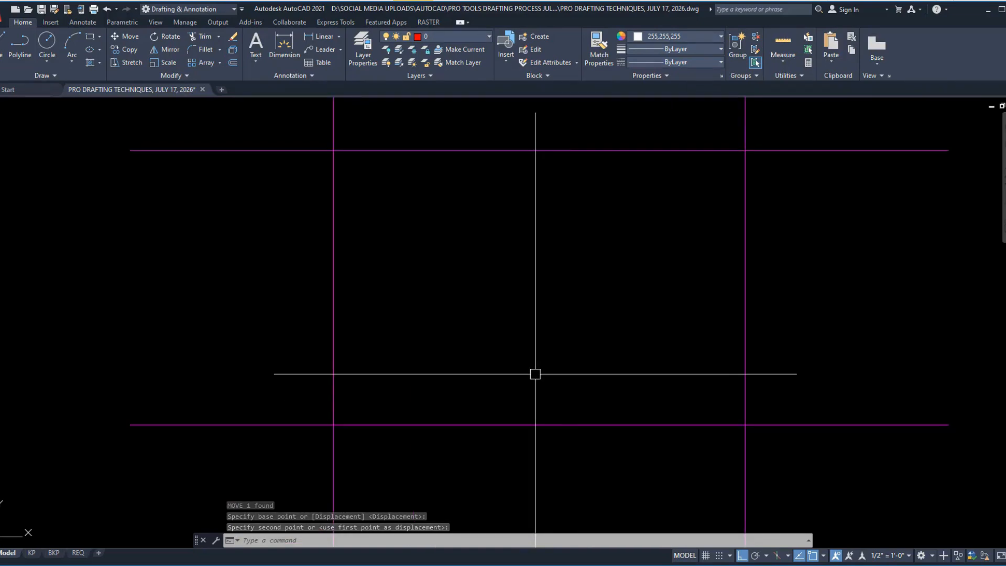
key(alt+Tab)
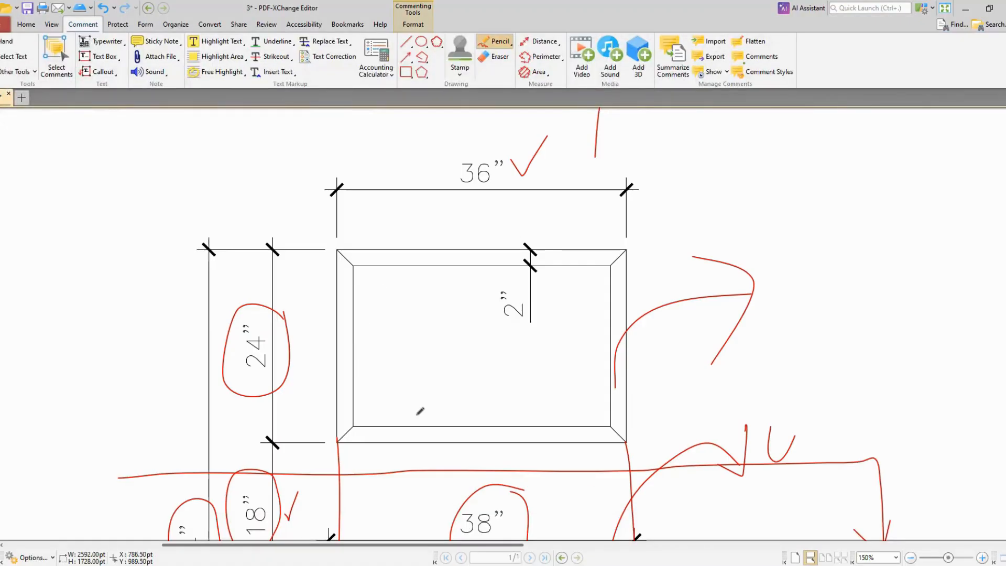
ctrl+scroll(419, 412, up, 3)
ctrl+scroll(559, 298, down, 2)
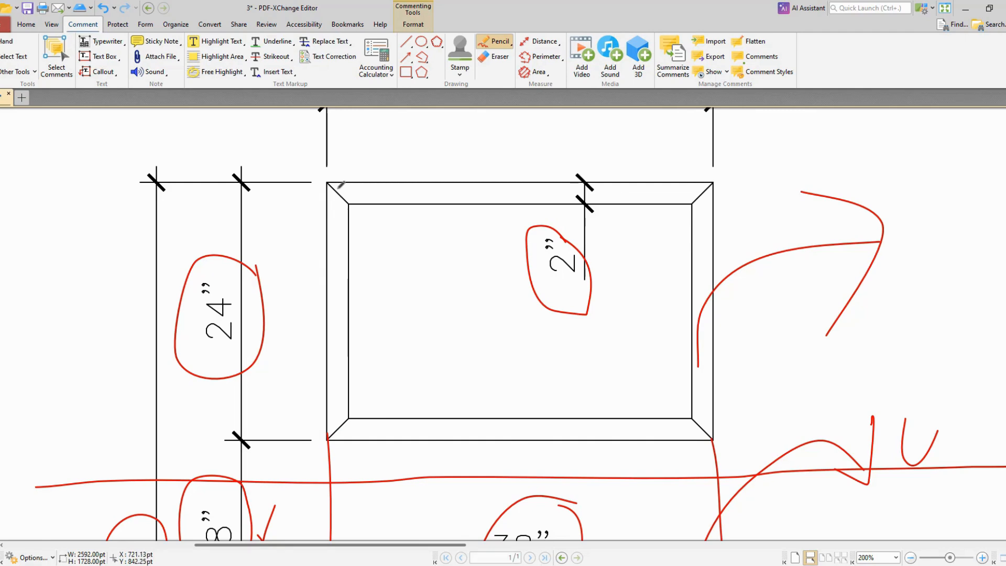
key(alt+Tab)
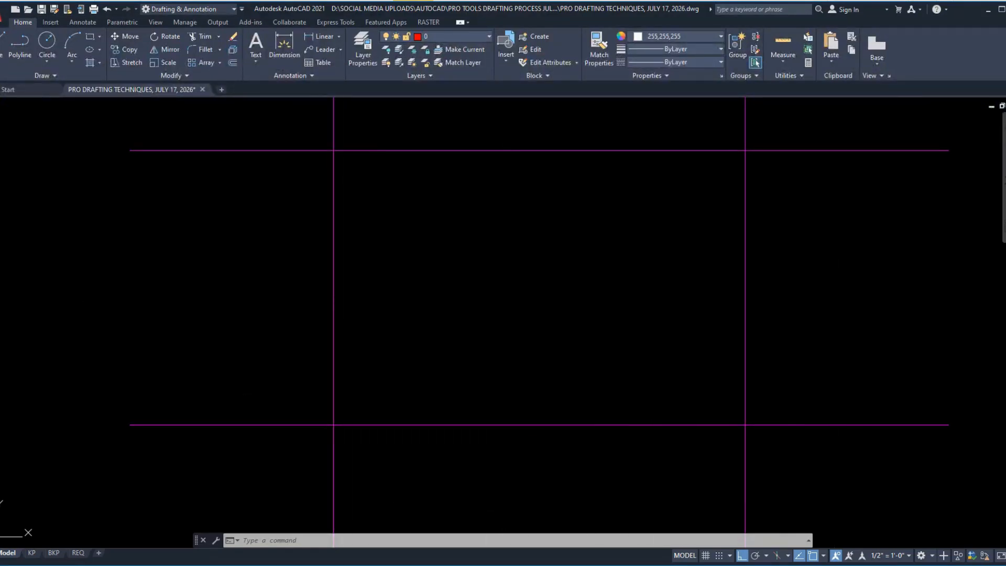
text(B)
key(Return)
key(Escape)
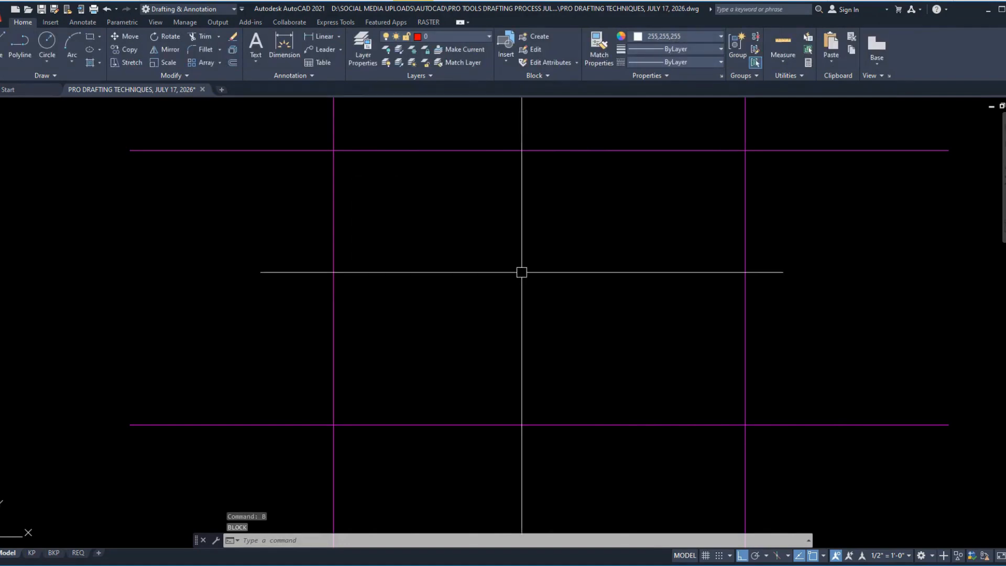
Step: Create a closed boundary polyline for the upper frame's outline inside the four magenta construction lines
text(BO)
key(Return)
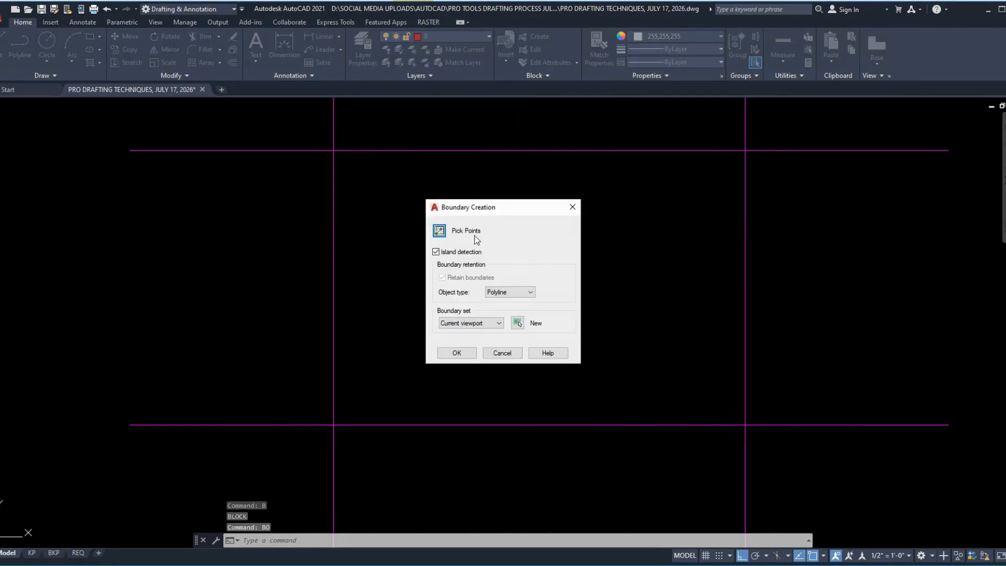
click(440, 233)
click(460, 277)
key(Return)
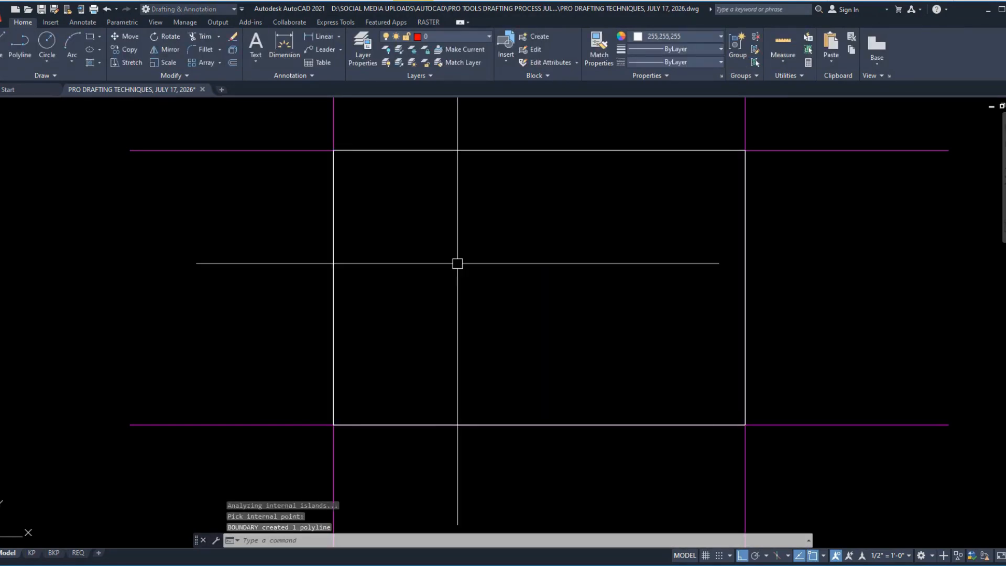
Step: Offset the upper frame's outline 2" inward to form the frame's inner edge
text(o)
key(Return)
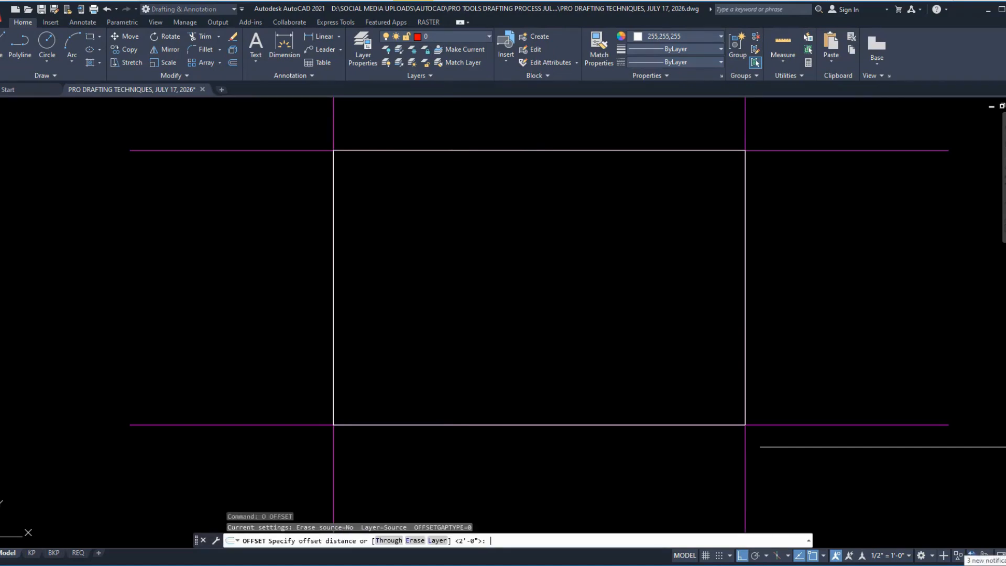
text(2)
key(Return)
click(545, 154)
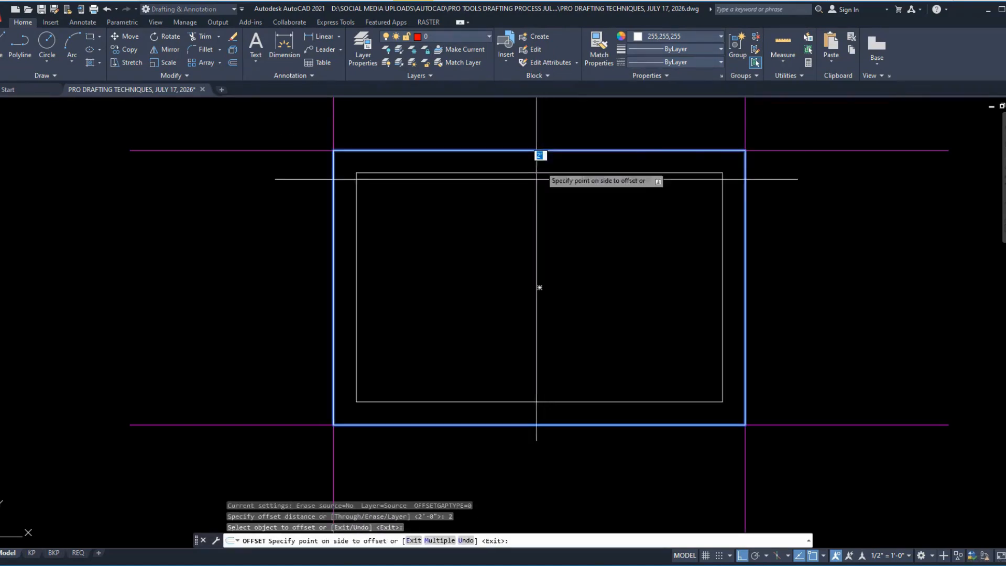
click(521, 218)
key(Return)
Step: Draw diagonal miter lines joining the outer and inner outlines at the frame's upper-left and lower-left corners
text(l)
key(Return)
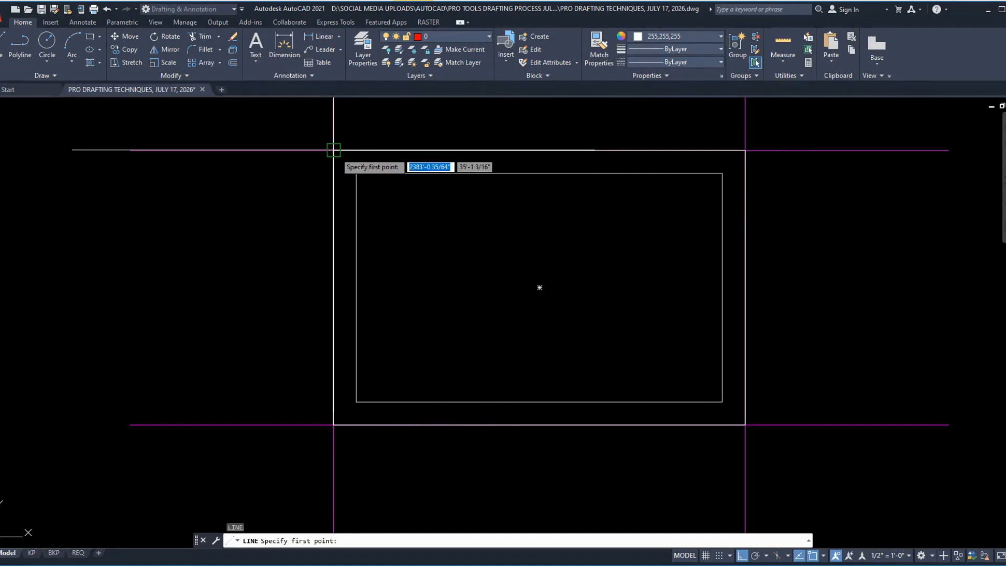
click(334, 151)
click(356, 173)
key(Return)
key(Return)
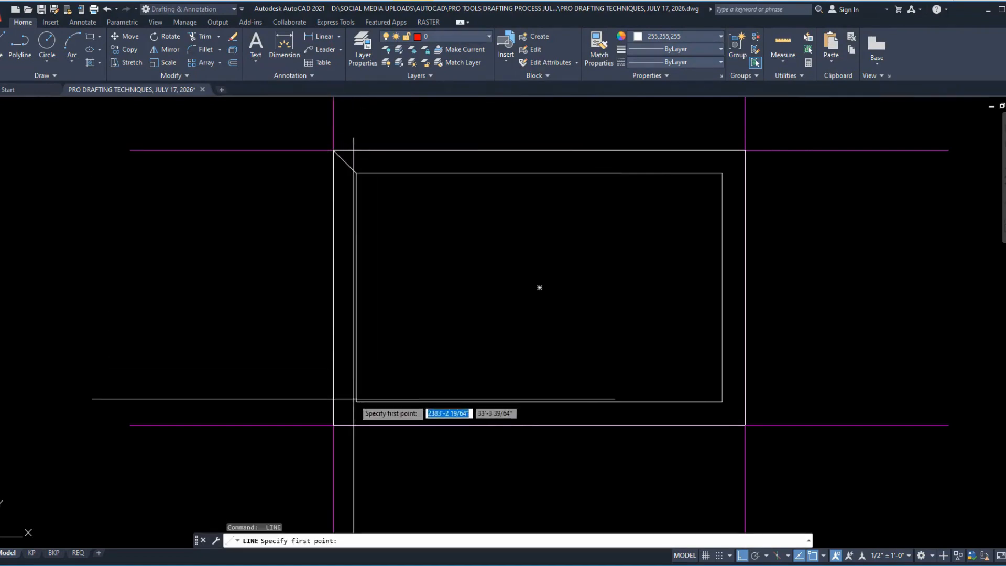
click(334, 425)
click(356, 401)
key(Return)
key(Return)
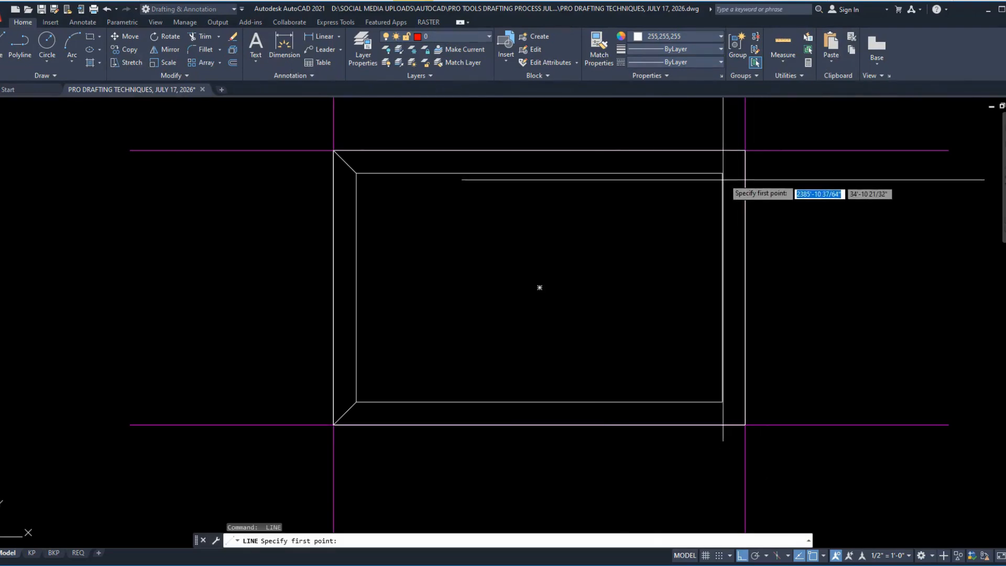
Step: Draw diagonal miter lines joining the outer and inner outlines at the frame's upper-right and lower-right corners
click(745, 150)
click(722, 173)
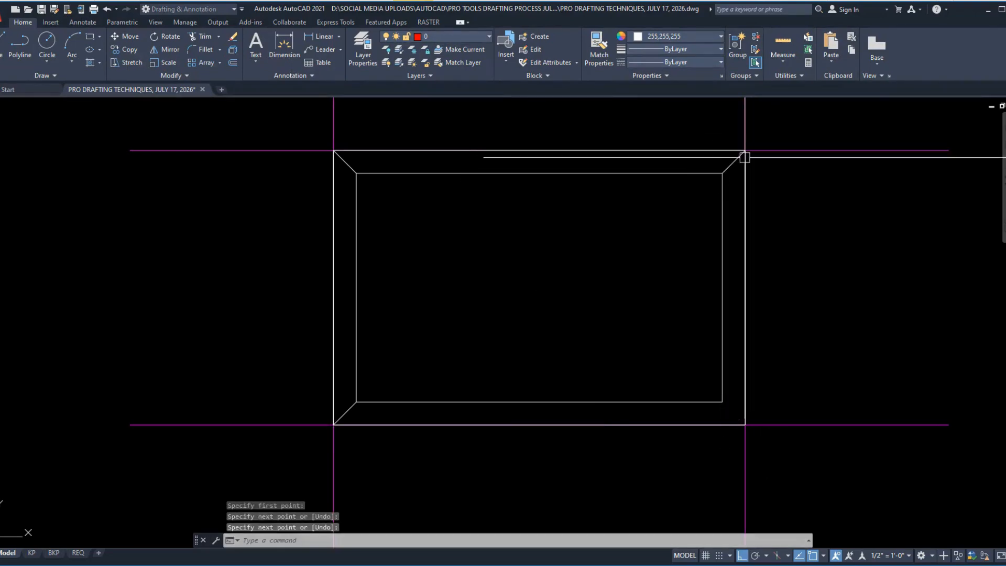
key(Return)
key(Return)
click(723, 402)
click(745, 425)
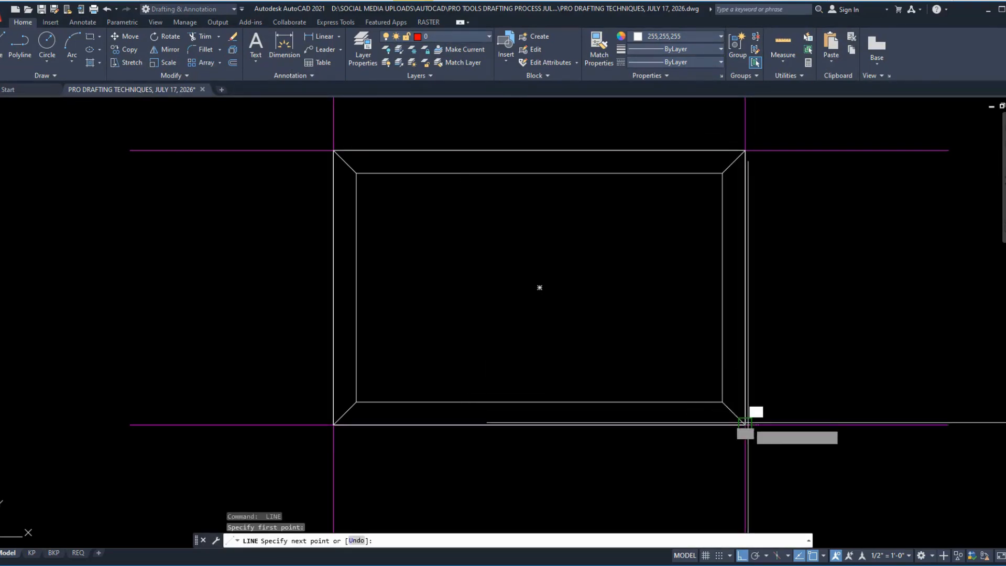
key(Return)
Step: Copy the whole mitered frame with its lower-right corner as base point and paste it as a block in the empty area to its left
click(317, 124)
click(729, 463)
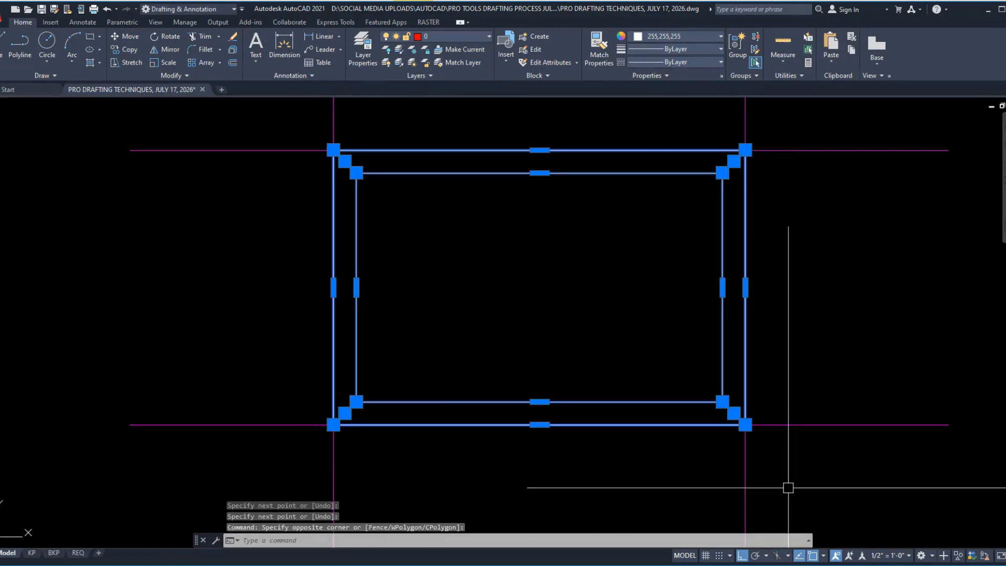
key(ctrl+shift+c)
click(745, 424)
key(Escape)
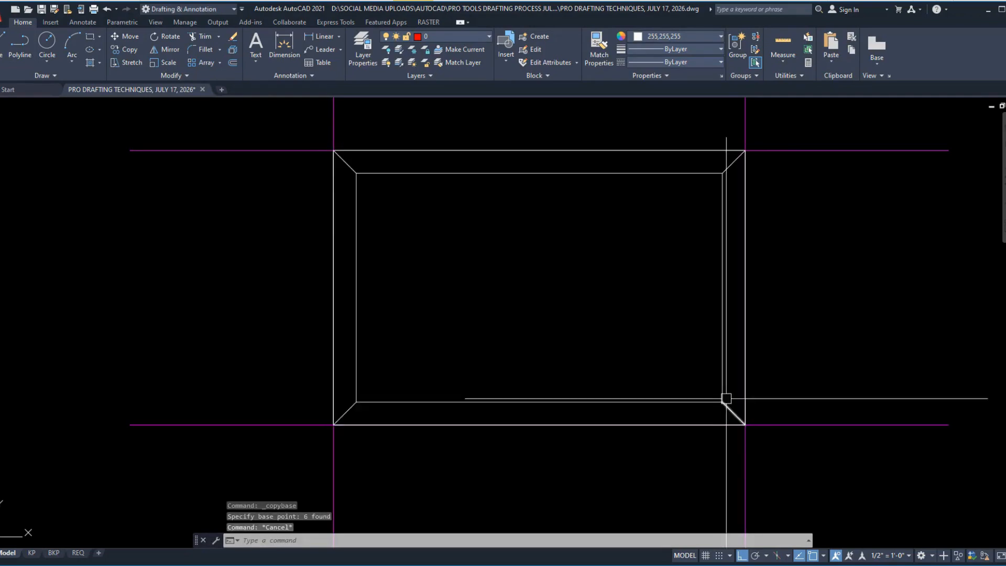
scroll(746, 365, down, 8)
key(ctrl+v)
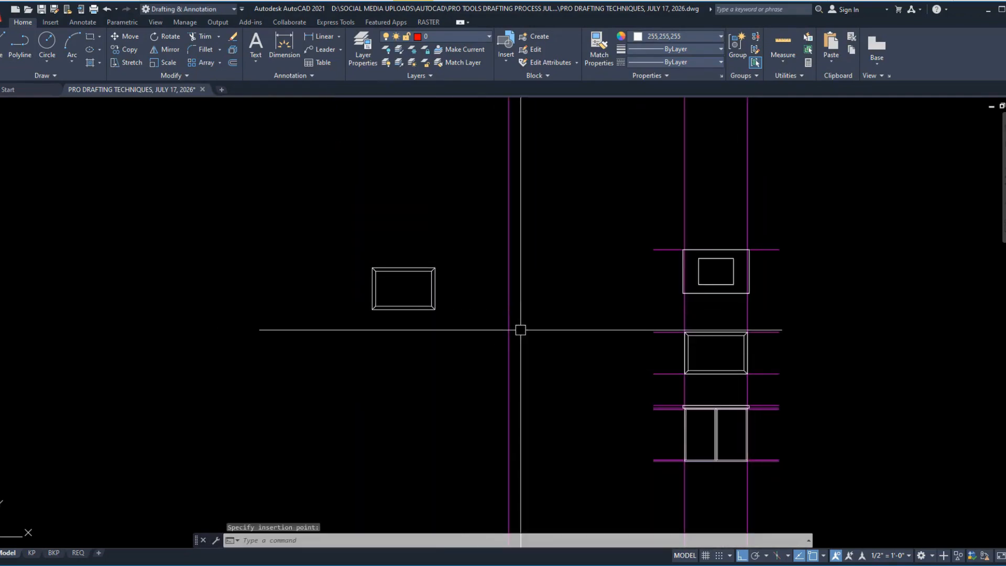
Step: Check the frame in the reference PDF and select the pasted frame block in the AutoCAD drawing to inspect it
scroll(480, 308, up, 8)
middle_drag(568, 272, 763, 254)
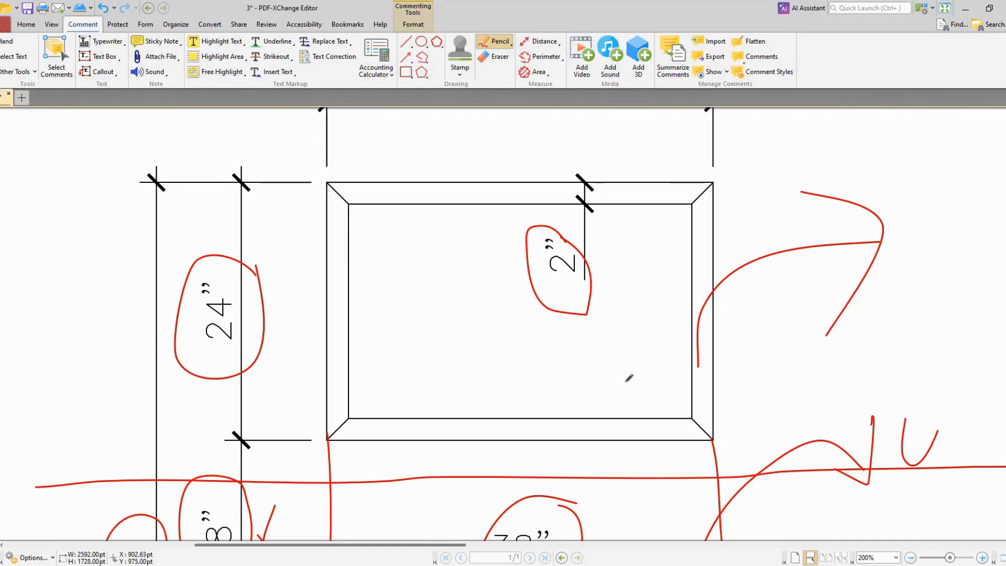
key(alt+Tab)
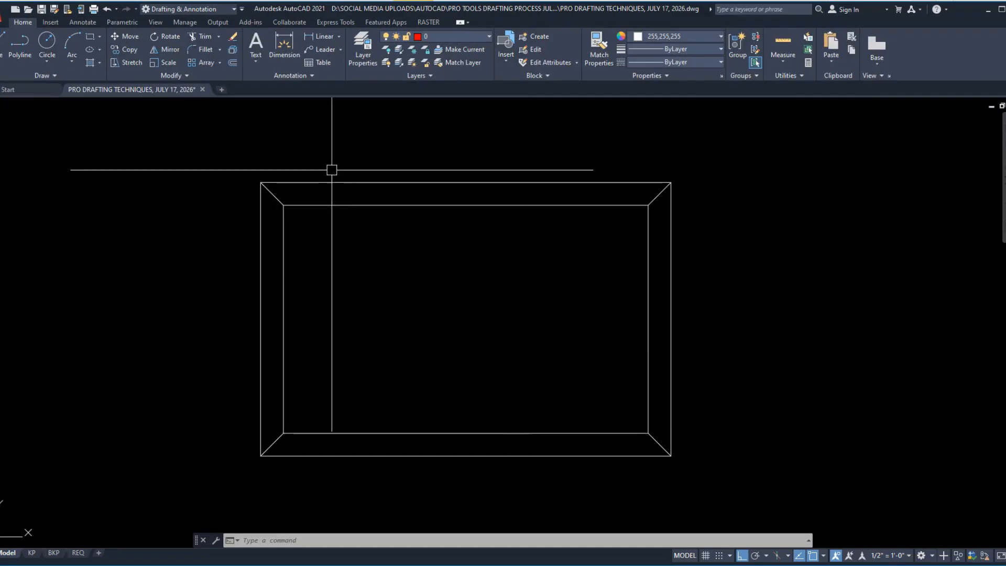
click(323, 185)
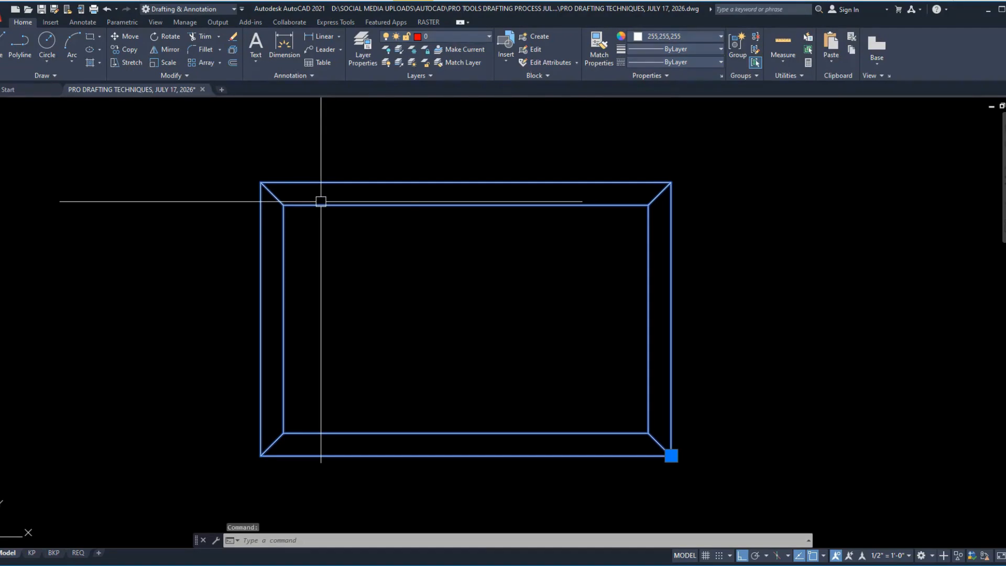
scroll(296, 281, down, 4)
mouse_move(610, 436)
middle_down()
mouse_move(433, 360)
mouse_move(208, 302)
middle_up()
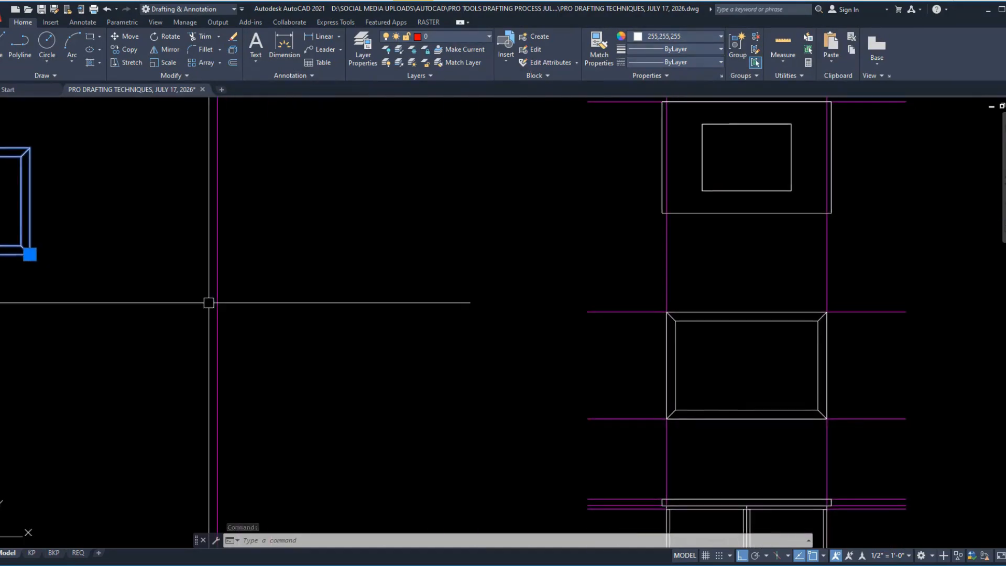
middle_drag(91, 255, 377, 290)
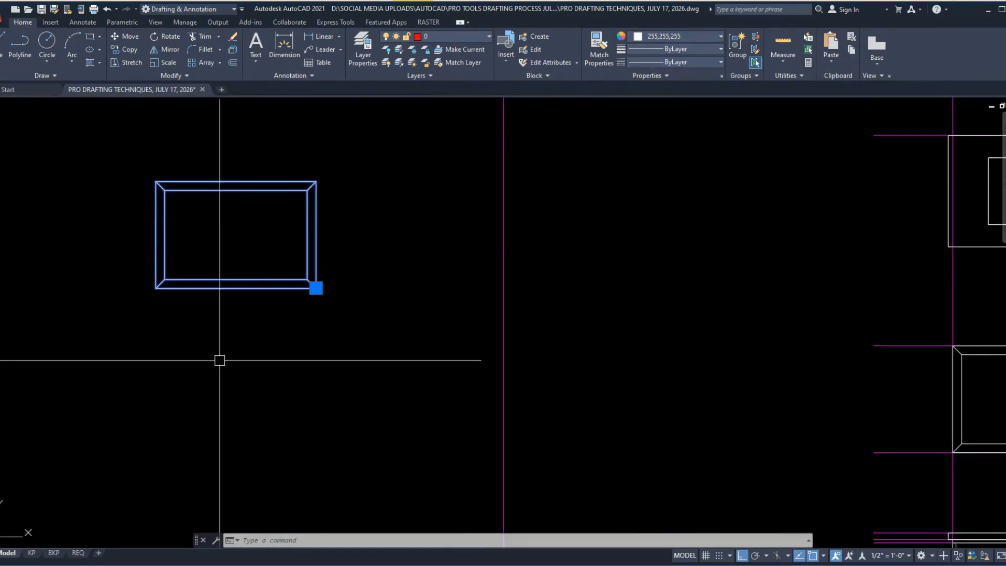
scroll(219, 360, down, 4)
scroll(513, 414, up, 4)
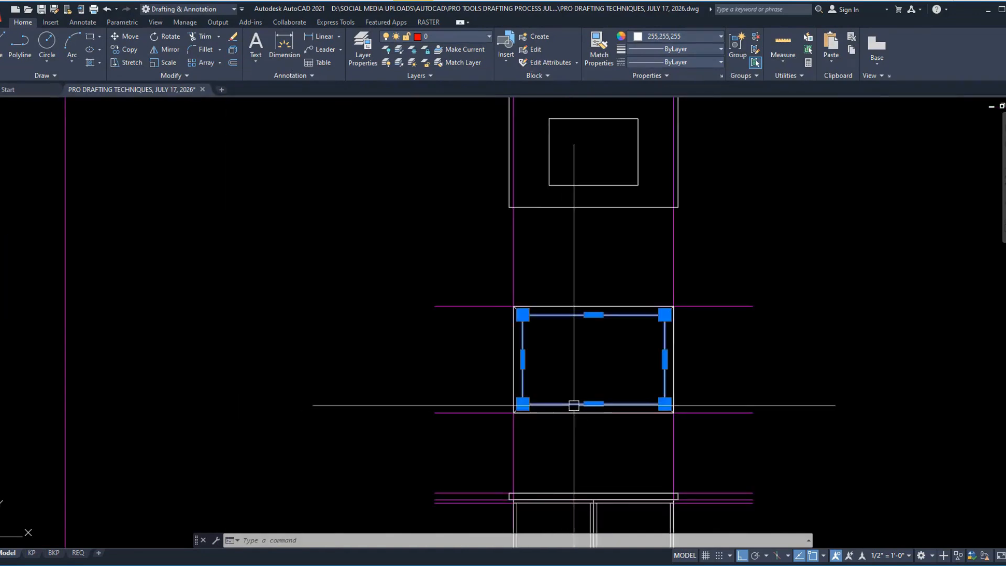
Step: Select the original frame's outer outline, inner outline and upper miter lines individually to examine its separate objects
scroll(574, 405, up, 5)
scroll(633, 460, down, 5)
key(Escape)
scroll(520, 355, up, 4)
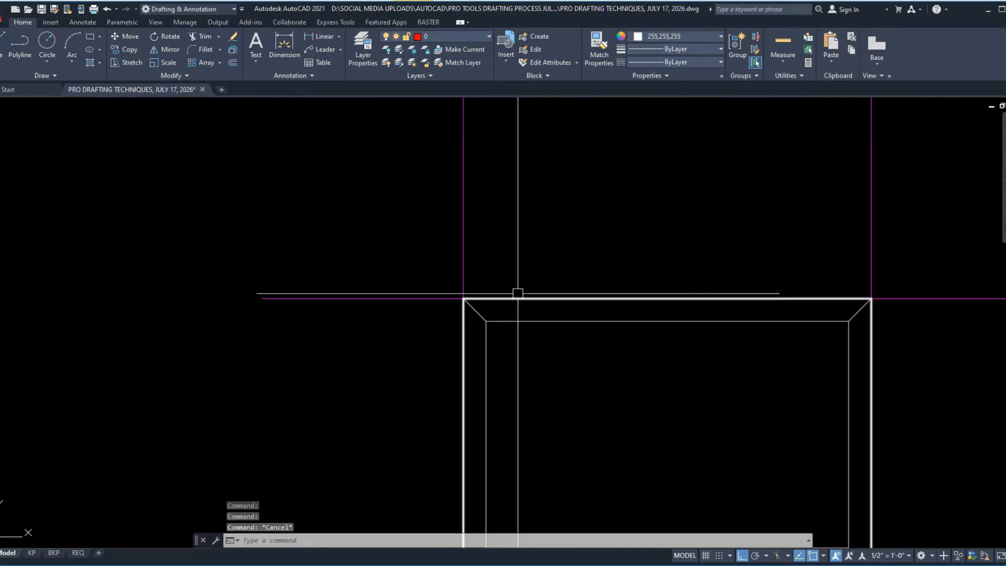
click(498, 301)
click(497, 302)
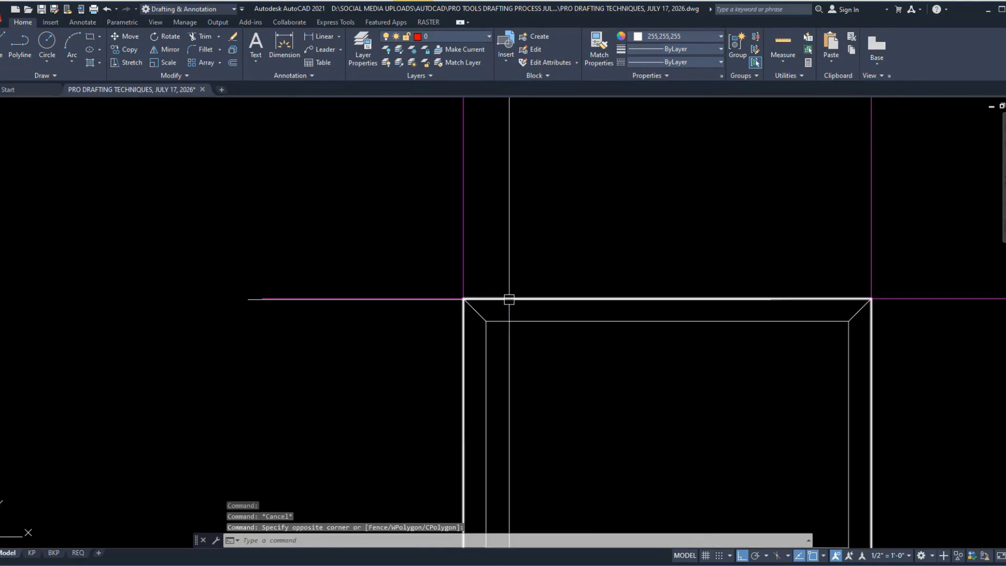
click(509, 300)
key(Escape)
click(516, 321)
key(Escape)
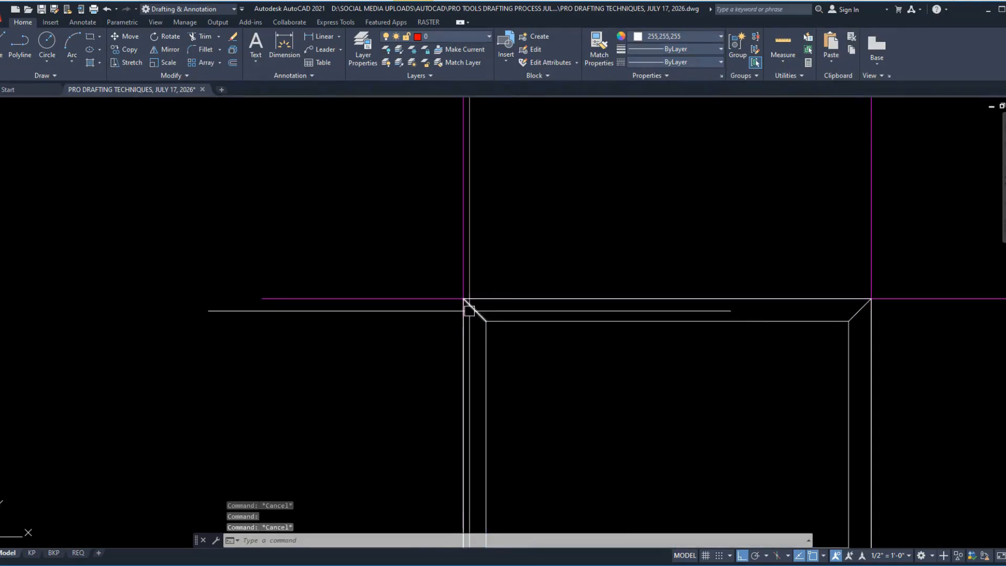
click(470, 310)
key(Escape)
click(859, 310)
key(Escape)
scroll(754, 262, down, 4)
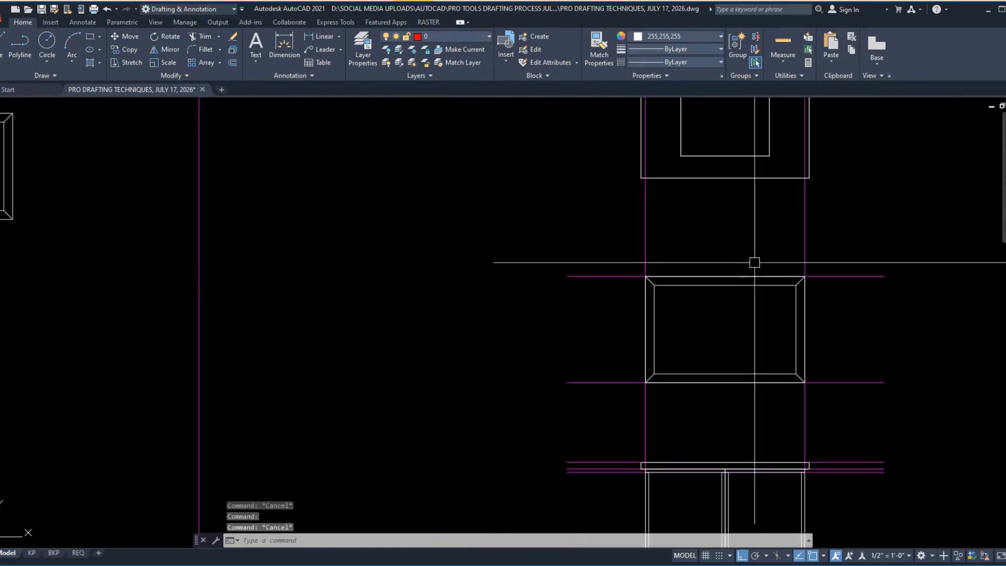
Step: Select all parts of the original frame and the pasted block in turn to compare how each is built
click(585, 238)
click(838, 403)
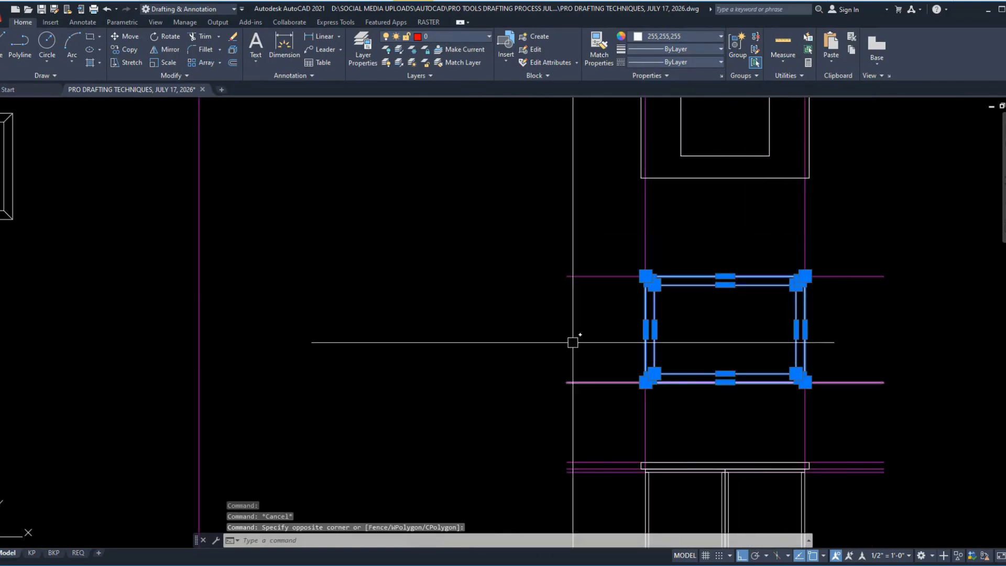
key(Escape)
middle_drag(573, 342, 764, 424)
click(367, 250)
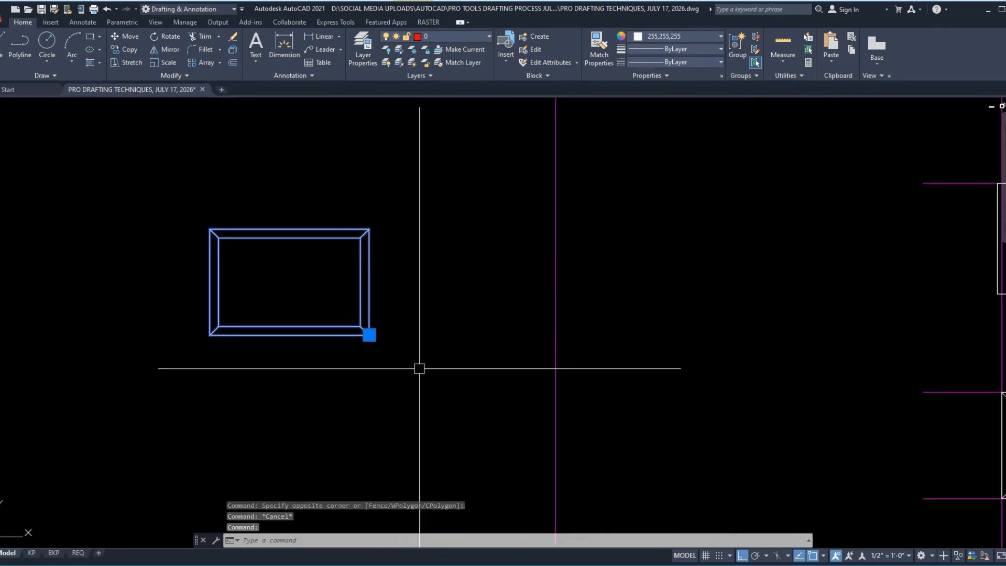
scroll(236, 291, down, 5)
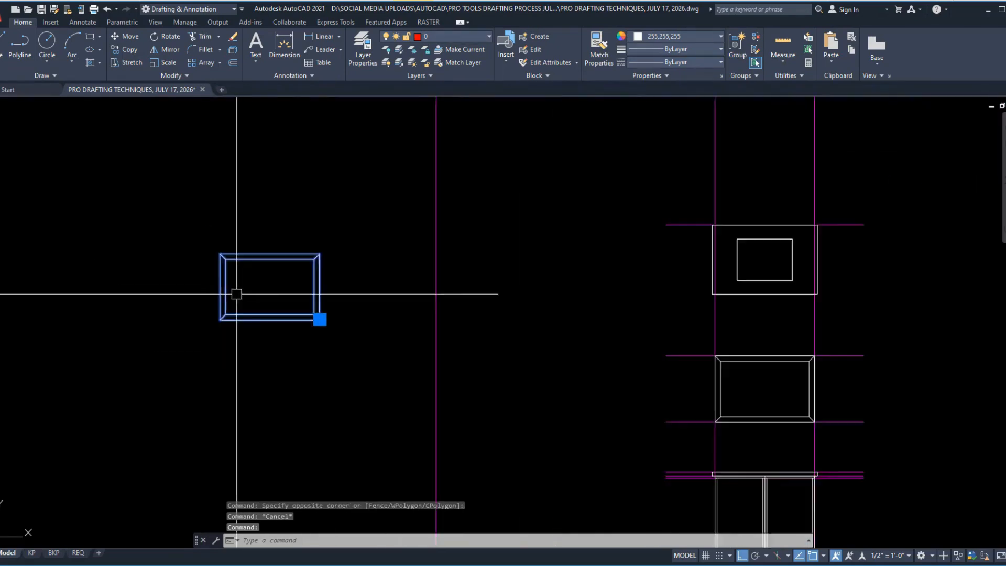
scroll(422, 348, up, 4)
scroll(366, 286, up, 4)
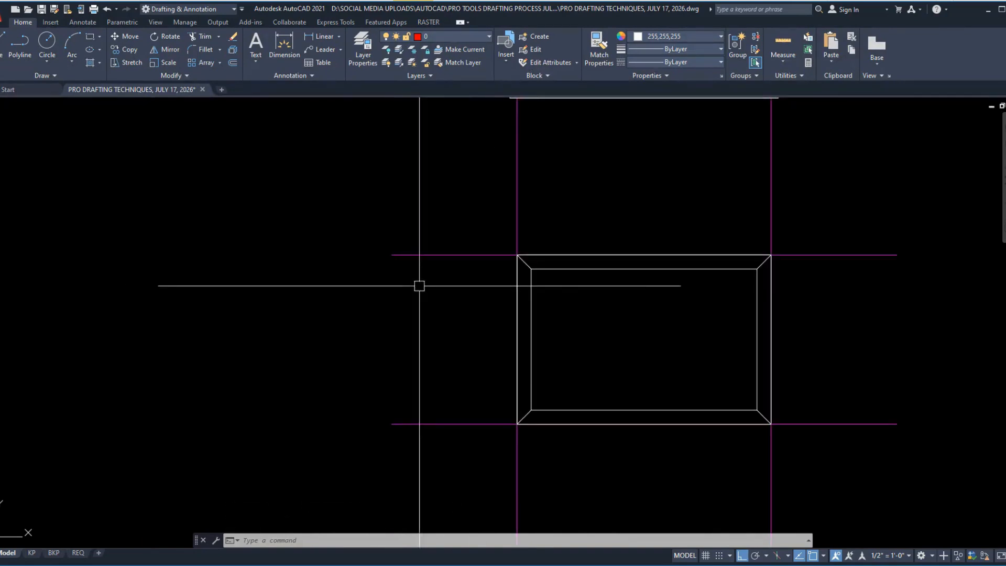
scroll(387, 298, down, 4)
scroll(424, 314, up, 4)
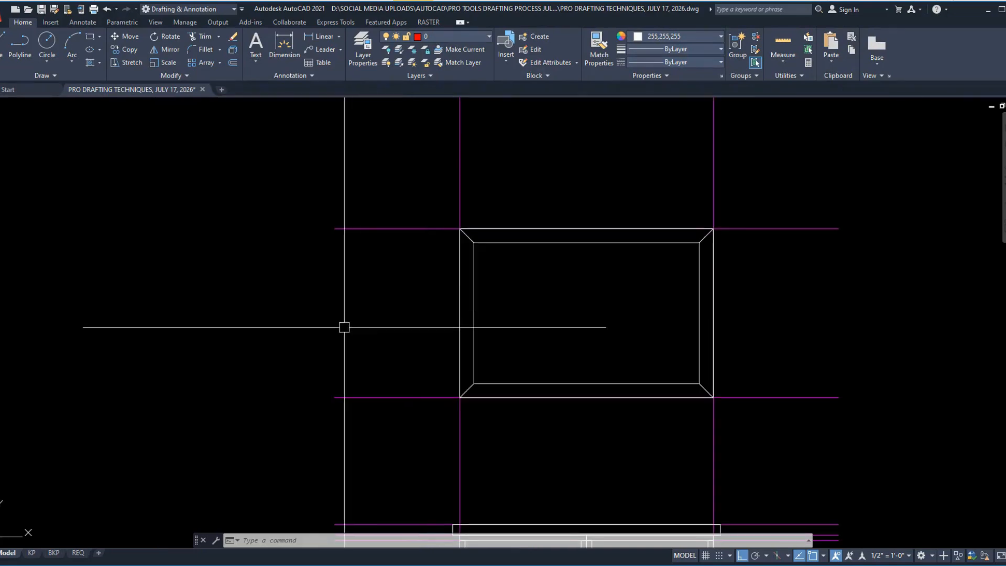
Step: Set the current object color to Red
click(639, 37)
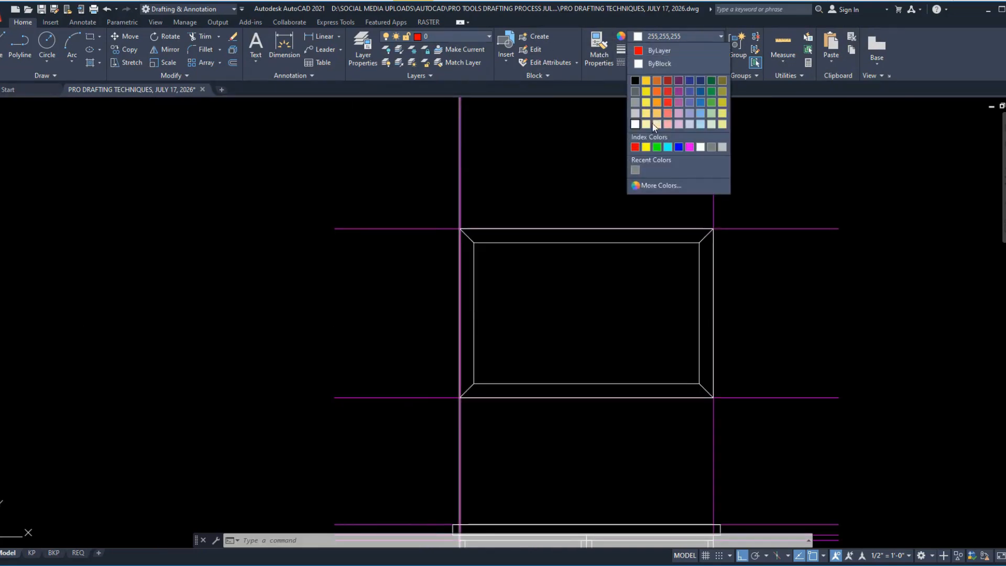
click(632, 147)
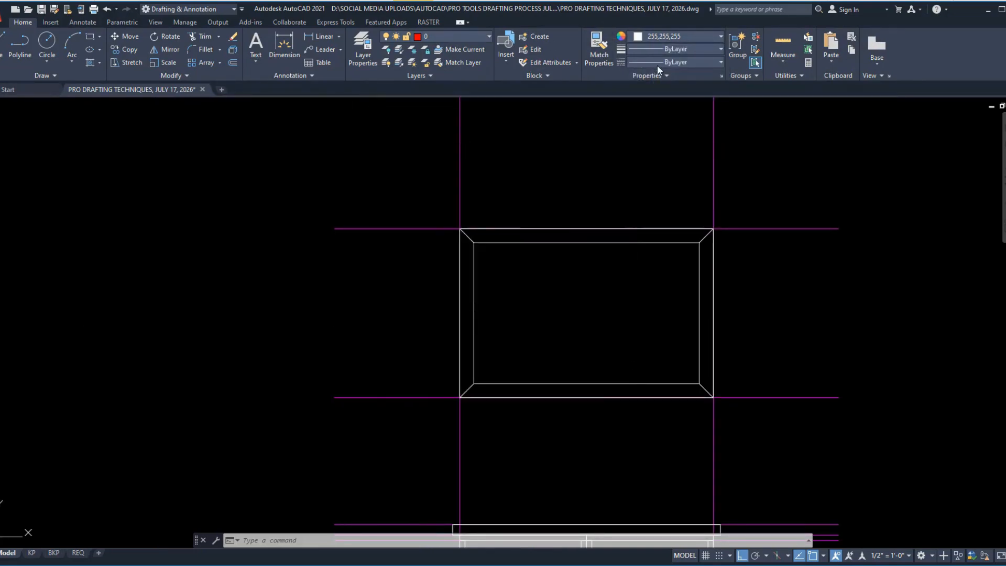
click(652, 36)
click(635, 147)
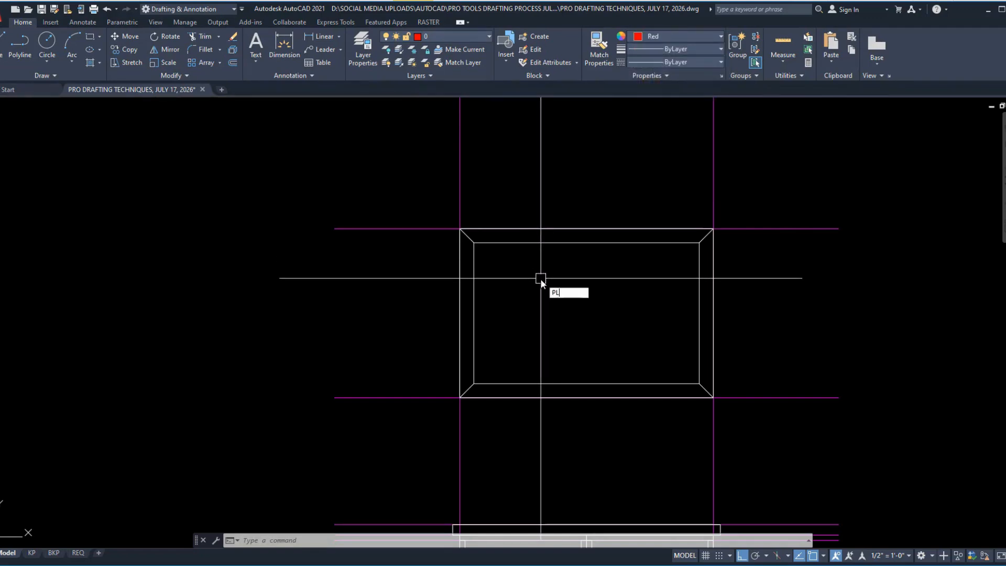
Step: Trace a closed polyline around the original frame's left mitered side through its outer and inner corners
text(PL)
key(Return)
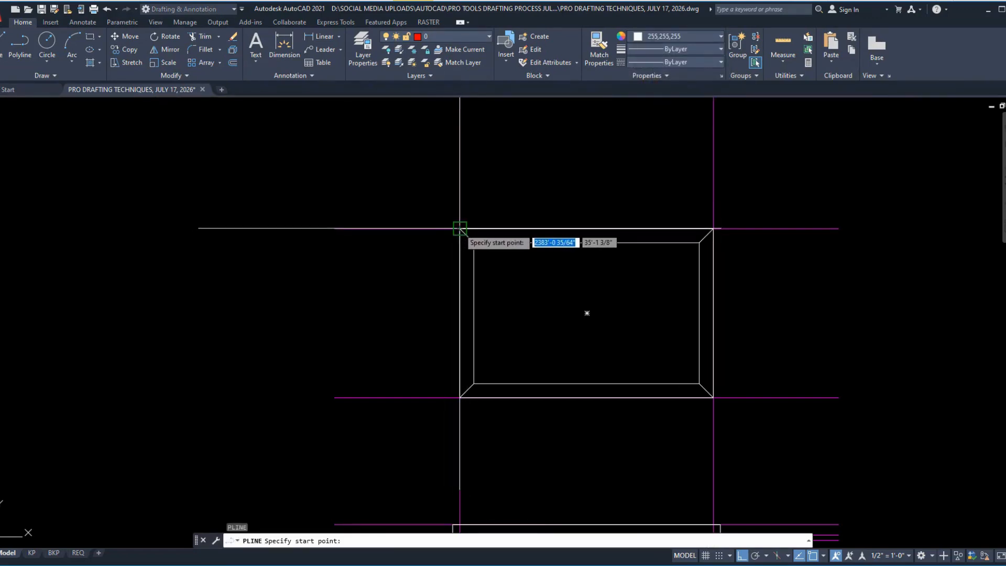
click(460, 228)
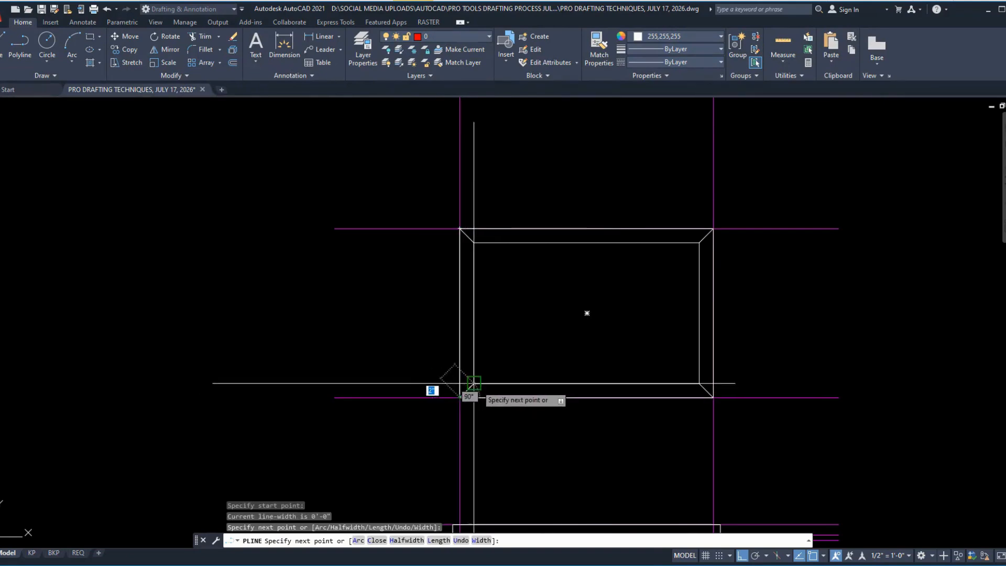
click(474, 383)
click(474, 242)
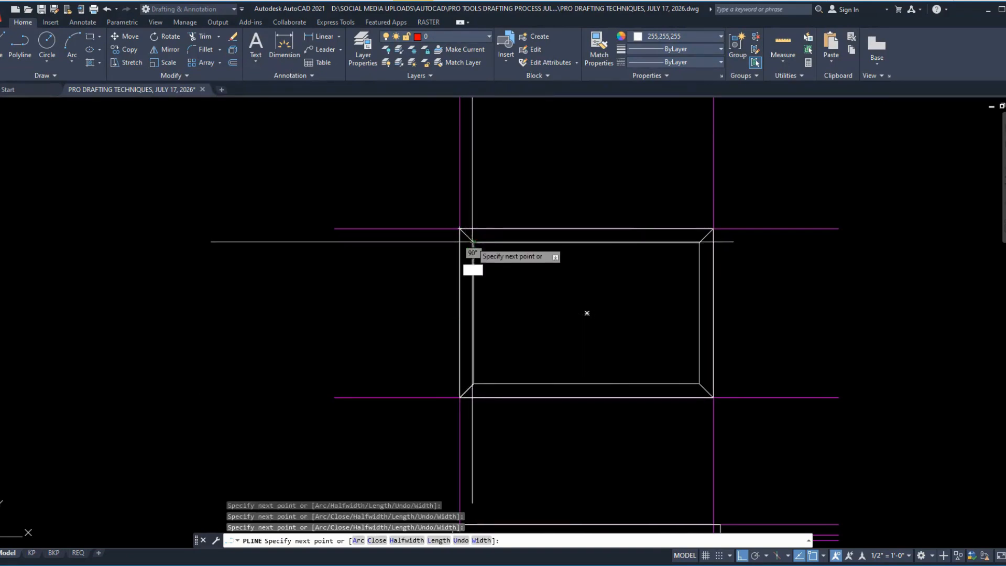
key(Return)
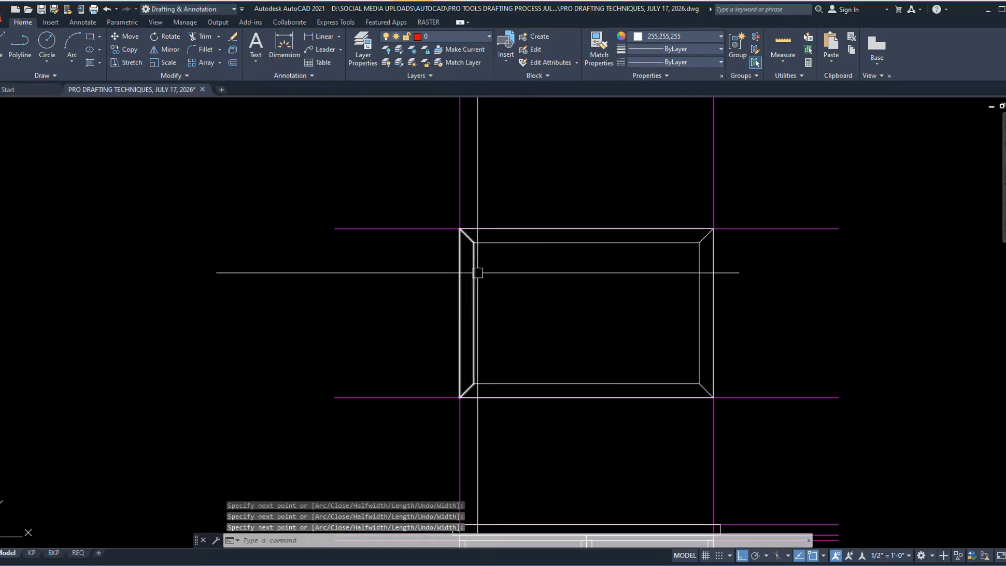
Step: Move the traced left mitered polyline straight up to the empty area above the plan
click(476, 273)
text(m)
key(Return)
click(545, 314)
scroll(529, 361, down, 3)
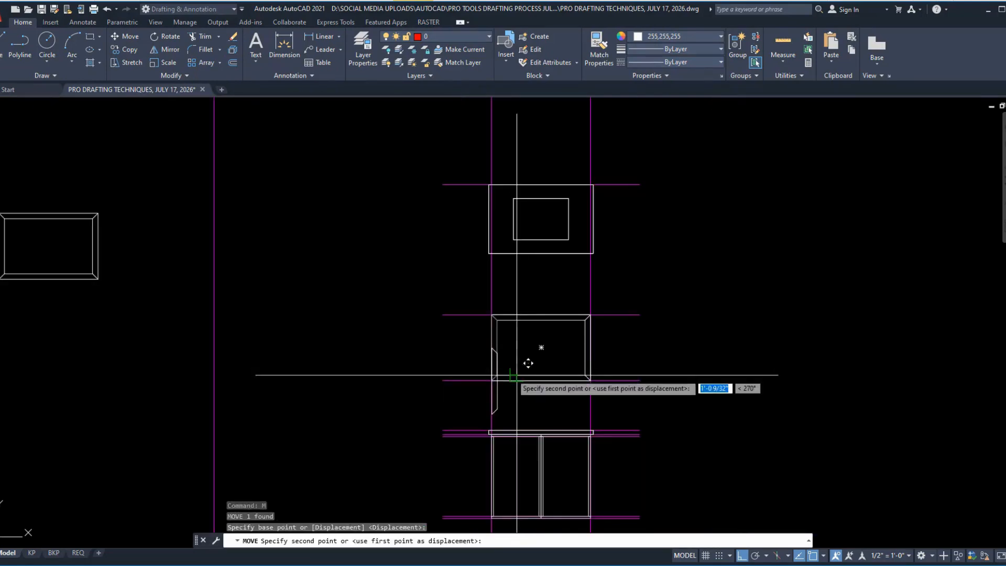
scroll(521, 315, up, 3)
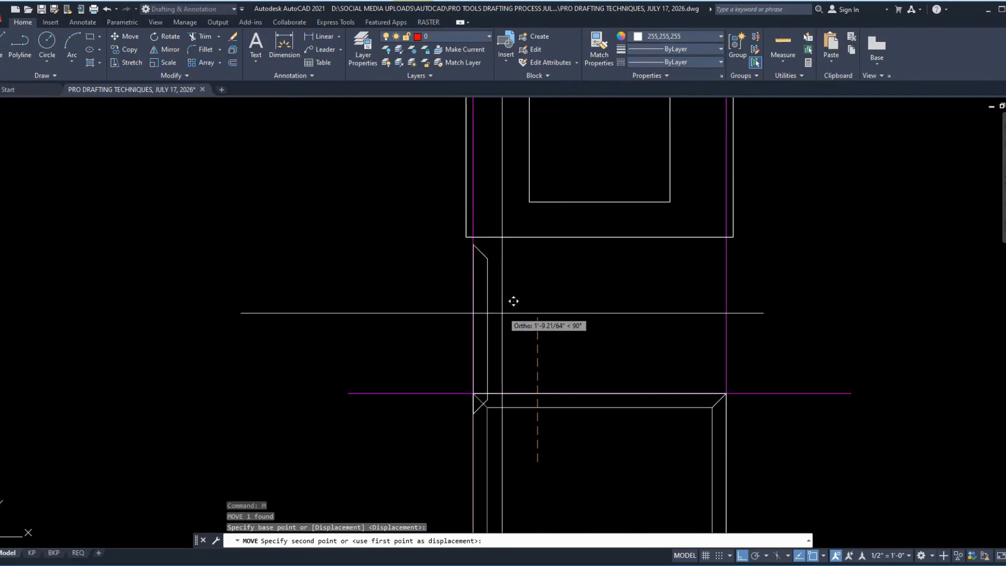
scroll(512, 299, down, 3)
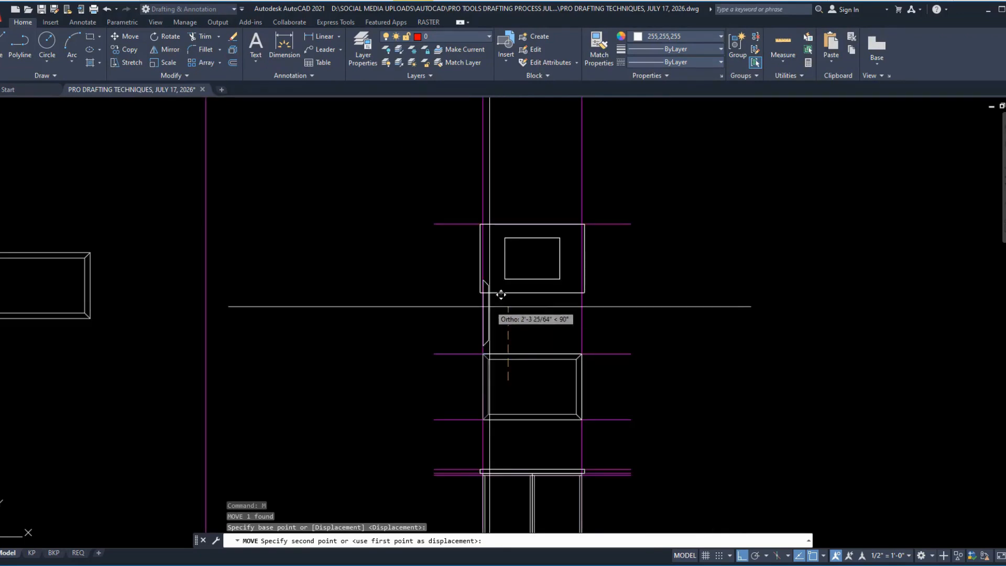
click(490, 141)
key(Escape)
Step: Mirror the left mitered piece about the vertical centerline of the plan's inner rectangle, keeping the source object
scroll(492, 104, up, 2)
scroll(492, 109, up, 5)
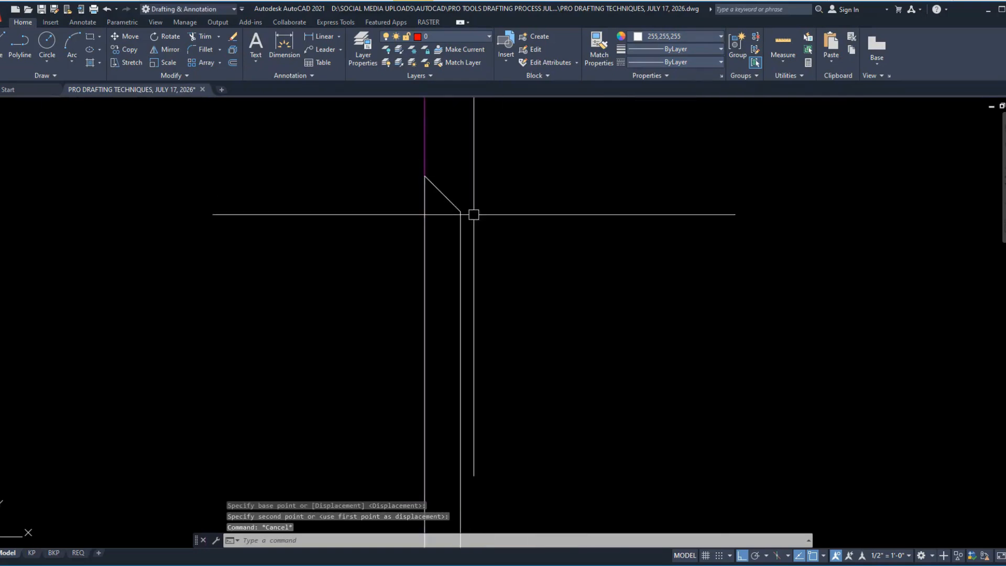
scroll(435, 229, down, 3)
click(444, 240)
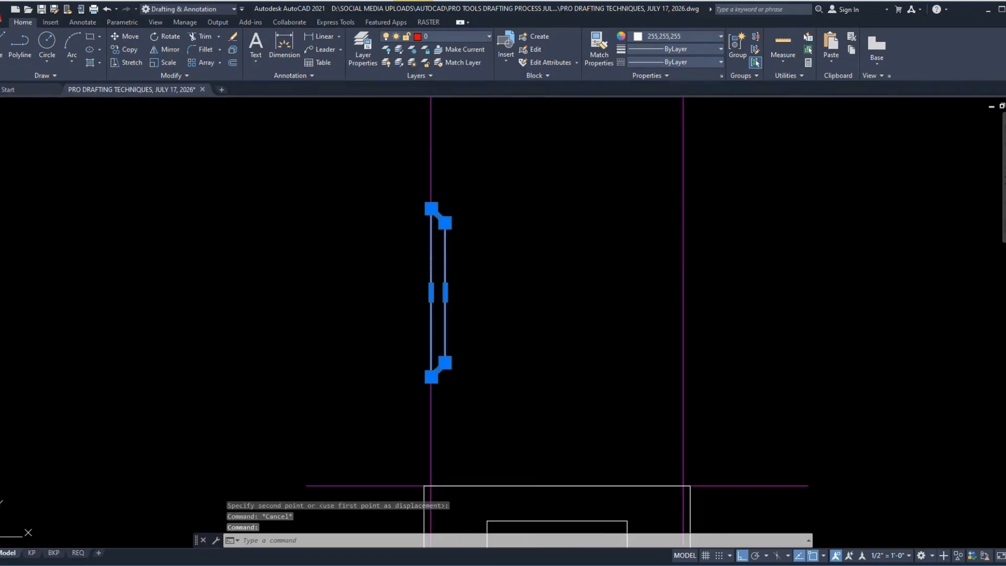
scroll(511, 234, down, 2)
text(mi)
key(space)
click(540, 412)
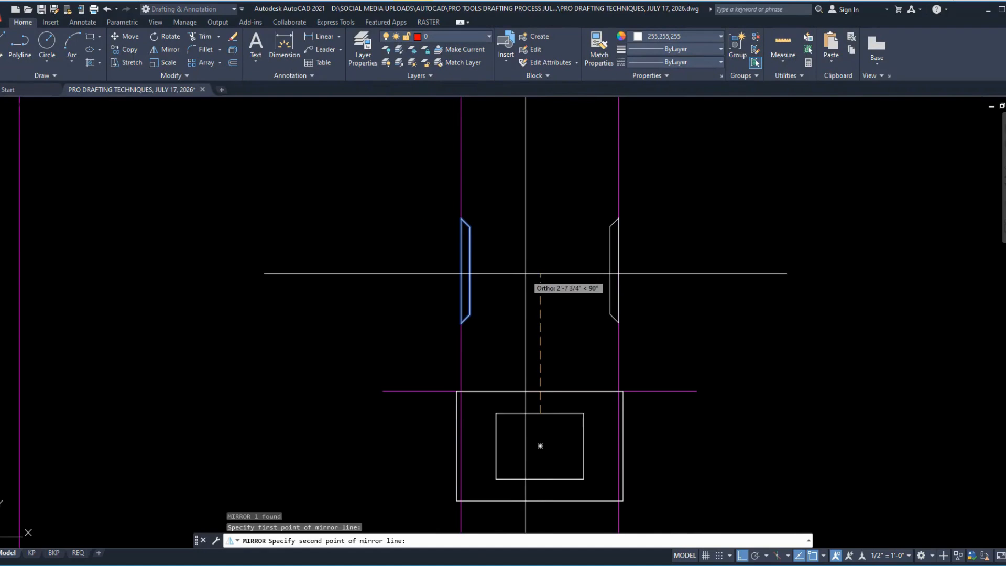
click(526, 273)
text(N)
key(Return)
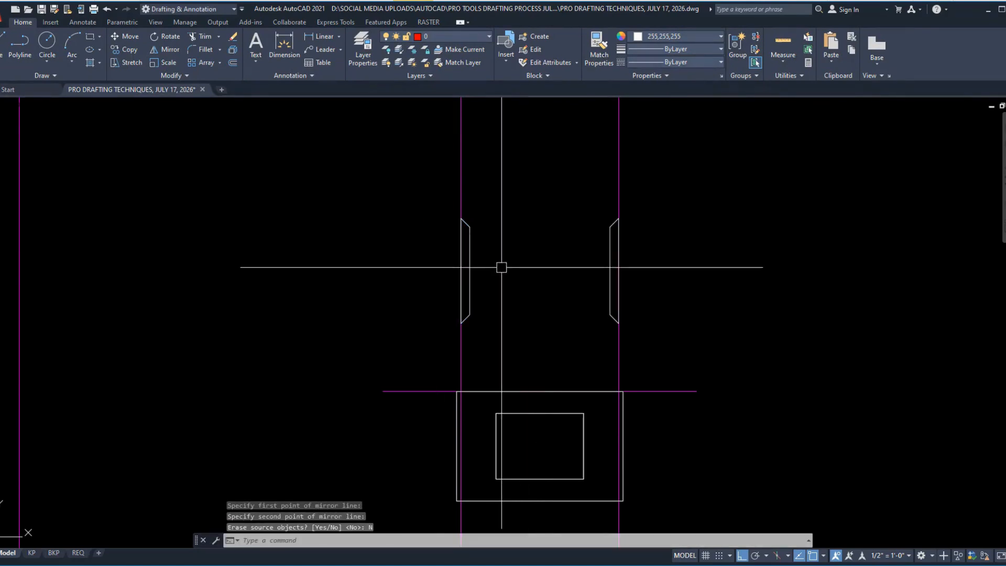
Step: Copy the left mitered piece horizontally into the space between the two side pieces
click(470, 268)
text(CO)
key(space)
click(506, 239)
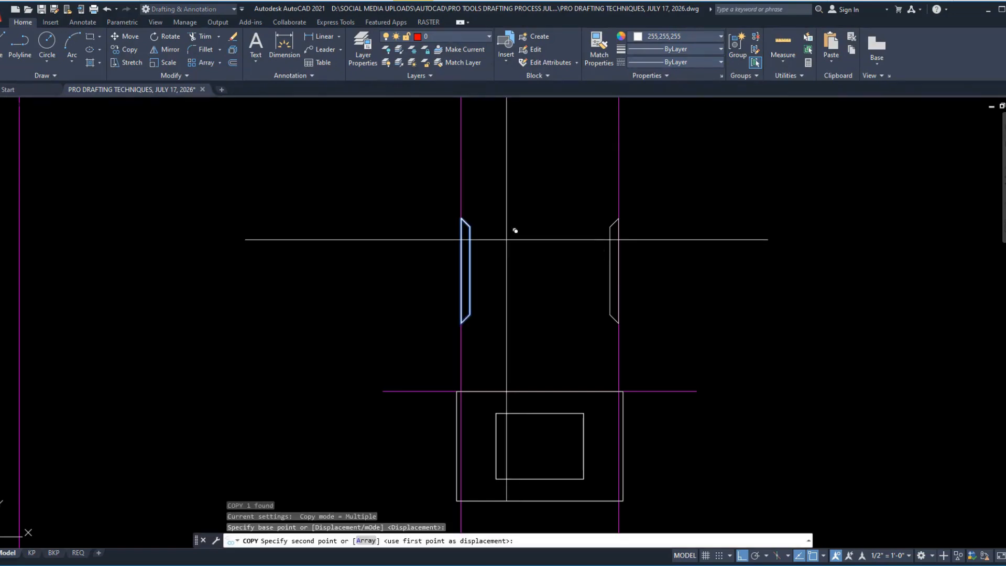
click(574, 242)
key(Escape)
Step: Rotate the copied piece to horizontal with its long edge facing up
click(557, 249)
click(527, 257)
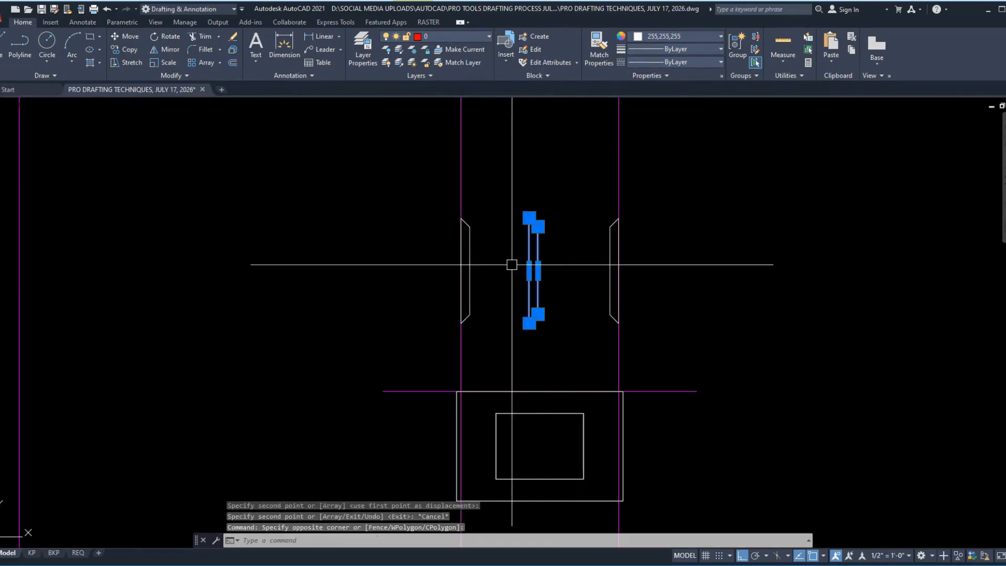
text(RO)
key(space)
click(553, 187)
click(557, 213)
Step: Move the horizontal piece by its outer left corner onto the top outer corner of the left side piece
click(534, 215)
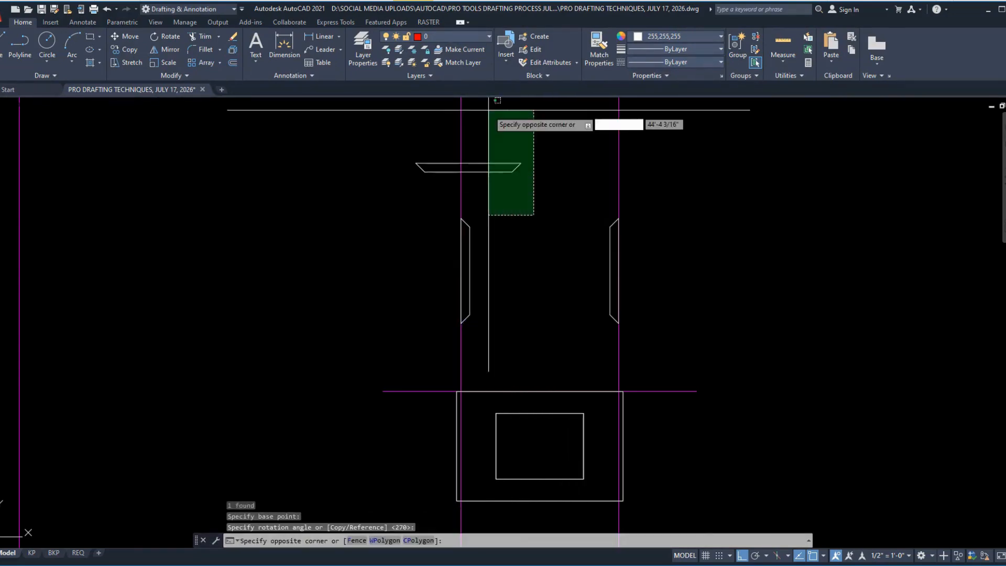
click(487, 110)
text(M)
key(space)
scroll(624, 165, up, 6)
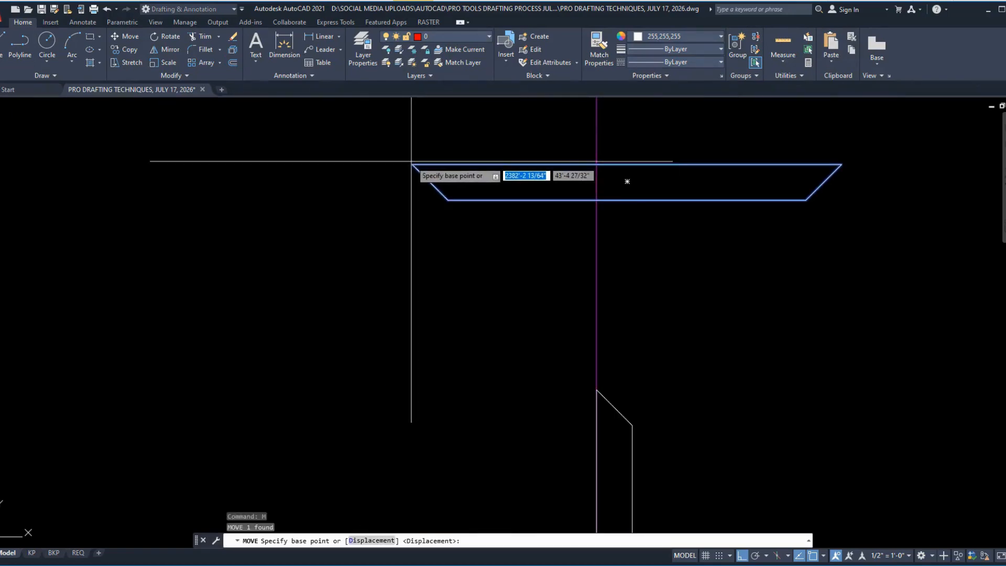
click(413, 163)
click(596, 390)
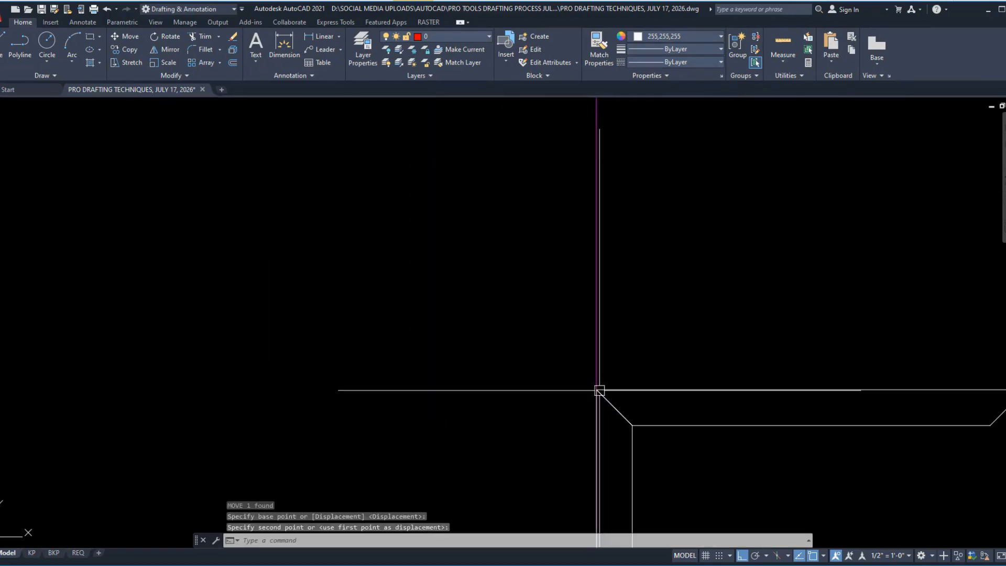
Step: Stretch the right end of the horizontal piece to the top outer corner of the right side piece
scroll(417, 286, down, 3)
scroll(417, 285, down, 1)
scroll(526, 321, up, 3)
click(496, 322)
click(436, 166)
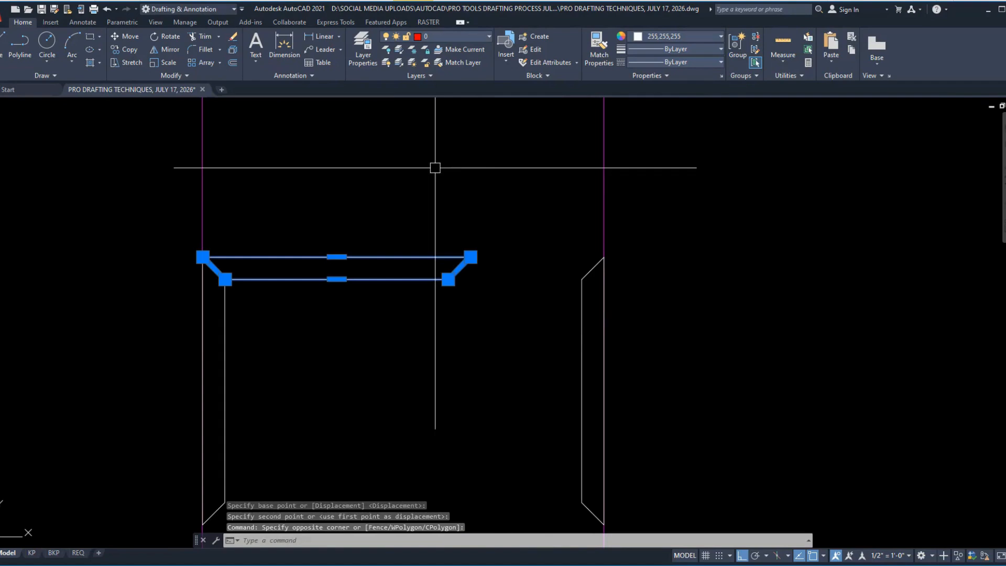
text(S)
key(space)
click(470, 258)
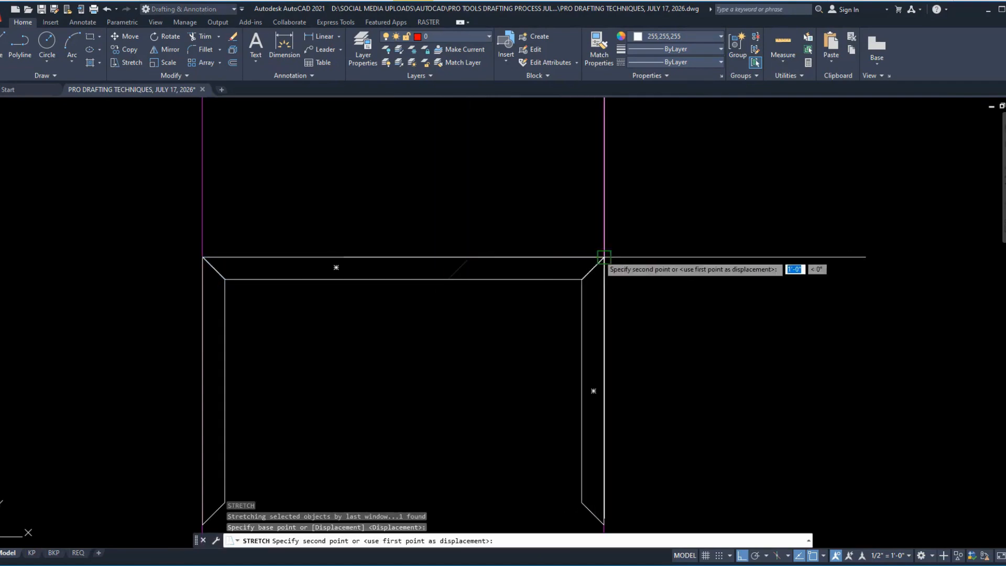
click(605, 258)
Step: Mirror the top piece about the horizontal line through the side pieces' center to form the bottom, keeping the source
click(500, 308)
click(436, 236)
scroll(506, 197, down, 3)
text(MI)
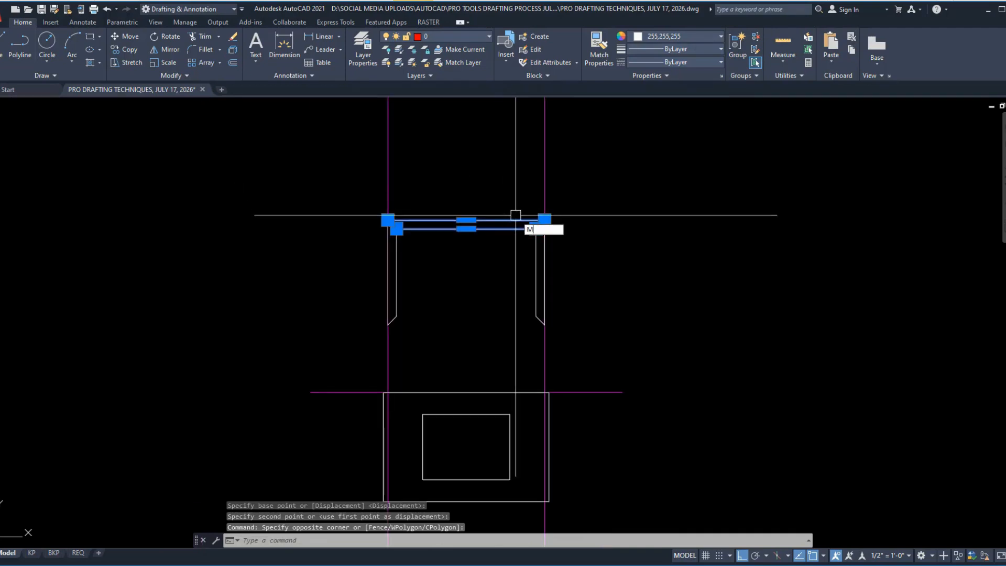
key(space)
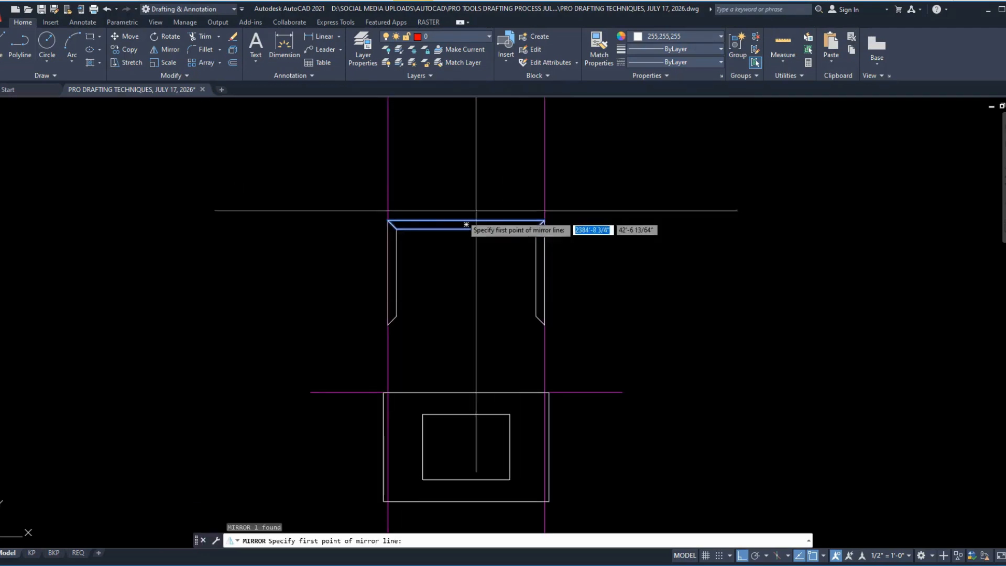
click(543, 272)
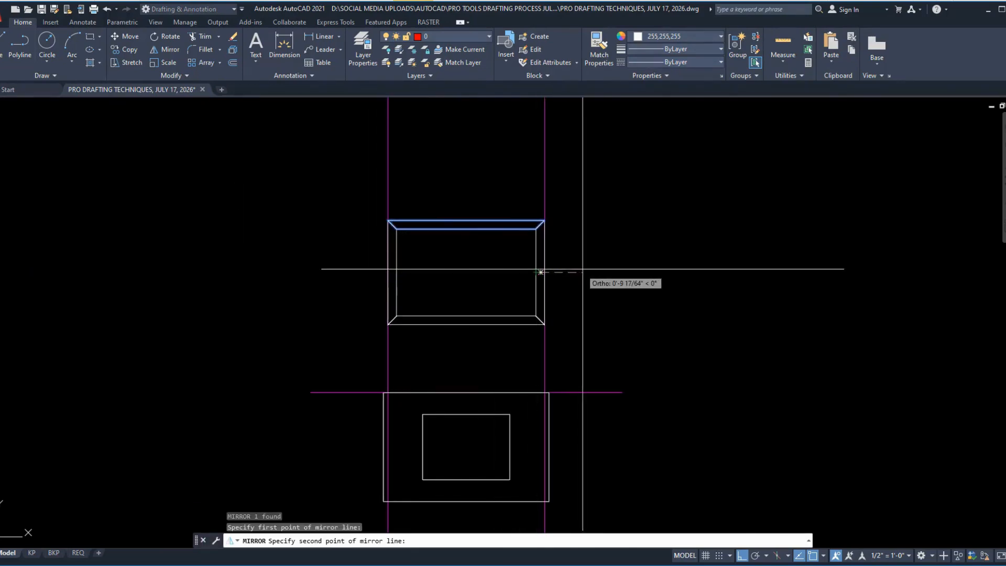
click(624, 272)
text(N)
key(Return)
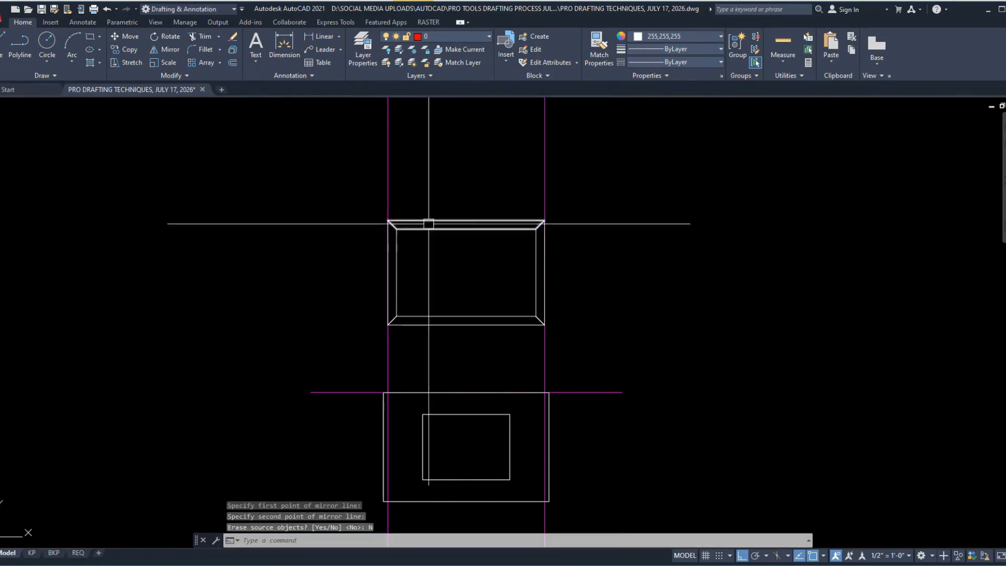
Step: Select the new frame as a whole, followed by its bottom, right, top and left pieces individually, to examine its separate polylines
click(297, 172)
click(651, 347)
scroll(496, 331, up, 2)
key(Escape)
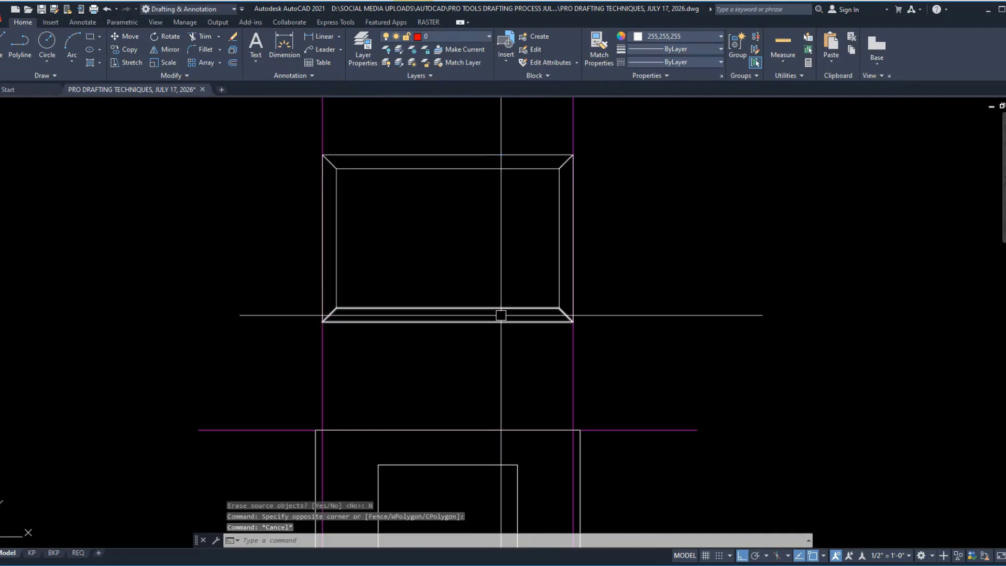
click(501, 308)
key(Escape)
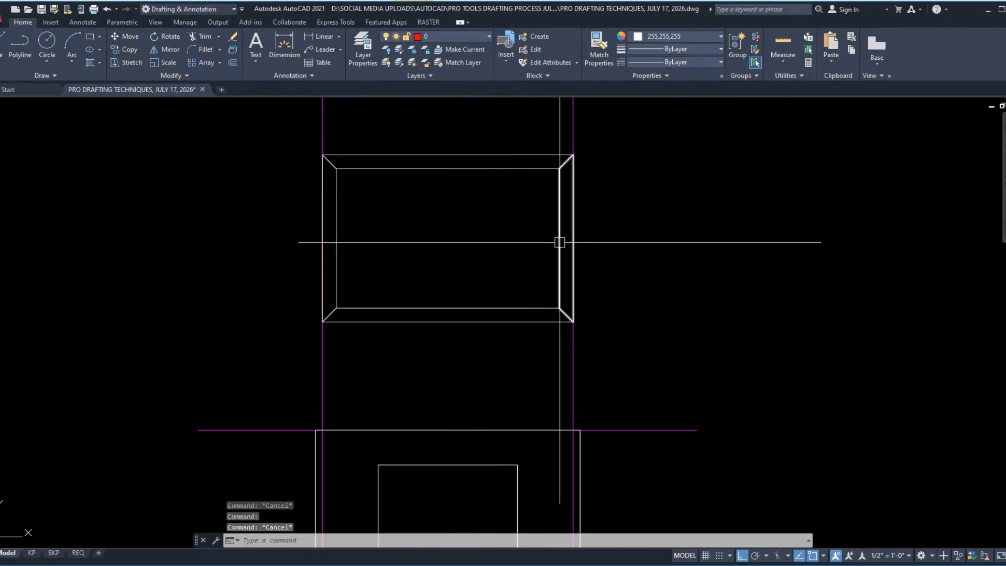
click(559, 240)
key(Escape)
click(492, 168)
key(Escape)
click(339, 226)
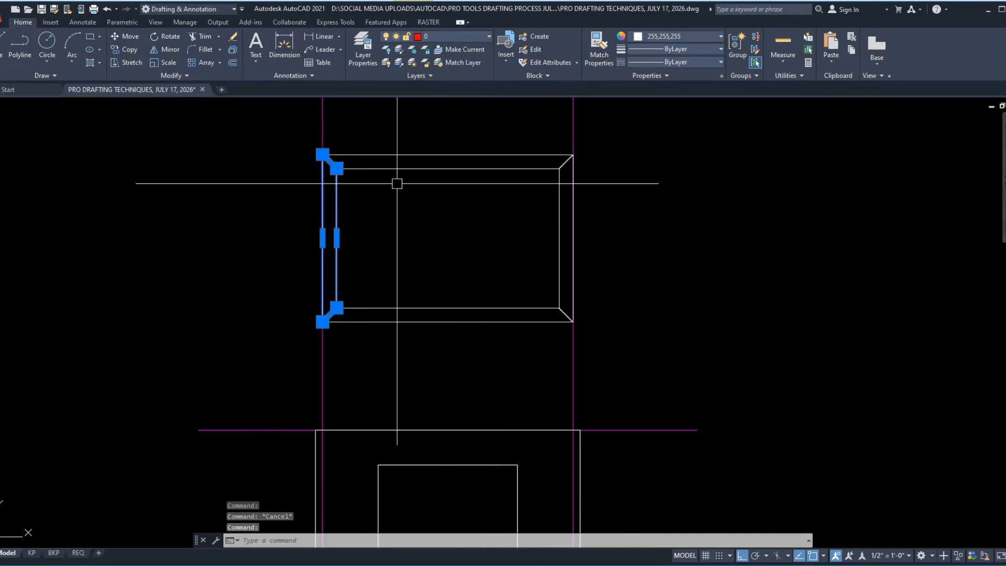
Step: Copy all four frame pieces with the upper-right corner as base point and paste them as a block left of the earlier block
click(278, 125)
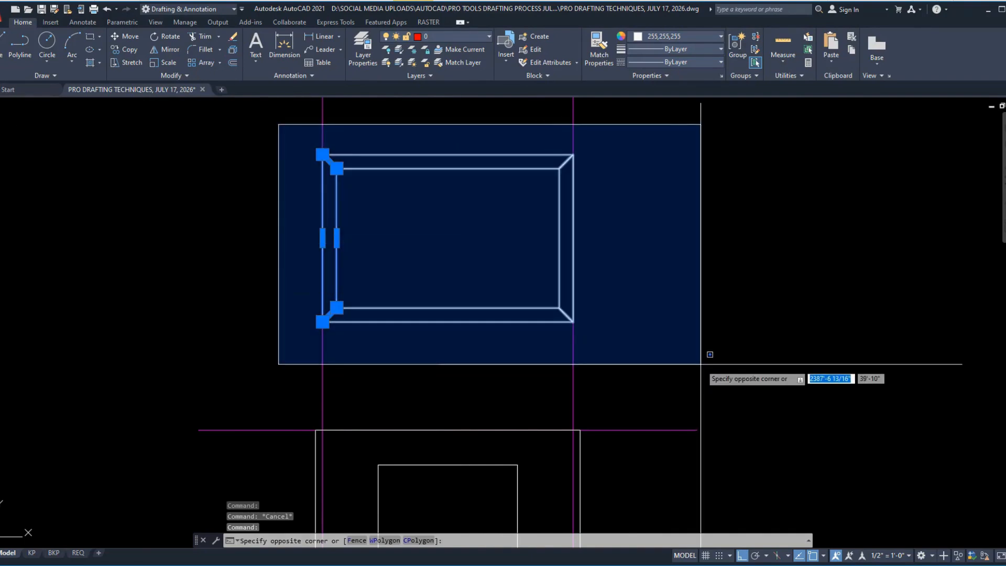
click(700, 363)
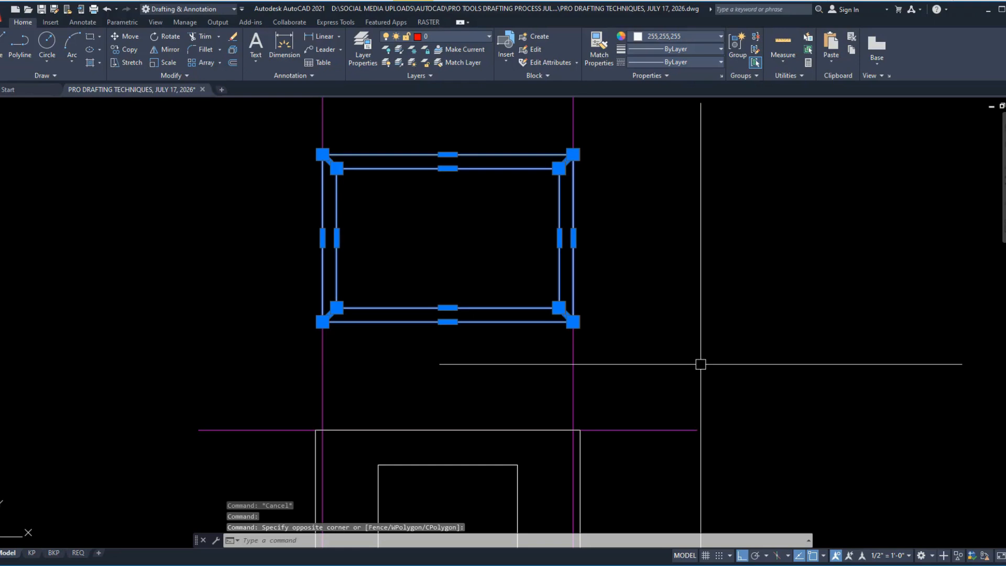
key(ctrl+shift+c)
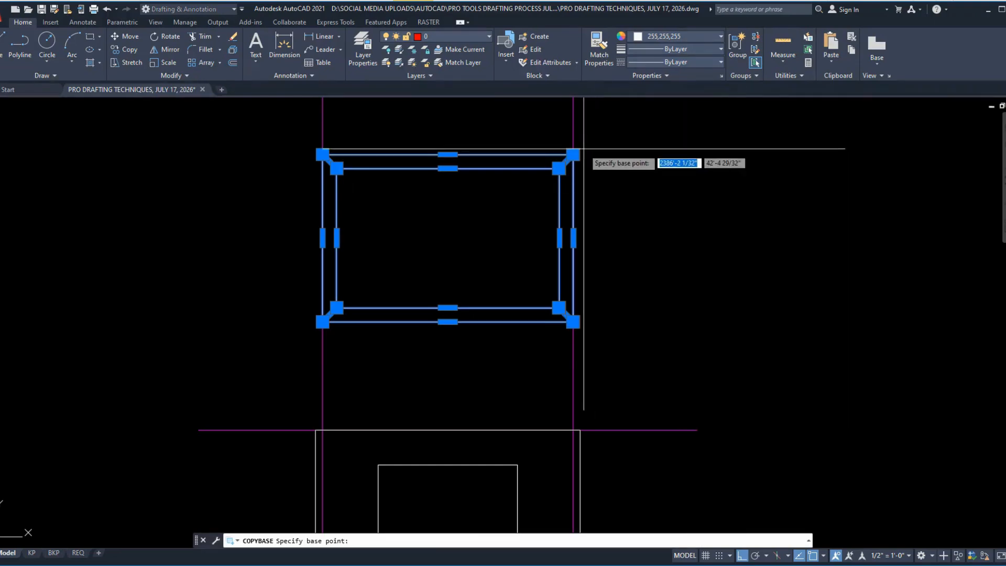
key(Escape)
key(ctrl+shift+v)
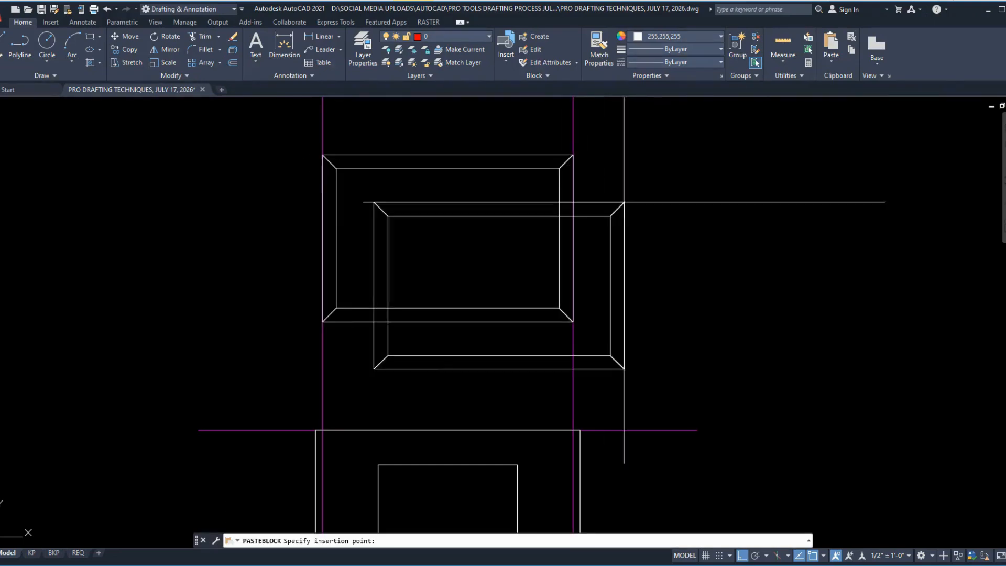
scroll(584, 196, down, 8)
scroll(566, 251, up, 3)
scroll(566, 283, up, 3)
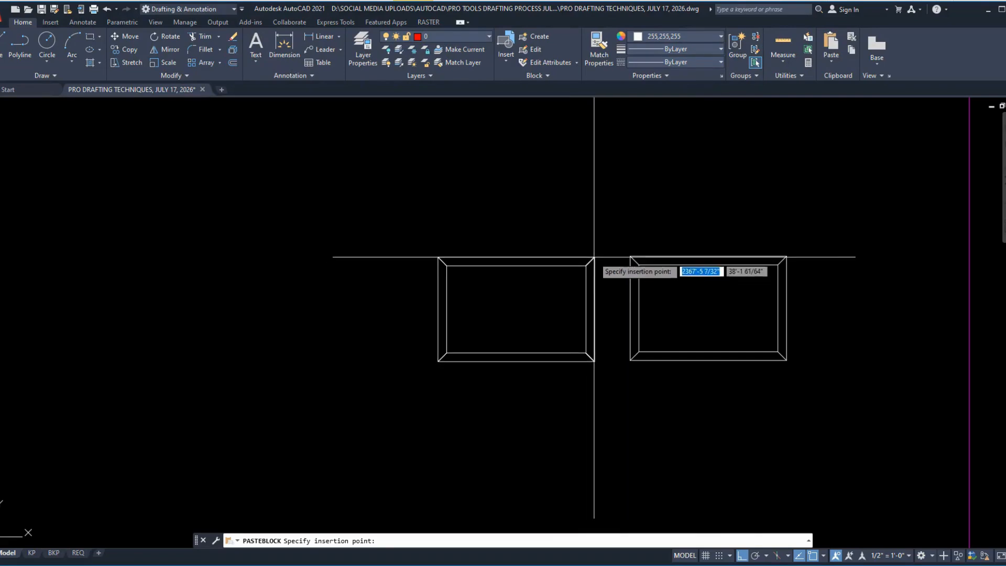
click(595, 254)
scroll(655, 278, up, 2)
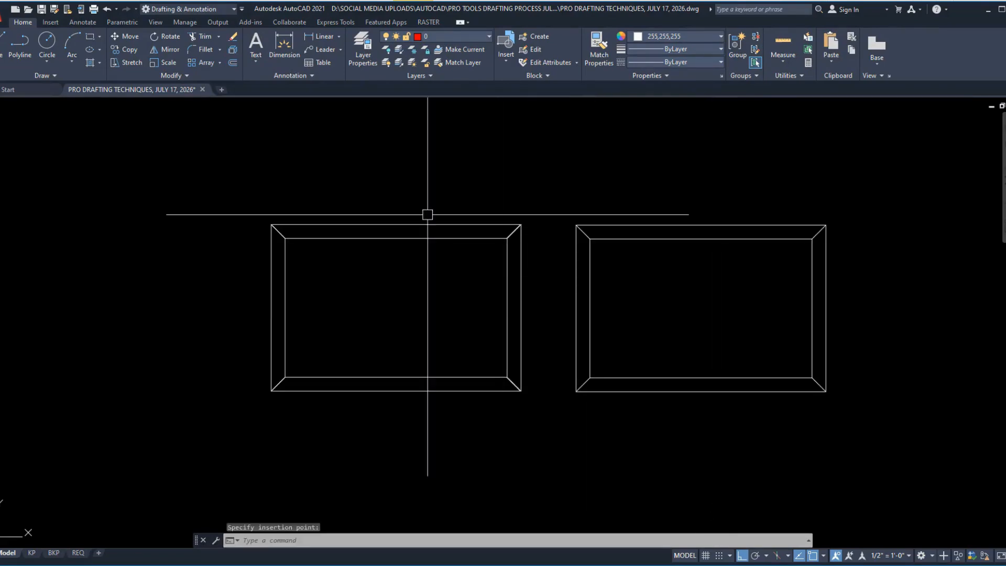
Step: Compare the four-piece frame and pasted blocks with the original frame, selecting the original's inner and outer outlines
scroll(341, 251, down, 12)
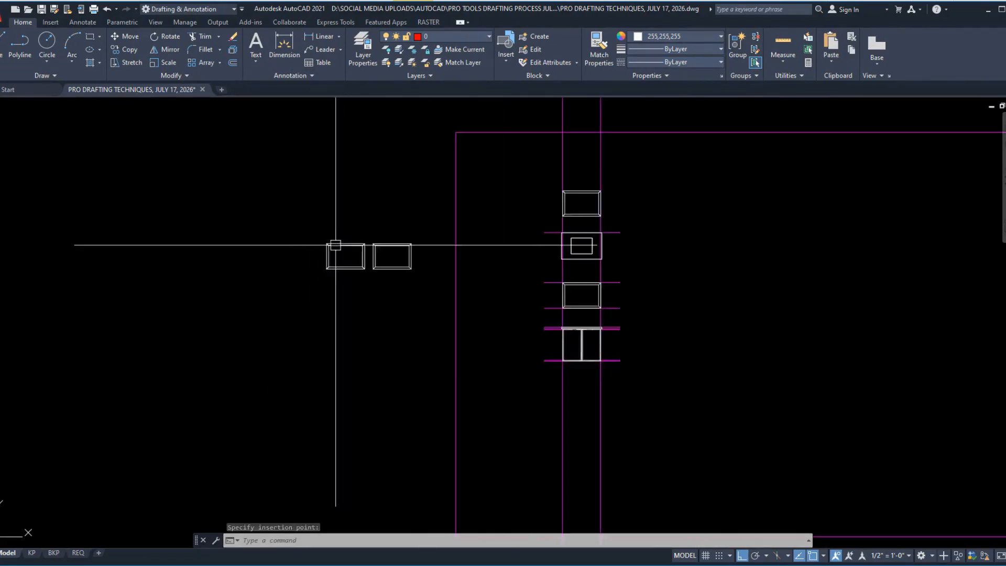
scroll(471, 257, up, 9)
middle_drag(472, 189, 504, 377)
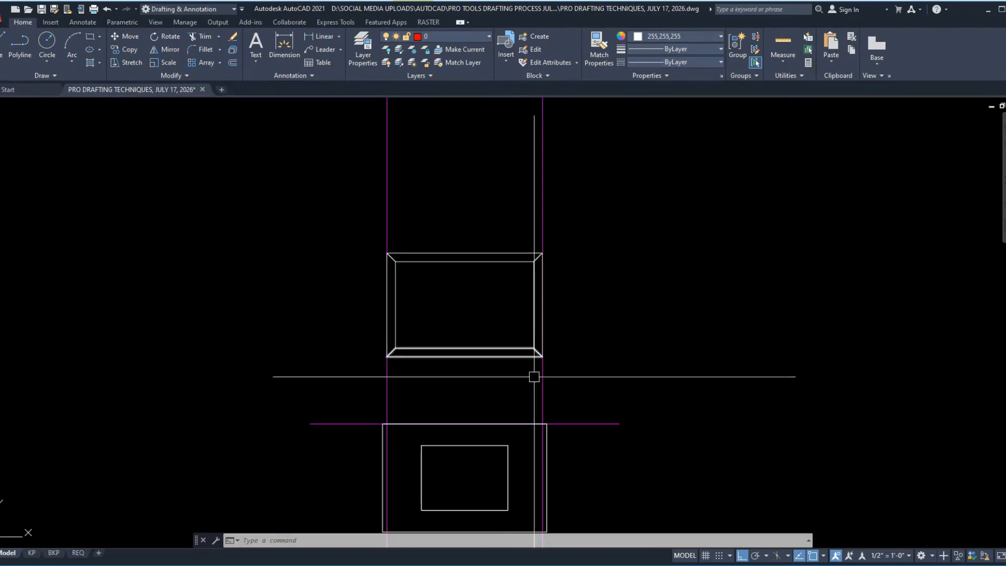
middle_drag(538, 416, 552, 110)
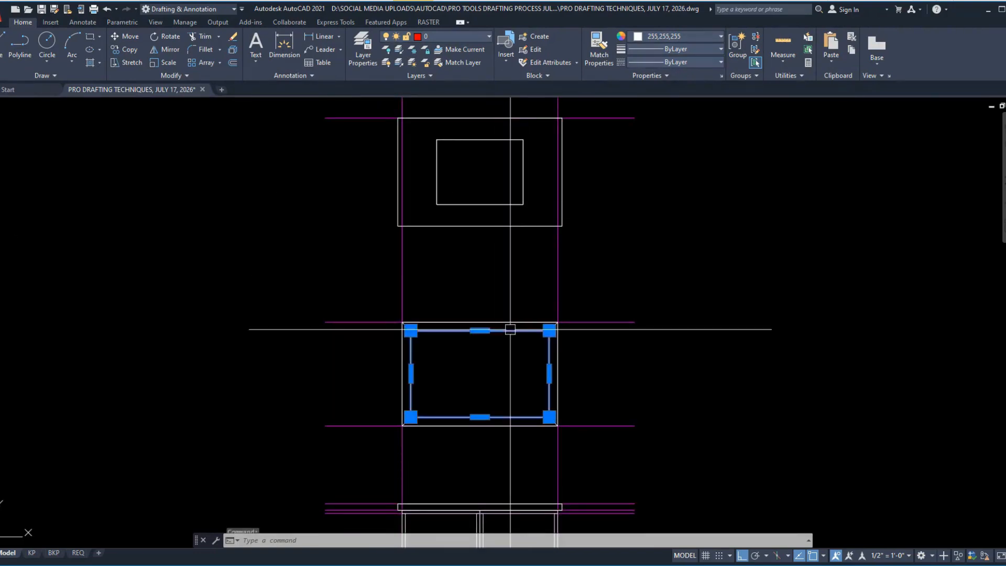
scroll(482, 382, up, 4)
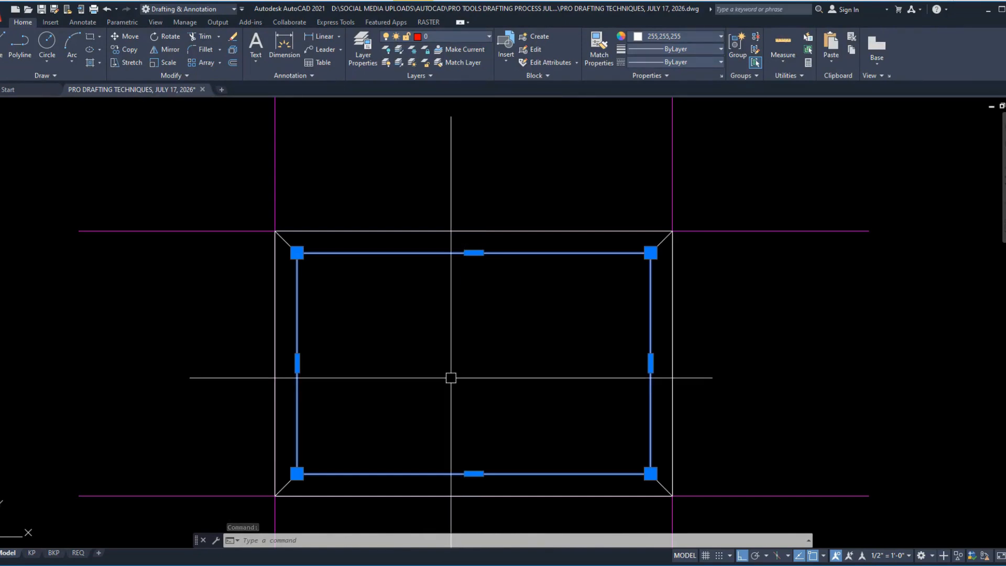
scroll(454, 404, down, 8)
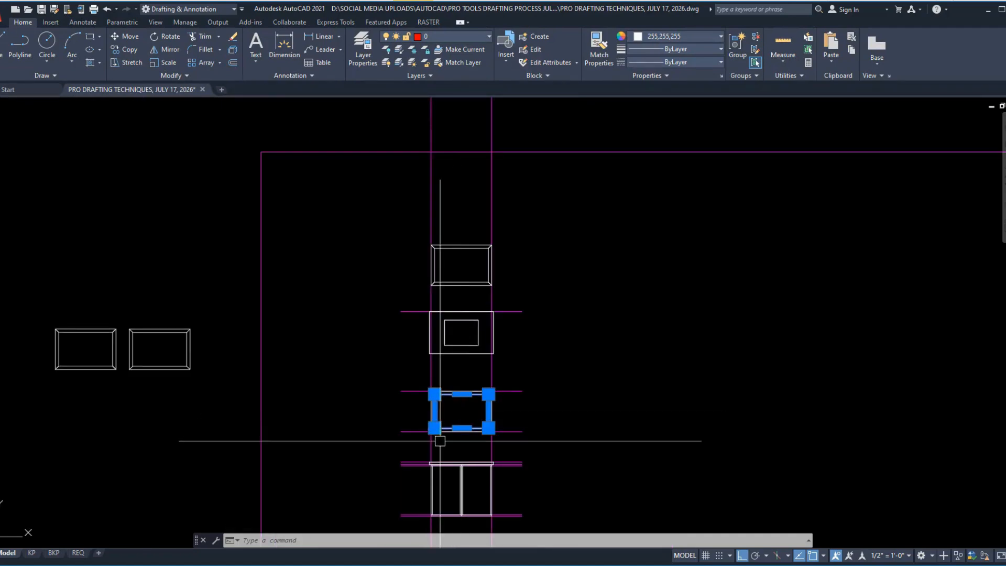
scroll(440, 441, up, 4)
key(Escape)
scroll(440, 438, down, 2)
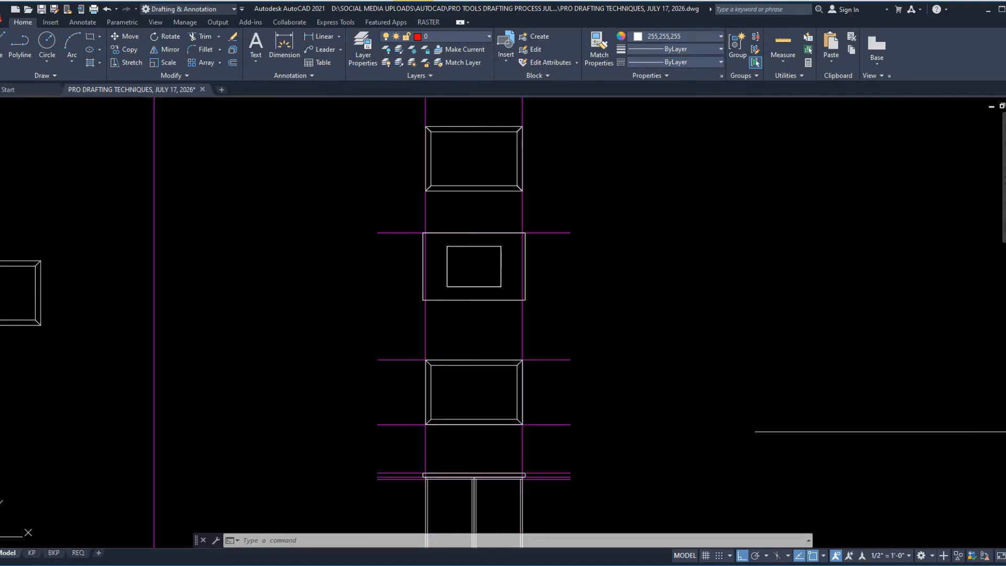
mouse_move(676, 458)
middle_down()
mouse_move(958, 395)
mouse_move(749, 438)
middle_up()
scroll(750, 438, down, 2)
scroll(676, 409, up, 5)
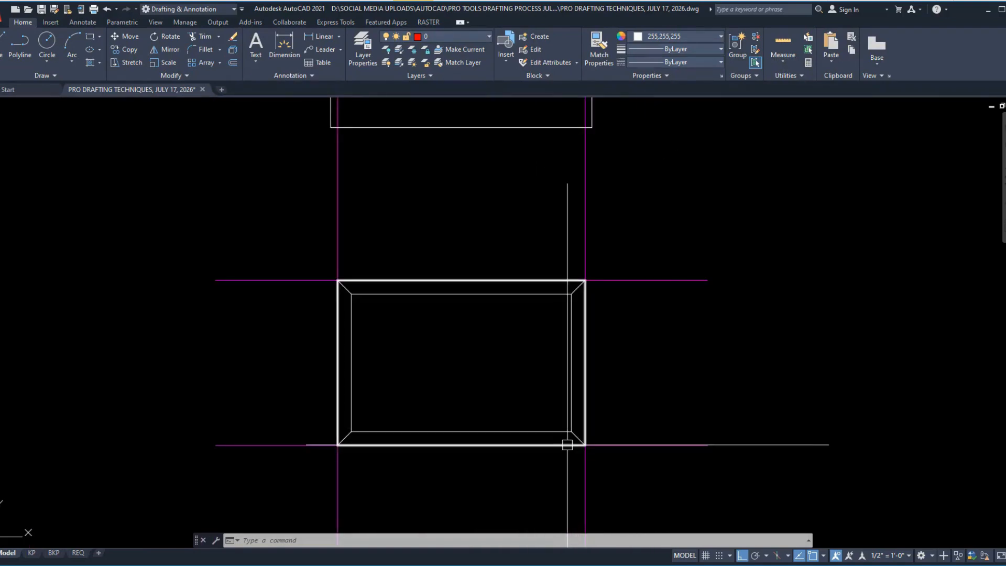
click(568, 442)
key(Escape)
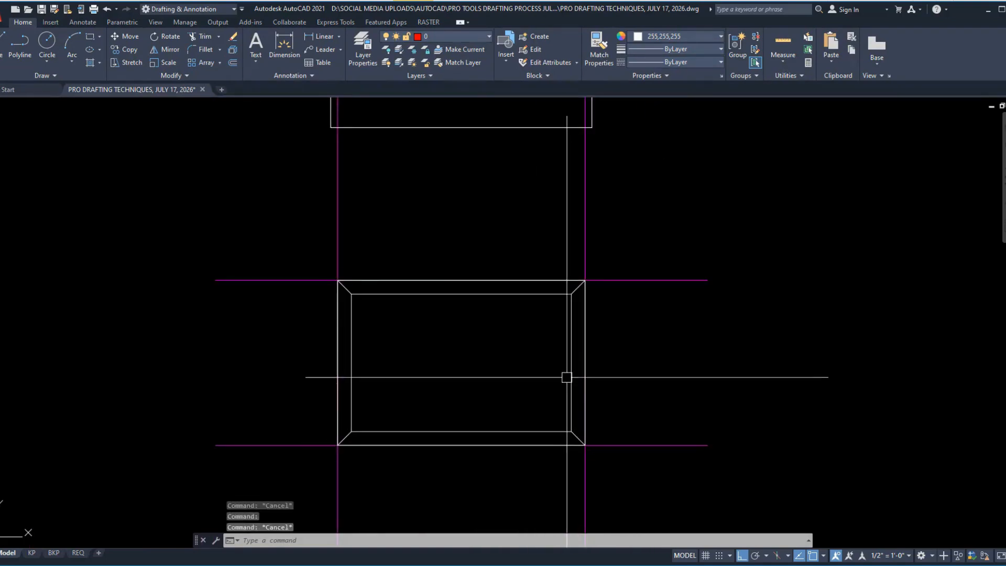
Step: Erase the original mitered frame between the construction lines directly above the cabinet, leaving the construction lines in place
click(571, 390)
key(Escape)
scroll(603, 414, down, 5)
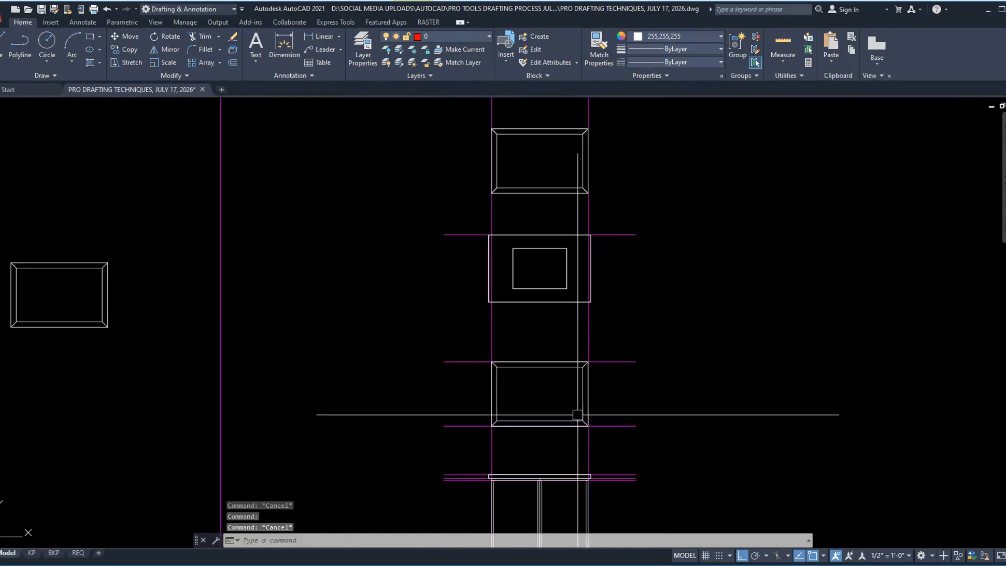
scroll(577, 403, down, 2)
scroll(556, 377, up, 3)
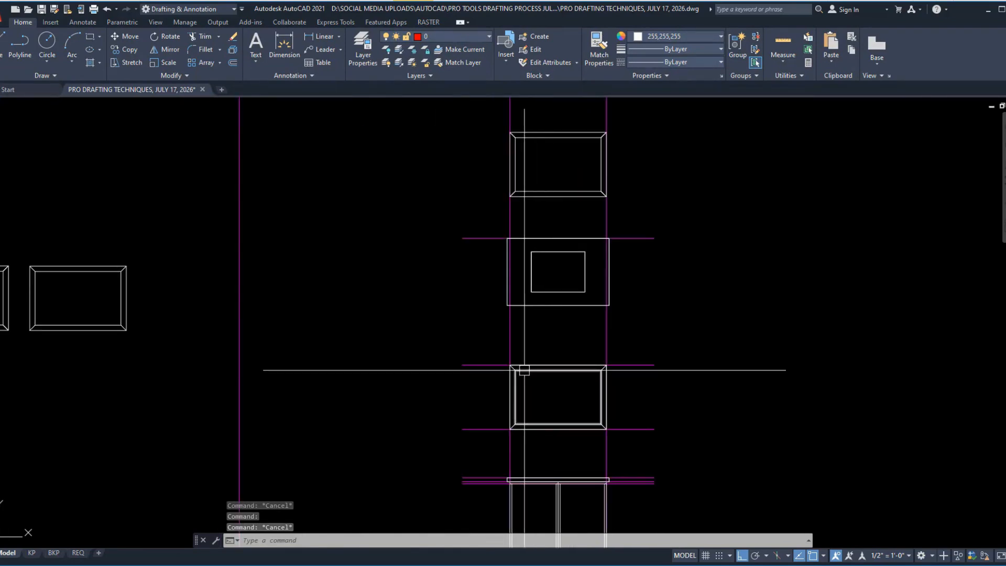
click(483, 332)
click(634, 434)
text(e)
key(Return)
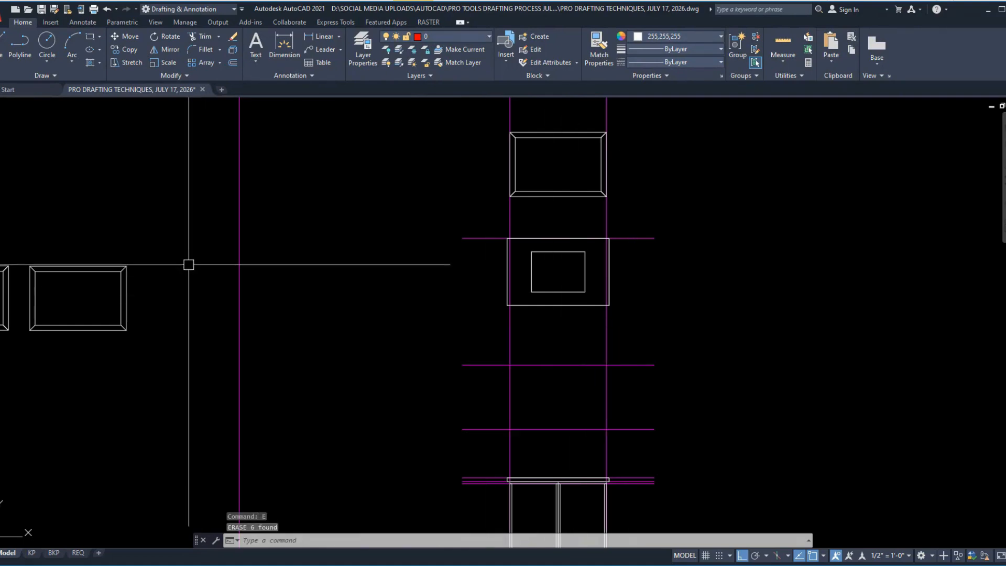
Step: Move the leftmost pasted frame block by its upper-right corner onto the upper-right construction line intersection where the original frame was
click(7, 268)
middle_drag(9, 266, 193, 282)
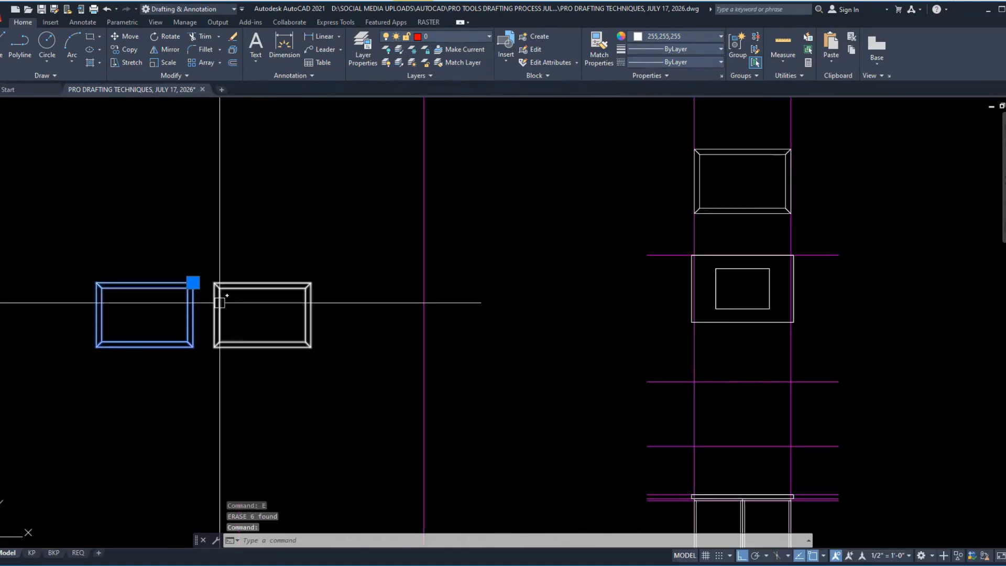
click(193, 283)
scroll(807, 416, up, 6)
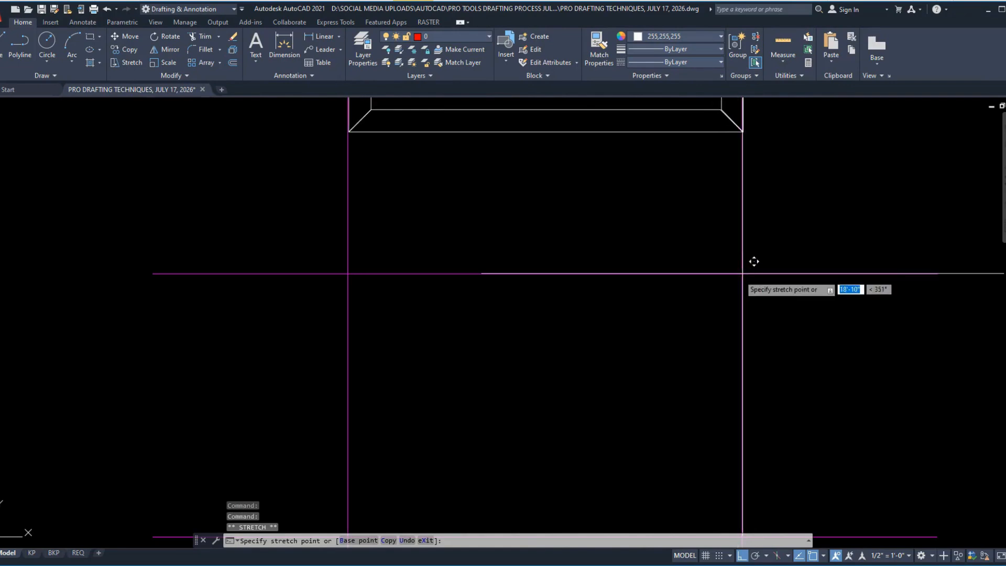
key(Escape)
scroll(469, 302, down, 6)
Step: Erase the four-piece frame above the plan and the remaining pasted frame block beside the drawing
click(394, 124)
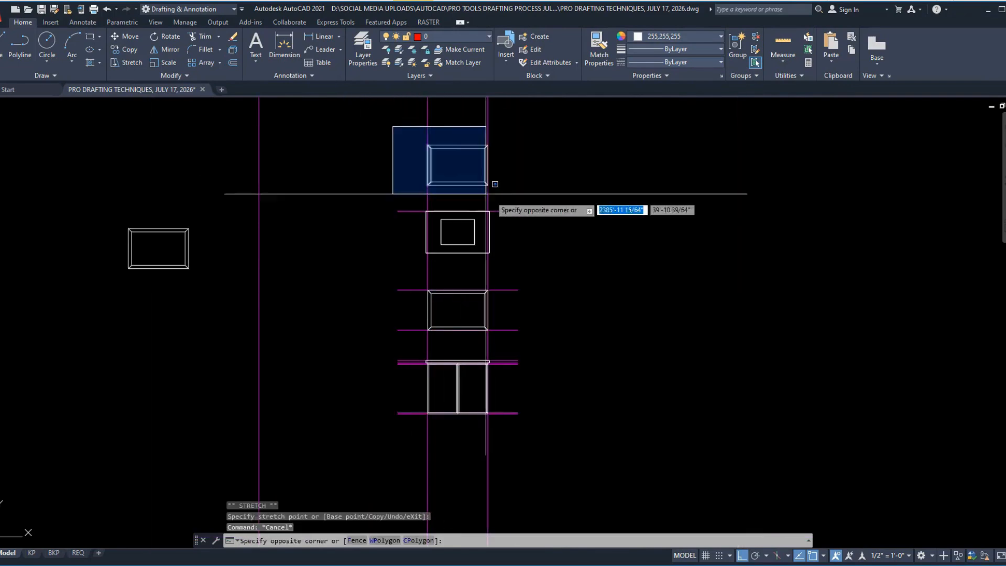
click(525, 187)
text(E)
key(Return)
click(114, 173)
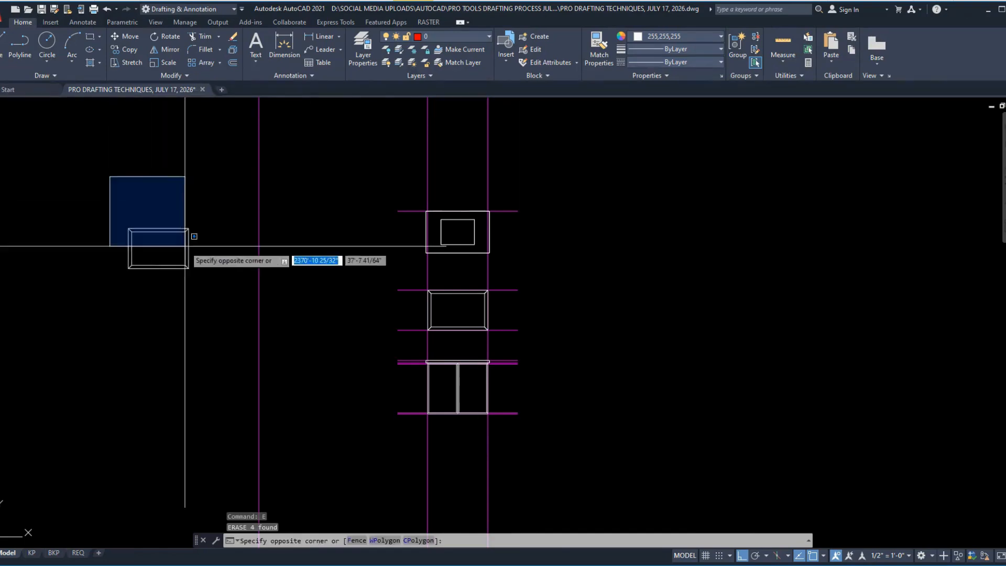
click(209, 290)
text(E)
key(Return)
scroll(530, 411, up, 6)
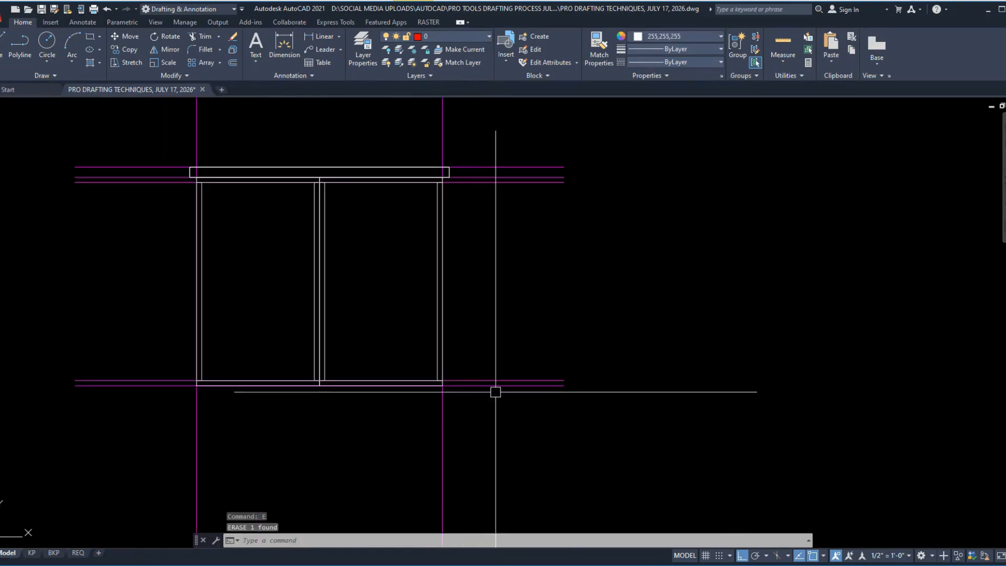
Step: Copy the elevation's lowest horizontal construction line horizontally to the empty area on its right as the section's floor line
text(CO)
key(Return)
scroll(293, 426, down, 6)
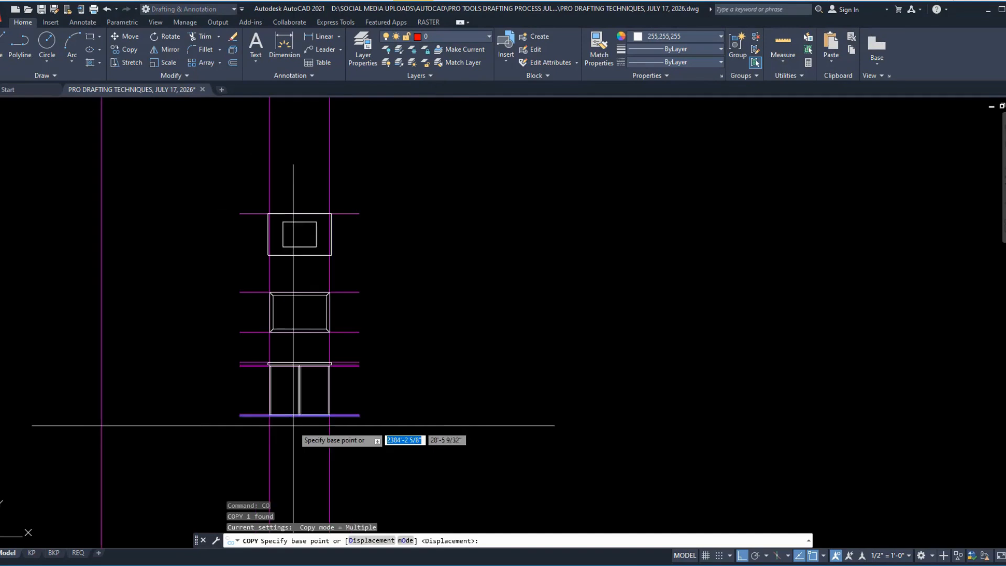
click(298, 445)
click(461, 447)
key(Escape)
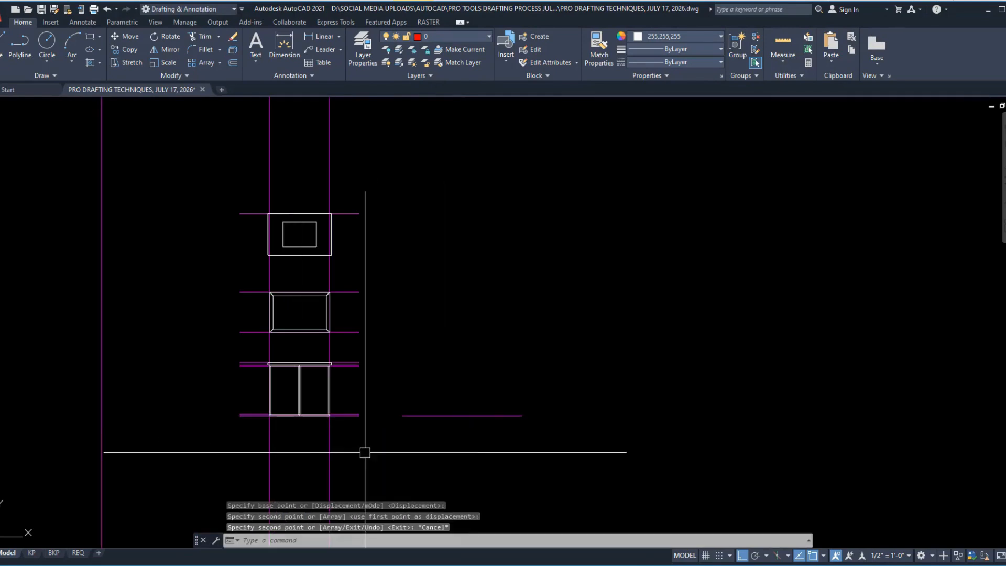
Step: Switch to the D2.03 reference drawing in PDF-XChange Editor and examine the section's floor line, wall, countertop and dimensions
scroll(360, 449, up, 4)
key(alt+Tab)
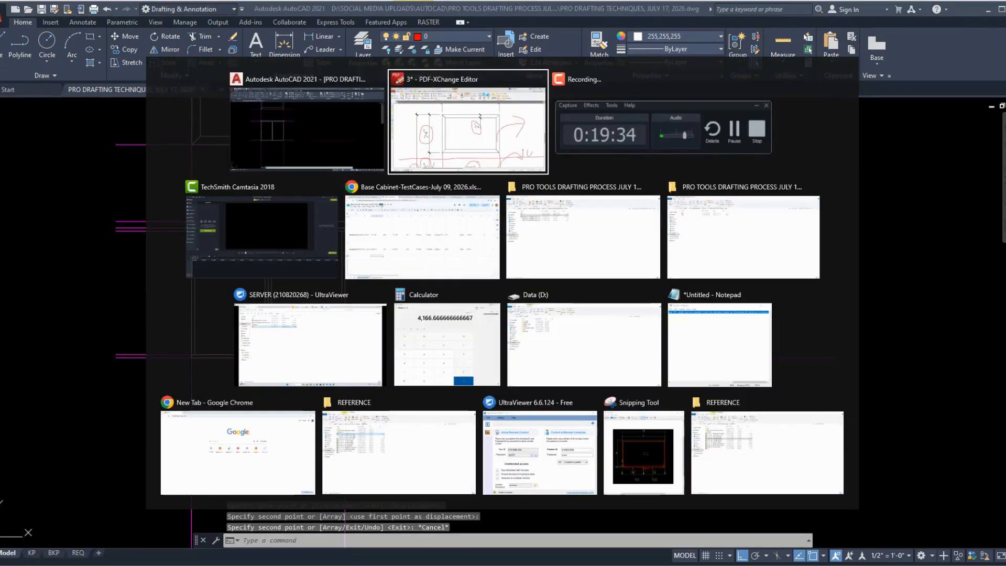
ctrl+scroll(244, 222, down, 3)
ctrl+scroll(703, 450, up, 1)
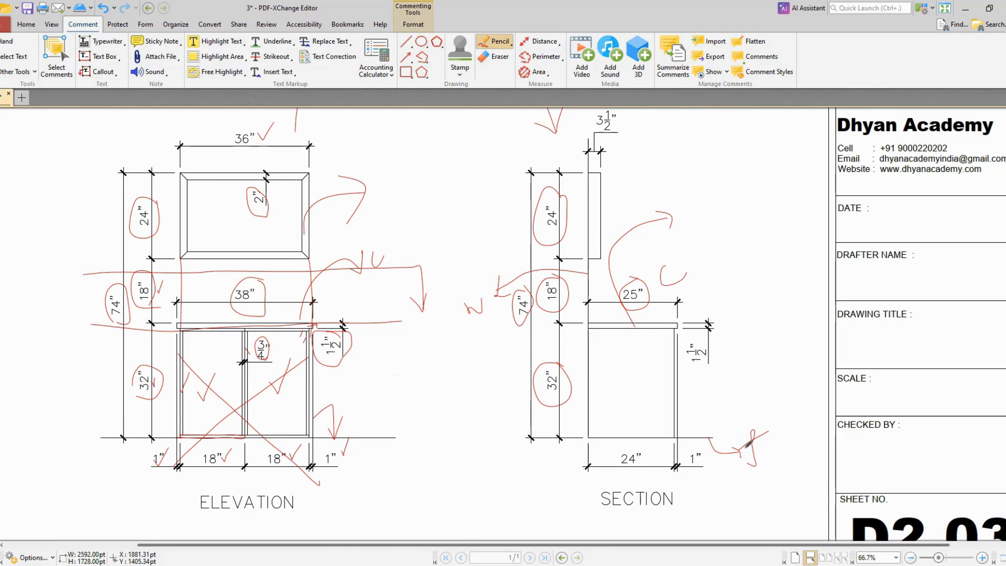
scroll(746, 338, down, 1)
scroll(741, 333, up, 2)
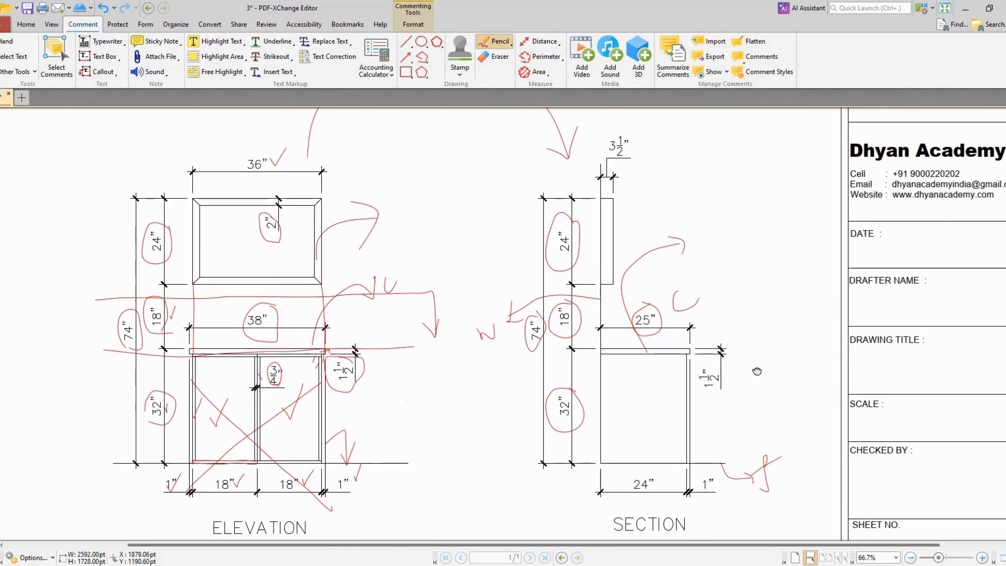
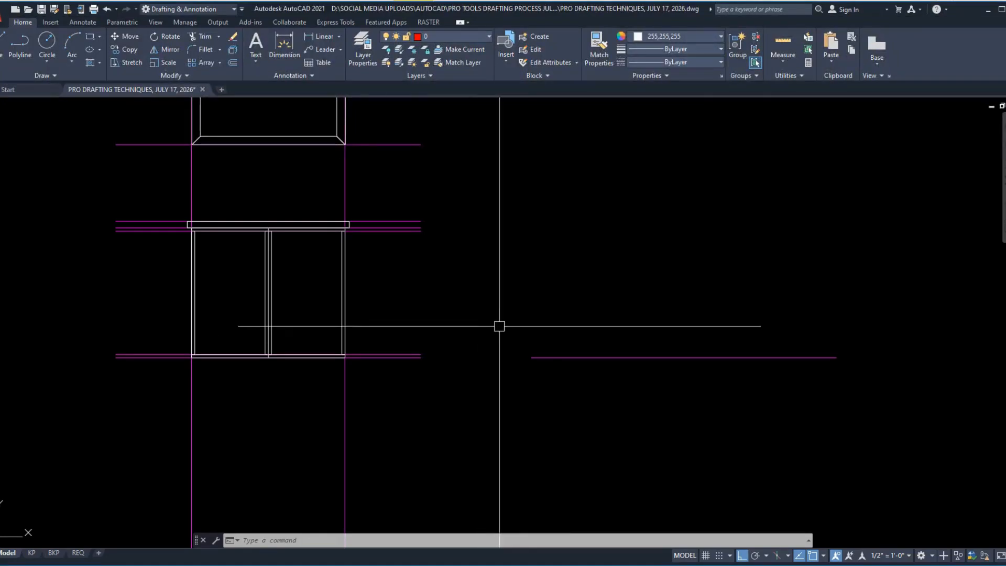
Step: Copy the elevation's vertical construction line on the cabinet's right side horizontally onto the section's floor line as the wall line
middle_drag(496, 328, 530, 381)
click(376, 433)
text(co)
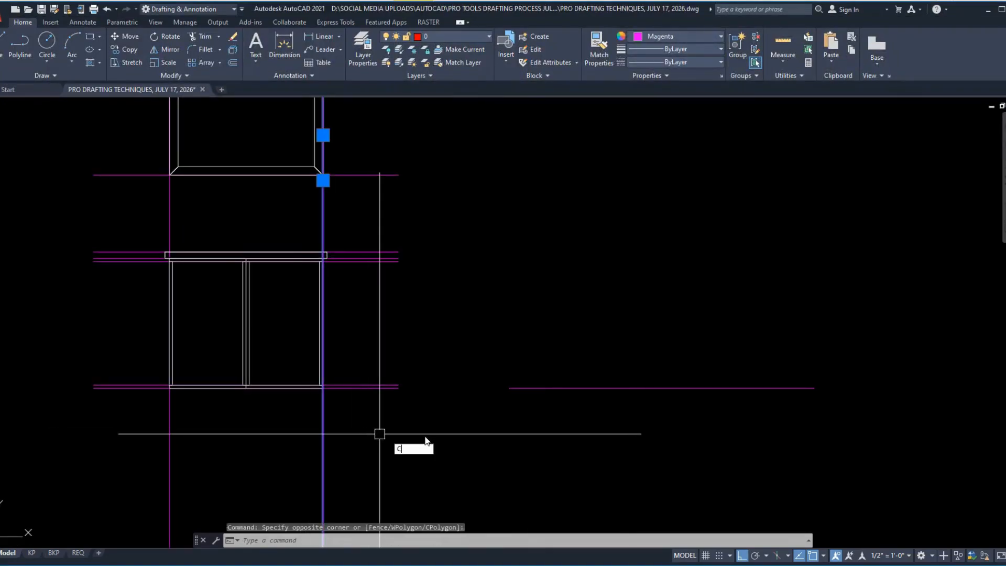
key(Return)
click(474, 429)
key(Escape)
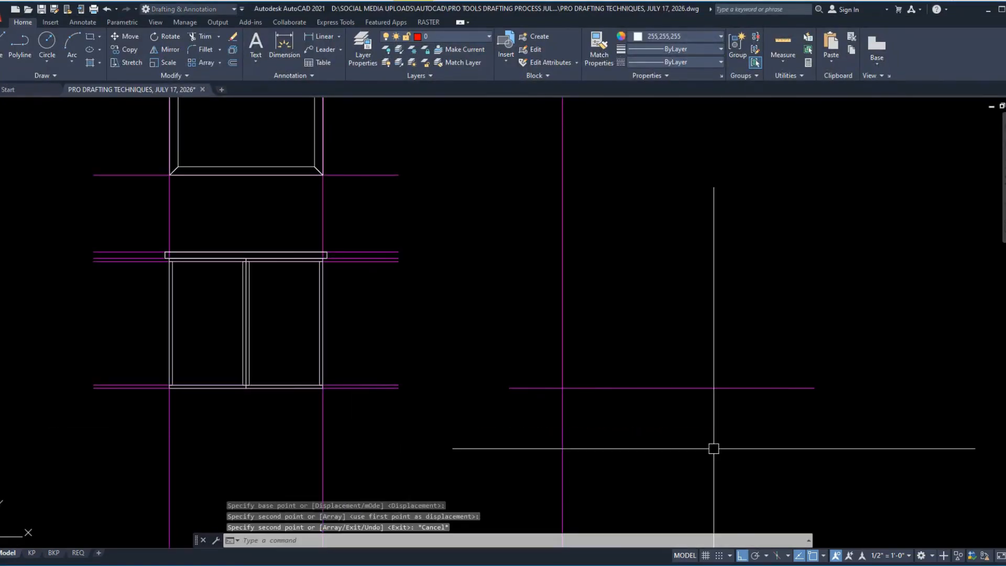
Step: Offset the section's wall line 25 inches to the right
text(o)
key(Return)
text(25)
key(Return)
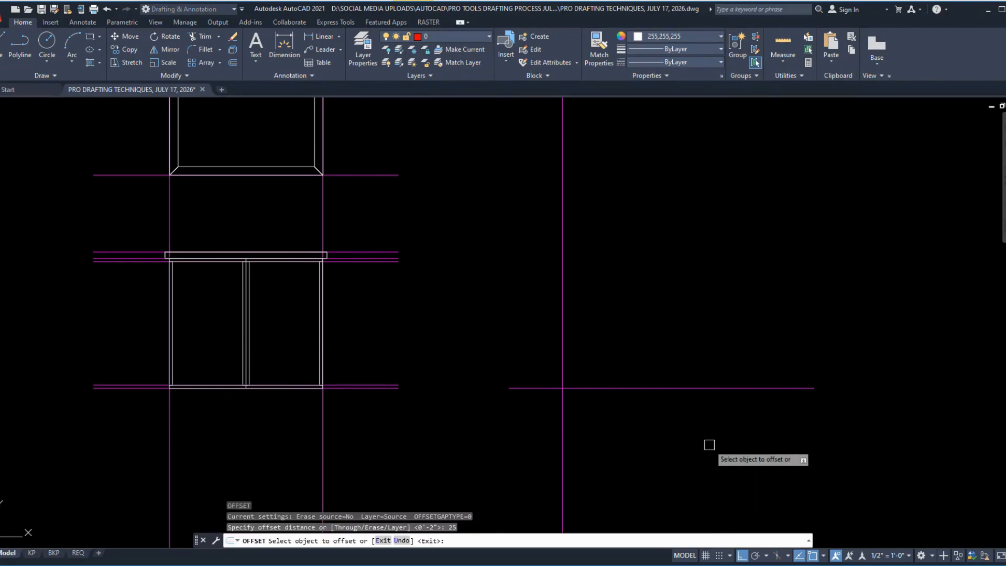
click(564, 274)
click(677, 251)
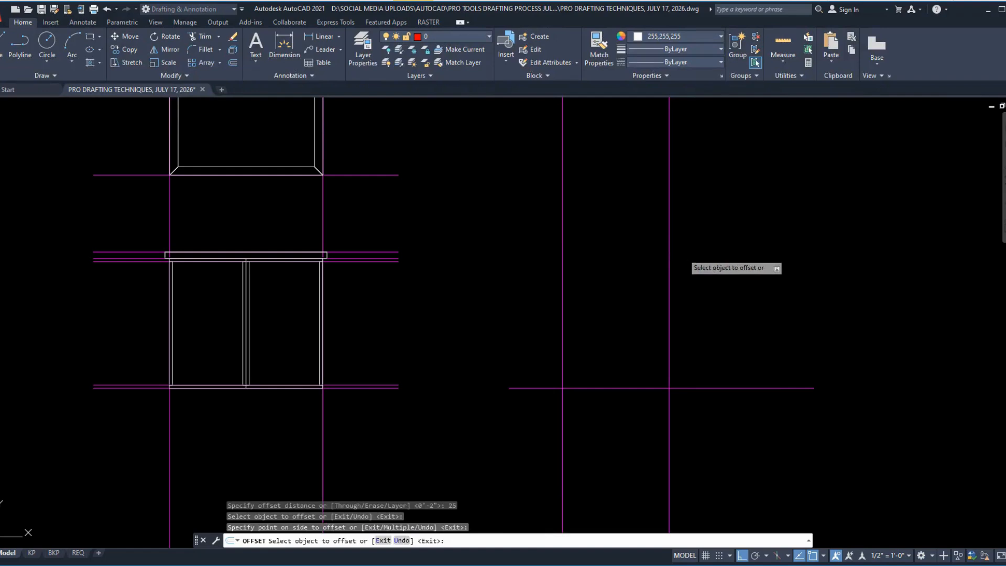
Step: Offset the section's rightmost vertical construction line 1 inch to the left
key(Return)
key(Return)
text(1)
key(Return)
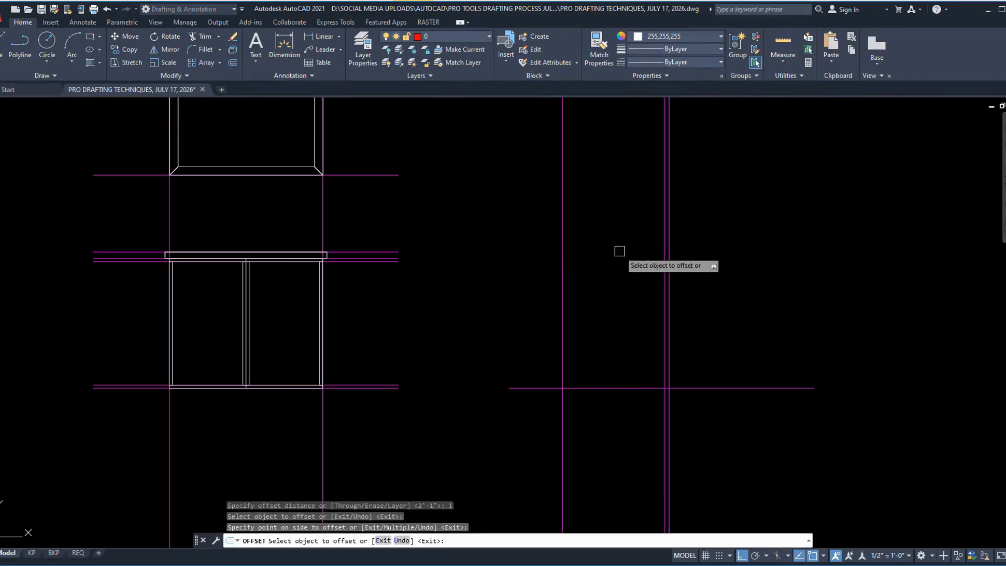
scroll(636, 319, up, 2)
key(Return)
key(Return)
scroll(737, 374, down, 2)
scroll(737, 374, down, 2)
key(Escape)
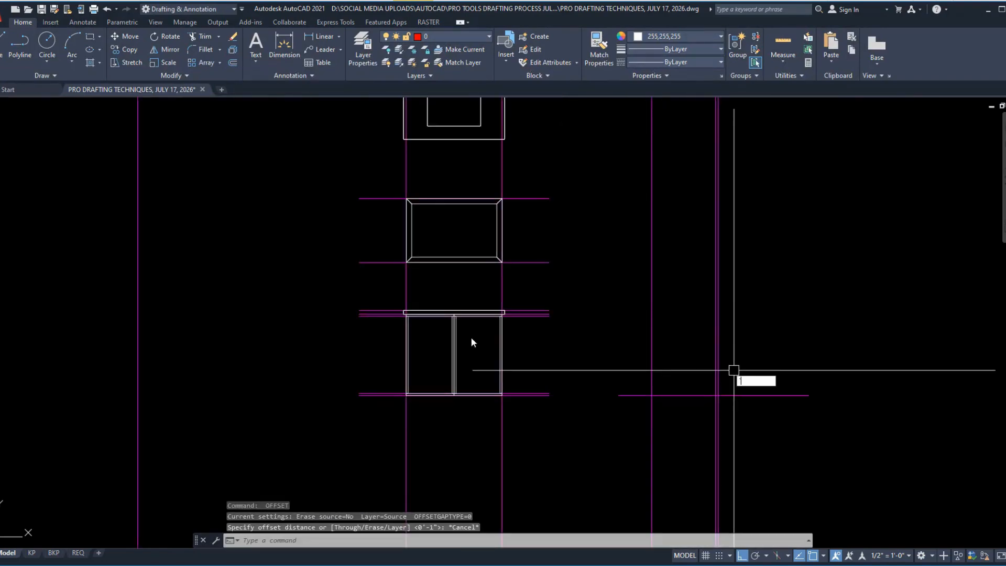
key(Escape)
Step: Stretch the right ends of the elevation's three countertop-level construction lines horizontally past the section's vertical lines
scroll(549, 304, up, 4)
click(530, 322)
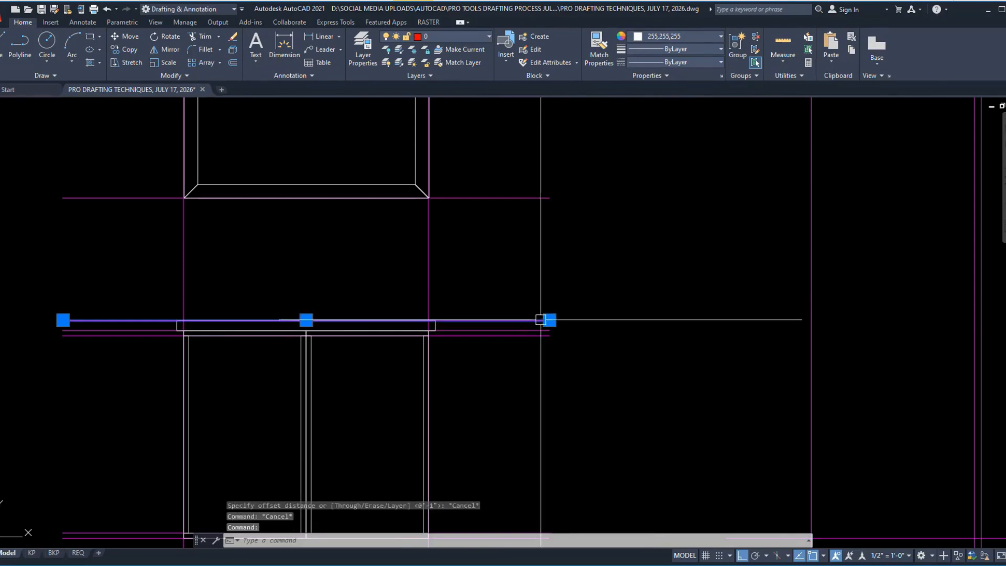
scroll(469, 339, down, 2)
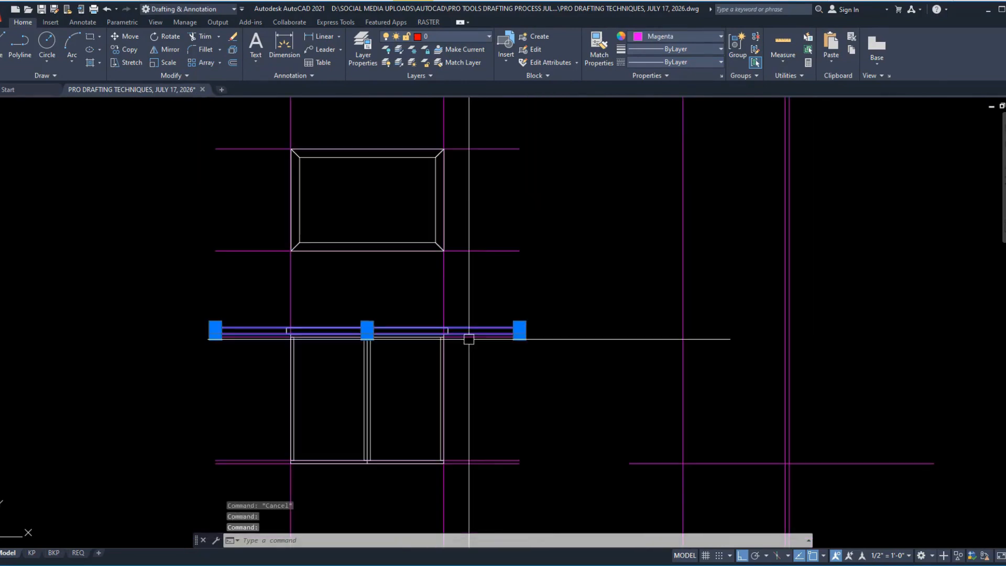
key(Escape)
click(540, 368)
click(478, 293)
text(S)
key(Return)
click(536, 386)
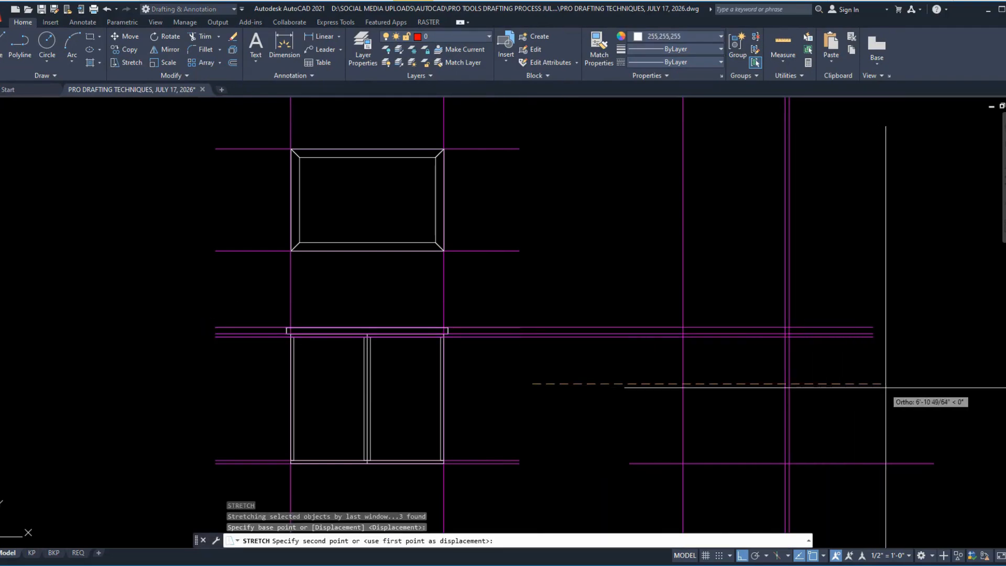
click(891, 386)
key(Escape)
Step: Copy the countertop rectangle from its upper-left corner to the intersection of the section's wall line and the top countertop line
scroll(796, 386, up, 2)
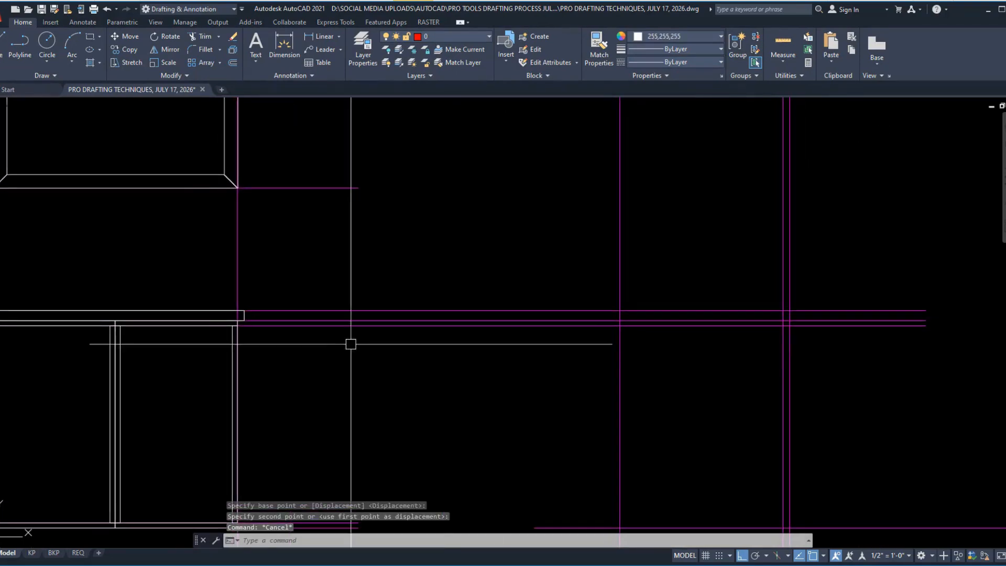
click(188, 308)
text(CO)
key(Return)
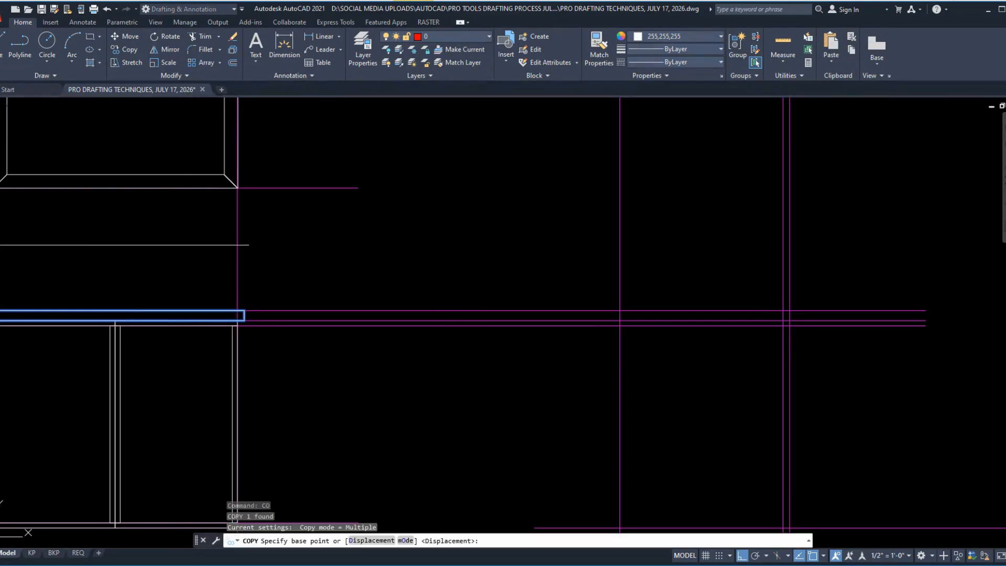
middle_drag(208, 308, 449, 265)
click(227, 267)
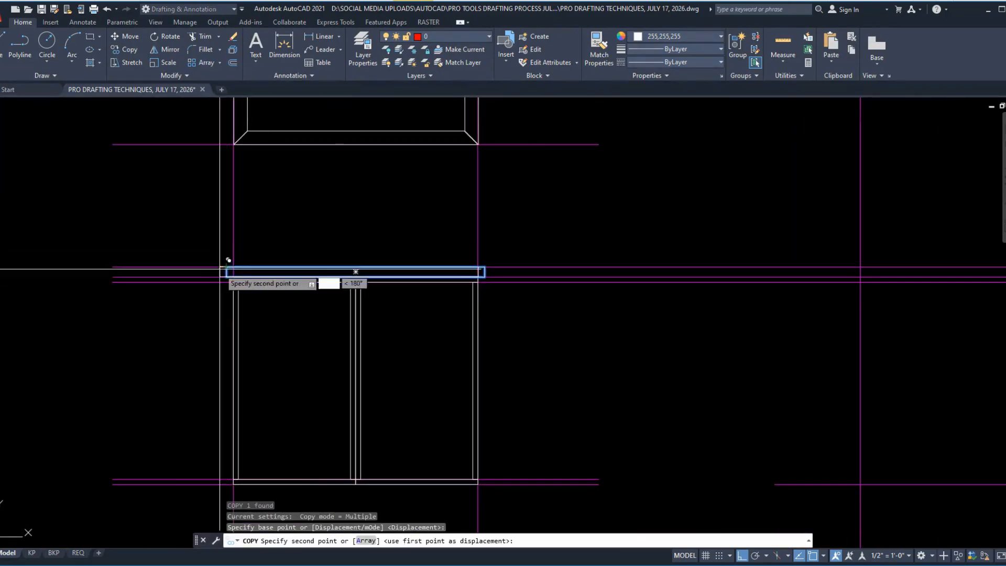
scroll(449, 281, down, 2)
scroll(470, 270, up, 5)
click(447, 298)
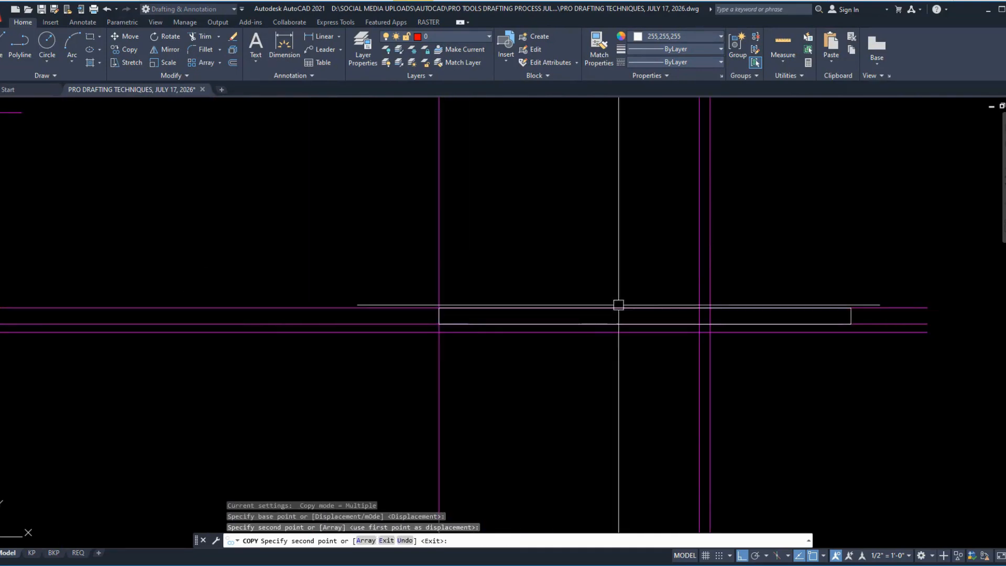
key(Escape)
Step: Stretch the copied countertop's right edge back to the section's outermost vertical construction line
click(815, 308)
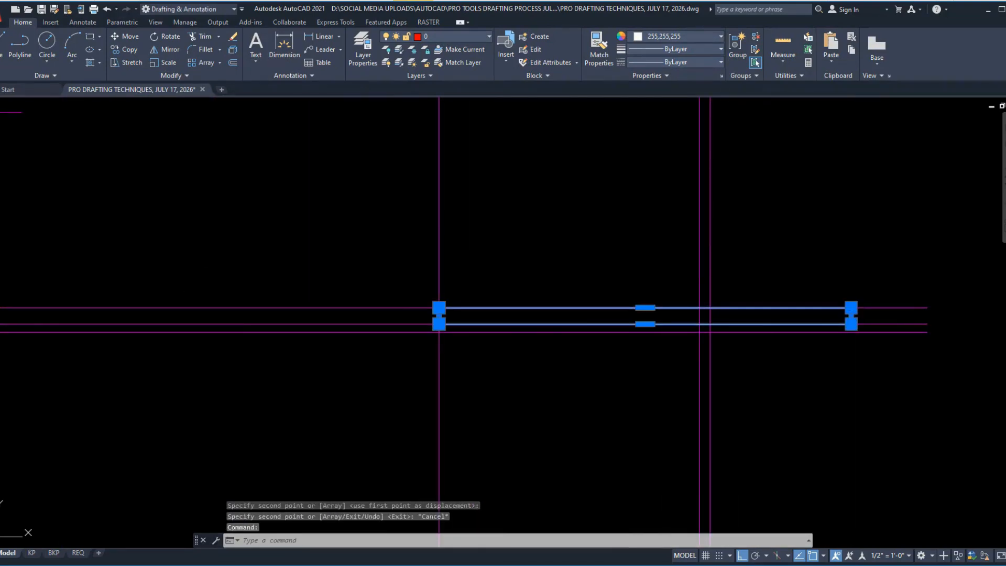
click(851, 315)
click(710, 316)
key(Escape)
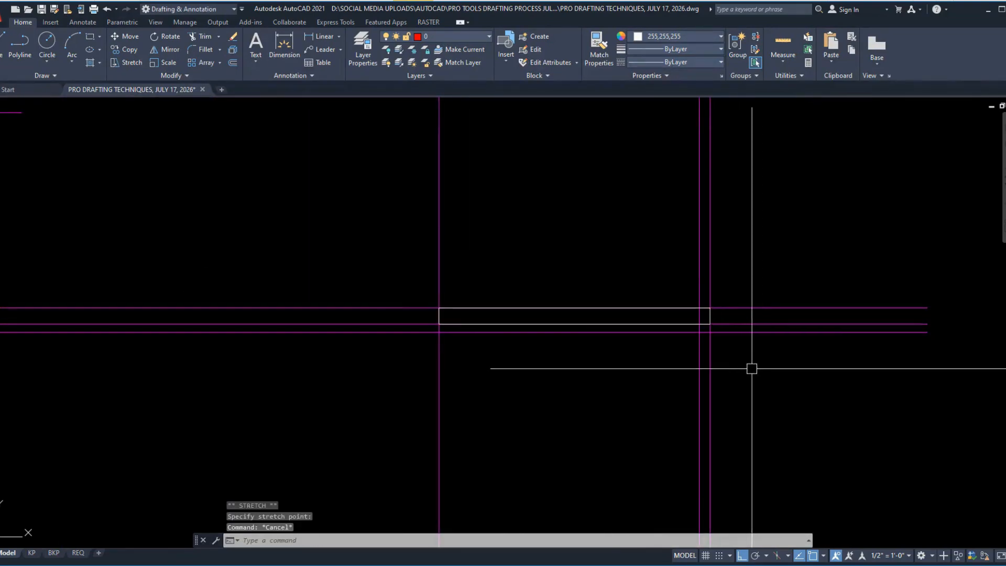
Step: Erase the section's outermost vertical construction line and the lowest of the three countertop-level construction lines
middle_drag(752, 368, 723, 270)
scroll(676, 246, up, 2)
click(718, 239)
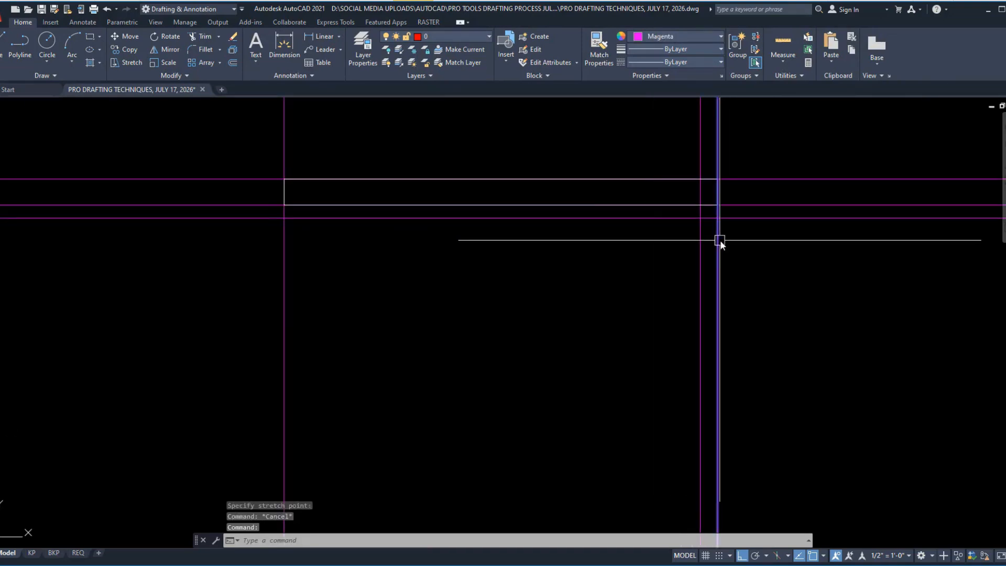
text(E)
key(Return)
scroll(811, 312, down, 4)
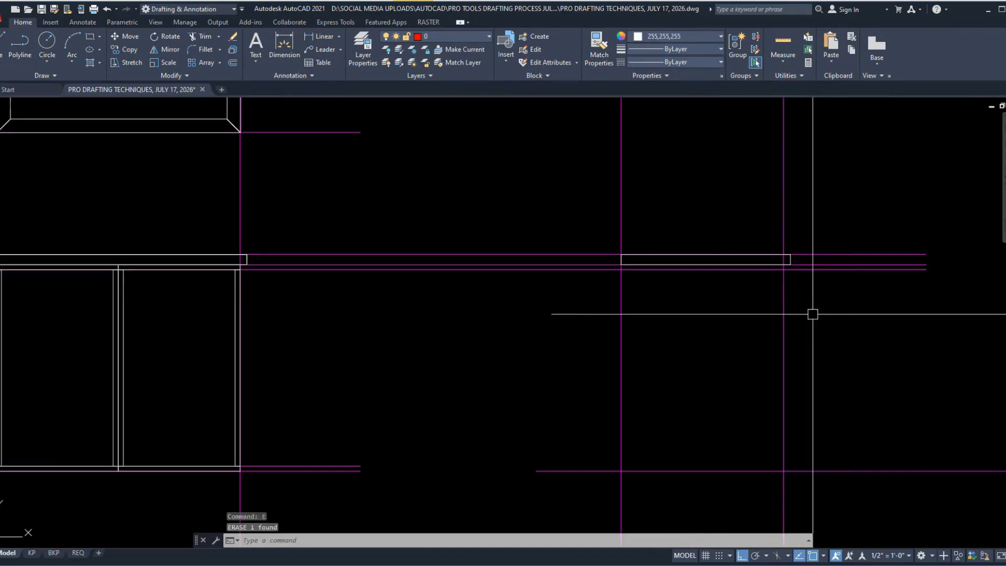
click(559, 271)
text(E)
key(Return)
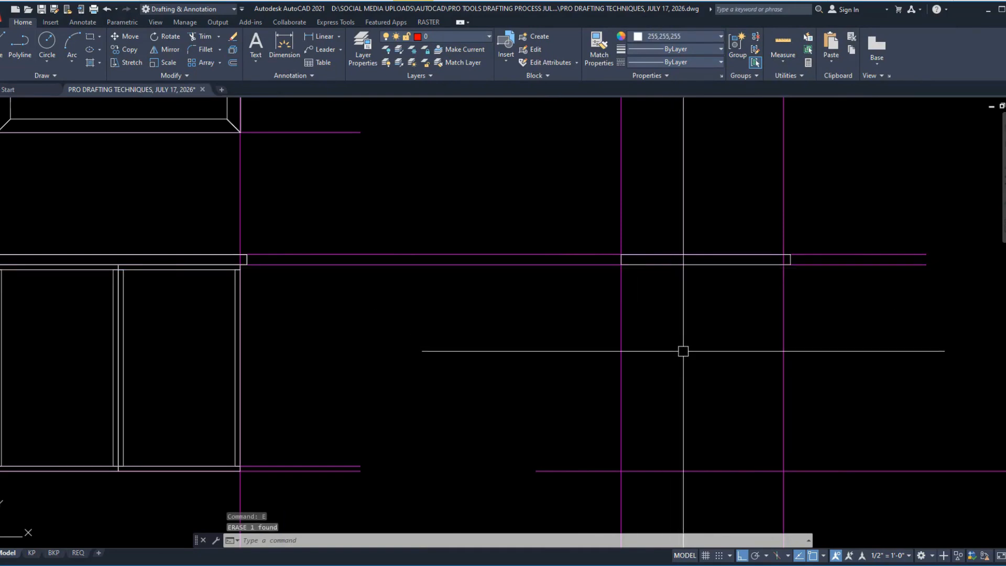
text(RE)
key(Escape)
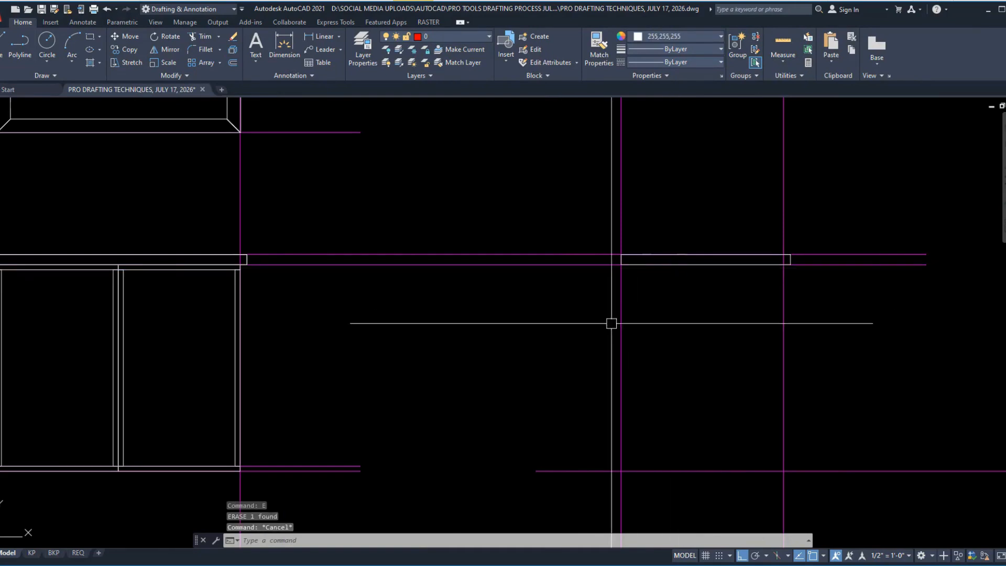
Step: Copy the section's countertop rectangle directly beneath itself, using its upper-left and lower-left corners as the copy points
click(675, 260)
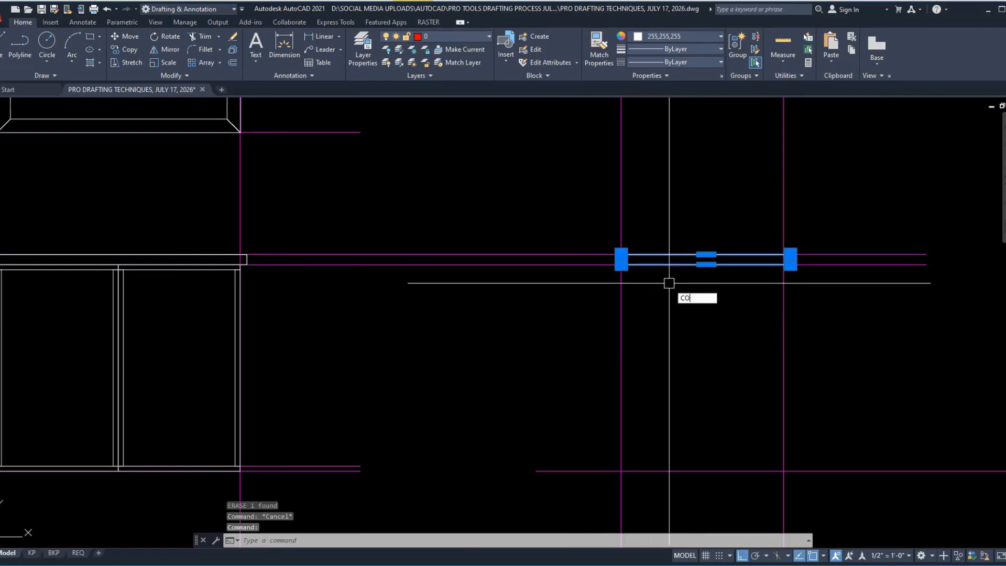
key(Return)
click(621, 254)
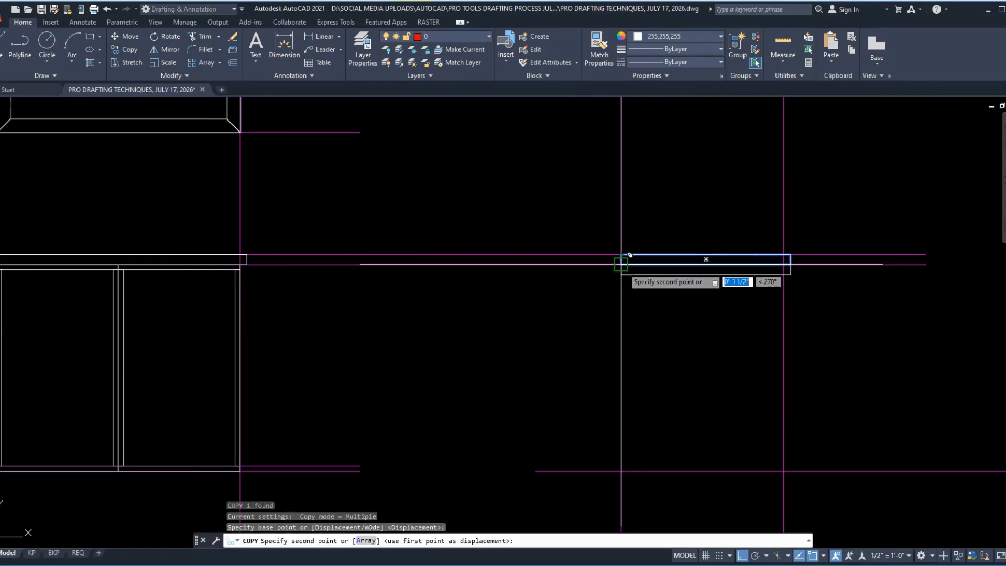
click(621, 265)
key(Escape)
scroll(803, 275, up, 6)
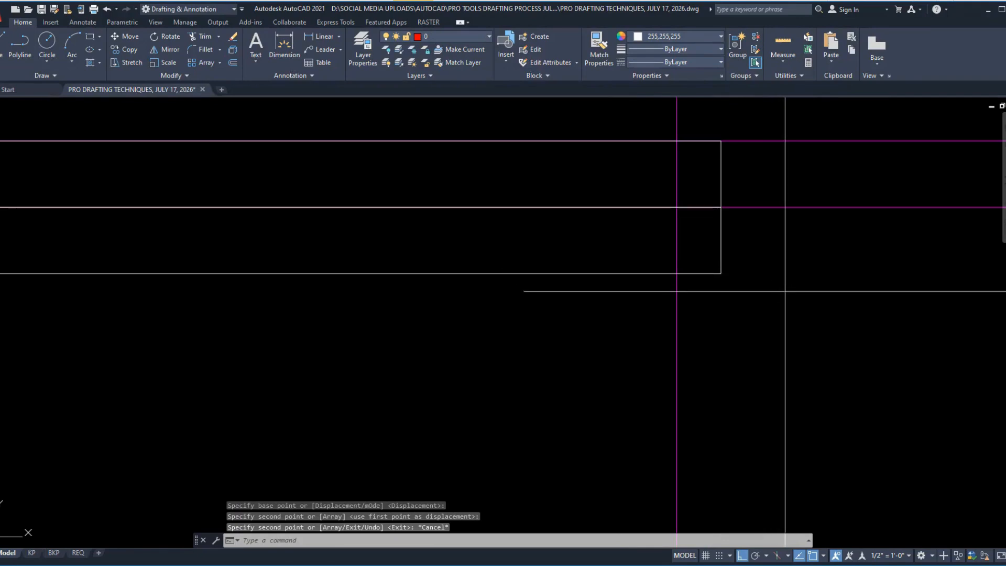
click(784, 290)
click(695, 222)
text(s)
key(Return)
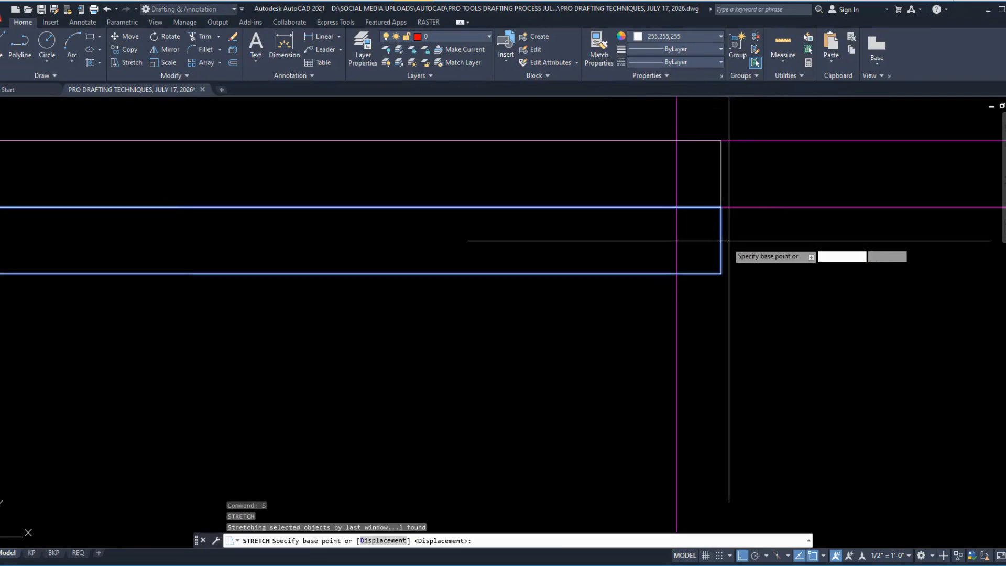
click(721, 273)
key(Escape)
Step: Stretch the lower rectangle's right side back to the section's right vertical construction line, leaving the countertop overhanging
click(742, 291)
click(721, 186)
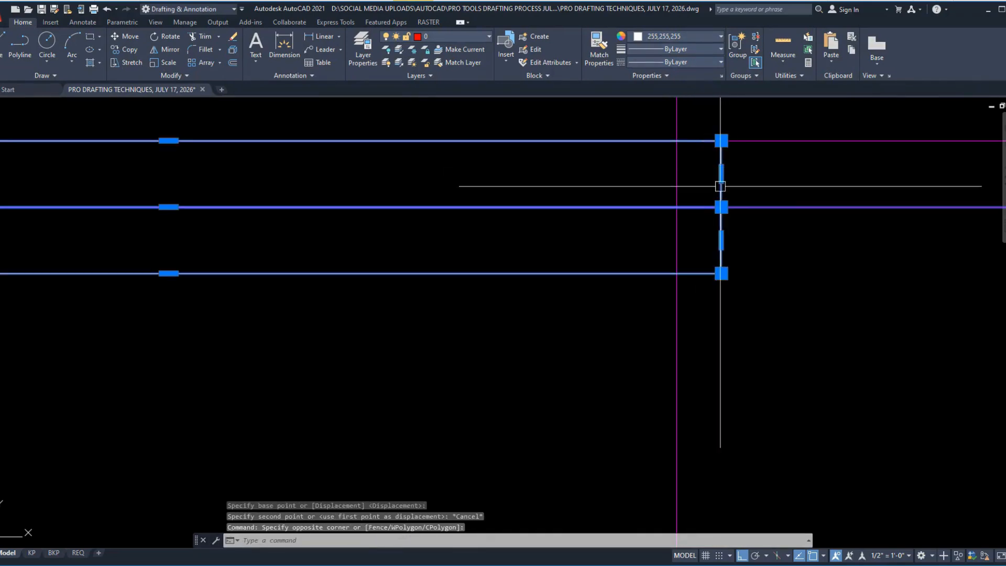
shift+click(721, 172)
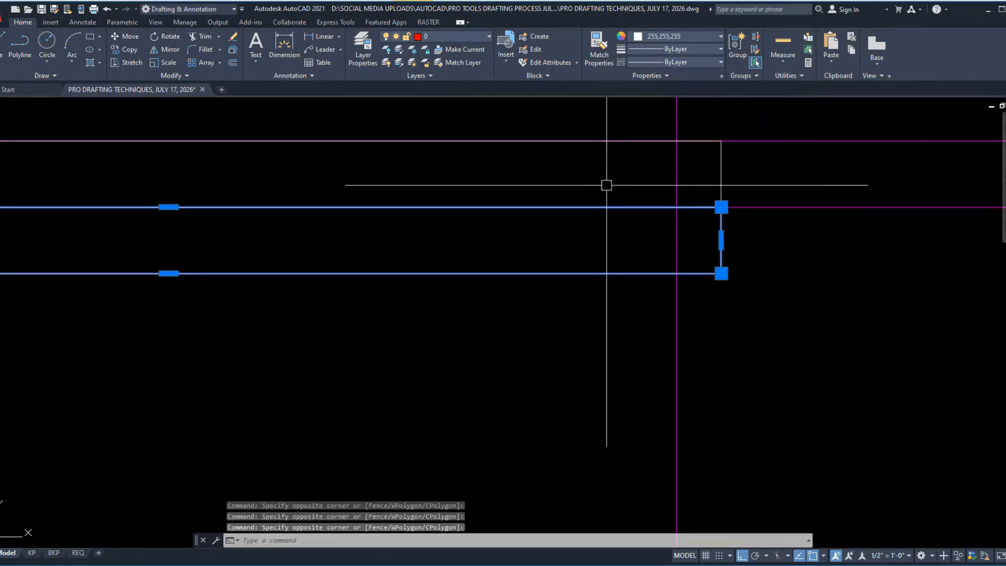
text(s)
key(Return)
click(721, 207)
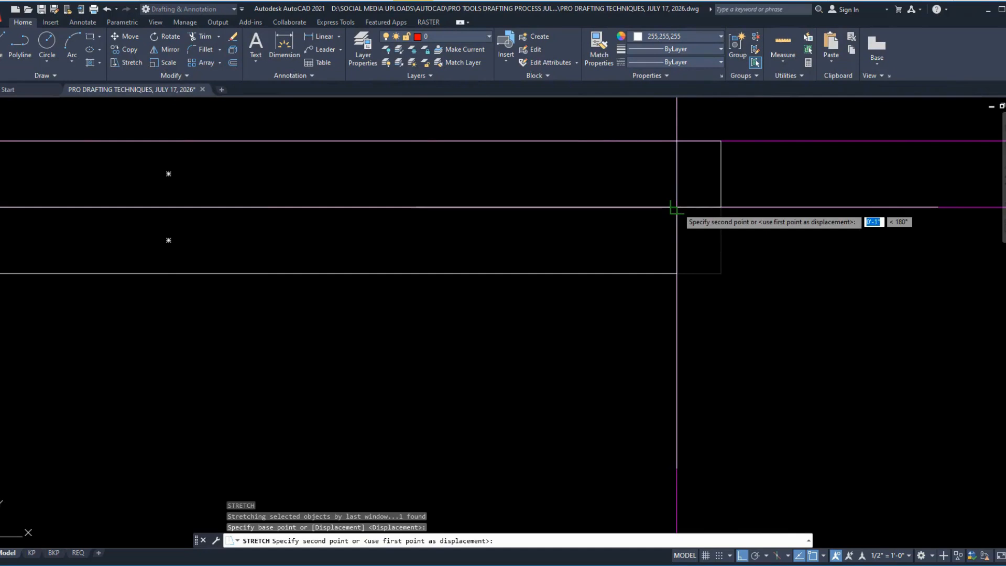
click(676, 207)
Step: Stretch the lower rectangle's bottom edge down to the section's floor line to form the cabinet body
click(620, 332)
click(526, 228)
middle_drag(551, 265, 588, 150)
scroll(578, 171, down, 6)
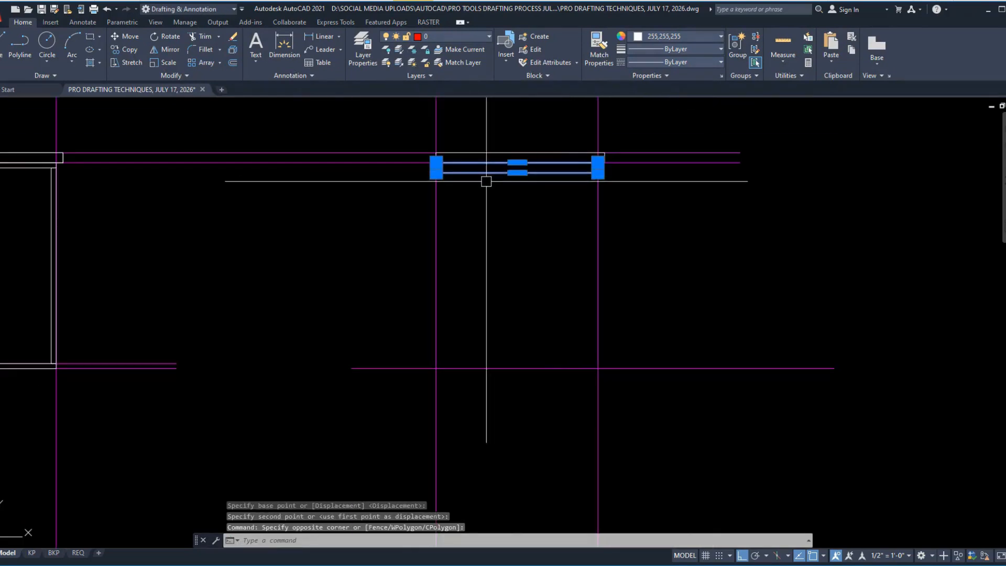
click(511, 172)
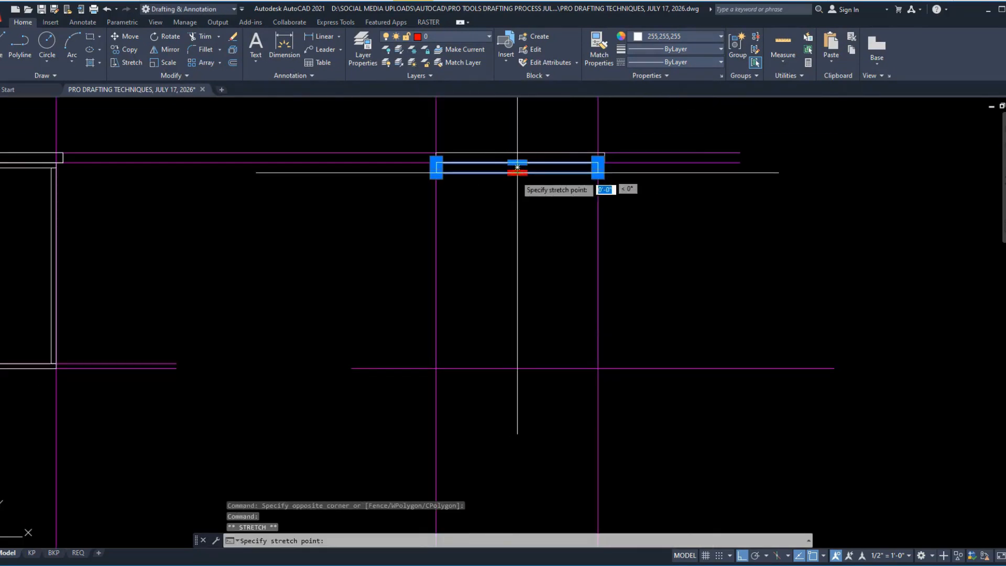
click(519, 368)
key(Escape)
Step: Stretch the right end of the construction line along the upper frame's bottom edge horizontally across the section
scroll(565, 355, down, 4)
scroll(546, 280, up, 4)
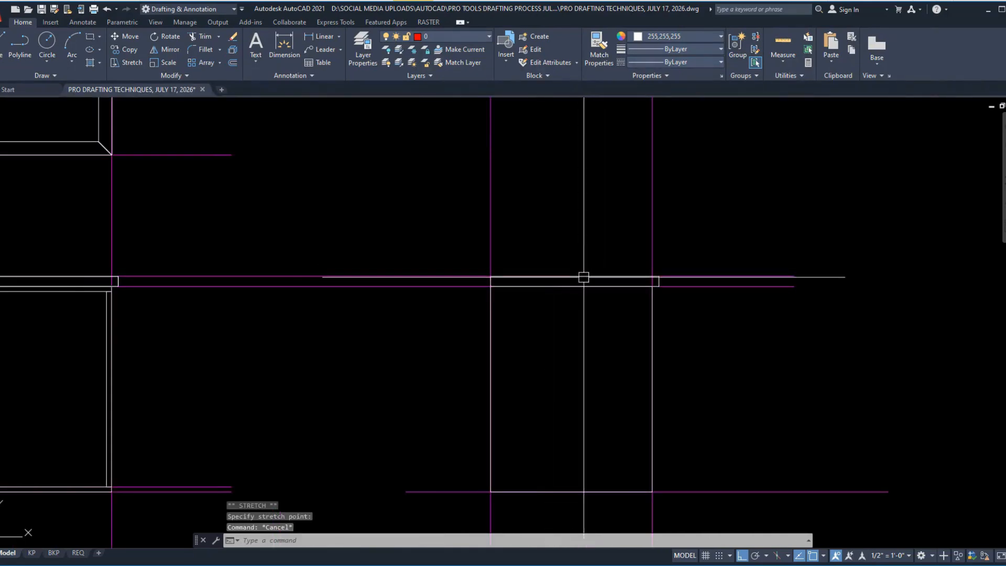
middle_drag(591, 234, 592, 331)
click(256, 302)
click(215, 211)
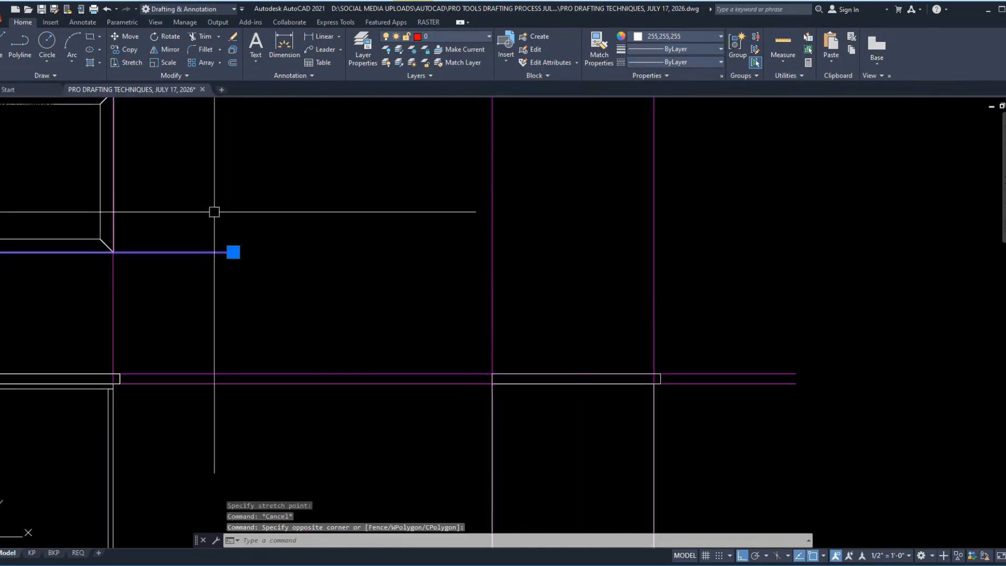
text(s)
key(space)
click(299, 263)
click(779, 265)
Step: Stretch the right end of the construction line along the upper frame's top edge horizontally across the section
middle_drag(371, 244, 458, 413)
click(344, 323)
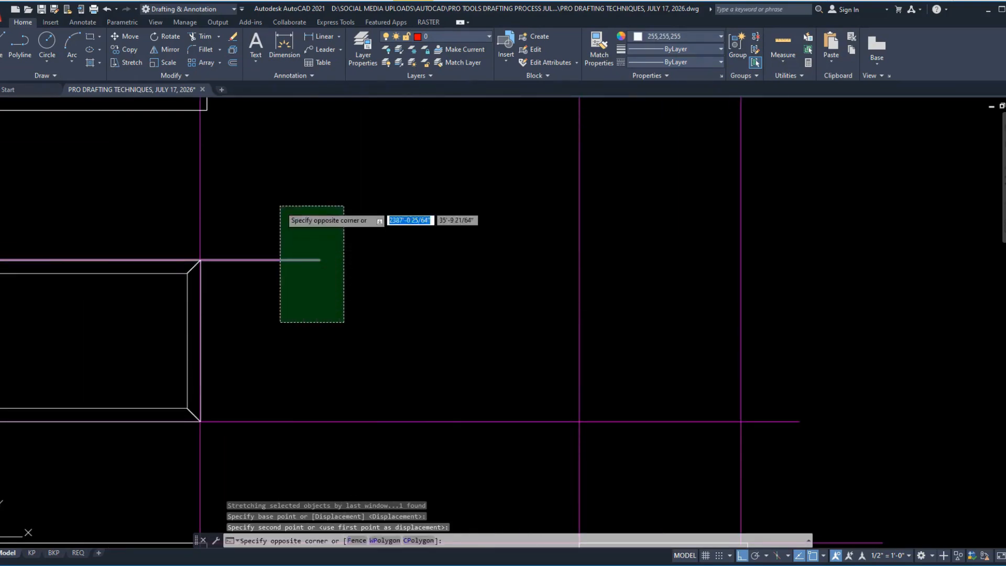
click(279, 206)
text(s)
key(space)
click(334, 313)
click(826, 301)
Step: Offset the section's wall line 3.5 inches to the right for the upper frame's depth
middle_drag(868, 345, 764, 286)
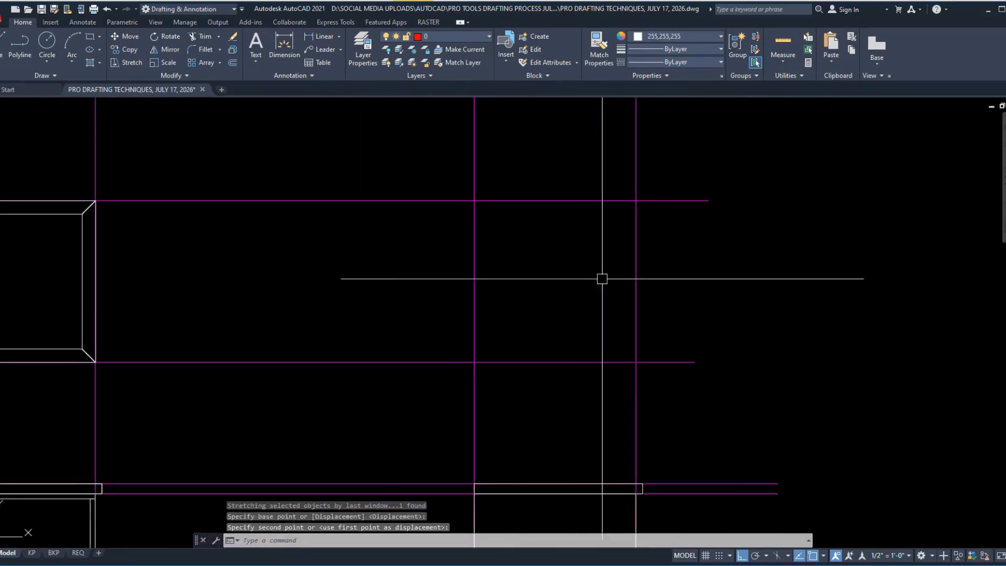
text(o)
key(space)
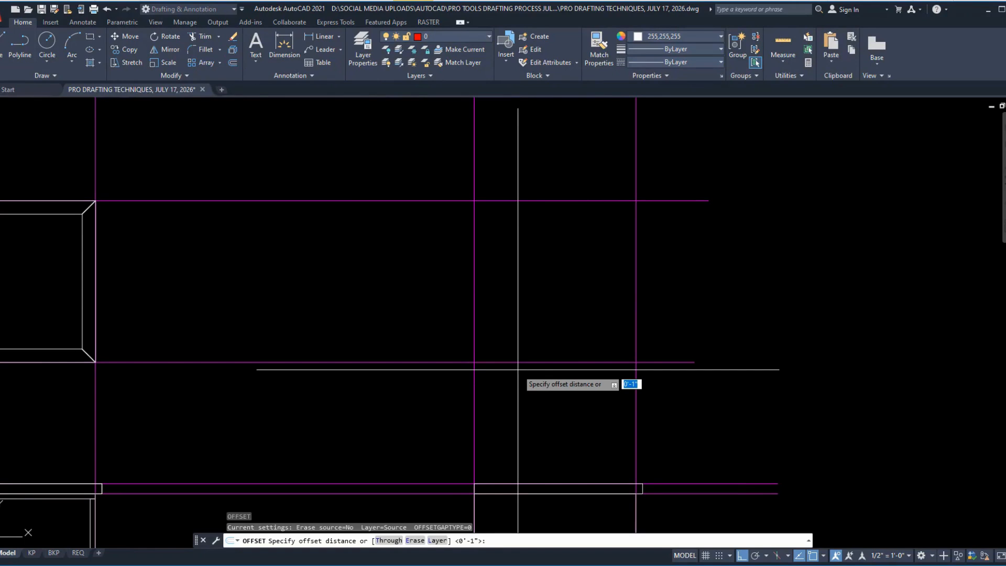
text(3.5)
key(space)
click(474, 296)
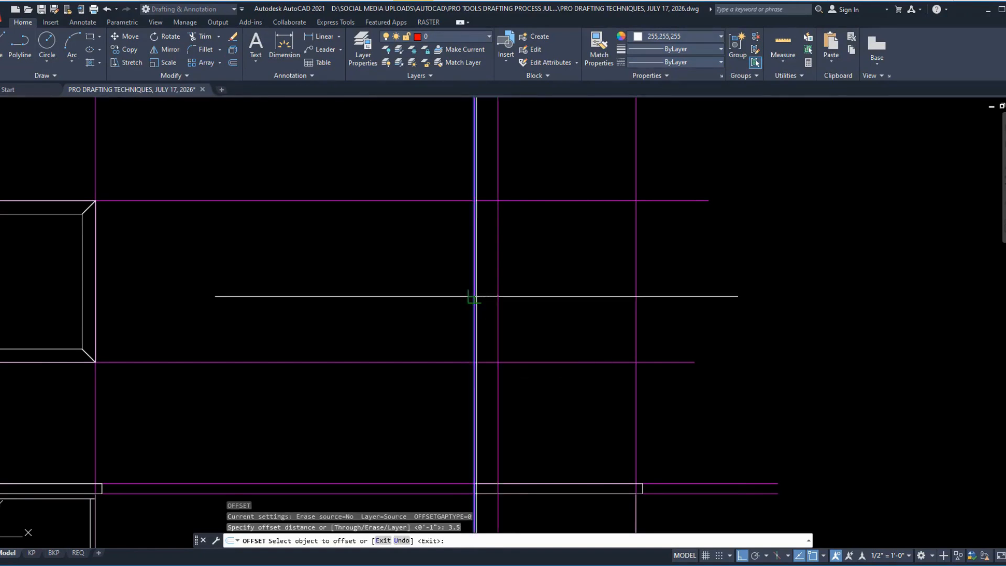
click(532, 279)
text(rec)
key(Return)
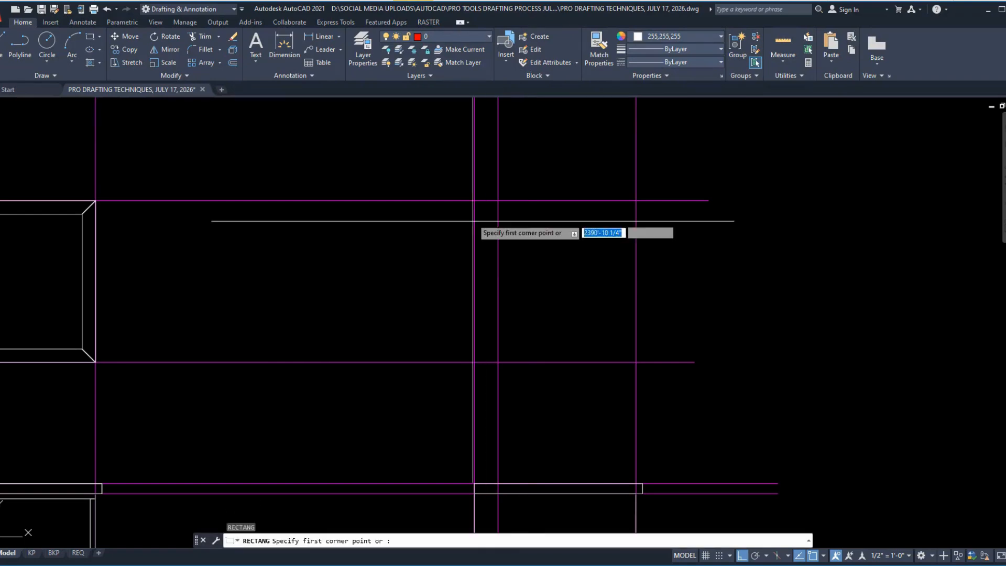
key(Escape)
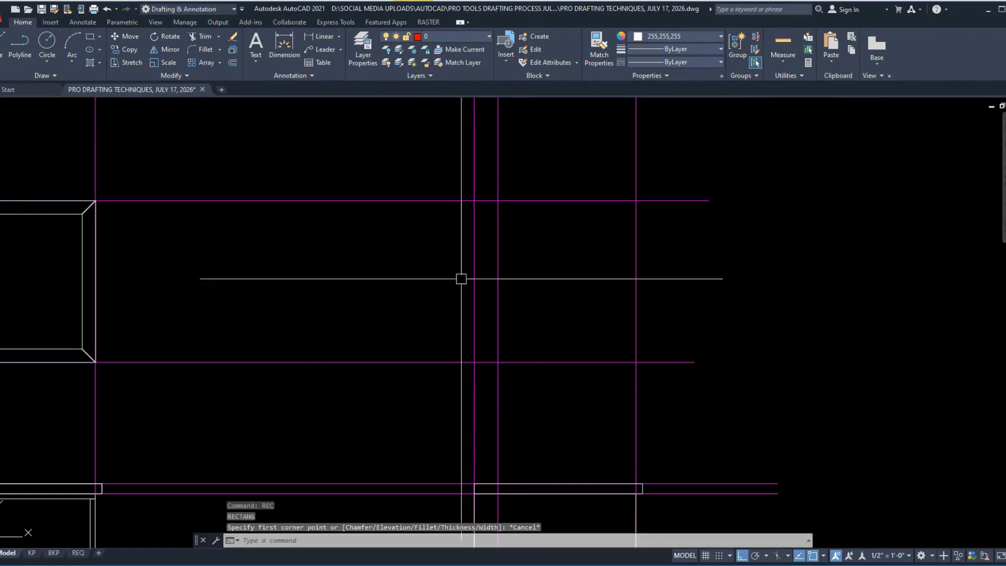
Step: Copy the section's countertop rectangle straight up to between the upper frame's top and bottom projection lines
middle_drag(540, 486, 555, 418)
click(546, 430)
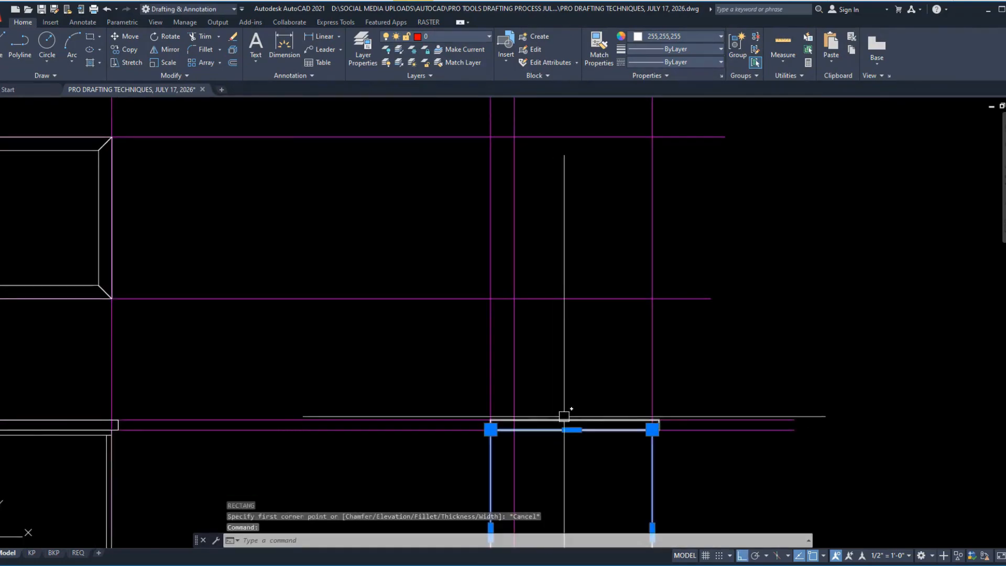
key(Escape)
click(582, 420)
text(co)
key(Return)
click(582, 419)
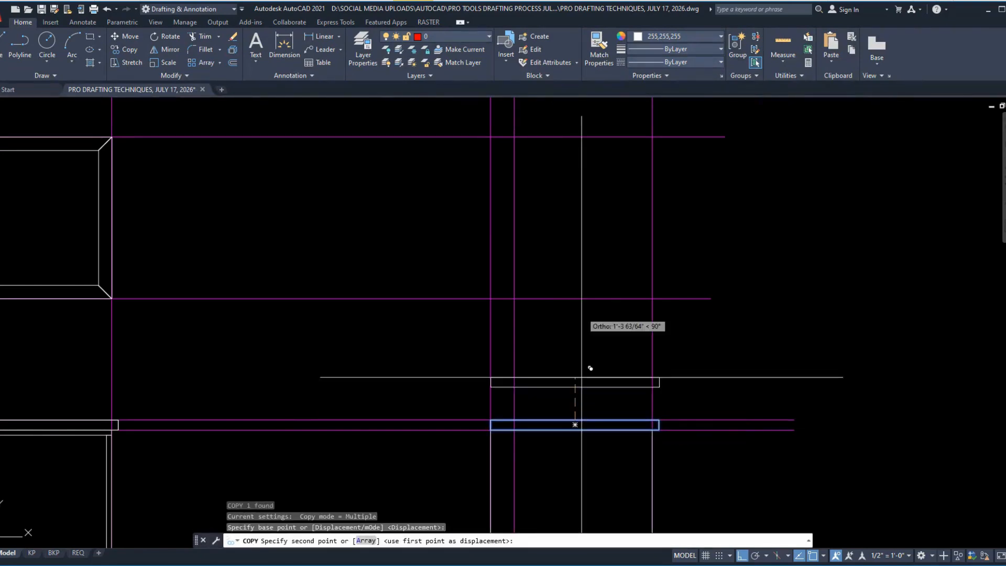
click(587, 216)
key(Escape)
Step: Try to rotate the copied countertop rectangle about a point above it
click(600, 247)
click(565, 194)
text(ro)
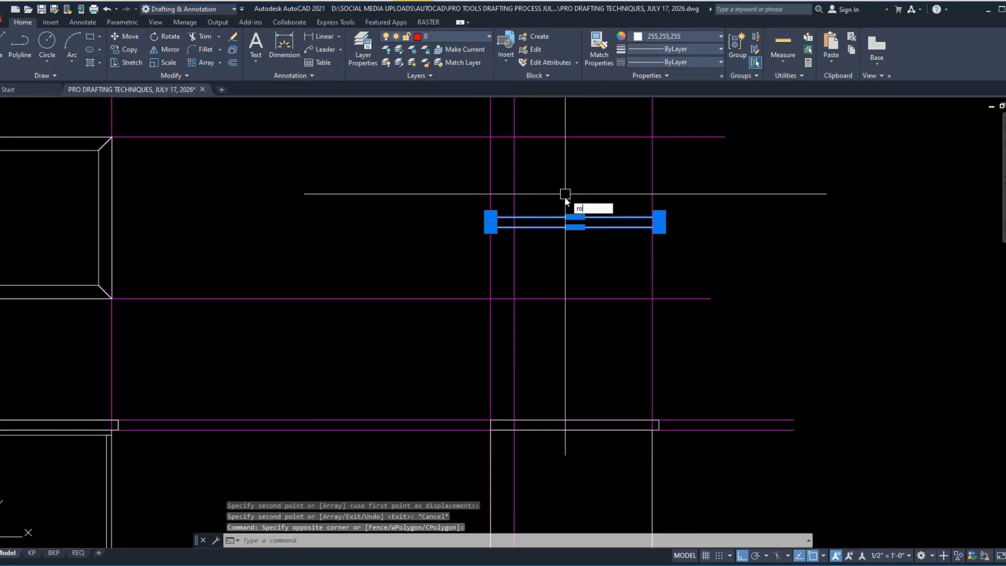
key(Return)
click(565, 195)
click(572, 231)
key(ctrl+z)
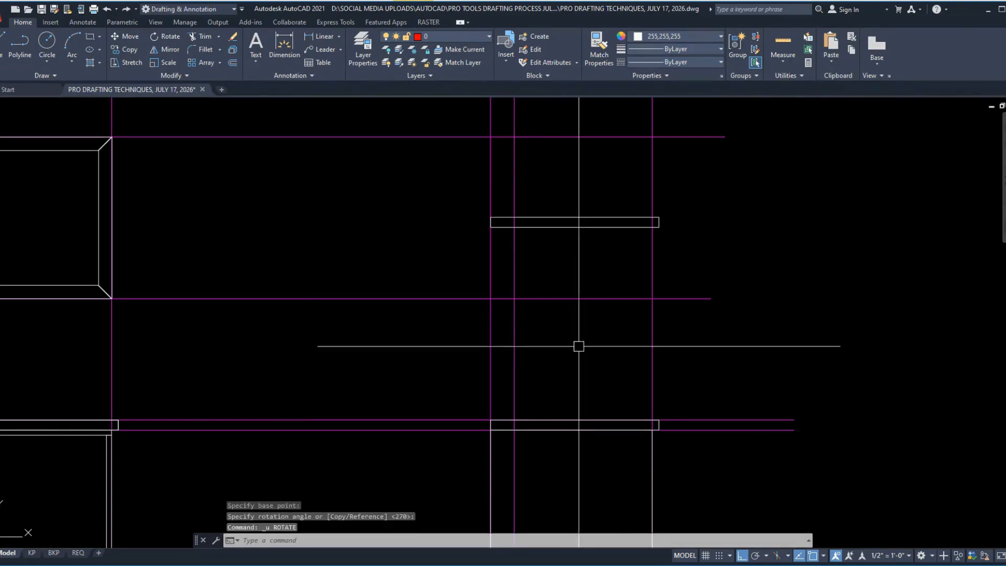
Step: Rotate the copied countertop rectangle to vertical about a base point above it
click(588, 256)
click(562, 172)
text(ro)
key(Return)
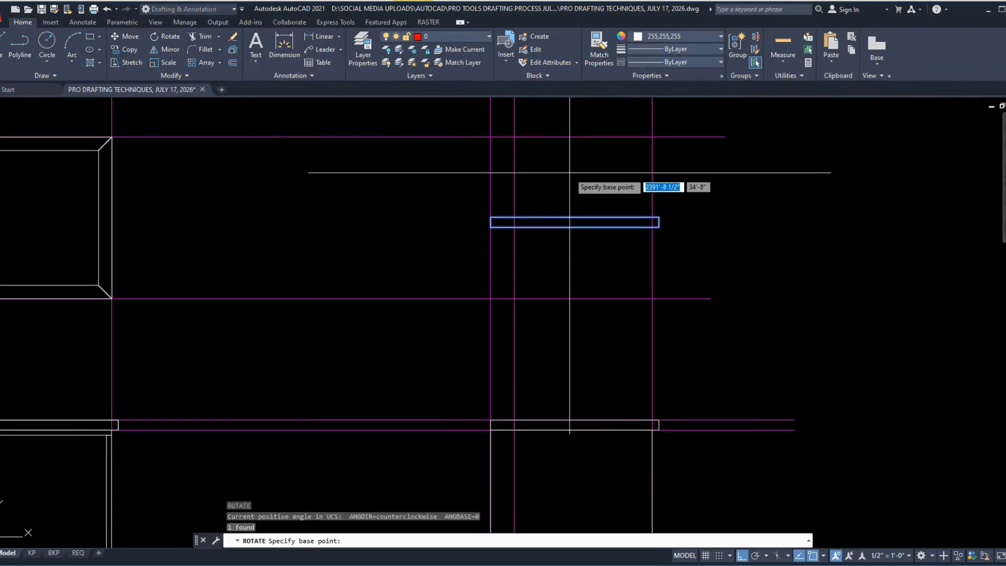
click(570, 173)
click(569, 217)
Step: Move the vertical rectangle by its lower-left corner to where the section's wall line meets the upper frame's bottom line
click(527, 211)
text(m)
key(Return)
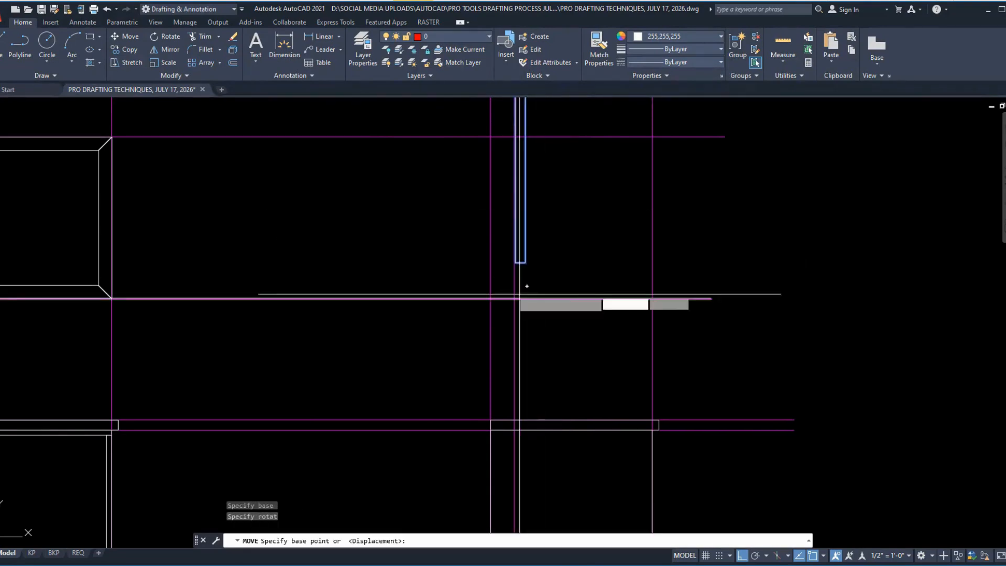
scroll(582, 251, up, 6)
click(590, 239)
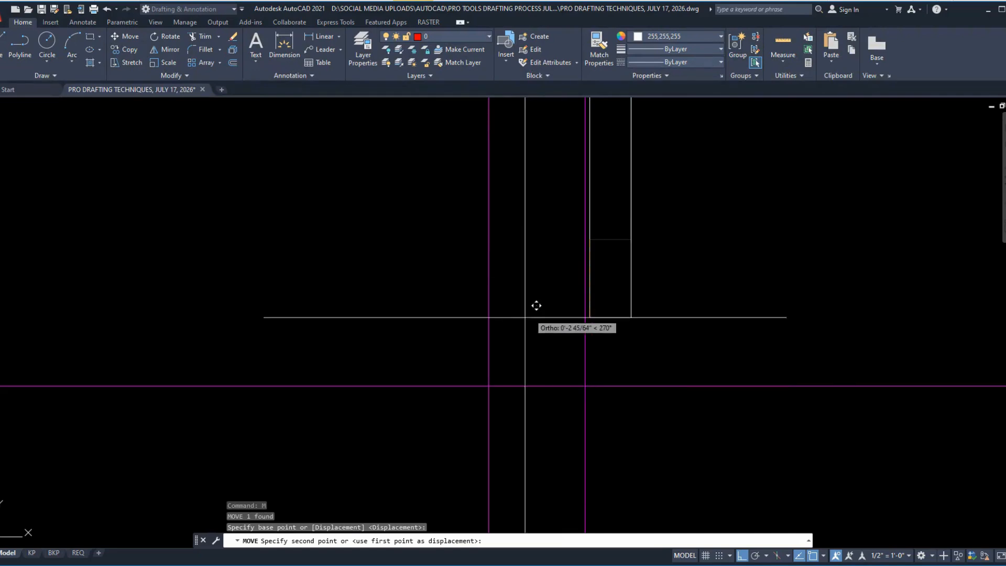
click(489, 387)
Step: Stretch the vertical rectangle's top edge down to the projection line of the upper frame's top
scroll(575, 413, down, 5)
scroll(556, 258, up, 5)
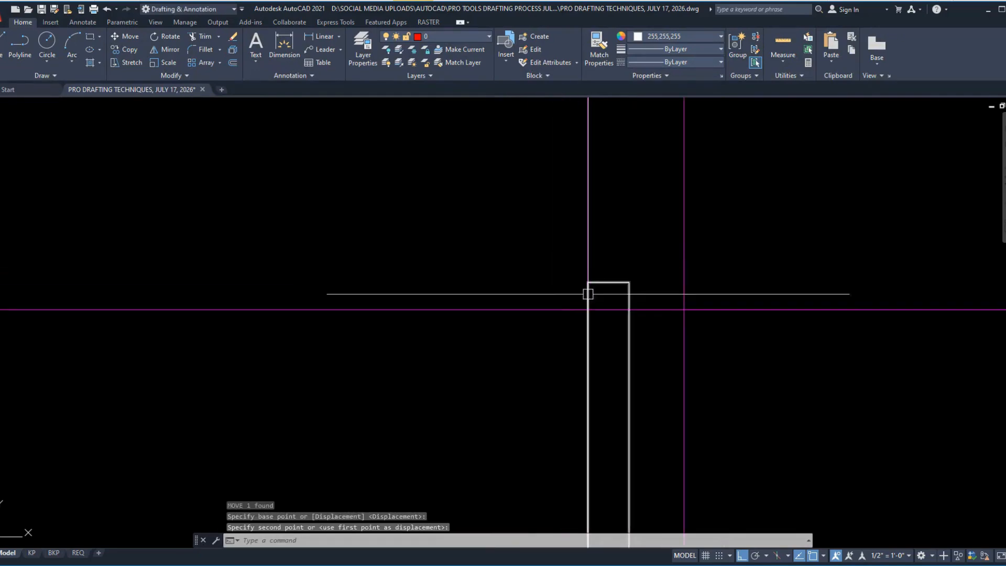
click(654, 288)
click(512, 252)
click(752, 246)
click(540, 240)
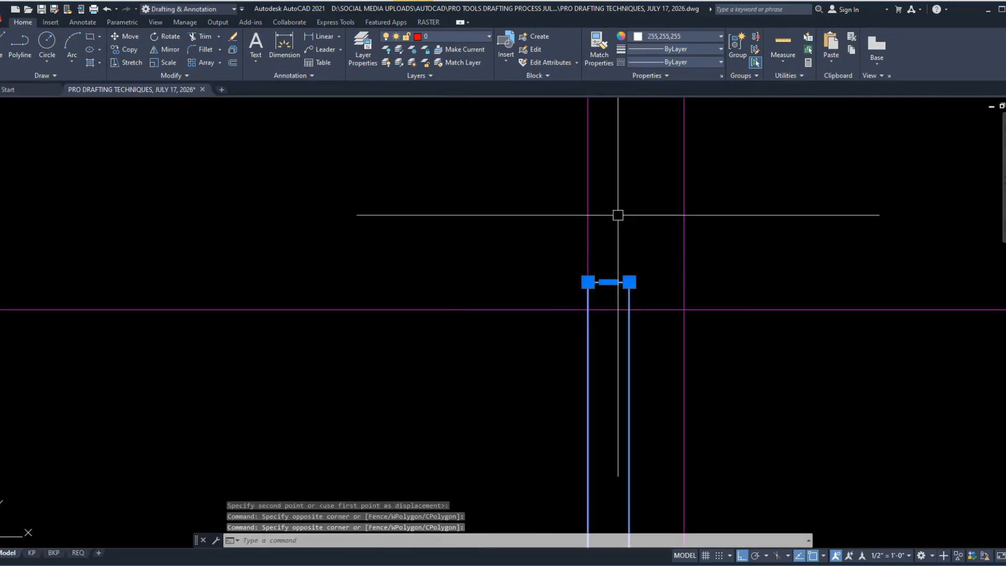
text(s)
key(Return)
click(629, 282)
click(629, 309)
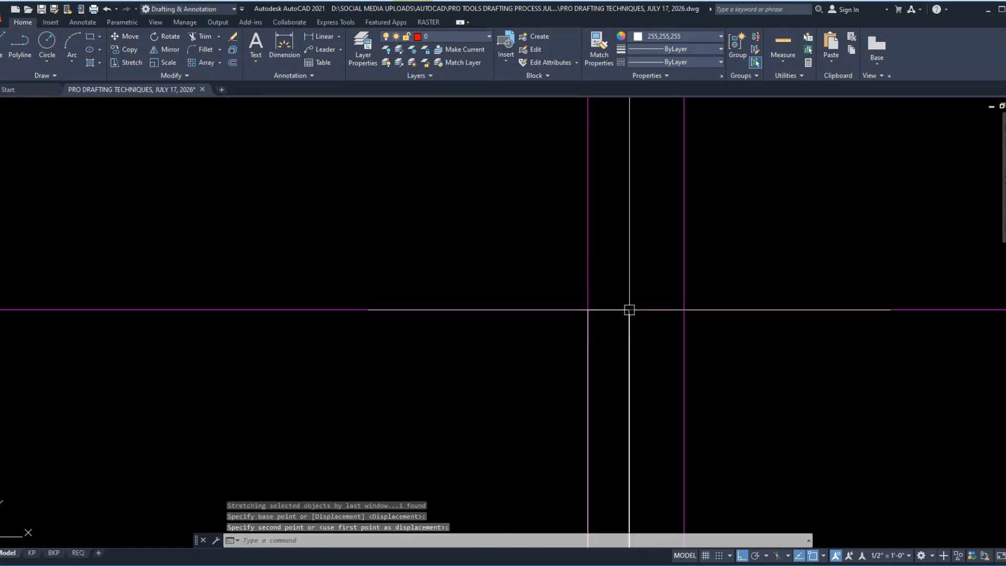
Step: Stretch the vertical rectangle's right edge out to the 3.5 inch depth line
scroll(550, 124, up, 3)
scroll(557, 213, down, 5)
click(540, 253)
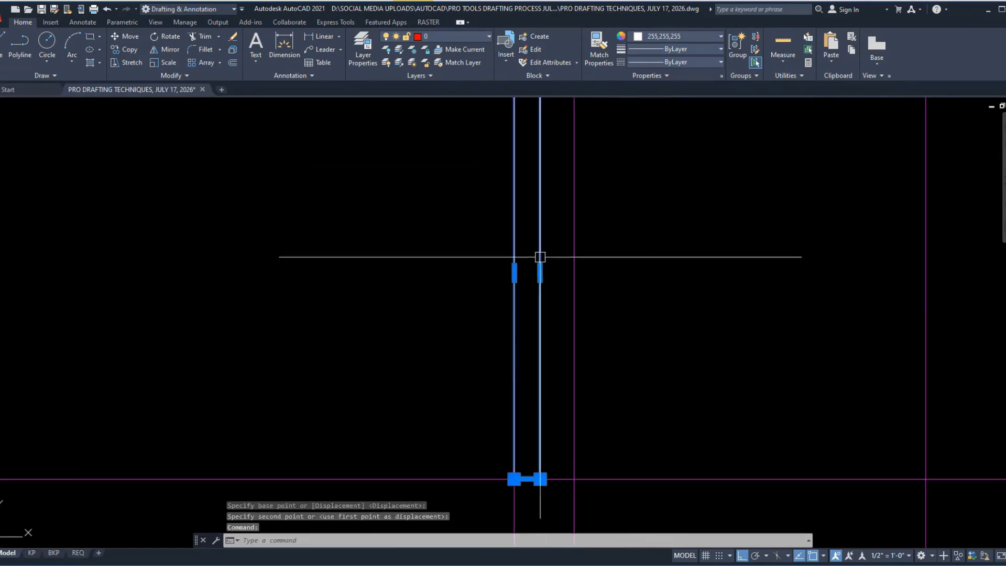
click(540, 272)
key(Escape)
Step: Move the construction line along the upper frame's top edge straight up, clear of the frame elevation and section
scroll(264, 237, down, 3)
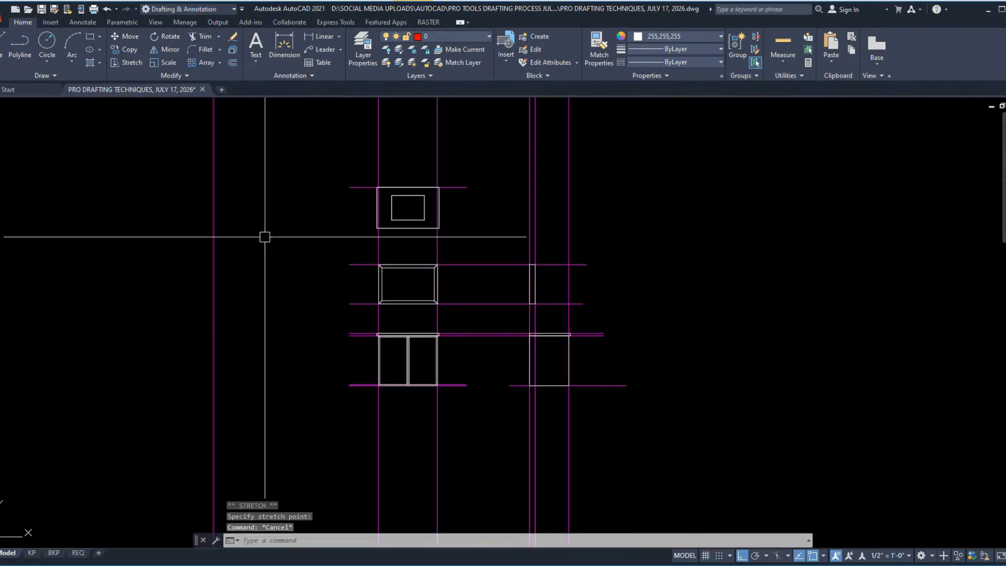
scroll(559, 373, up, 2)
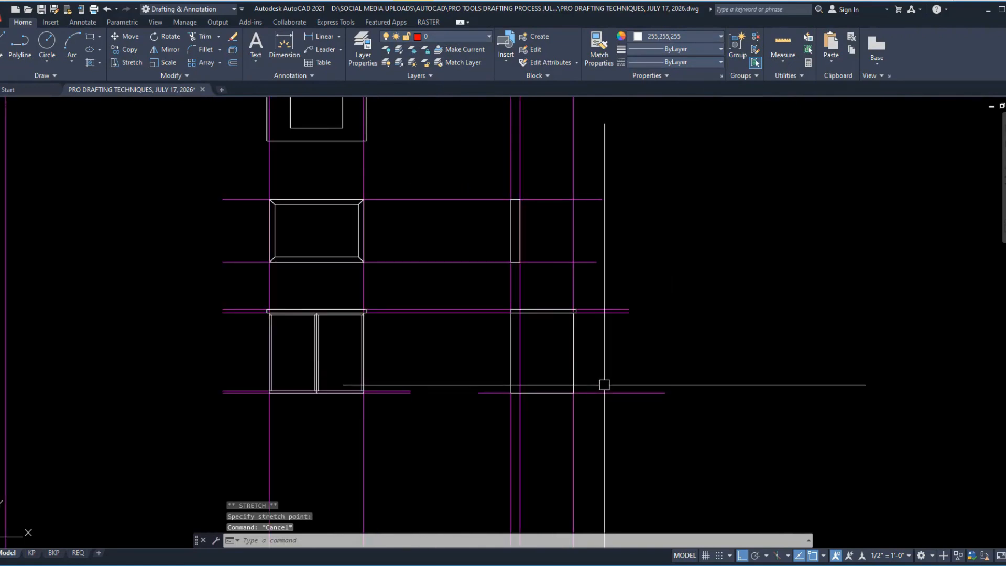
middle_drag(615, 330, 634, 383)
click(614, 251)
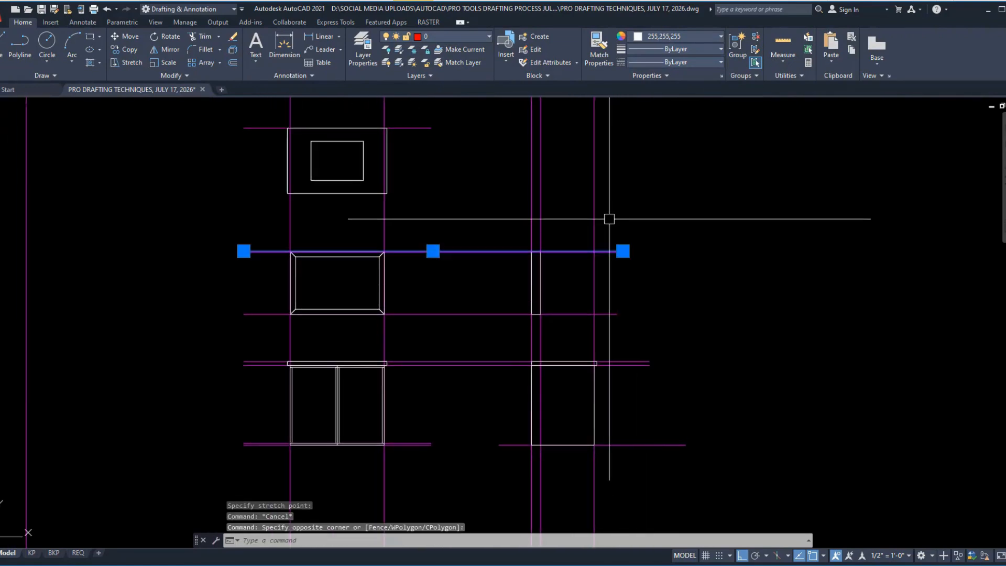
text(m)
key(Return)
click(718, 295)
click(715, 260)
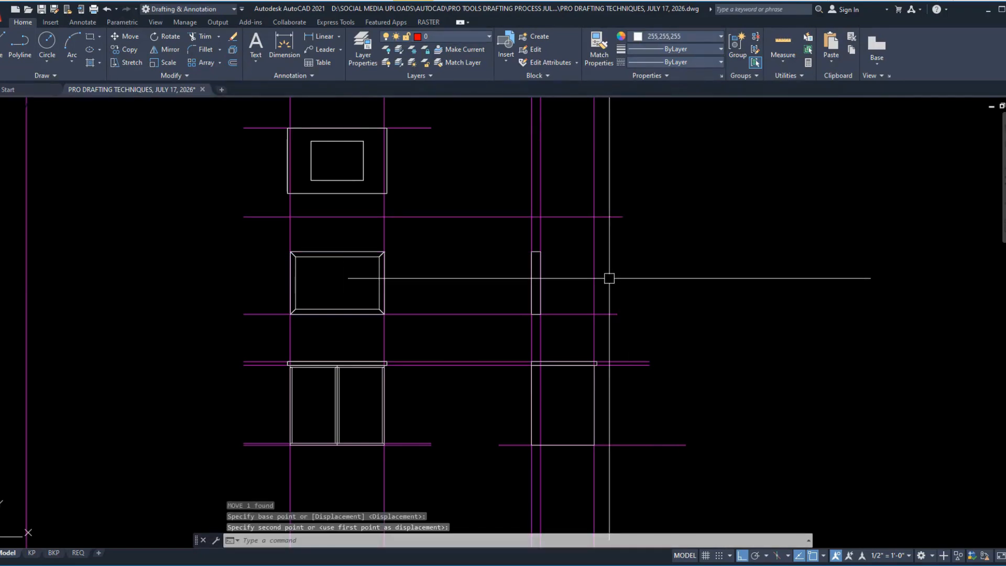
Step: Trim the section's three vertical construction lines above the raised horizontal line
key(Return)
click(629, 189)
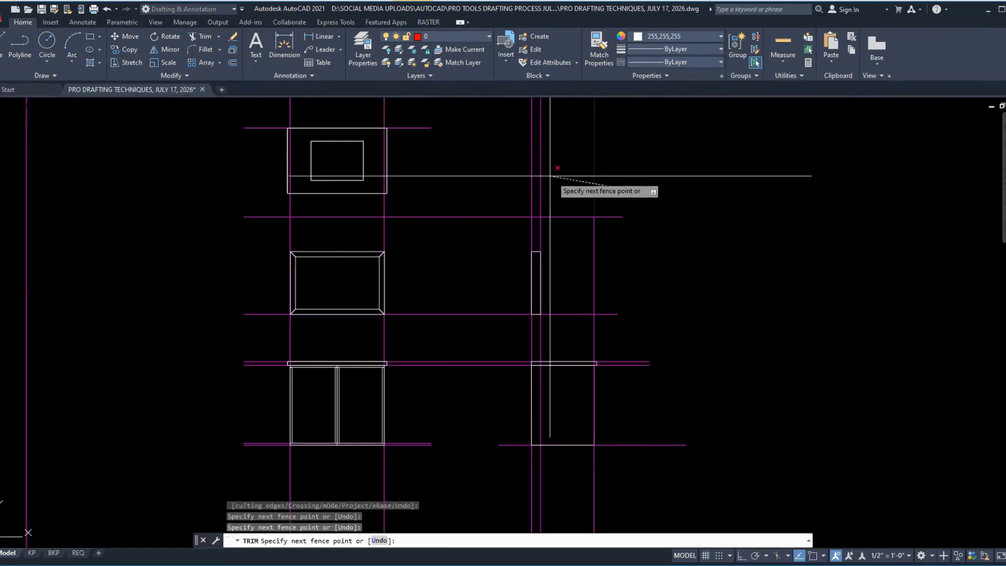
click(500, 162)
scroll(573, 377, up, 2)
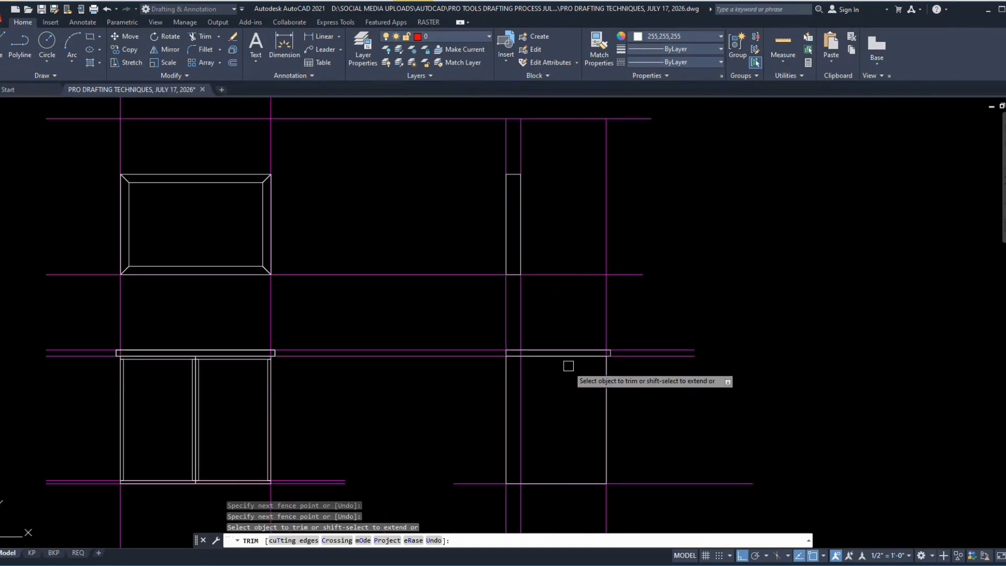
Step: Erase the section's two vertical depth lines for the upper frame and the cabinet front
key(Return)
click(524, 312)
text(e)
key(Return)
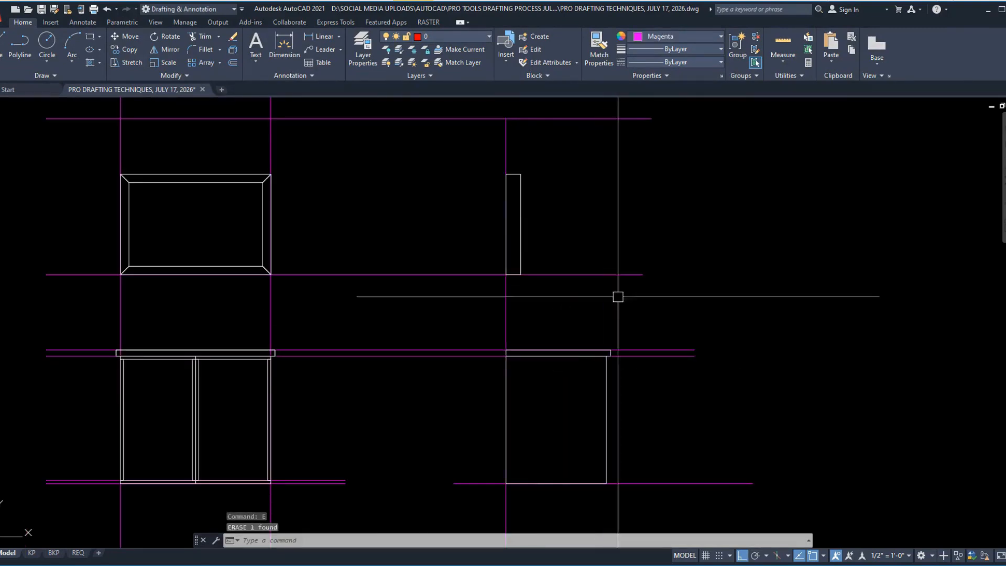
Step: Erase the raised horizontal construction line and the projection lines along the upper frame's bottom and the countertop
middle_drag(642, 380, 684, 469)
click(648, 283)
click(593, 155)
text(e)
key(Return)
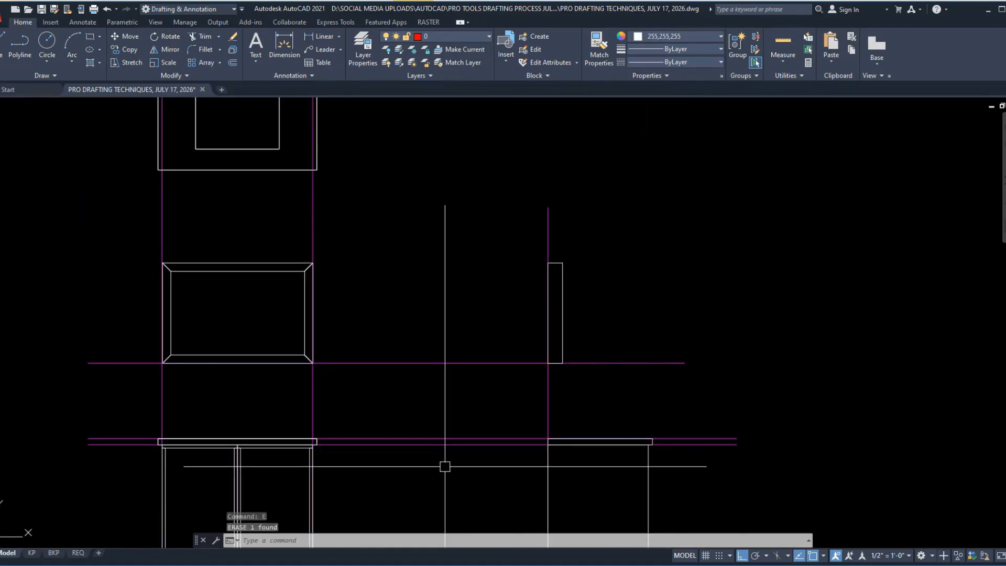
click(444, 466)
click(388, 299)
text(e)
key(Return)
Step: Erase the remaining vertical construction lines, including the section's wall line, and the upper line along the elevation's cabinet base
scroll(425, 233, down, 4)
click(588, 459)
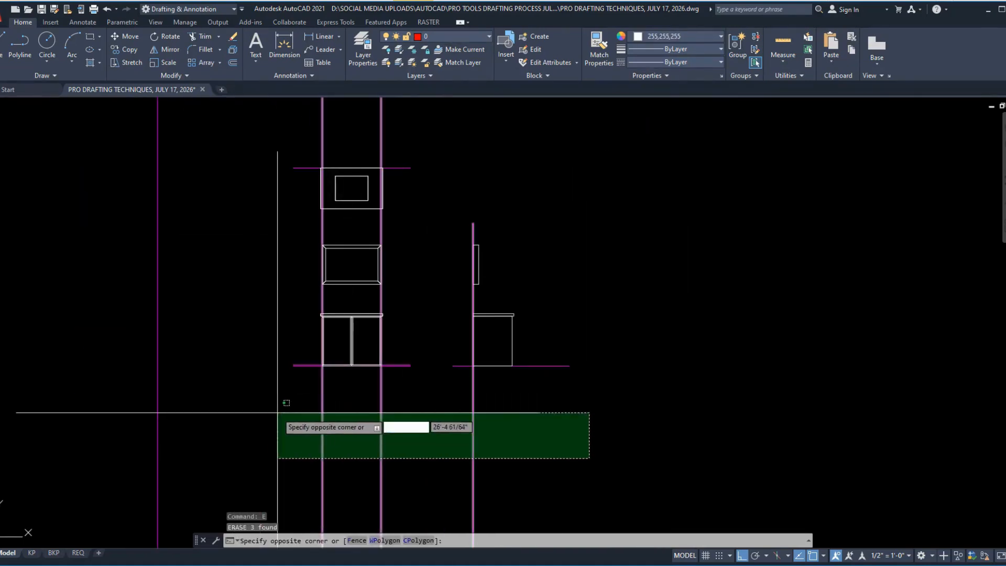
click(275, 410)
text(e)
key(Return)
scroll(440, 360, up, 2)
click(400, 393)
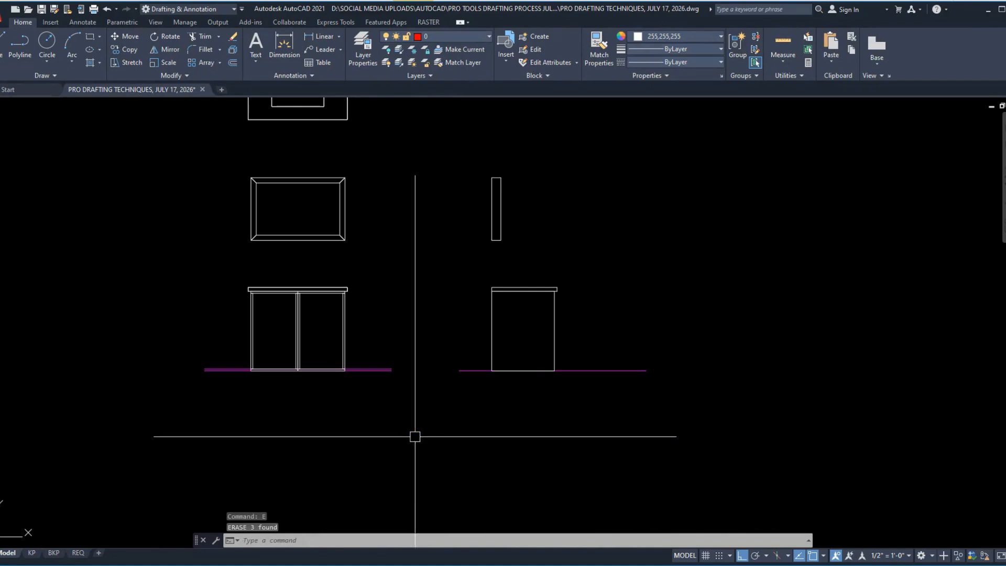
scroll(387, 364, up, 8)
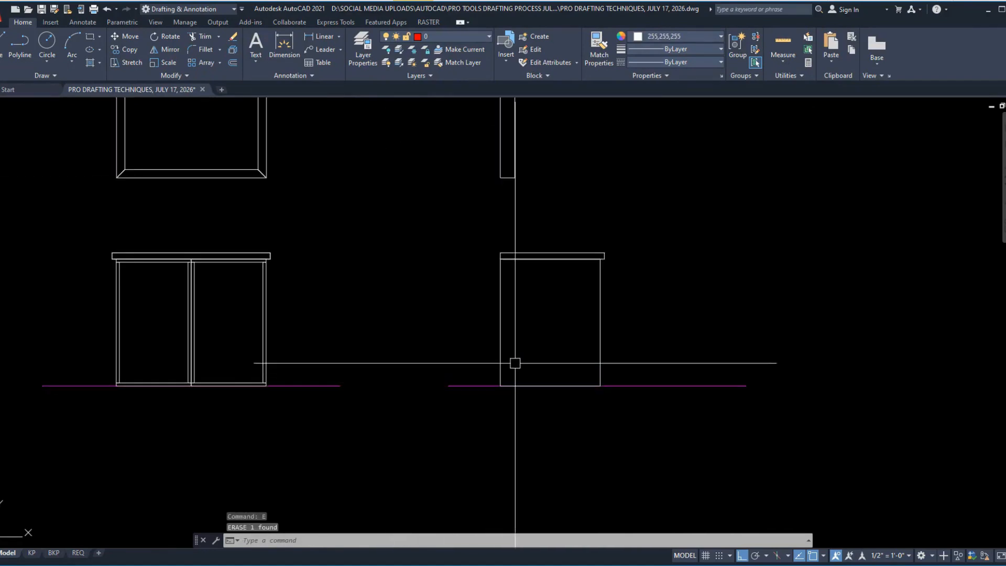
Step: Undo the last erasures of the vertical construction lines and the cabinet base line
scroll(499, 421, down, 4)
key(ctrl+z)
key(ctrl+z)
key(ctrl+z)
key(ctrl+z)
key(ctrl+z)
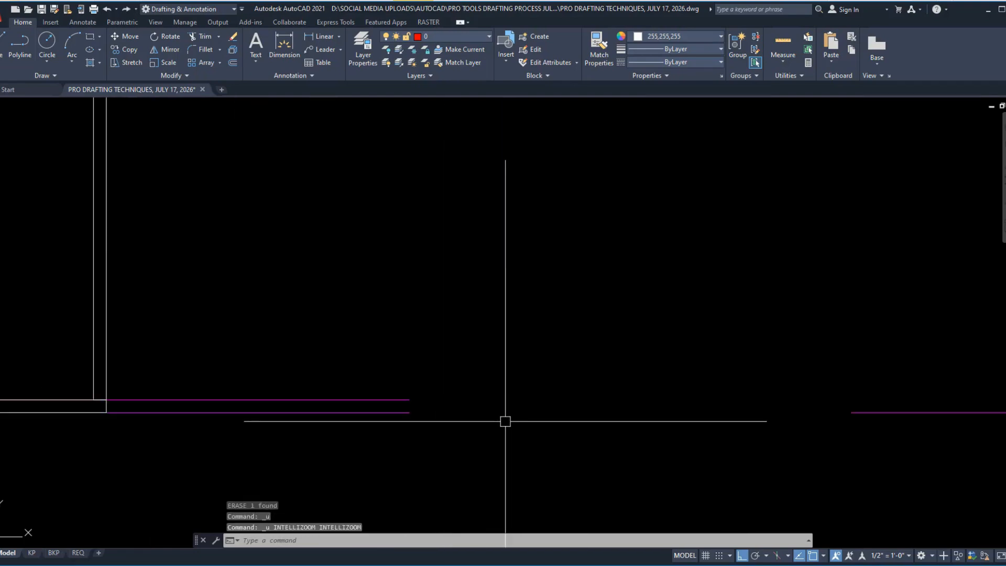
scroll(471, 383, up, 4)
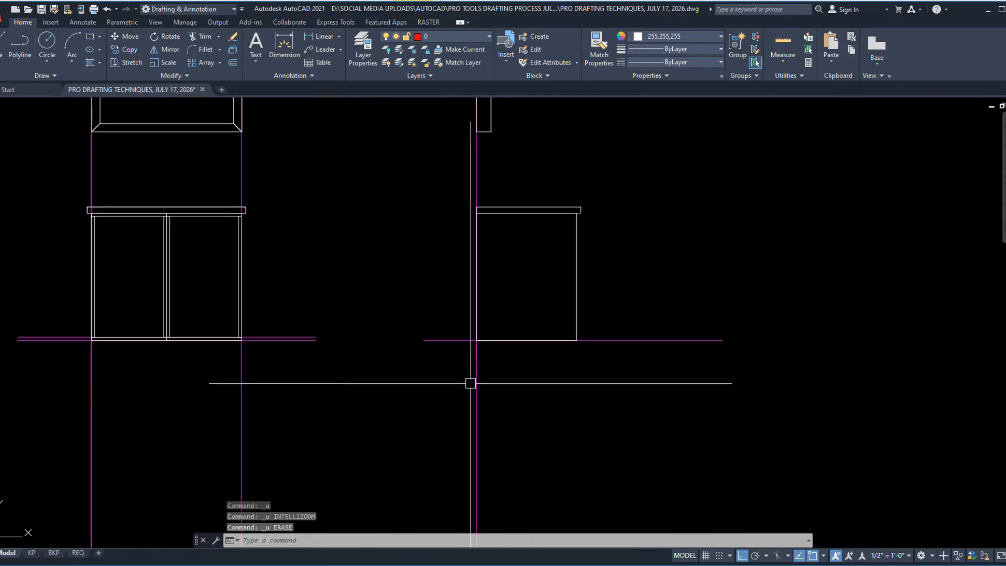
Step: Trim the section's wall line below the floor and the floor line behind the wall so they meet in a corner
text(tr)
key(space)
scroll(587, 390, down, 6)
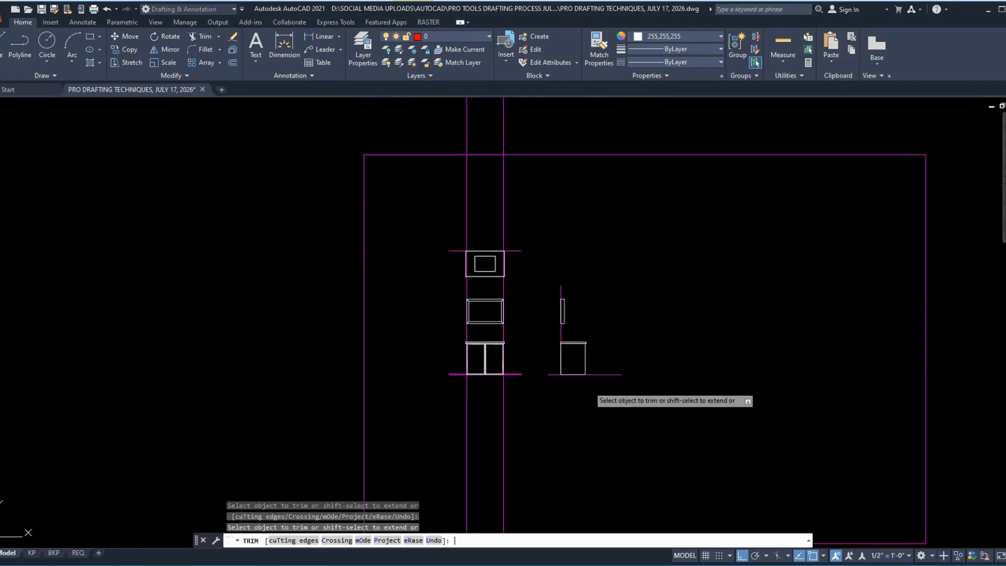
key(space)
key(Escape)
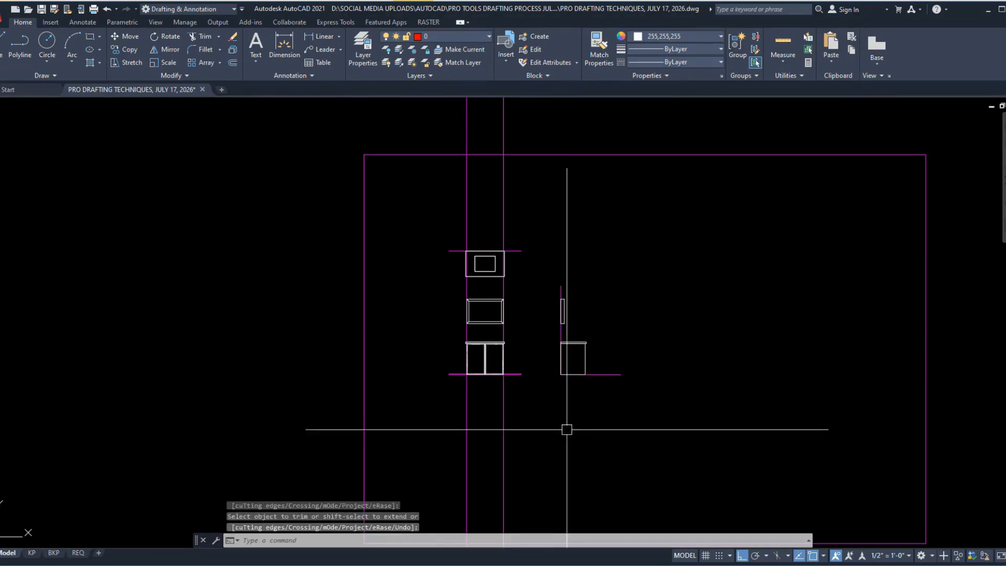
Step: Erase the two vertical construction lines running through the plan and elevation
drag(566, 427, 441, 422)
text(e)
key(space)
Step: Join the section's wall line and floor line into one polyline
scroll(615, 380, up, 4)
click(693, 413)
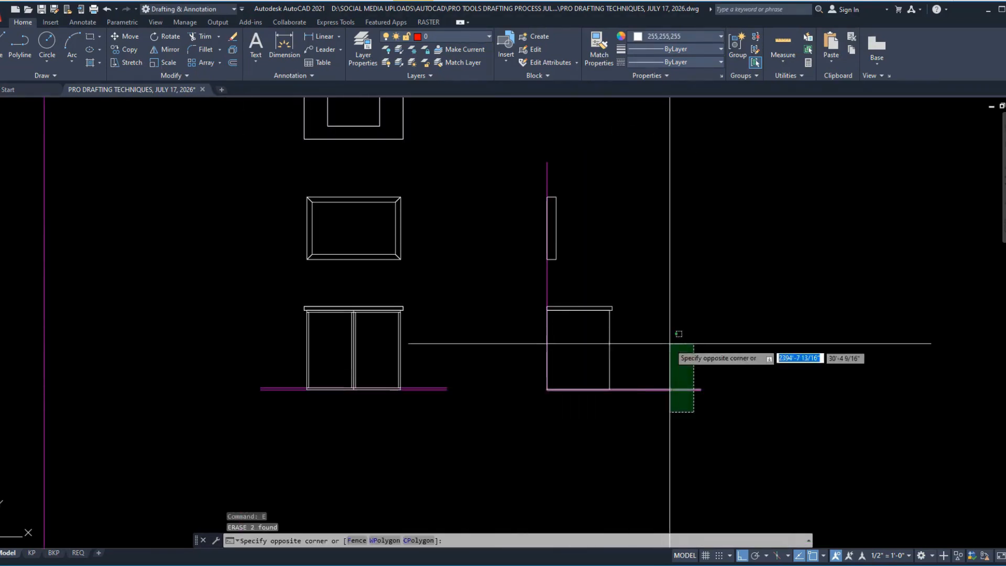
click(668, 343)
click(611, 281)
click(511, 280)
text(j)
key(space)
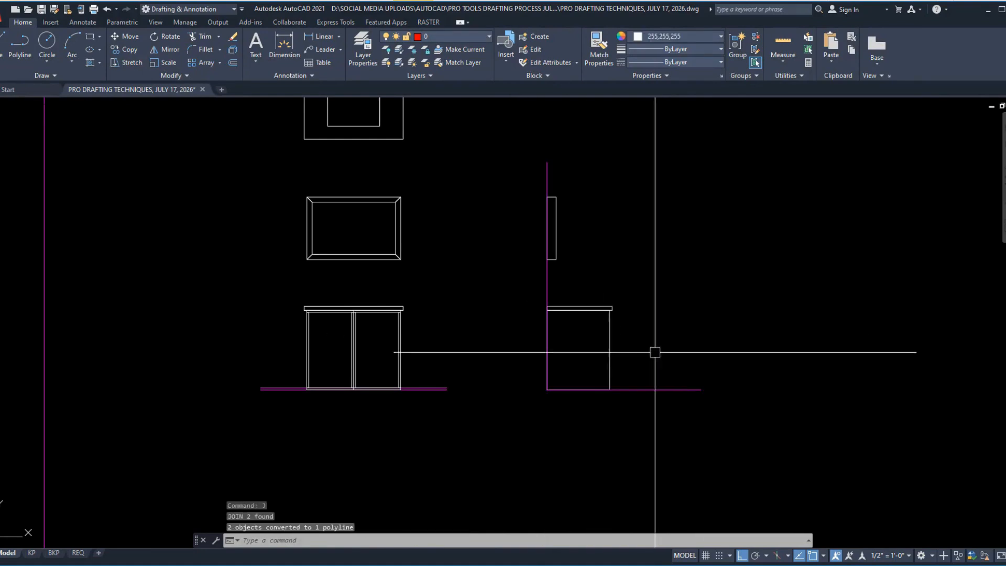
click(678, 420)
click(657, 353)
scroll(433, 393, up, 4)
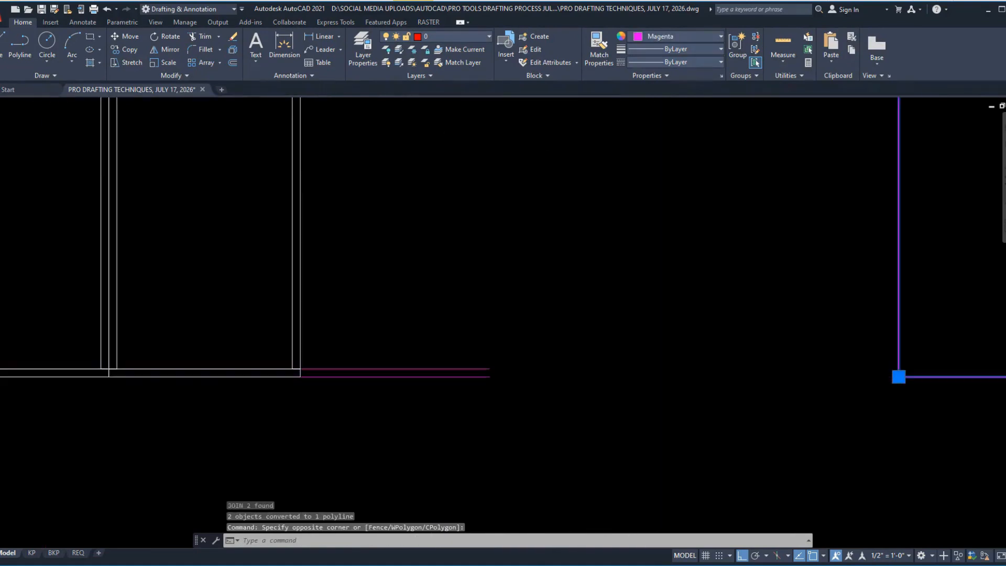
key(Escape)
Step: Erase the upper of the two construction lines along the elevation's cabinet base
click(454, 374)
click(454, 371)
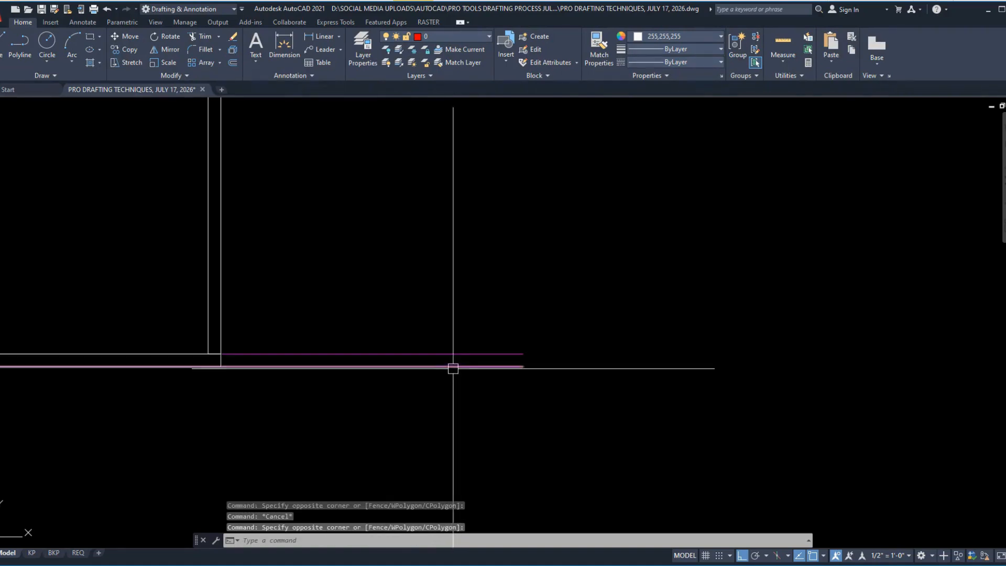
click(460, 354)
key(e)
key(space)
Step: Offset the construction line along the plan's top edge 6 inches down into the plan
scroll(382, 416, down, 5)
middle_drag(422, 303, 465, 447)
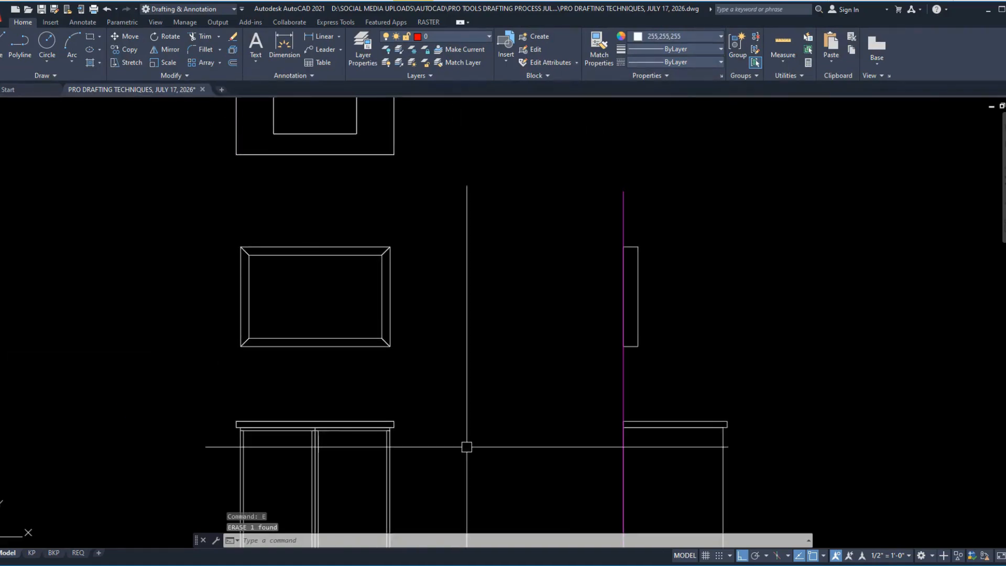
scroll(444, 432, down, 2)
scroll(397, 181, up, 2)
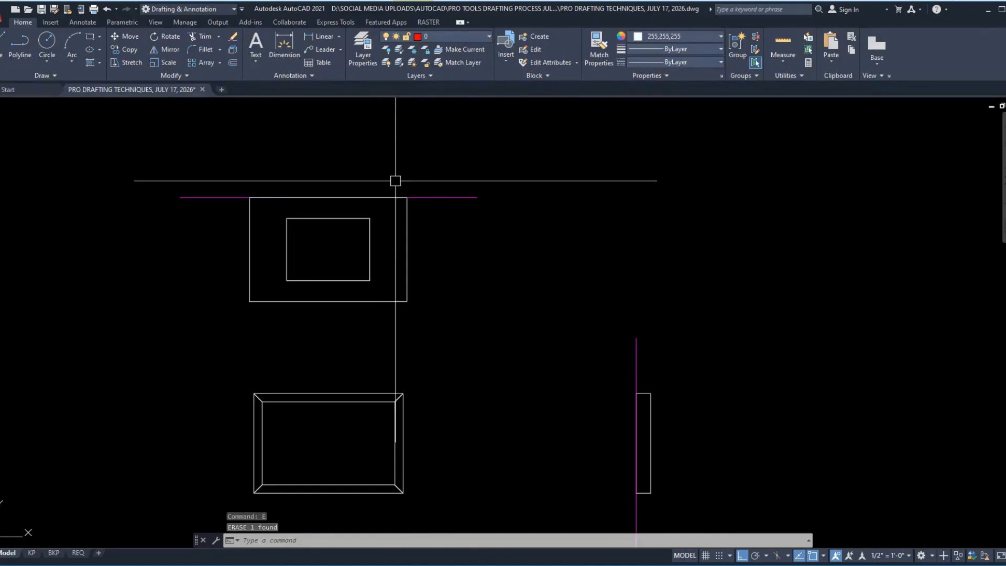
text(o)
key(space)
text(6)
key(space)
click(431, 198)
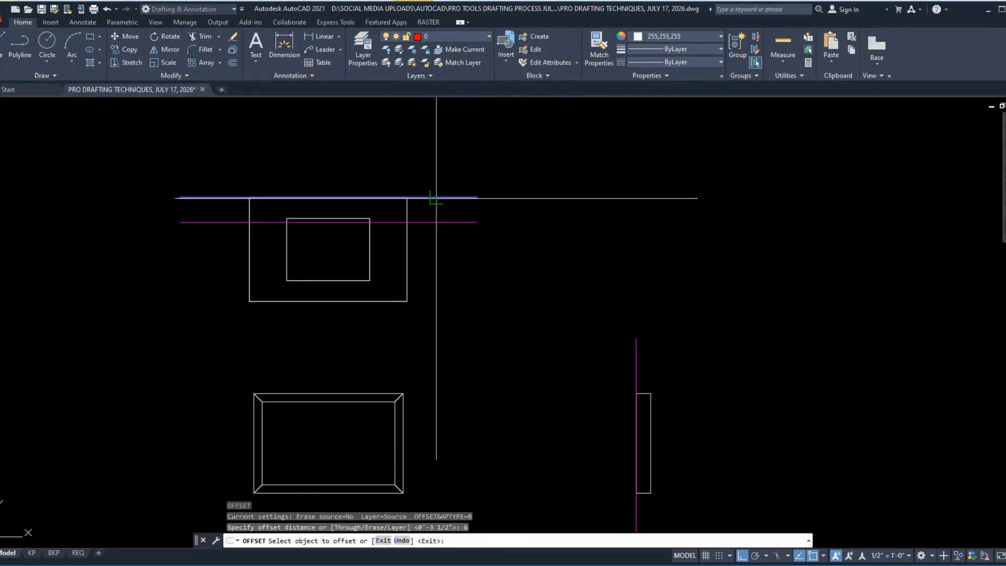
Step: Offset the plan's top-edge line 6 inches upward and the section's wall-and-floor polyline 6 inches outward
click(432, 163)
key(space)
key(space)
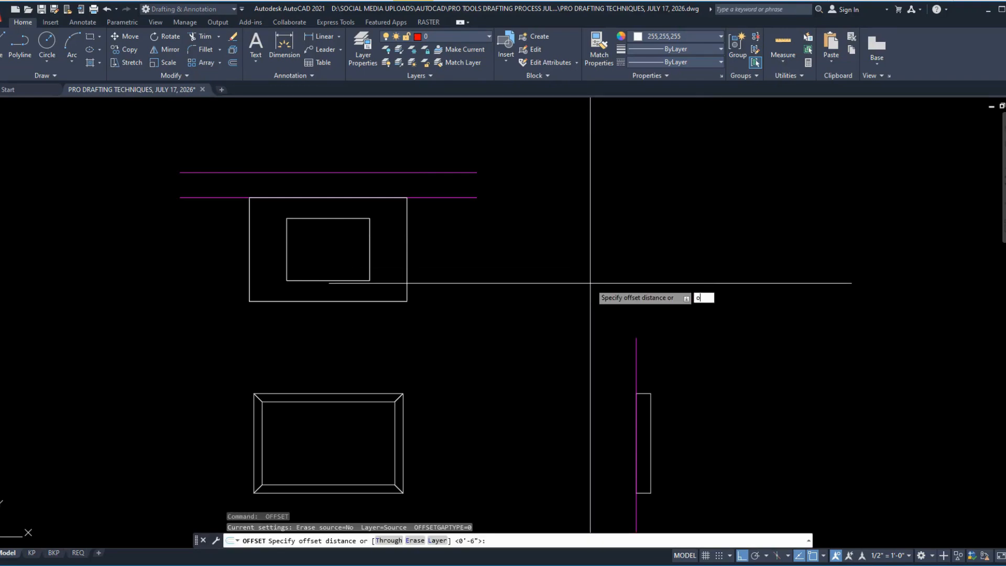
key(space)
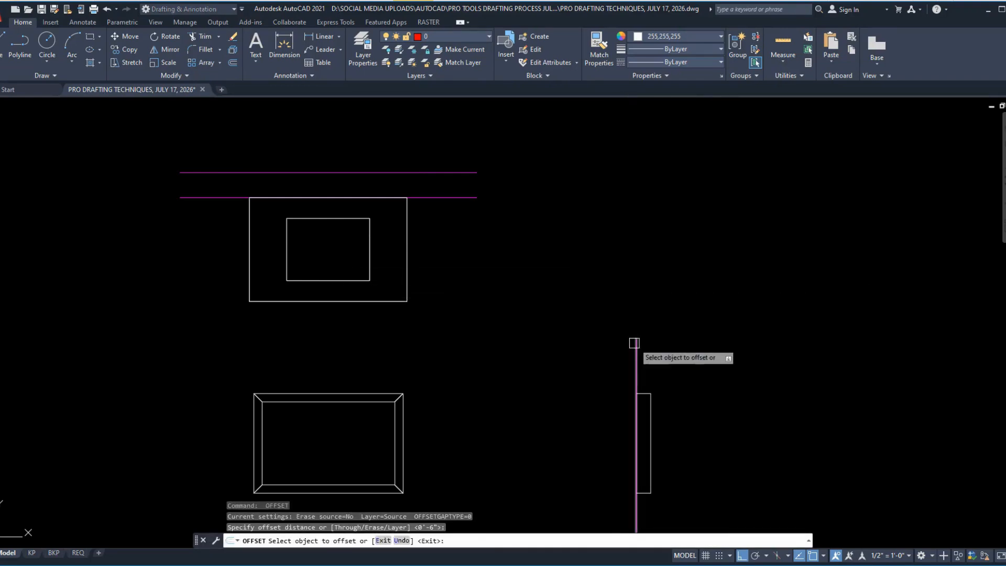
click(634, 343)
click(622, 344)
scroll(566, 280, down, 4)
key(Escape)
Step: Stretch the floor segment of the section's outer polyline up to the level of the inner floor line
scroll(588, 453, up, 6)
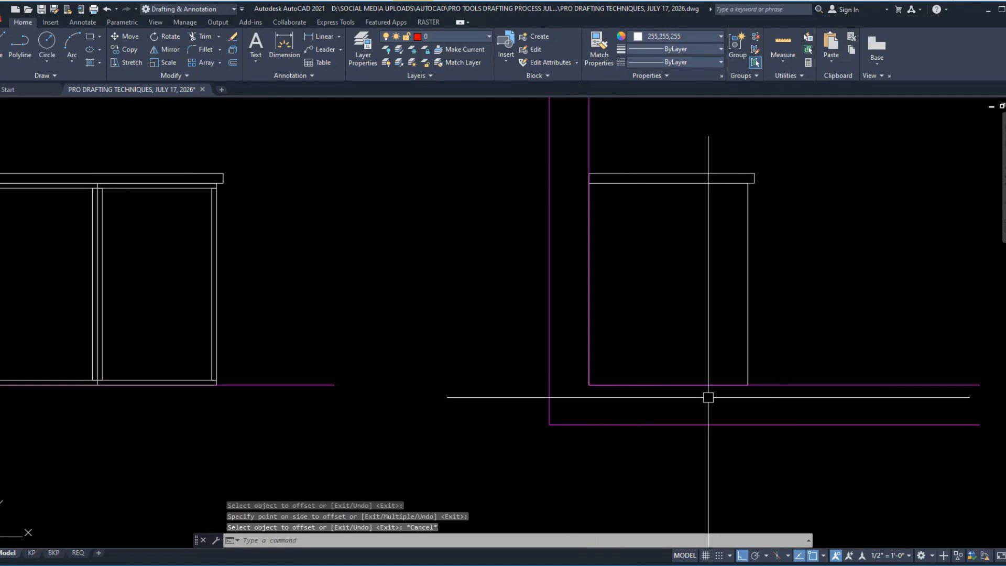
click(797, 385)
key(Escape)
click(604, 438)
click(582, 412)
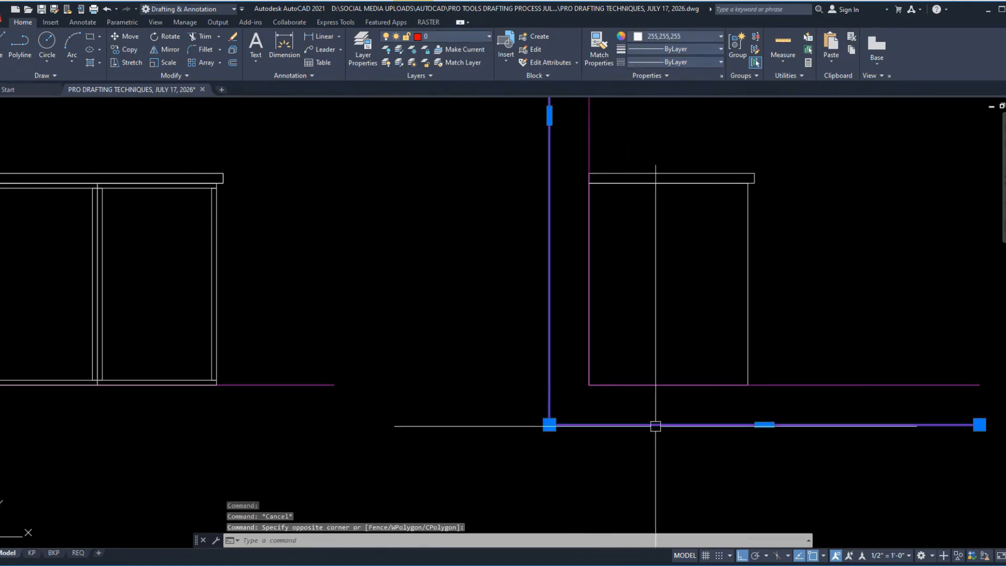
click(764, 425)
key(Escape)
scroll(561, 437, down, 5)
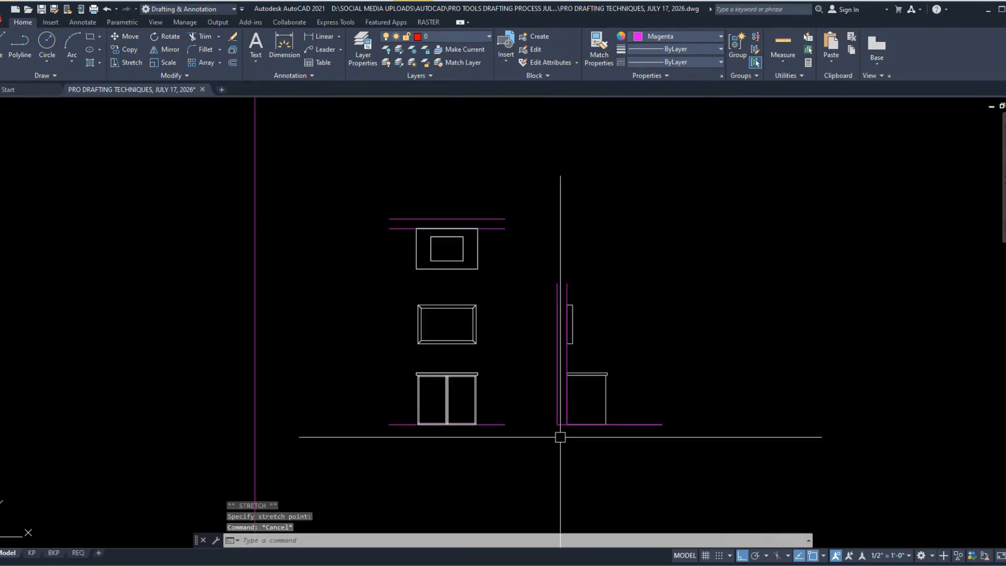
key(Escape)
Step: Set the current object colour to Red
mouse_move(294, 251)
middle_down()
mouse_move(424, 220)
mouse_move(250, 235)
middle_up()
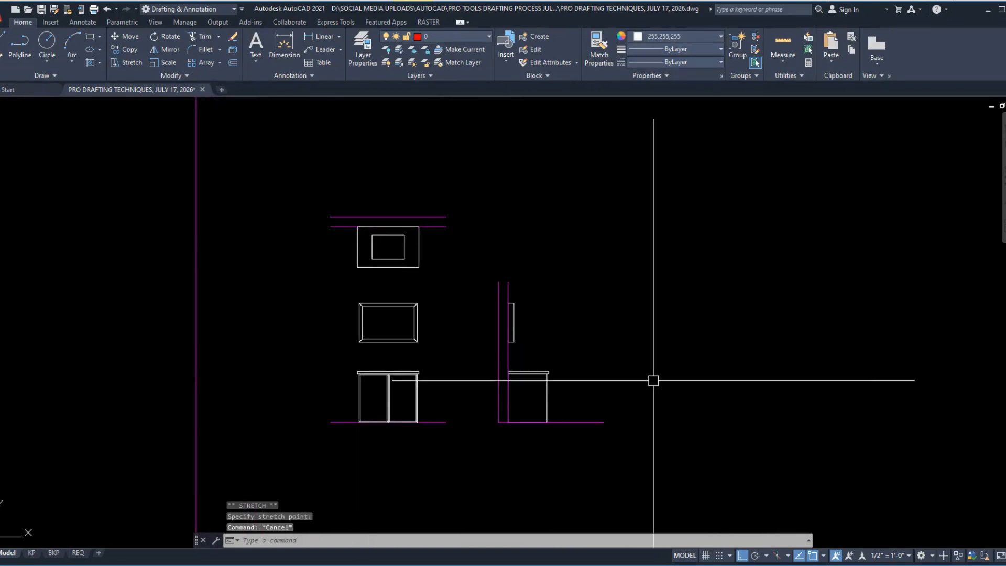
scroll(443, 348, up, 2)
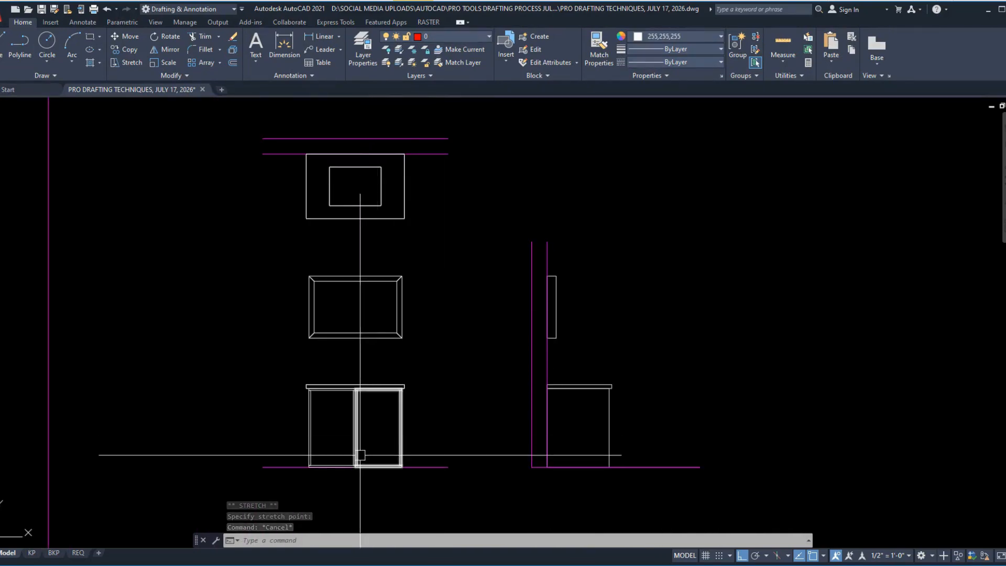
middle_drag(705, 499, 788, 508)
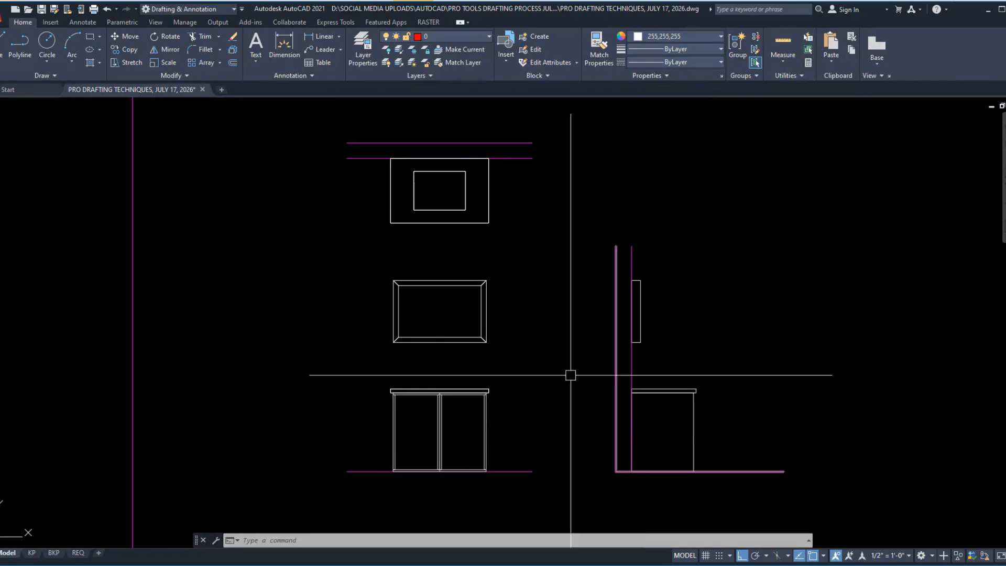
click(668, 35)
click(635, 147)
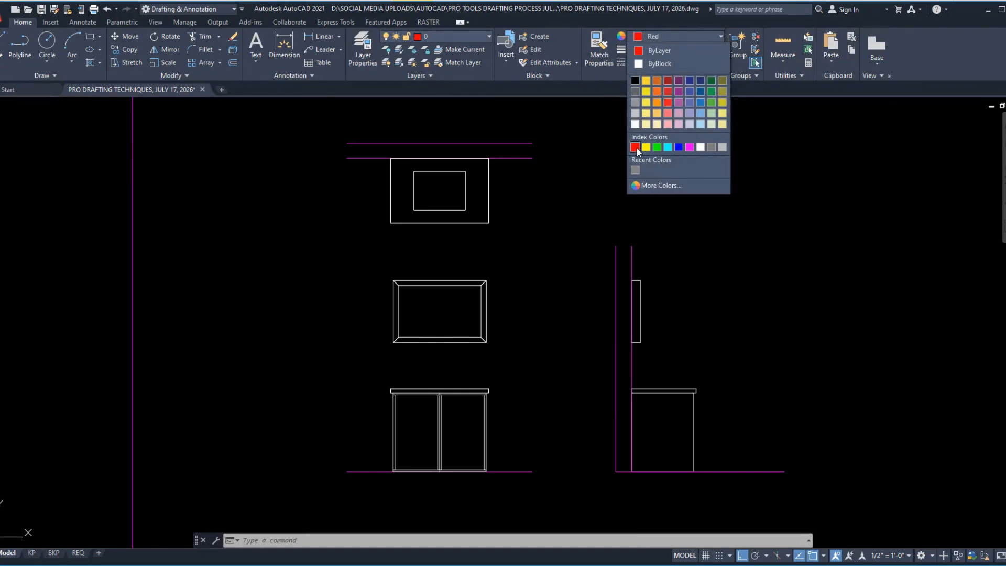
Step: Draw vertical construction lines through the left and right edges of the plan's cabinet
text(xl)
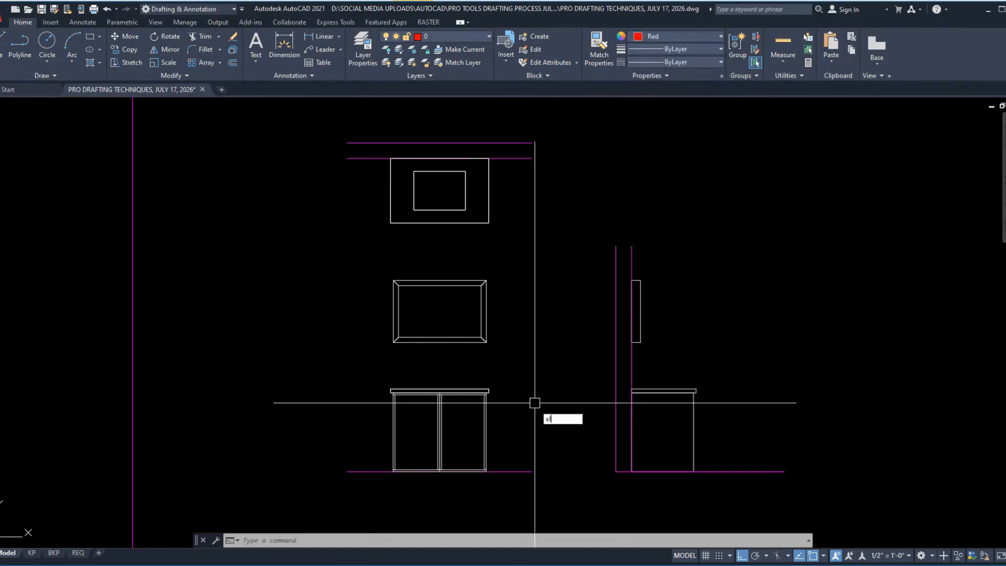
key(Return)
text(v)
key(Return)
click(391, 158)
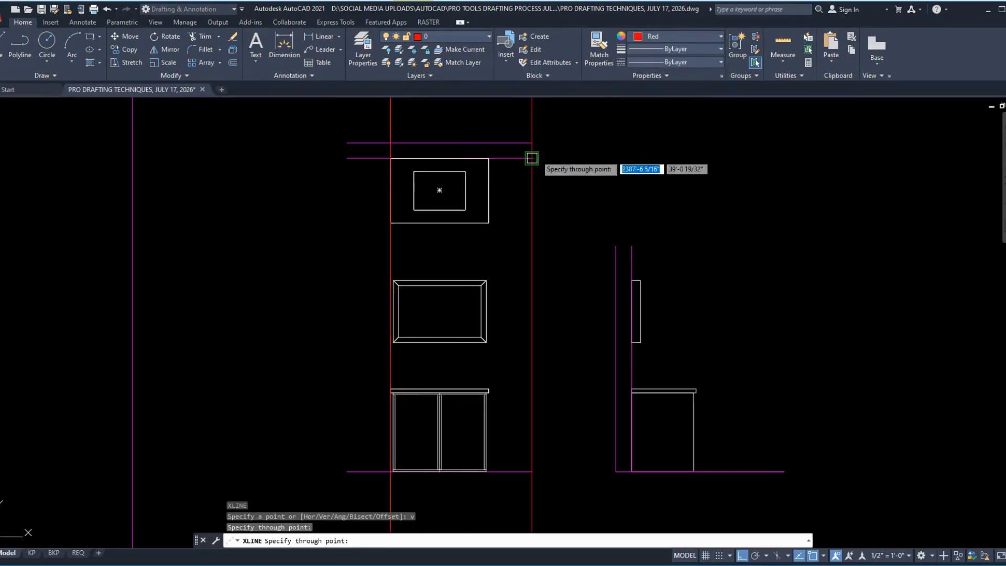
click(489, 158)
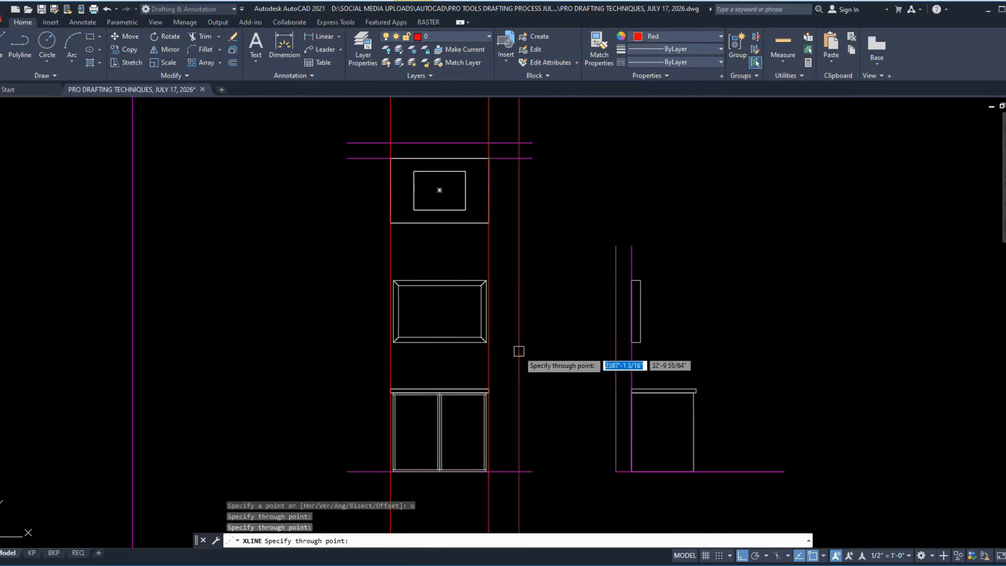
key(Escape)
Step: Draw horizontal construction lines through the section's countertop top and bottom edges and the cabinet base
text(xl)
key(Return)
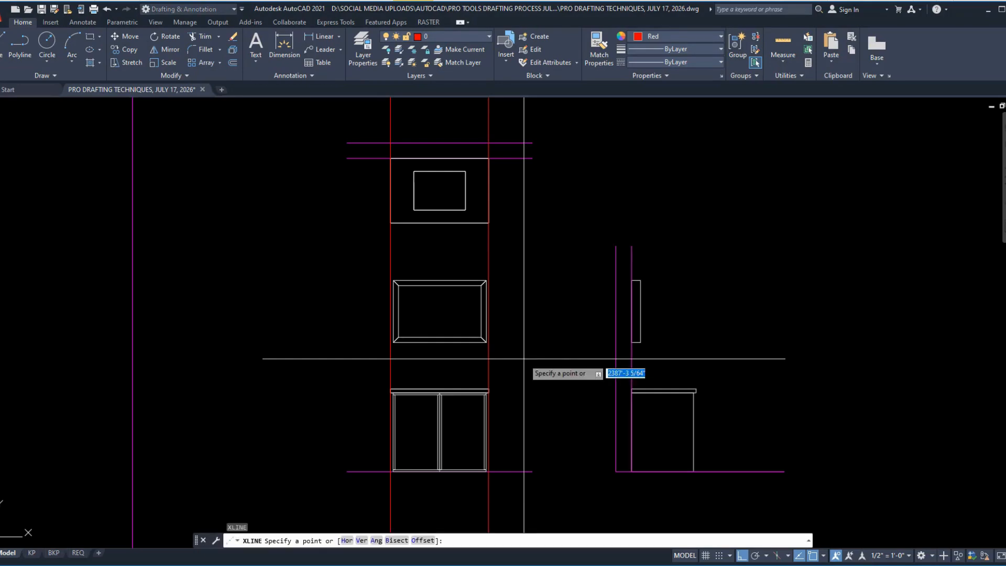
text(h)
key(Return)
scroll(695, 388, up, 5)
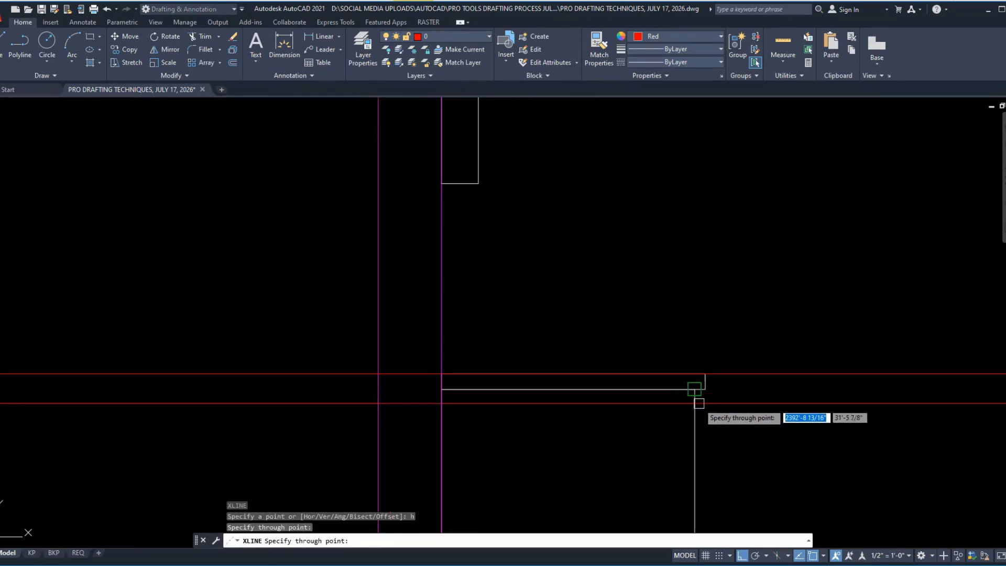
click(697, 388)
scroll(714, 398, down, 5)
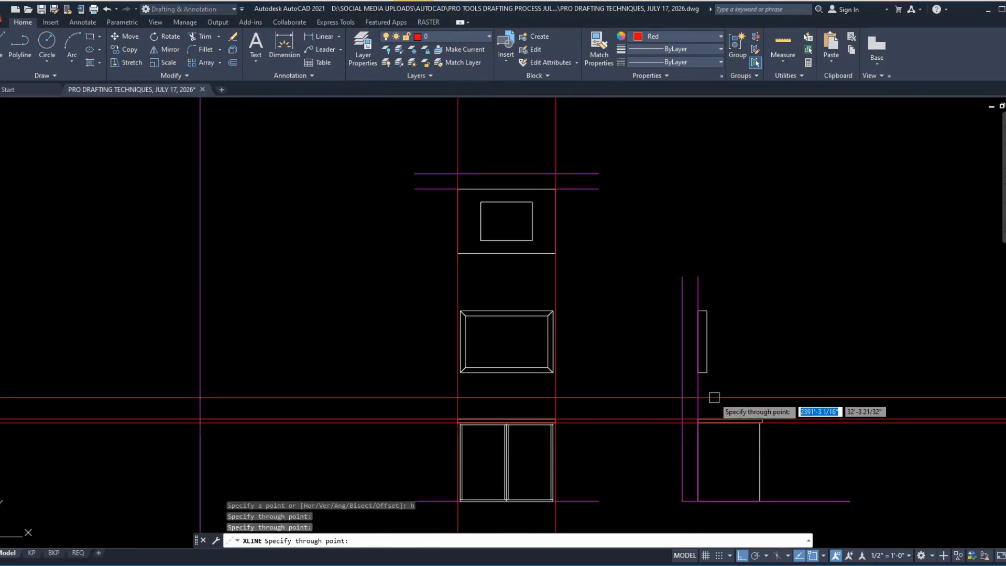
click(760, 501)
Step: Draw horizontal construction lines through the bottom and top edges of the elevation's frame above the cabinet
scroll(602, 385, up, 4)
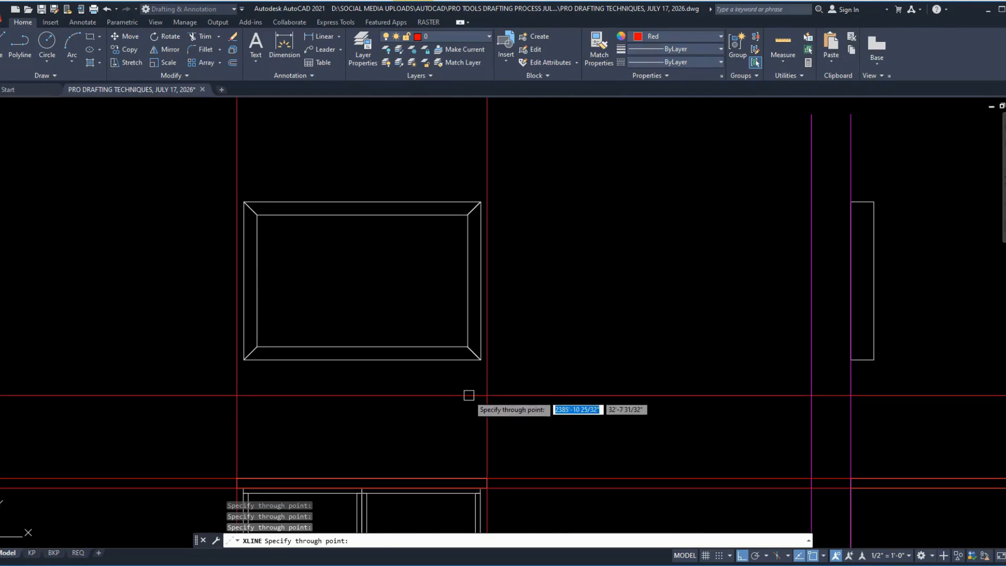
click(480, 359)
click(480, 202)
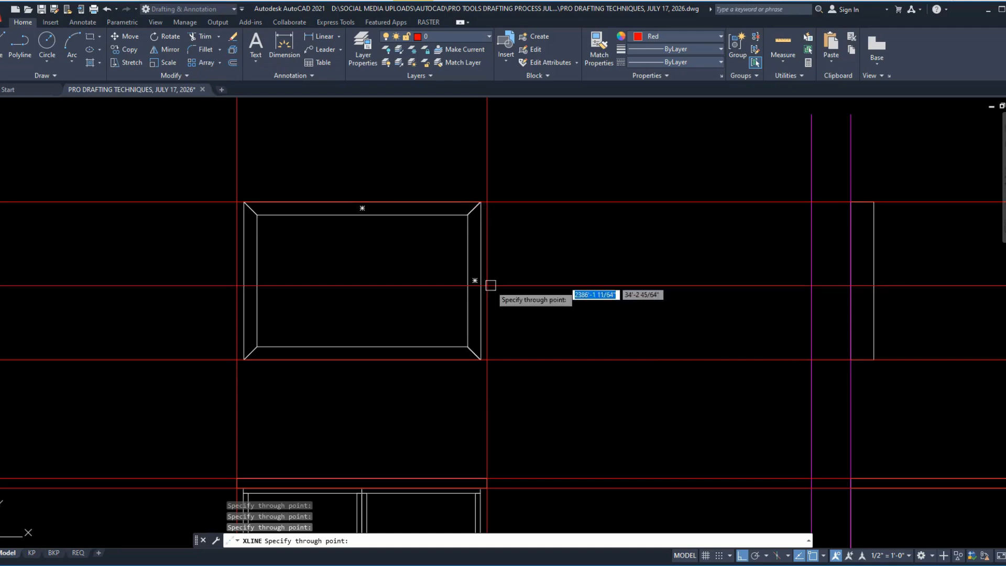
scroll(490, 285, down, 6)
key(Escape)
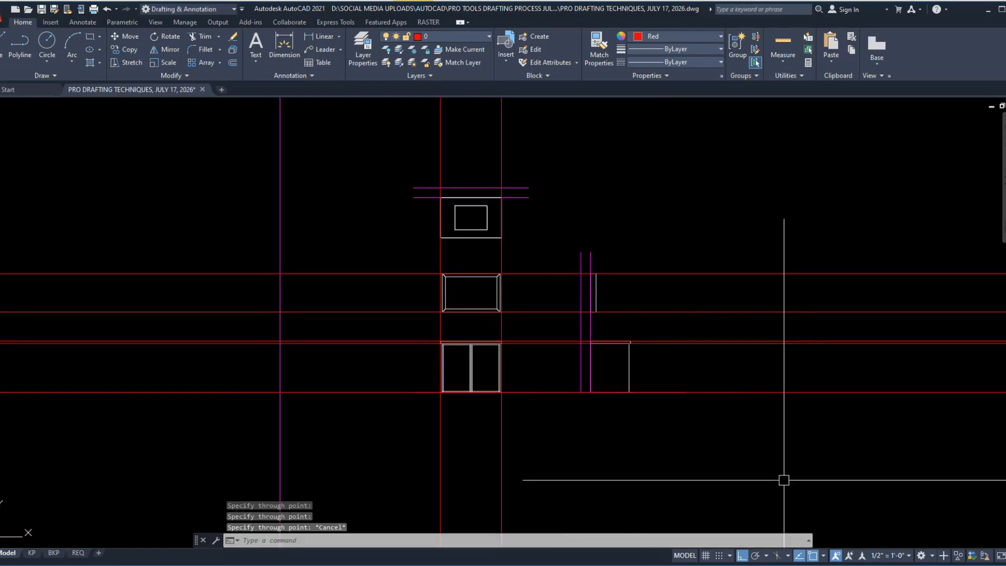
Step: Send all the red horizontal and vertical construction lines to the back of the draw order
click(898, 449)
click(667, 128)
click(654, 127)
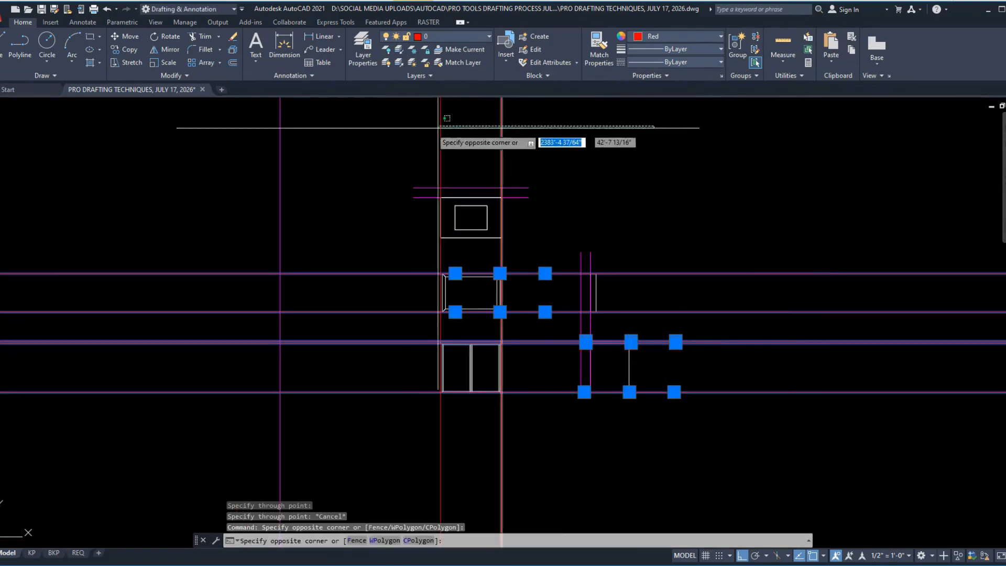
click(398, 130)
middle_drag(585, 284, 559, 339)
click(840, 496)
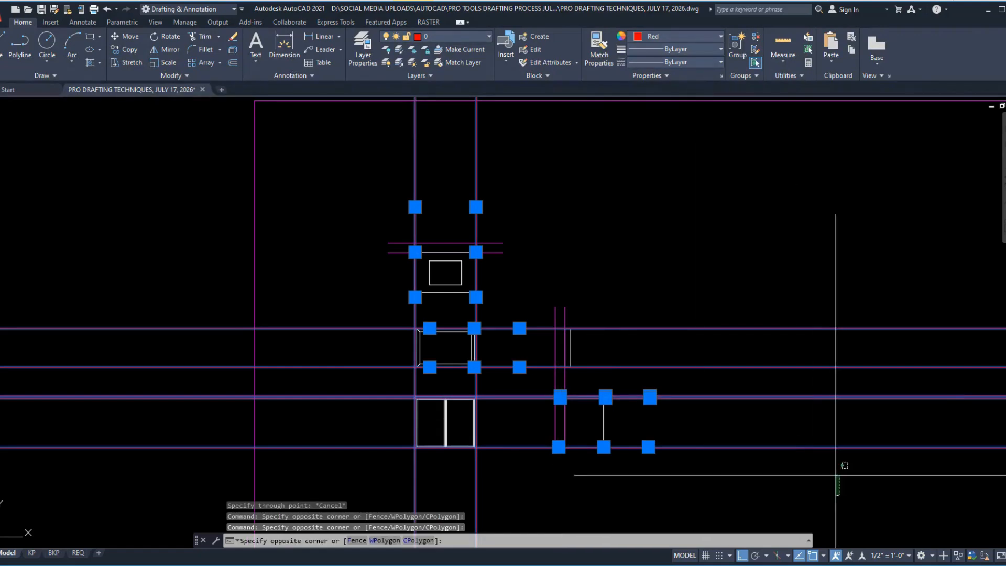
click(721, 210)
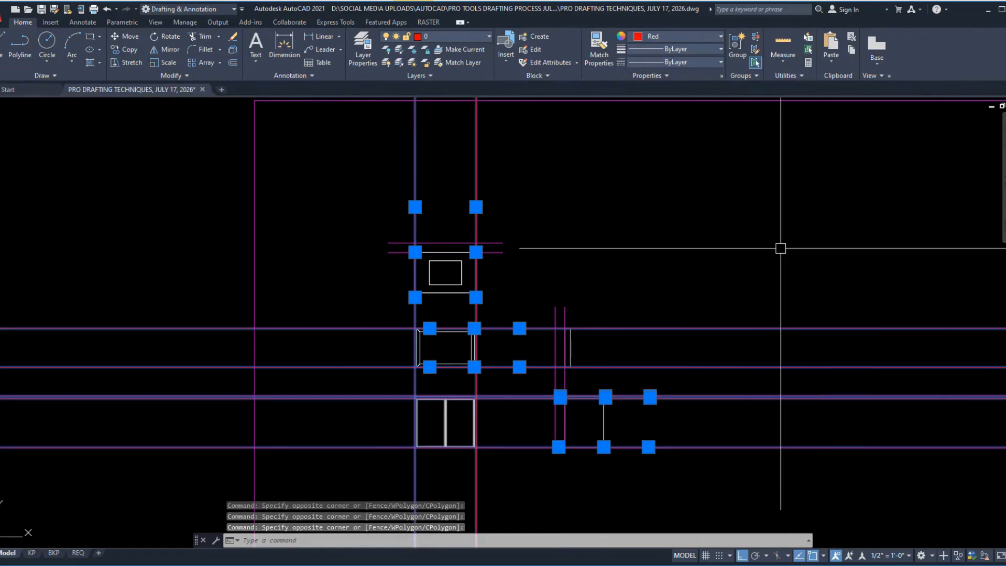
click(756, 186)
click(472, 139)
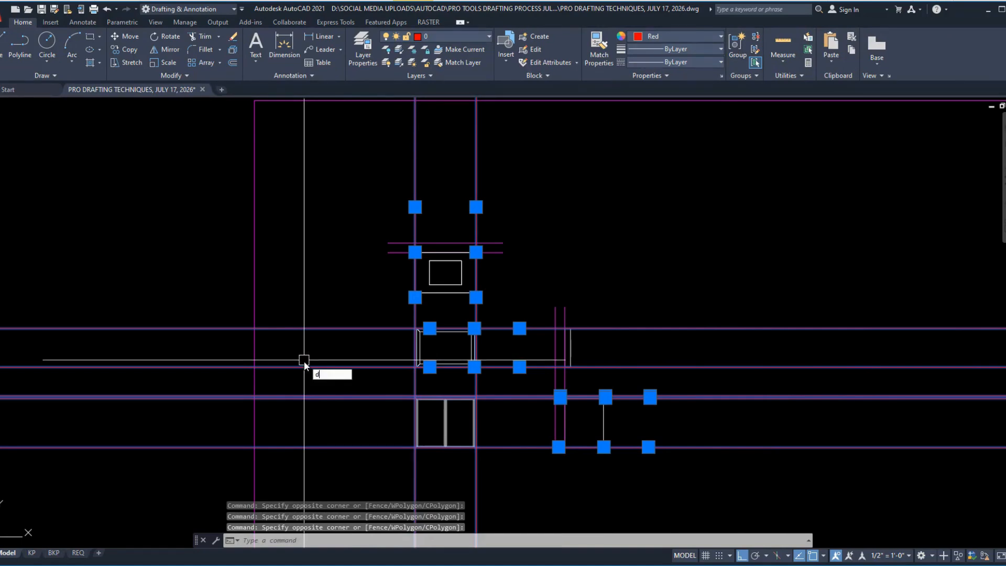
text(r)
key(Return)
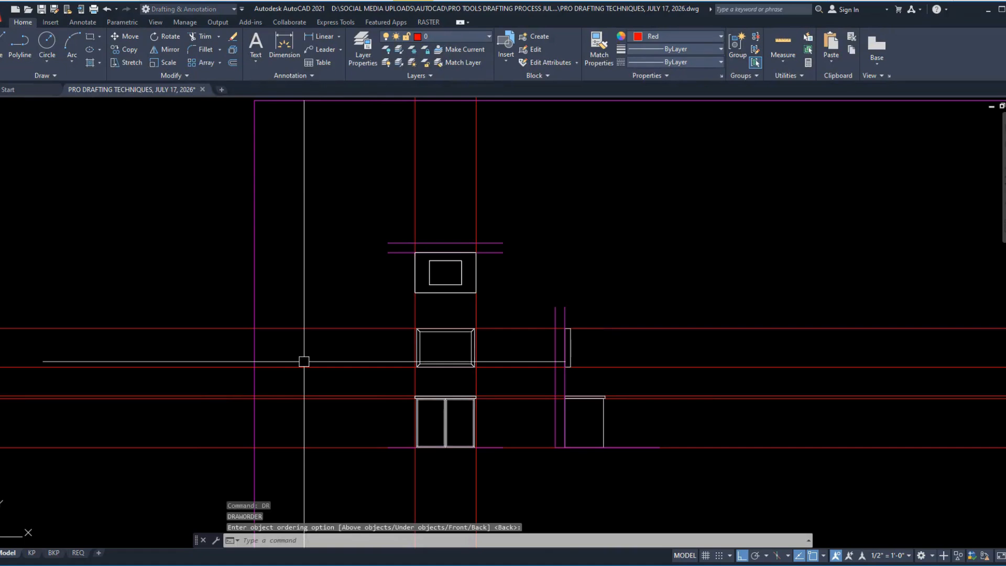
Step: Examine how the plan, elevation and section edges align along the red construction lines
scroll(474, 419, up, 8)
mouse_move(595, 393)
middle_down()
mouse_move(678, 276)
mouse_move(674, 467)
middle_up()
mouse_move(687, 251)
middle_down()
mouse_move(687, 324)
mouse_move(664, 445)
middle_up()
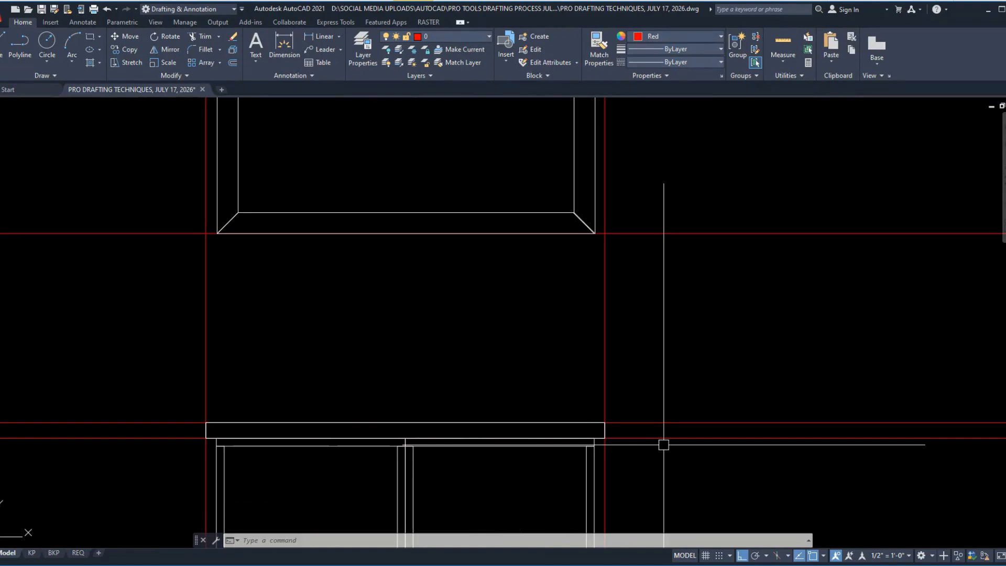
middle_drag(647, 224, 644, 390)
middle_drag(647, 220, 659, 472)
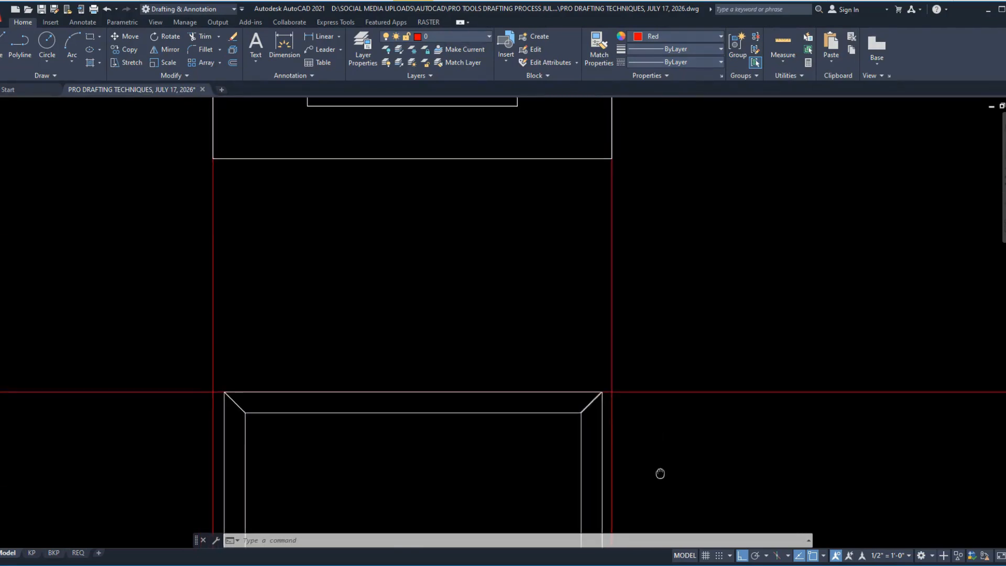
mouse_move(656, 252)
middle_down()
mouse_move(649, 503)
mouse_move(487, 251)
middle_up()
scroll(395, 209, down, 2)
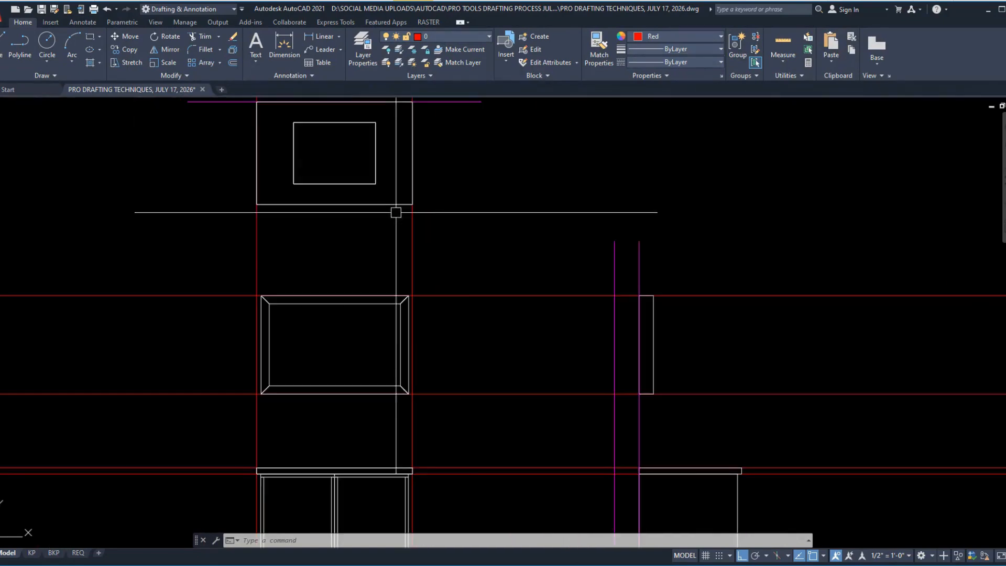
scroll(662, 308, up, 5)
middle_drag(716, 449, 671, 194)
middle_drag(713, 416, 668, 188)
middle_drag(798, 478, 727, 237)
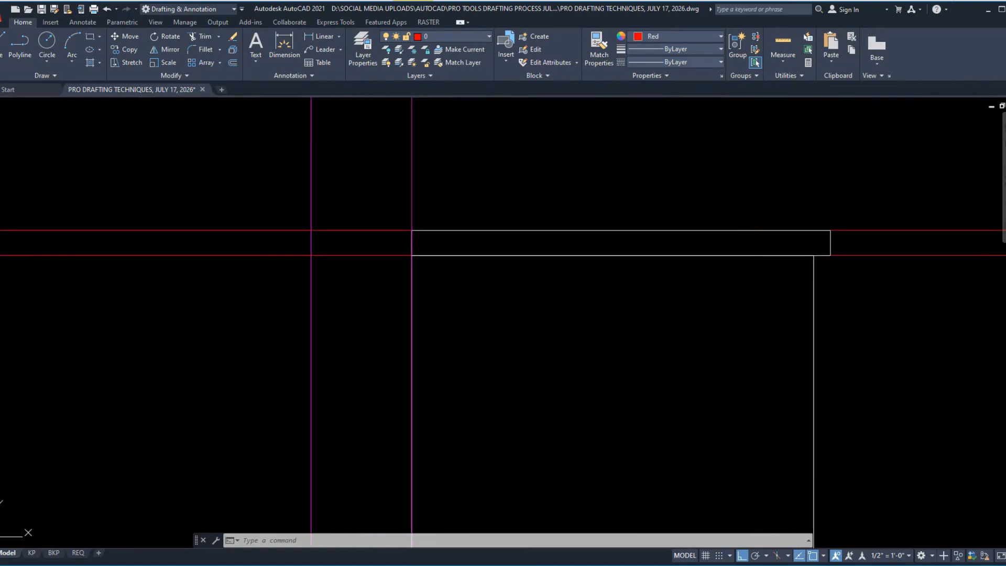
middle_drag(754, 486, 715, 249)
scroll(723, 251, down, 2)
scroll(652, 491, down, 4)
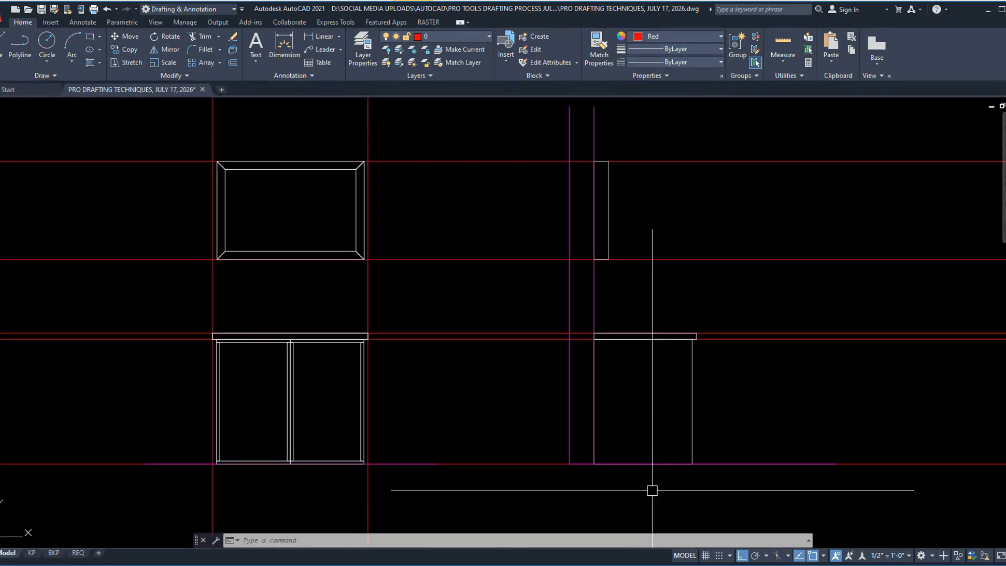
Step: Erase the five red horizontal construction lines running through the elevation and section
scroll(490, 445, down, 2)
click(746, 488)
click(720, 272)
text(e)
key(Return)
Step: Erase the two red vertical construction lines running through the plan and elevation
scroll(458, 350, down, 1)
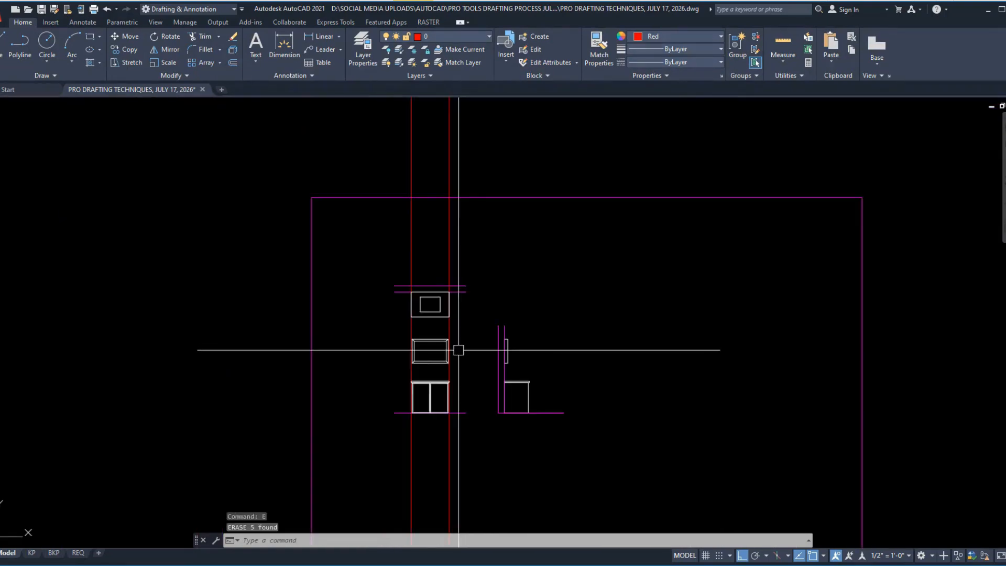
click(485, 265)
click(388, 233)
text(e)
key(Return)
scroll(400, 382, up, 1)
scroll(432, 382, up, 3)
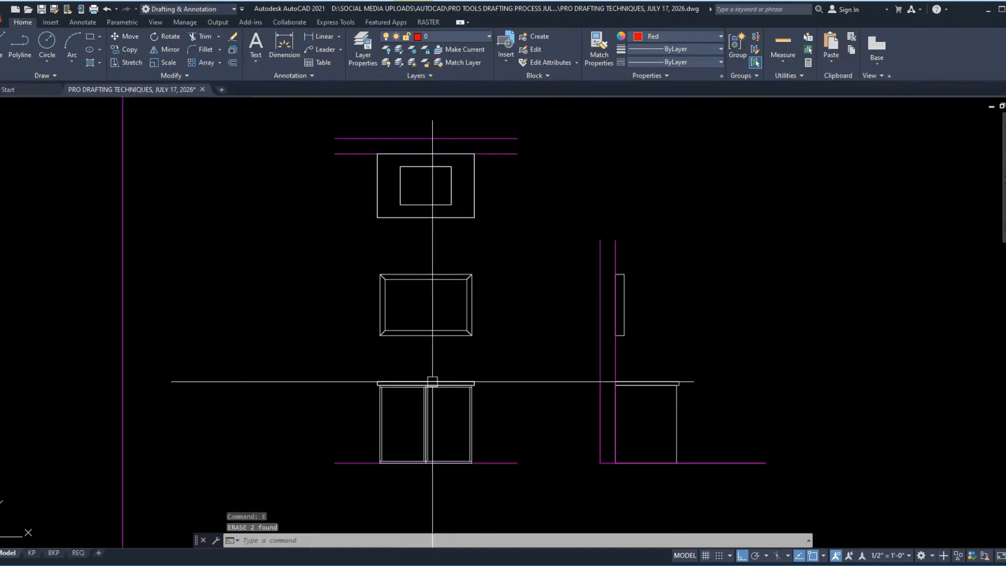
middle_drag(684, 414, 520, 411)
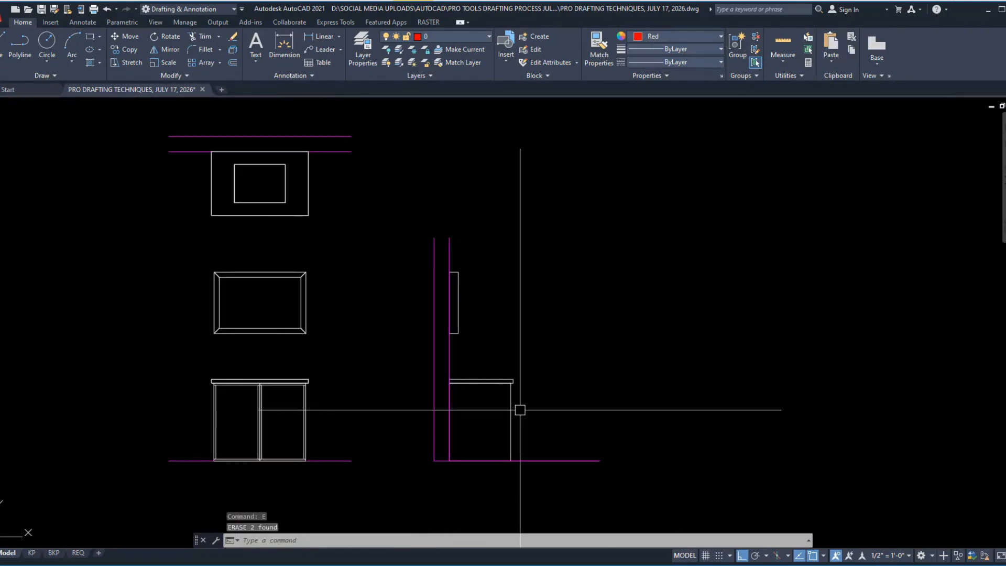